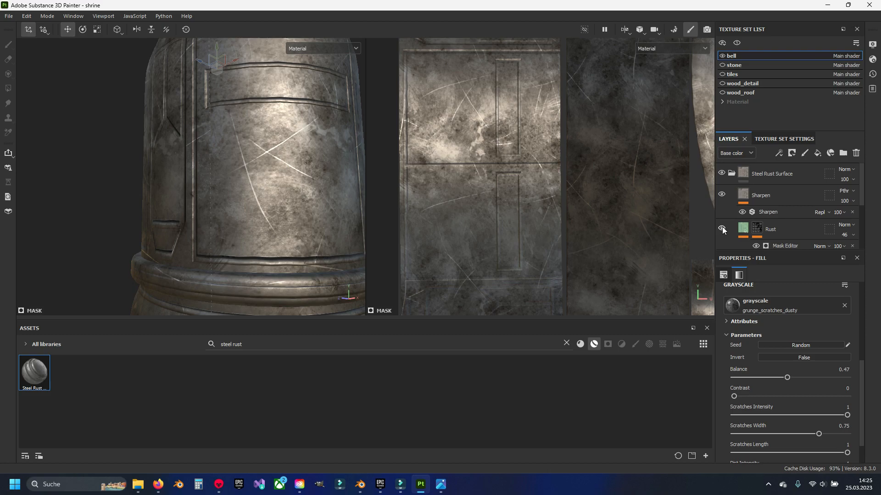
Toggle the Rust layer's visibility to compare the bell with and without rust, viewing the surface from another angle
left_click(722, 229)
left_click(722, 229)
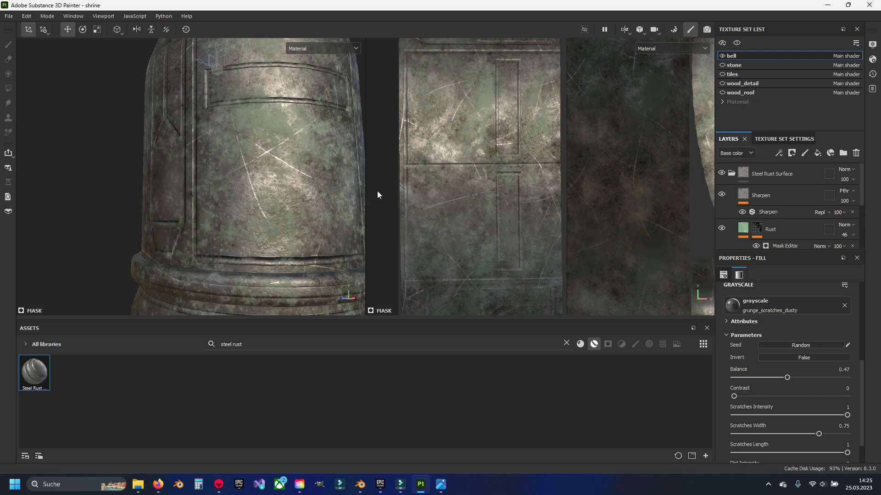
scroll(240, 170, "down", 3)
left_click_drag(205, 176, 234, 164, "alt")
scroll(252, 184, "up", 3)
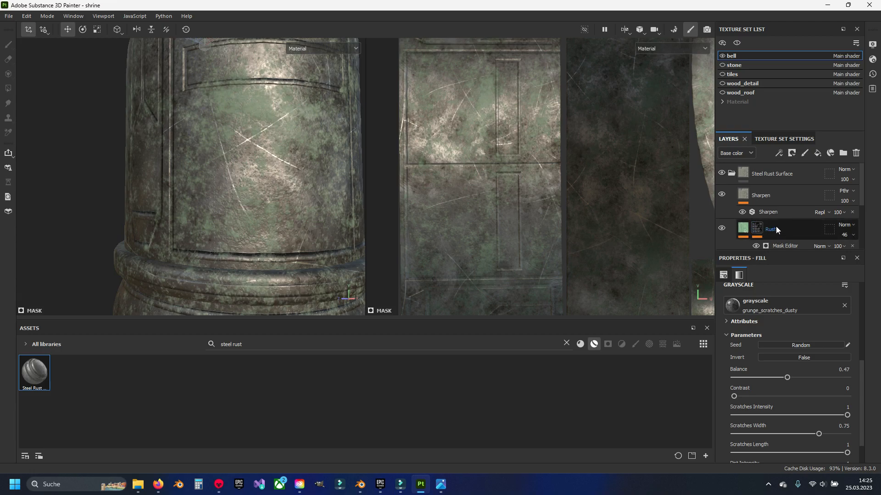
Search the asset library for "rust", limit the results to materials, and preview the Rust Fine material
left_click_drag(250, 346, 173, 348)
type("rust")
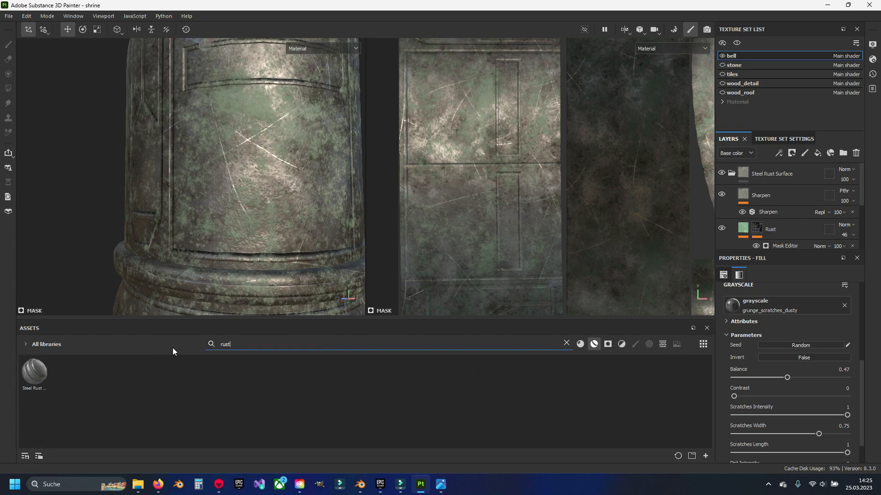
left_click(580, 344)
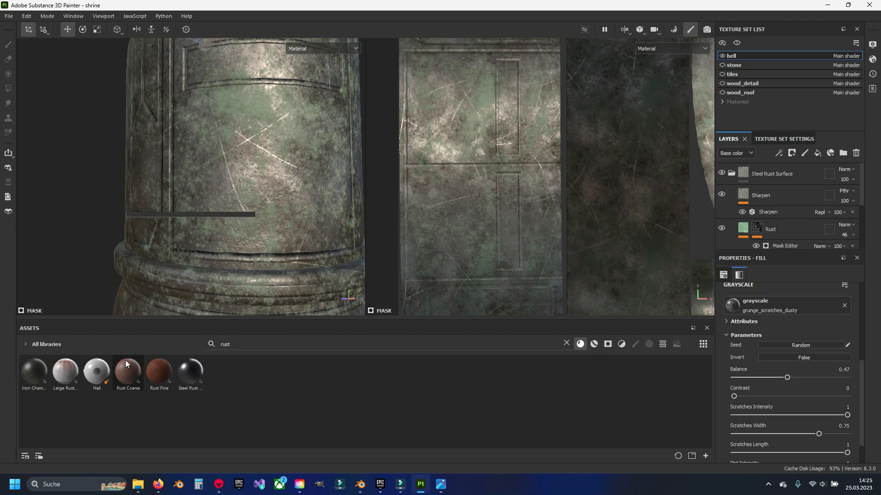
mouse_move(161, 366)
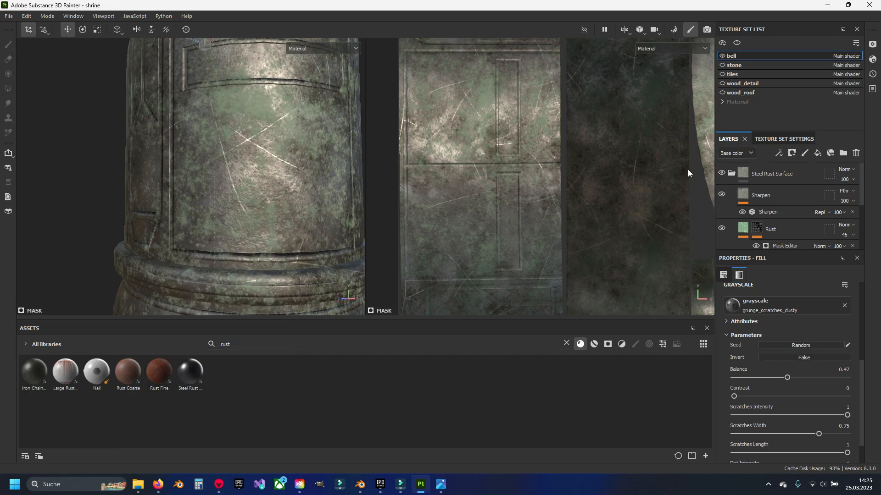
Replace the Steel Rust Surface layer group on the bell with the Rust Fine material
left_click(788, 172)
key("Delete")
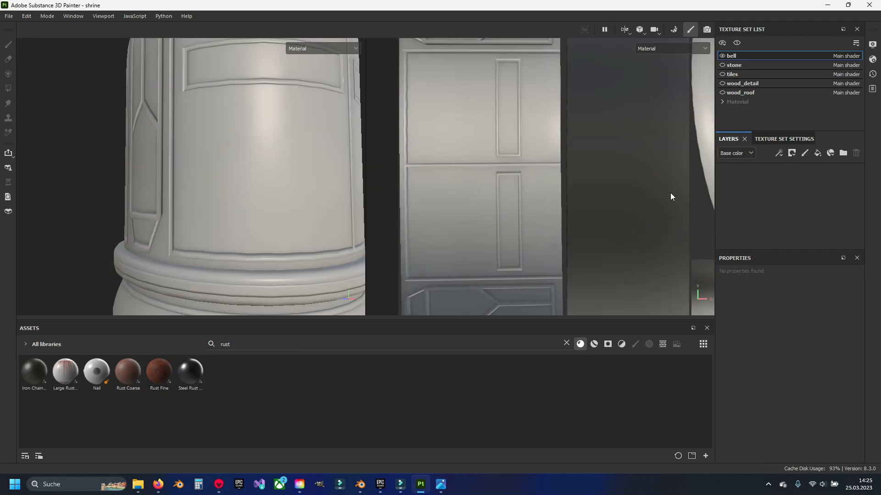
left_click_drag(147, 373, 762, 185)
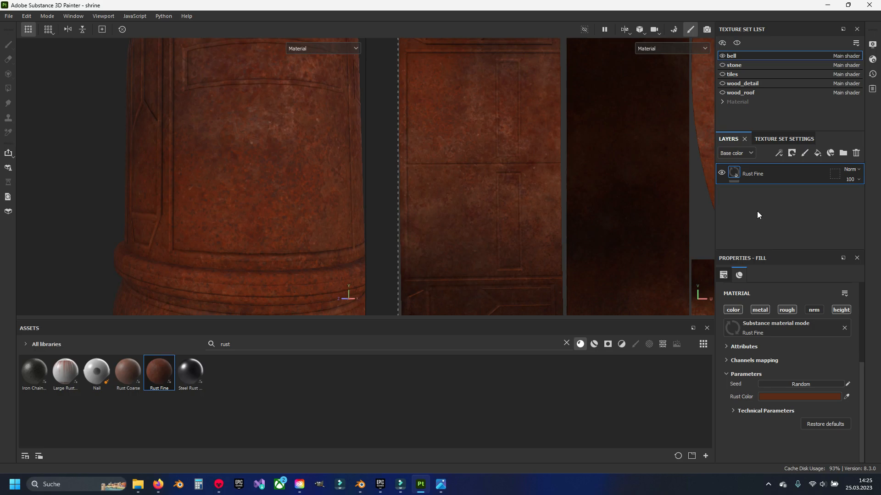
scroll(275, 180, "up", 3)
scroll(278, 183, "down", 7)
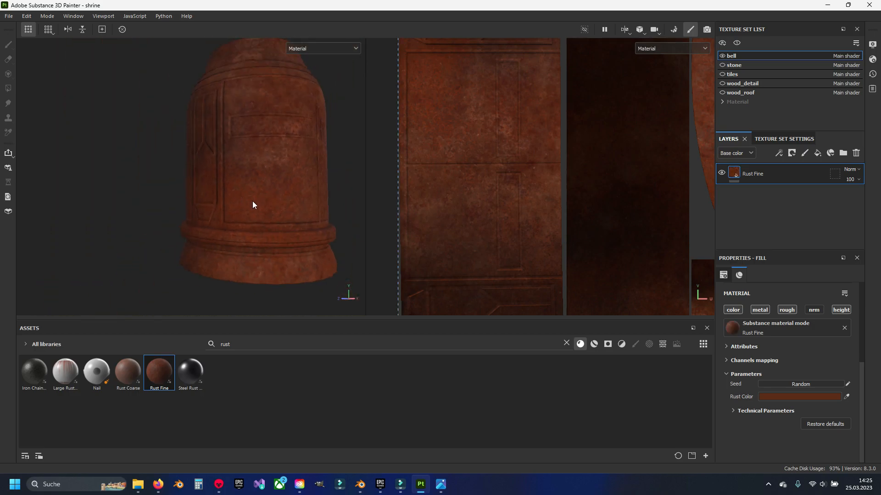
scroll(238, 200, "up", 5)
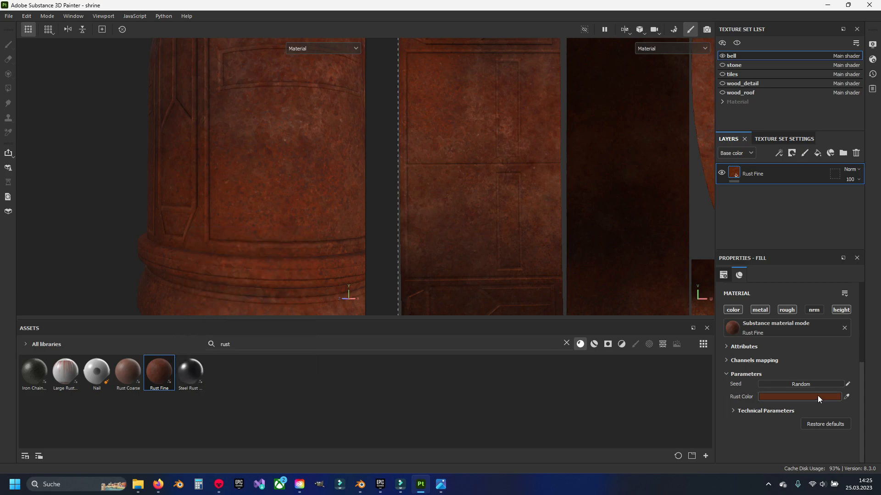
Sample a darker brown from the textured bell surface as the Rust Color of the Rust Fine layer
left_click(848, 398)
left_click(558, 255)
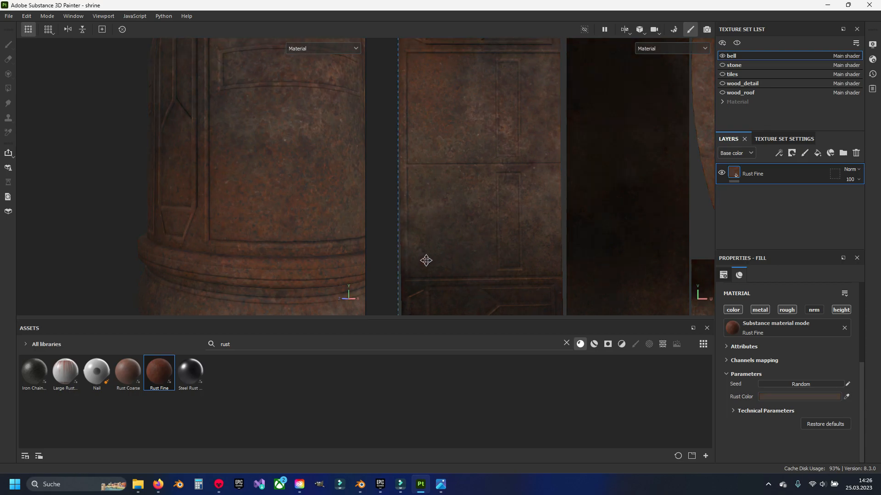
right_click_drag(376, 238, 196, 188, "alt")
scroll(197, 187, "down", 4)
middle_click_drag(203, 181, 231, 256, "alt")
left_click_drag(231, 255, 203, 239, "alt")
scroll(202, 238, "up", 3)
scroll(780, 392, "up", 2)
scroll(750, 408, "down", 1)
scroll(749, 408, "down", 1)
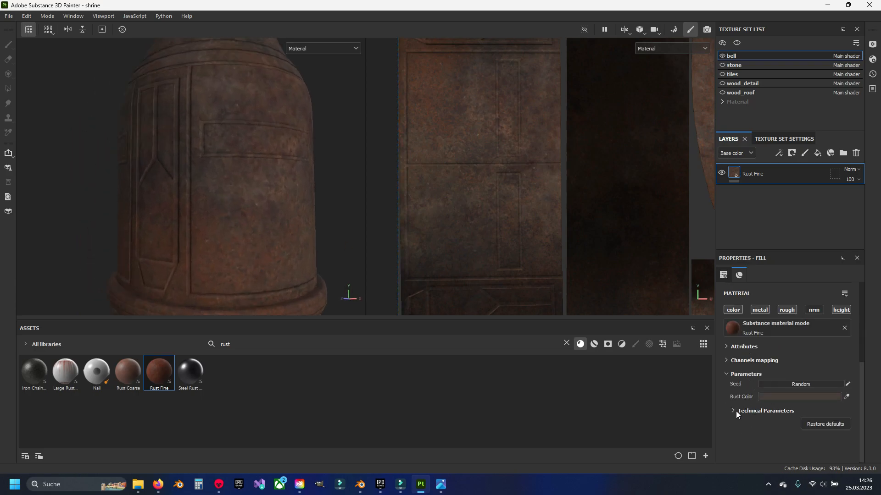
Examine the Rust Fine layer's technical parameters, channels mapping and UV transformation settings
left_click(732, 411)
scroll(733, 410, "down", 1)
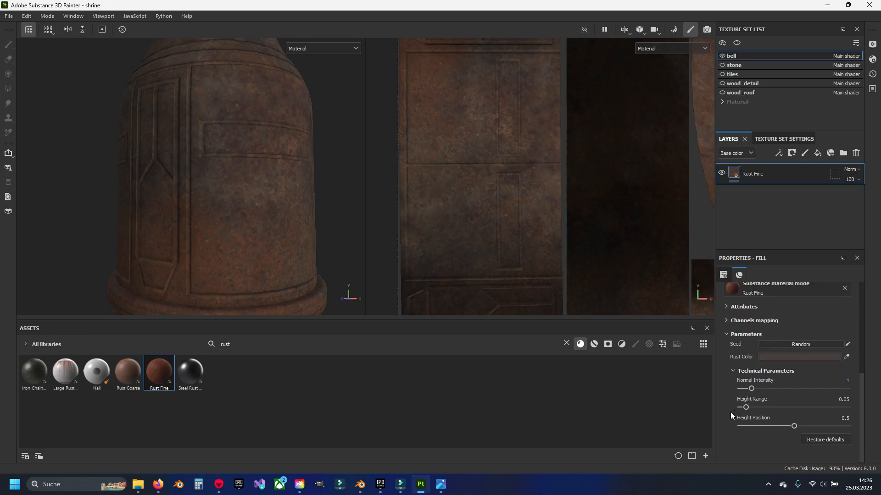
left_click(732, 371)
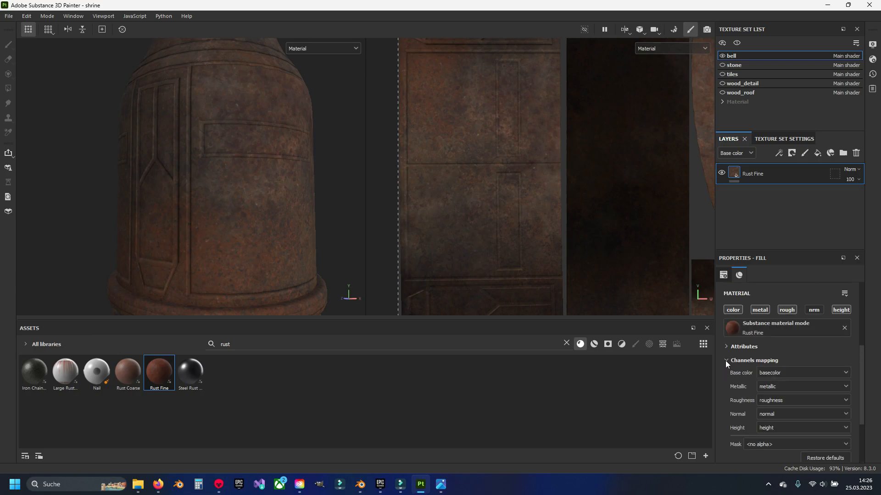
scroll(725, 361, "up", 4)
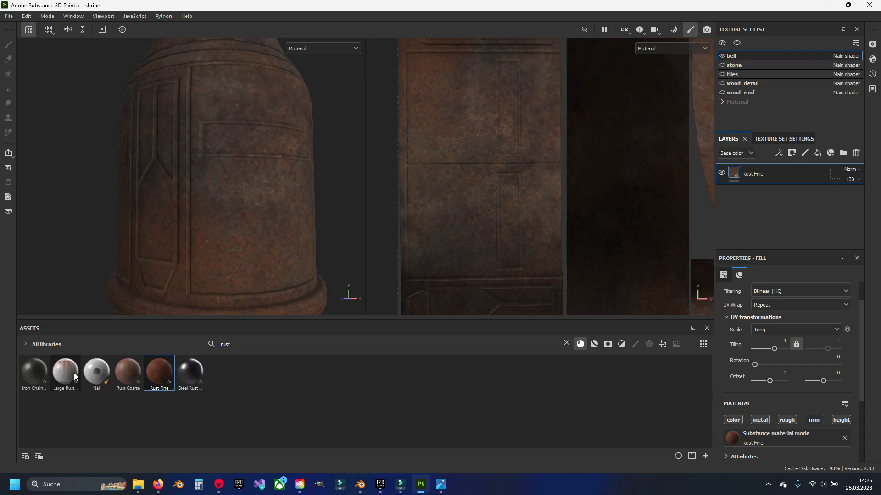
Replace the Rust Fine layer with the Steel Rust and Wear material and review its parameters
mouse_move(74, 376)
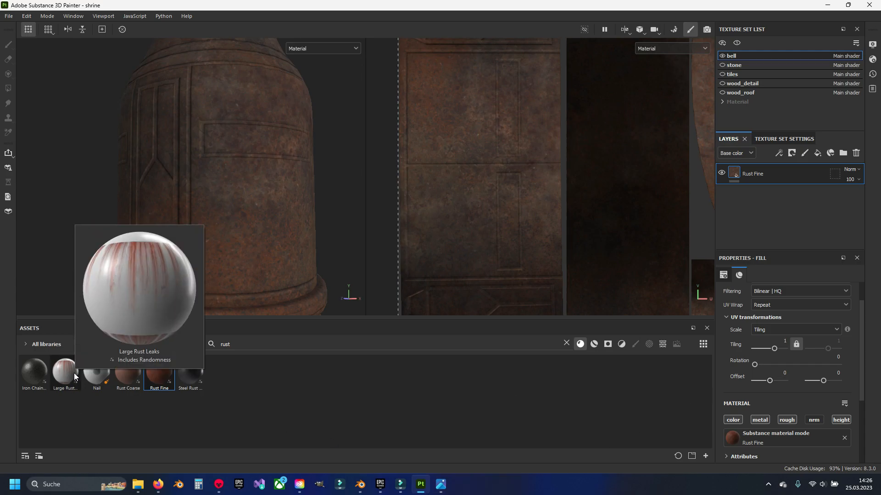
mouse_move(133, 378)
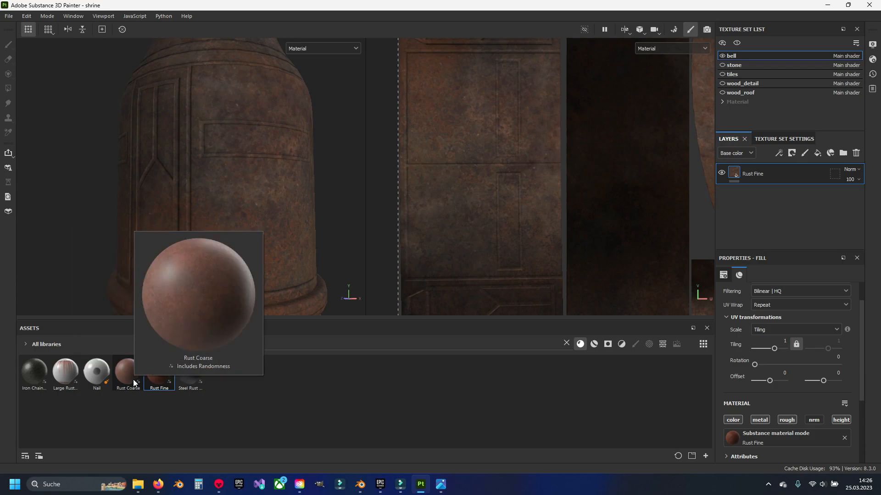
mouse_move(198, 379)
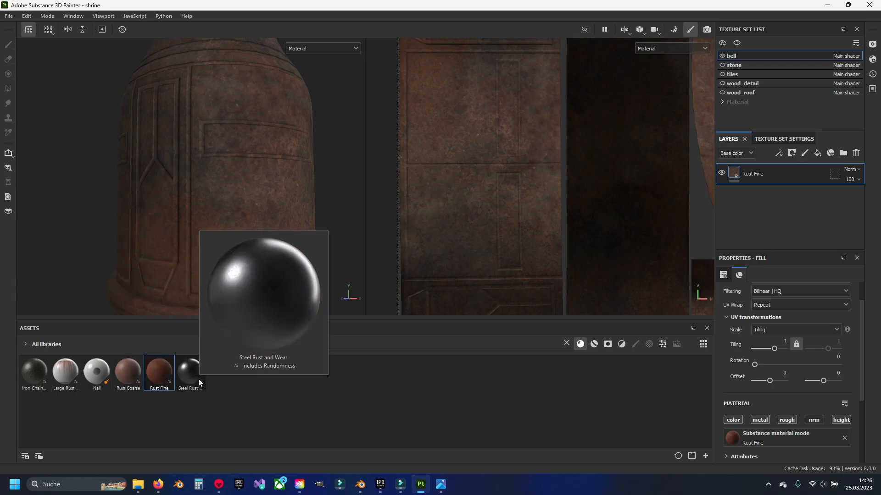
left_click(771, 177)
key("Delete")
left_click_drag(196, 383, 830, 216)
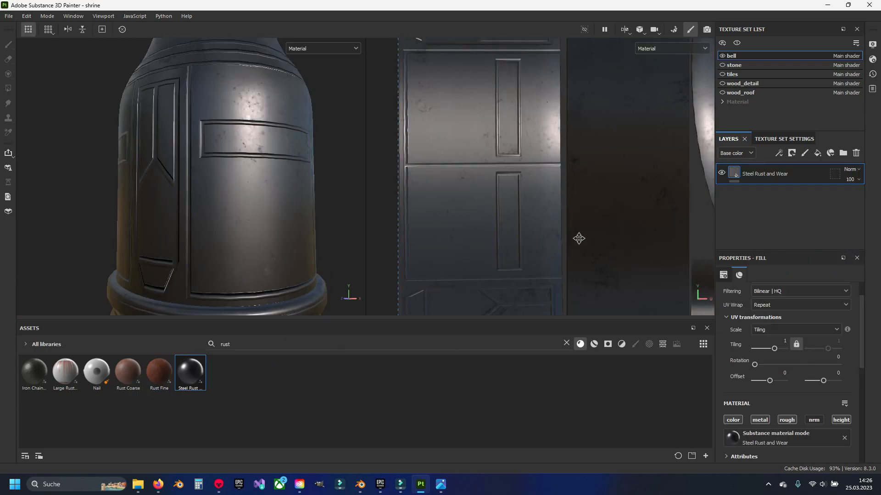
scroll(809, 388, "down", 5)
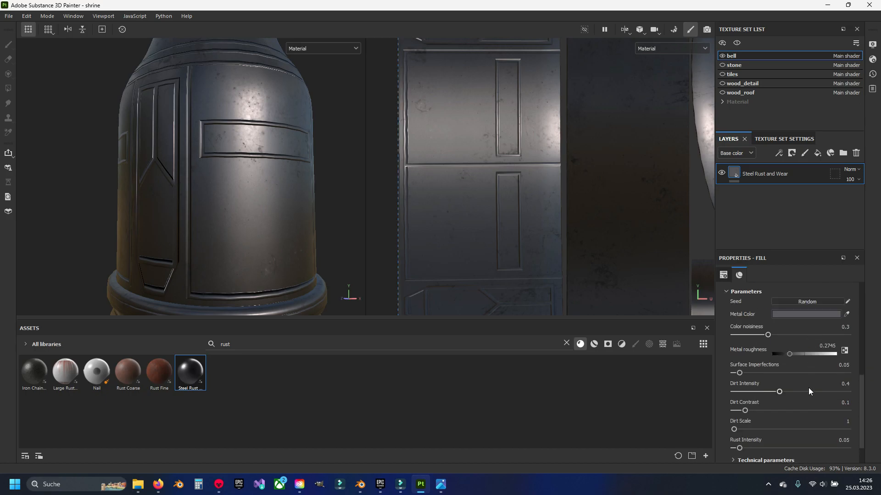
scroll(808, 388, "down", 3)
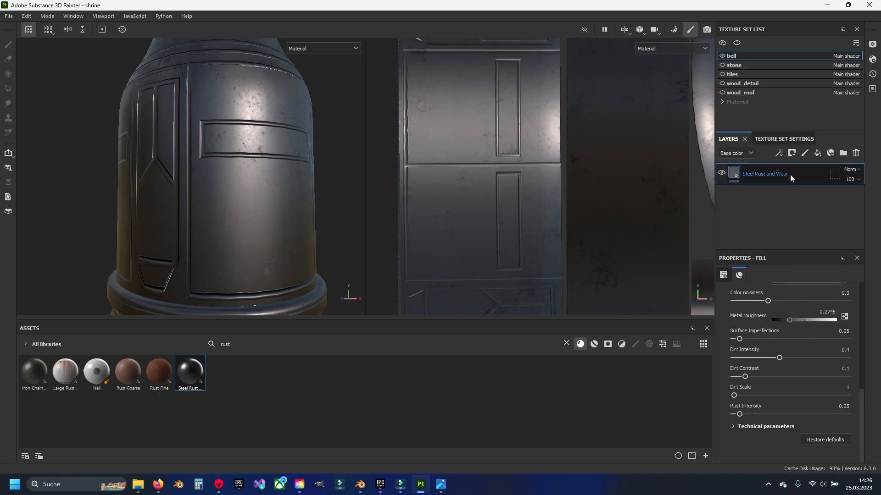
Delete the Steel Rust and Wear layer, apply the Steel Rust Surface smart material to the bell, and expand its layer group
key("Delete")
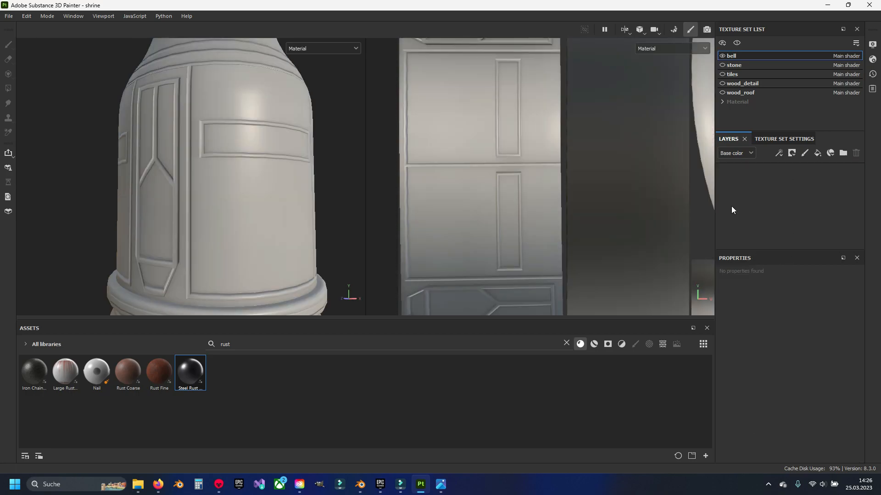
left_click(594, 344)
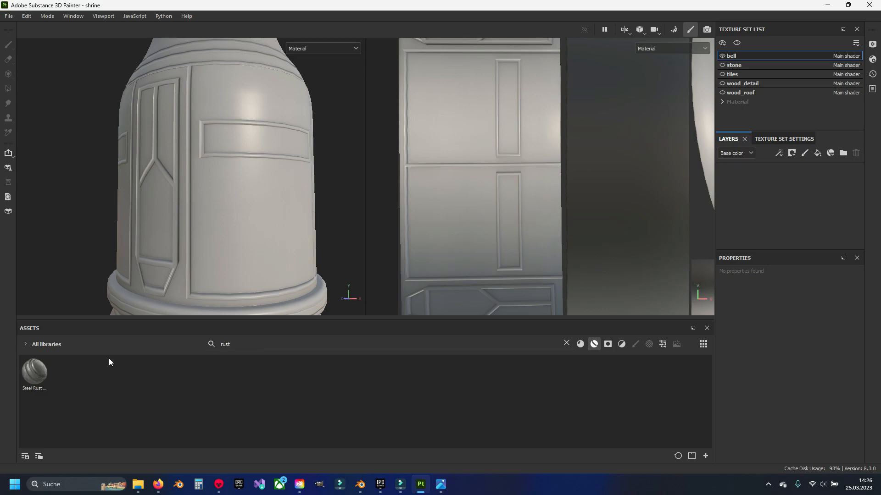
left_click_drag(34, 373, 816, 198)
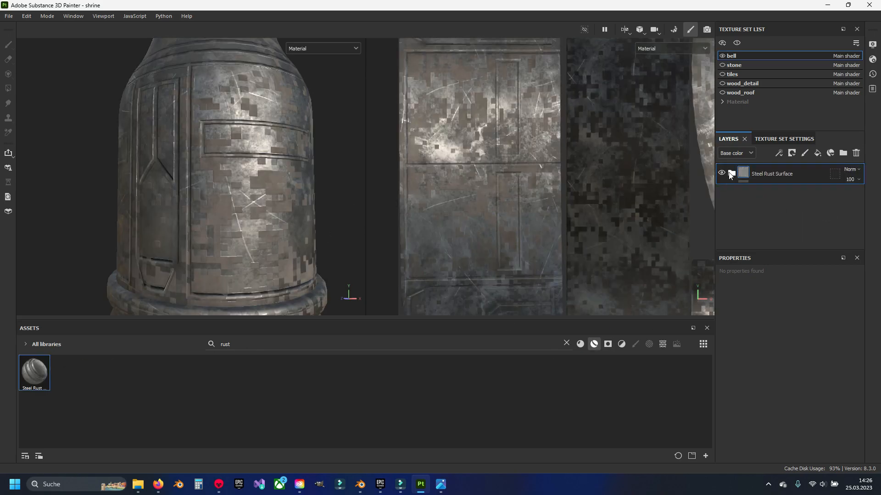
left_click(731, 173)
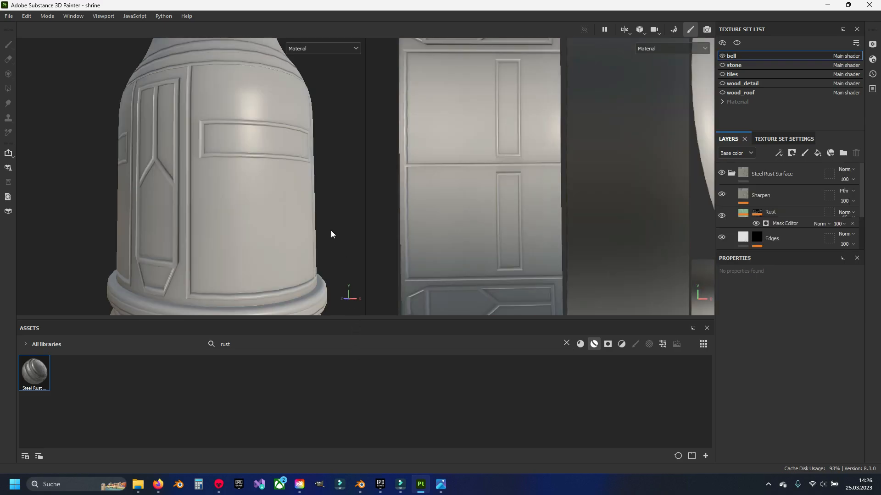
left_click_drag(309, 236, 325, 234, "alt")
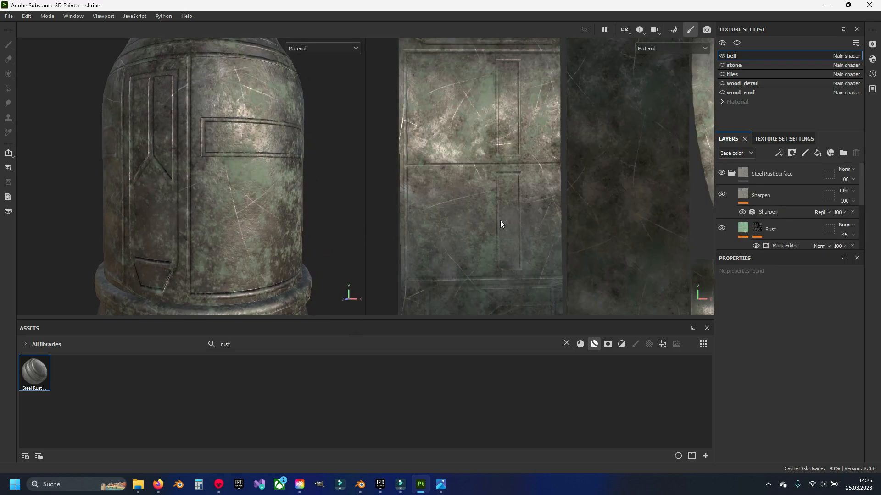
Delete the Rust layer from the Steel Rust Surface group
left_click(790, 231)
key("Delete")
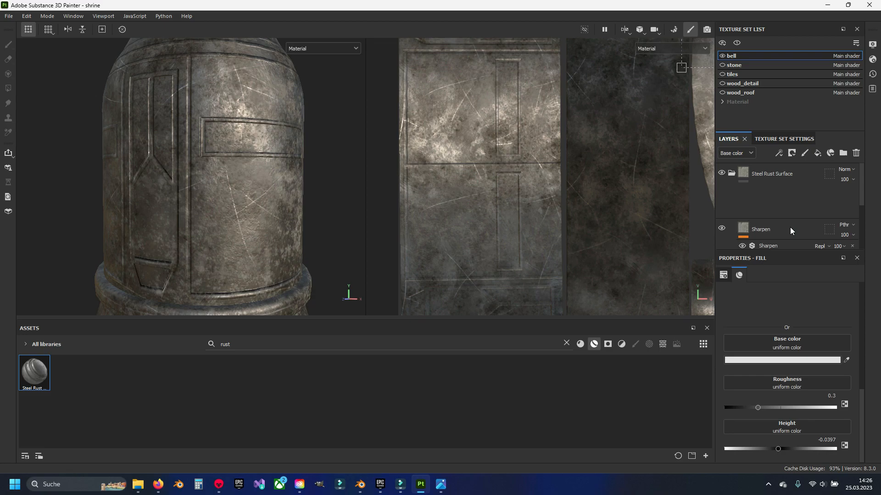
left_click_drag(311, 204, 288, 213, "alt")
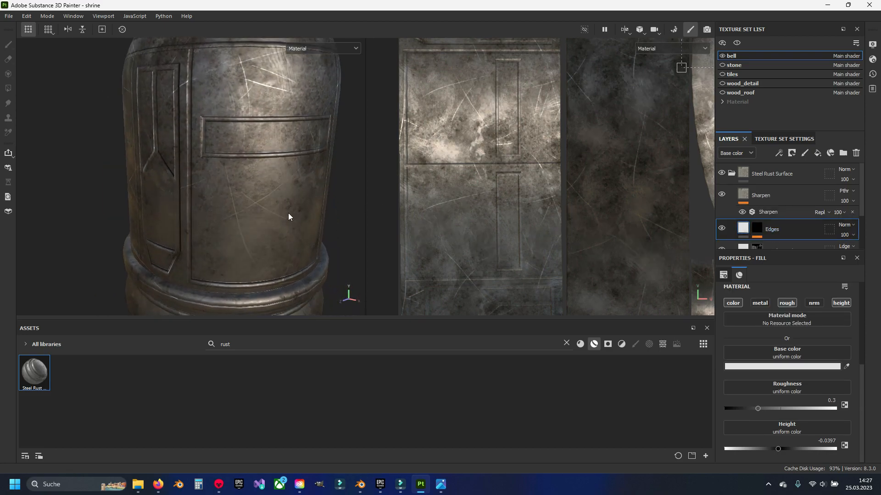
Hide and show the Metal scratches layer to compare its effect around the bell
scroll(739, 194, "down", 2)
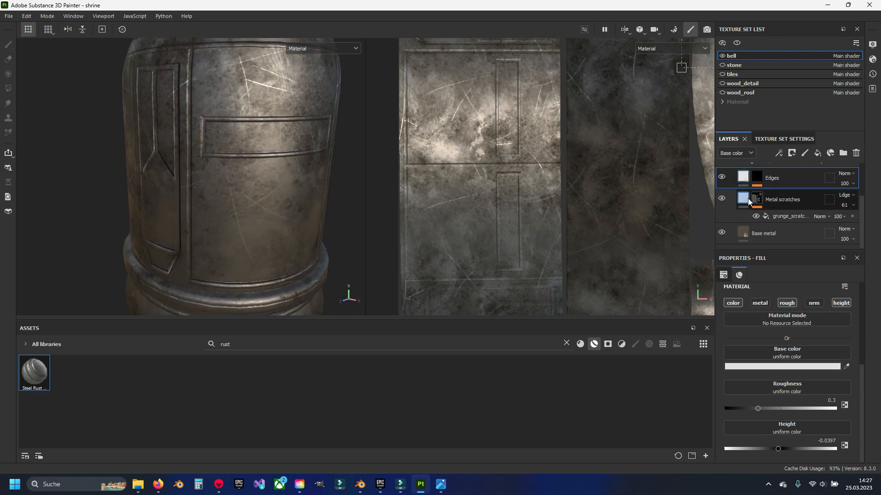
left_click(722, 200)
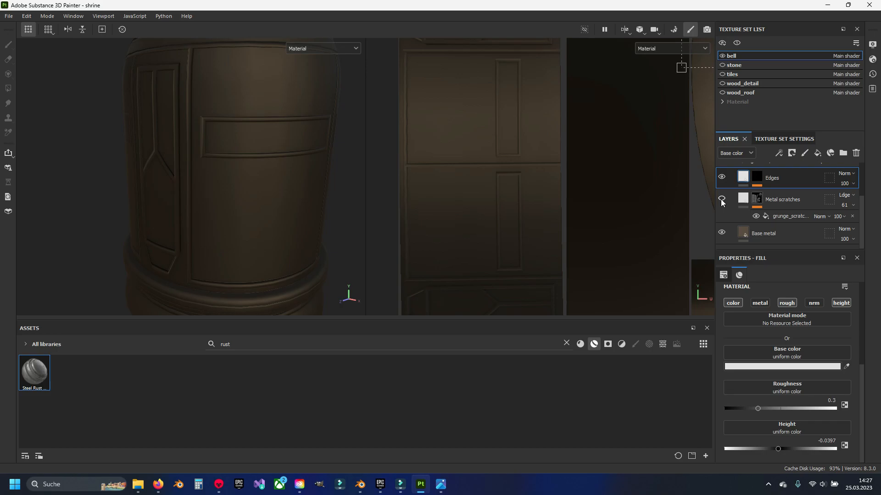
left_click_drag(271, 197, 216, 169, "alt")
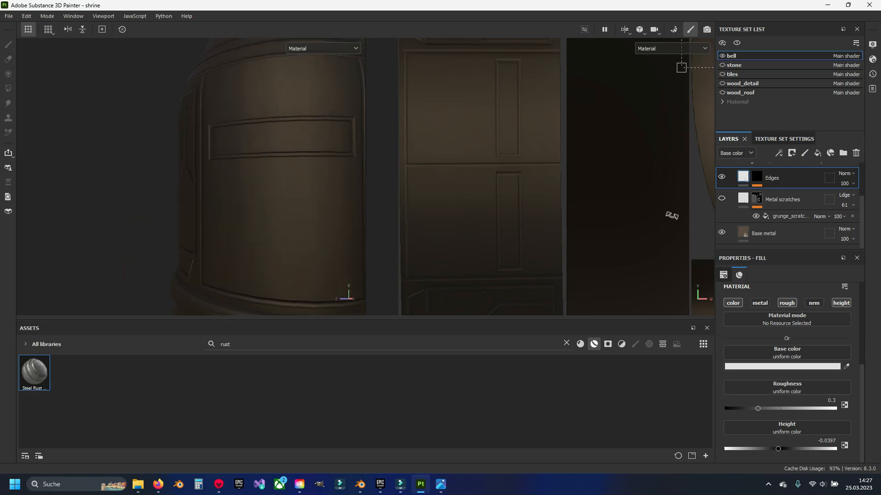
left_click(721, 199)
left_click_drag(172, 204, 307, 204, "alt")
scroll(244, 196, "up", 3)
scroll(244, 195, "down", 7)
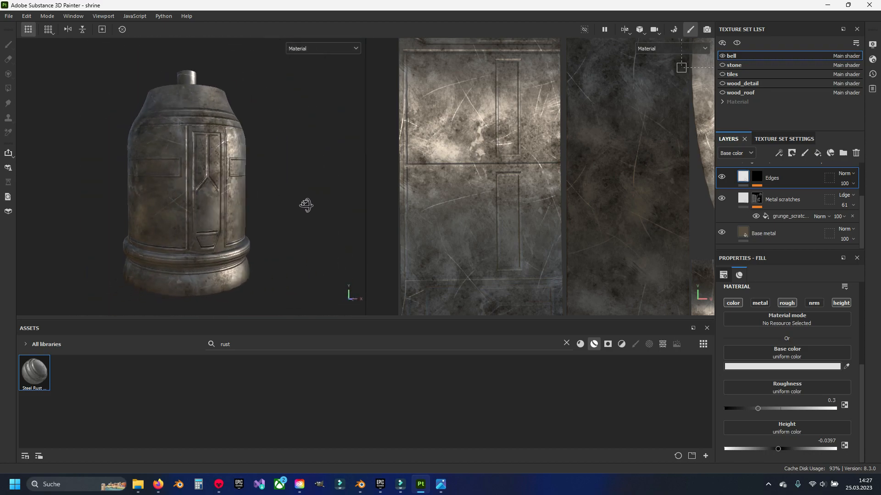
scroll(307, 205, "up", 4)
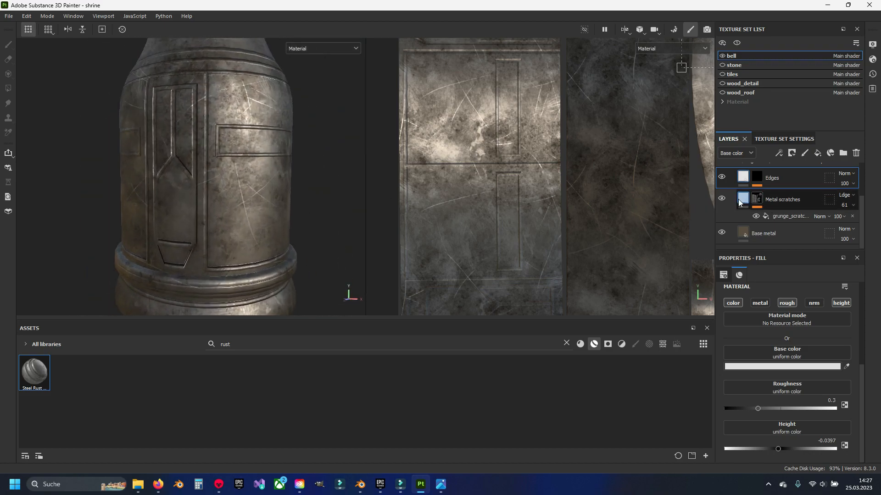
Try a tiling of 5 on the grunge scratches fill in the Metal scratches mask, and set it to 1
left_click(757, 198)
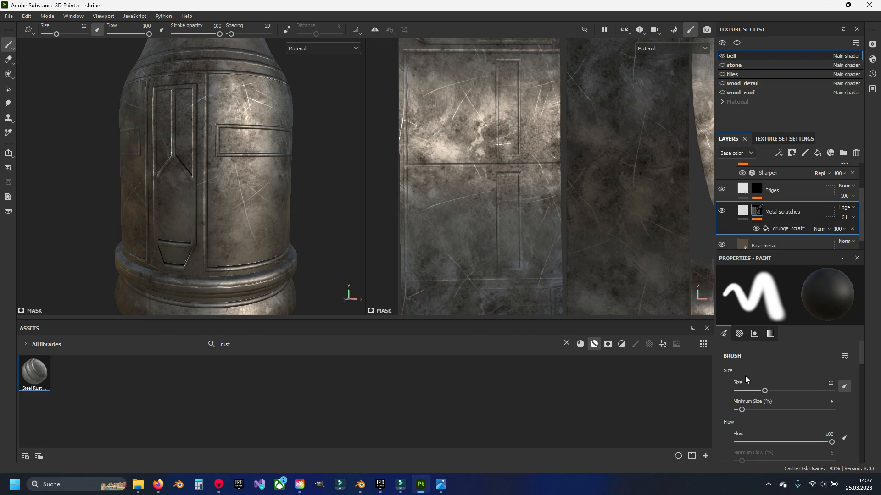
left_click(789, 229)
scroll(757, 370, "up", 3)
scroll(766, 370, "up", 2)
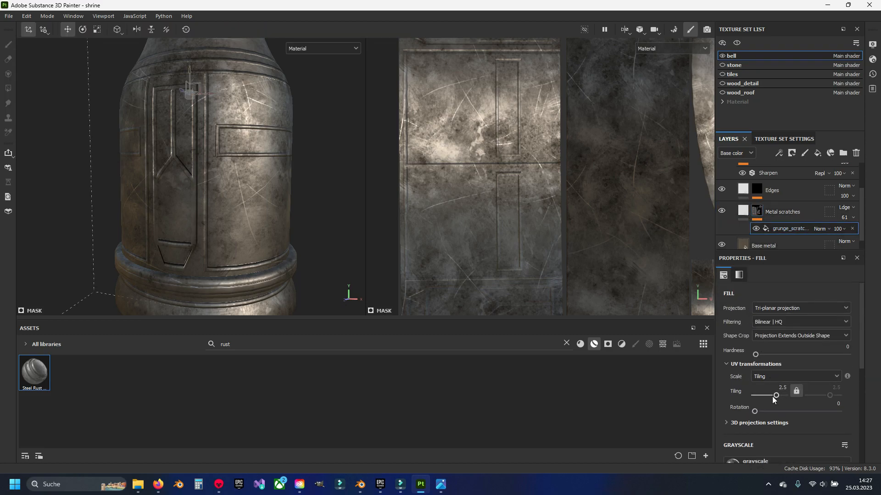
double_click(783, 388)
type("5")
key("Return")
double_click(785, 388)
type("1")
key("Return")
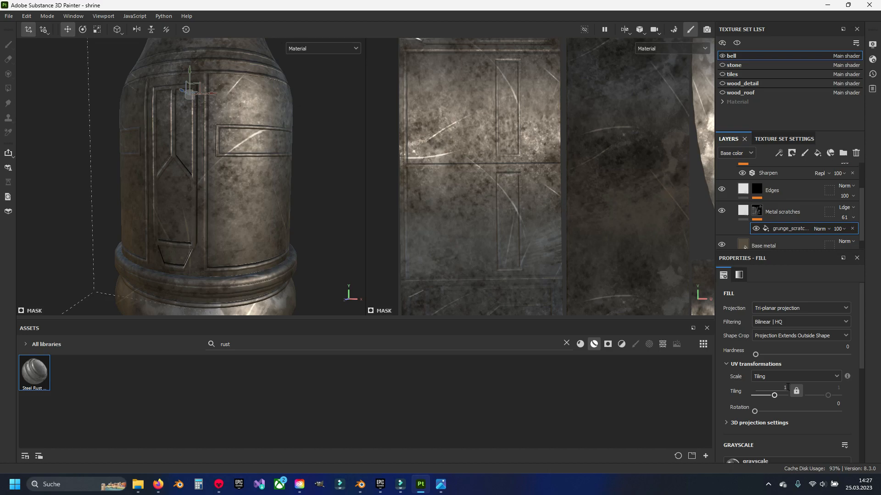
Try a tiling of 10 on the grunge scratches fill in the Metal scratches mask, and return it to 1
double_click(785, 388)
type("10")
key("Return")
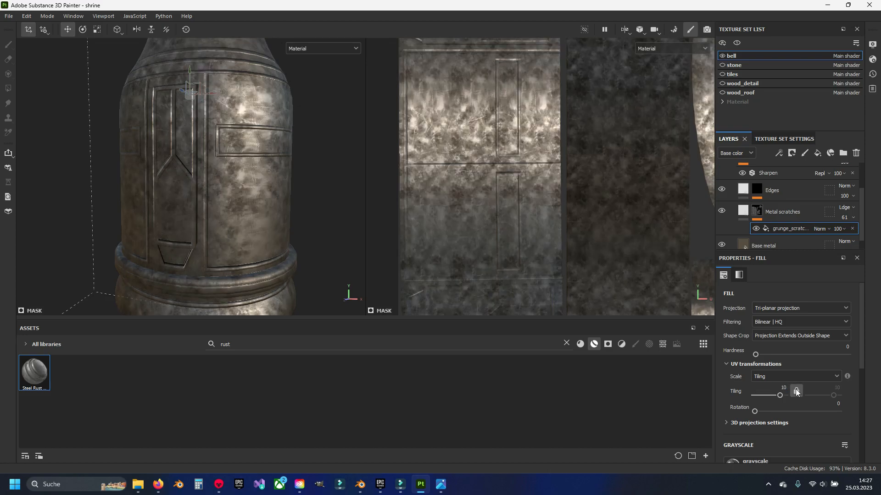
type("1")
key("Return")
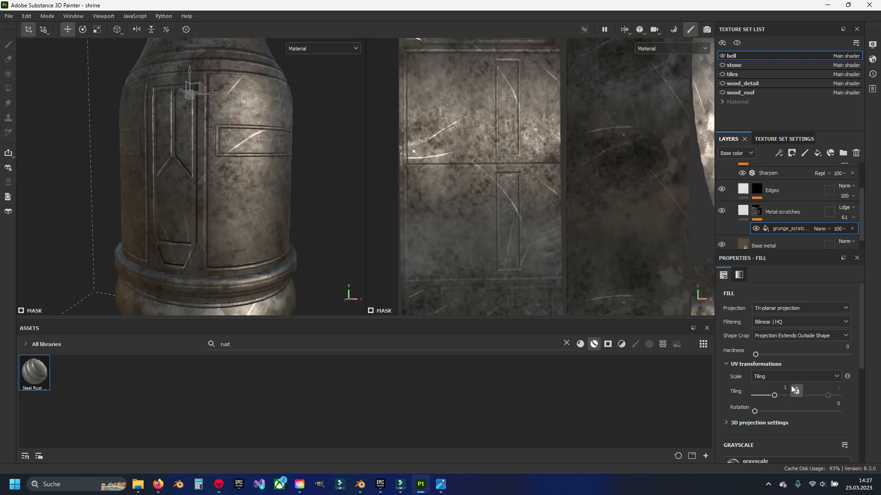
Set the balance of the grunge_scratches_dusty texture in the Metal scratches mask to 0.57
scroll(783, 392, "down", 3)
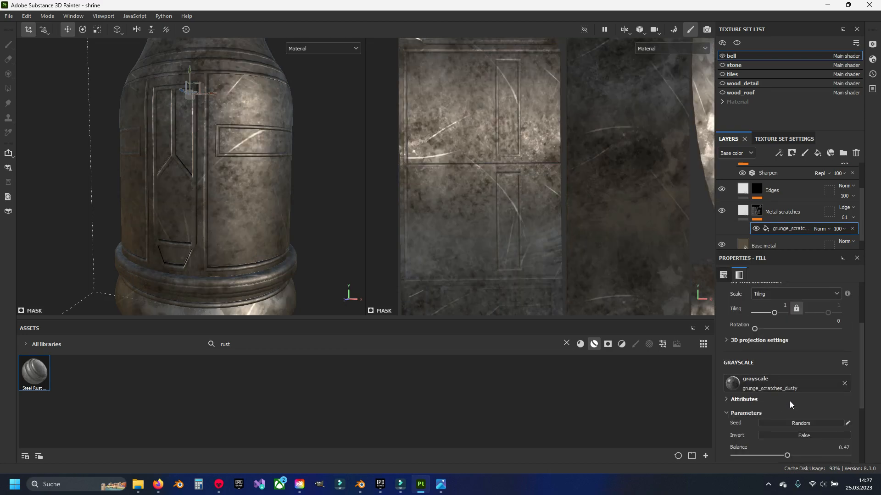
scroll(788, 398, "down", 3)
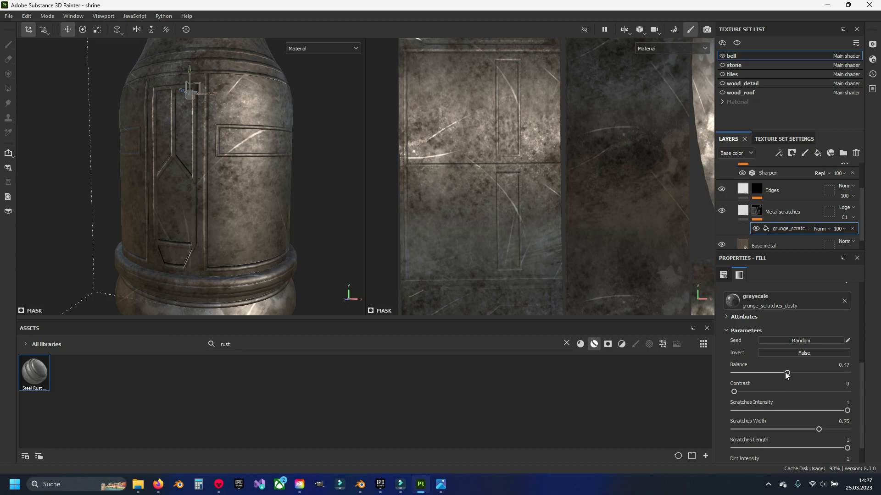
mouse_move(787, 374)
left_mouse_down()
mouse_move(752, 372)
mouse_move(832, 373)
mouse_move(784, 371)
mouse_move(798, 370)
left_mouse_up()
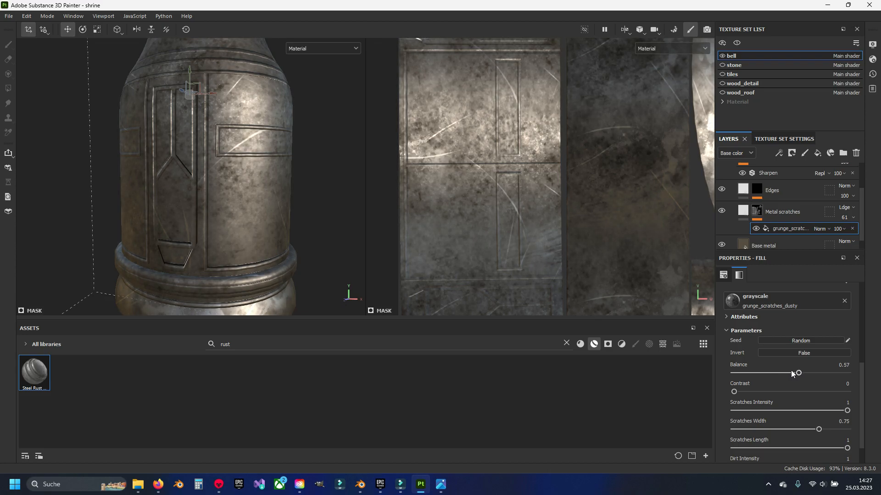
Inspect the lower part of the bell up close, hiding and showing the Metal scratches layer to compare
middle_click_drag(266, 257, 270, 208)
left_click_drag(270, 209, 251, 215, "alt")
scroll(251, 214, "up", 2)
middle_click_drag(252, 214, 250, 255, "alt")
scroll(740, 210, "down", 1)
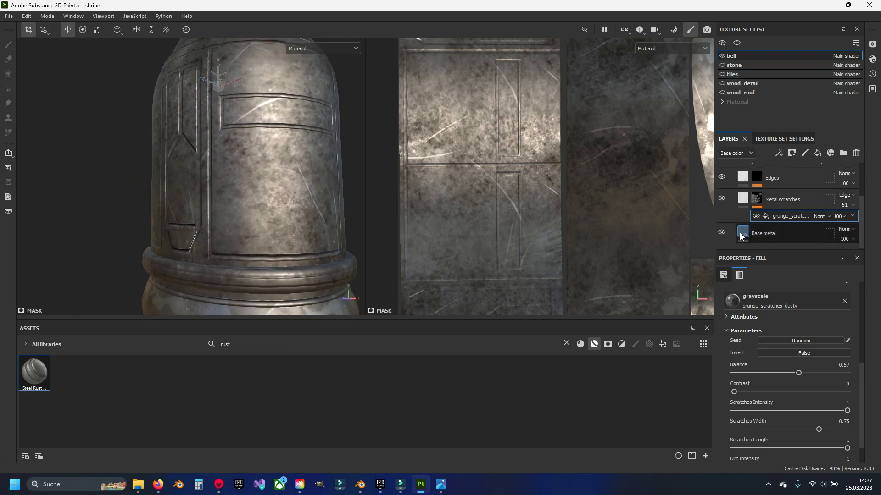
left_click(722, 198)
left_click(722, 198)
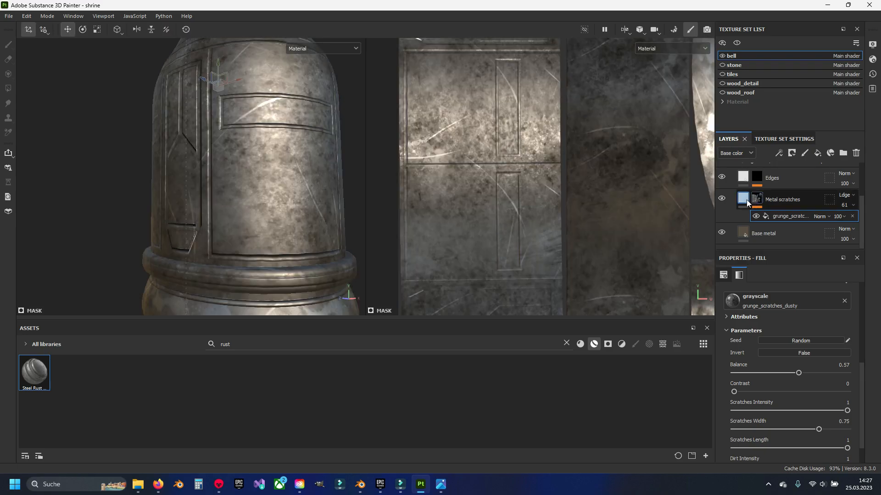
Set the Metal scratches layer's base color to grey-brown 5C5452, sampled from the Base metal layer's thumbnail
left_click(744, 199)
left_click(761, 351)
left_click_drag(678, 349, 681, 376)
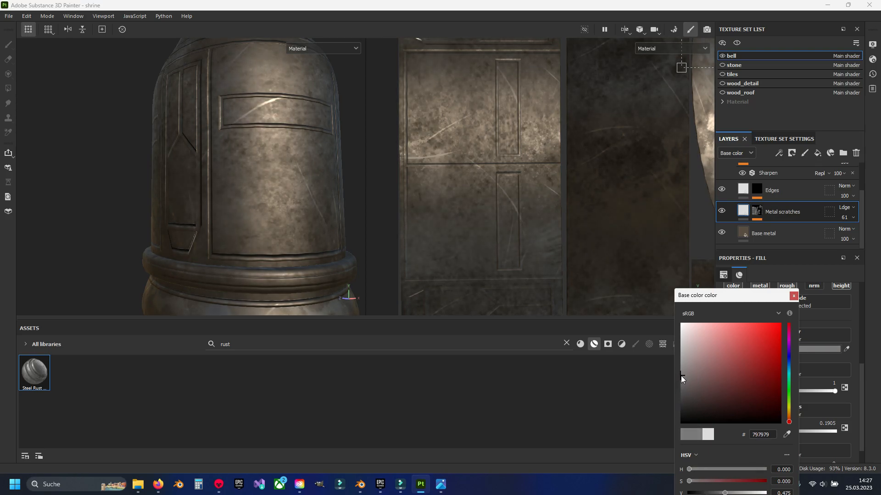
left_click(787, 435)
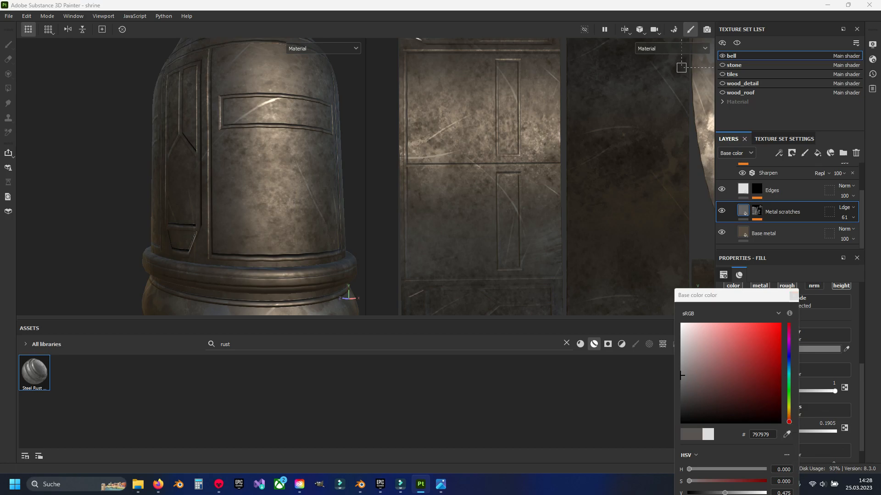
left_click(743, 231)
left_click(313, 384)
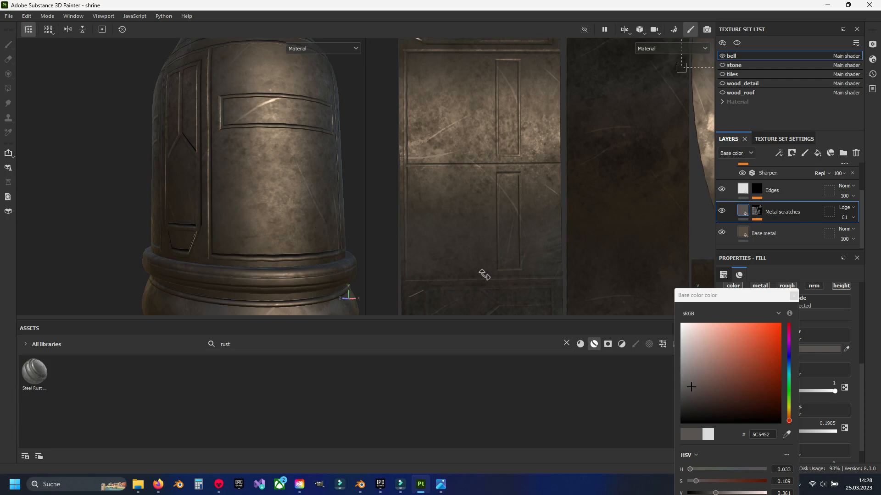
left_click(793, 295)
Set the Metal scratches layer's opacity to 100 for the base color channel
mouse_move(211, 215)
left_mouse_down("alt")
mouse_move(279, 233)
mouse_move(248, 202)
mouse_move(219, 222)
left_mouse_up("alt")
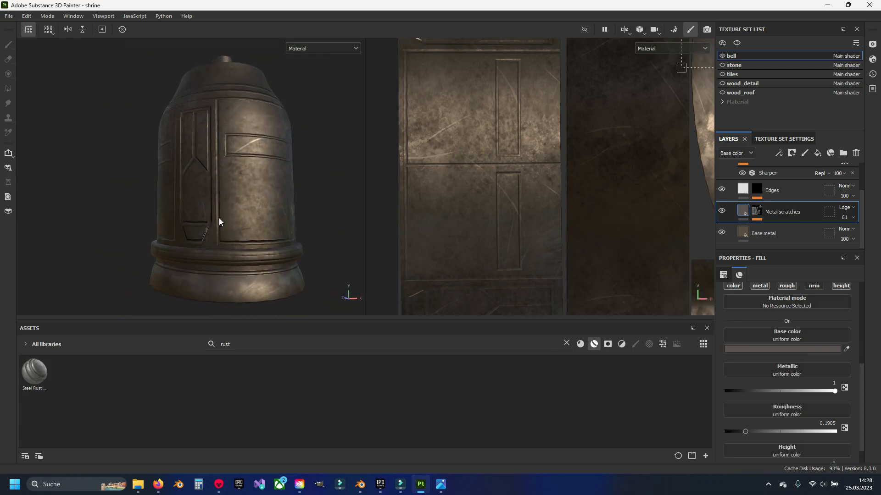
mouse_move(192, 180)
left_mouse_down("alt")
mouse_move(210, 198)
mouse_move(142, 198)
mouse_move(183, 169)
left_mouse_up("alt")
scroll(182, 169, "up", 3)
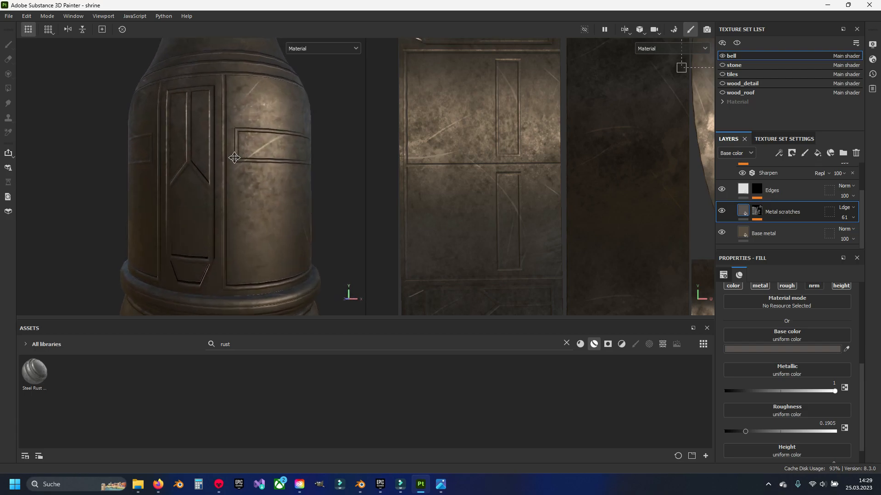
middle_click_drag(183, 169, 149, 213, "alt")
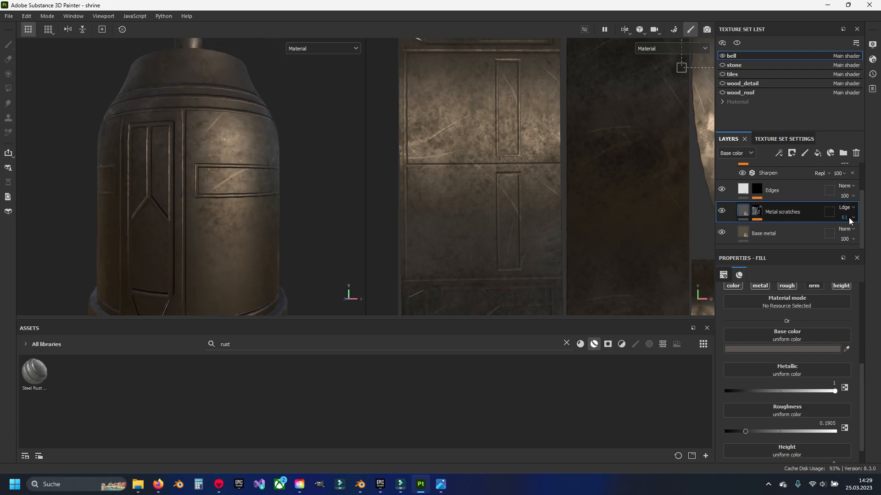
left_click_drag(861, 235, 878, 235)
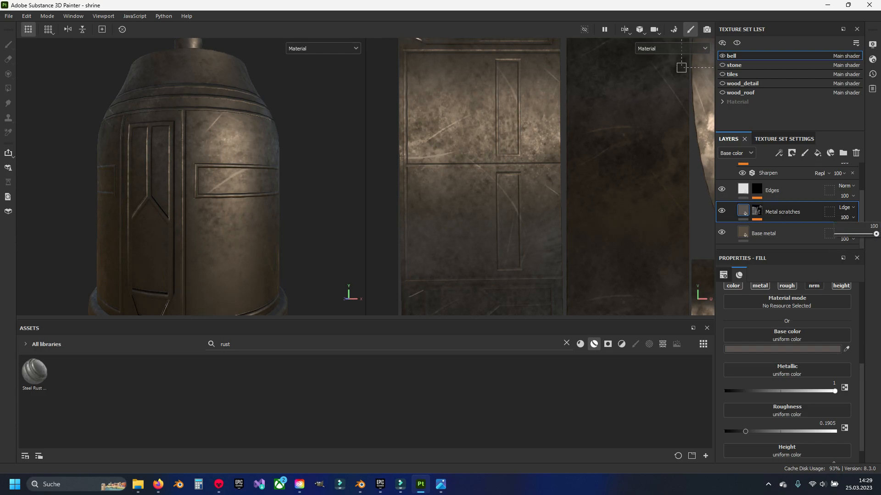
Add a fill layer directly above Metal scratches and name it rust
left_click(757, 213)
mouse_move(202, 212)
left_mouse_down("alt")
mouse_move(174, 203)
mouse_move(173, 212)
left_mouse_up("alt")
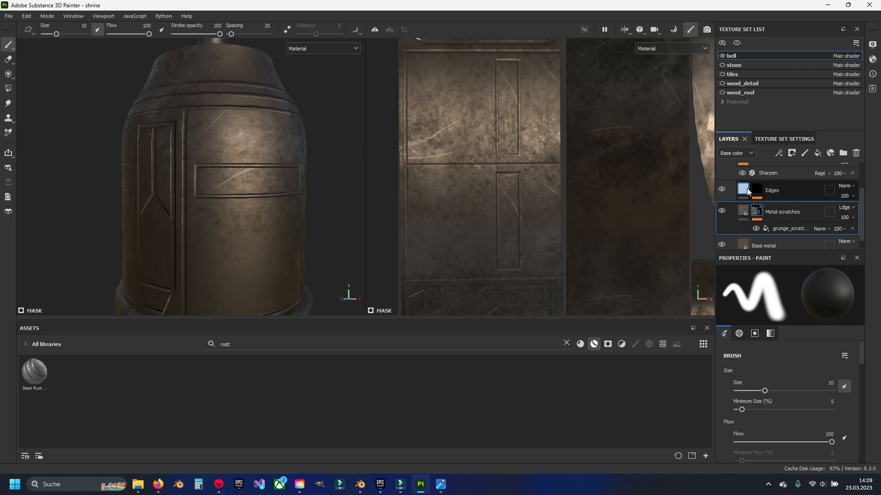
scroll(754, 195, "up", 2)
scroll(755, 201, "down", 2)
scroll(758, 202, "up", 2)
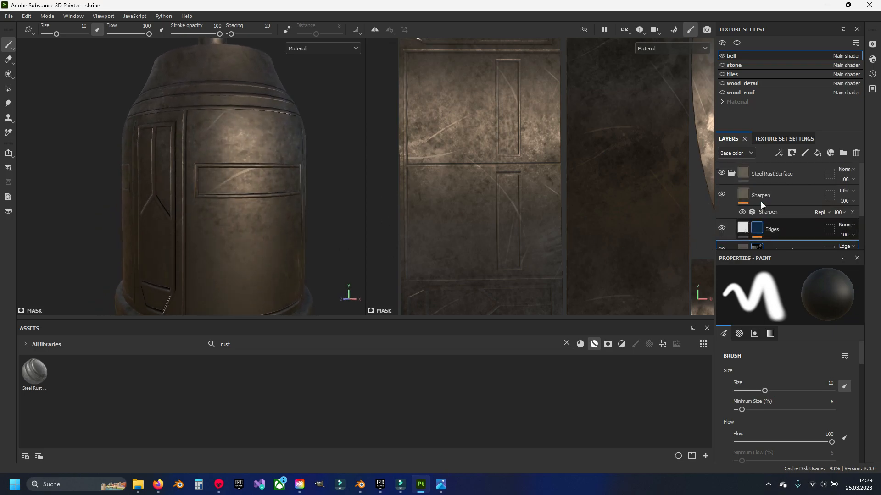
left_click(818, 152)
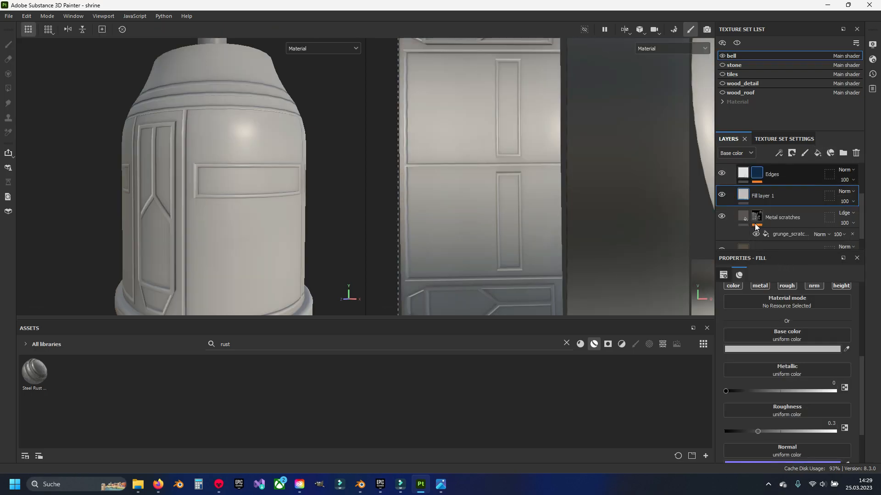
double_click(763, 195)
type("rust")
key("Return")
Give the rust layer a black mask and add a Dripping Rust generator to it
right_click(765, 197)
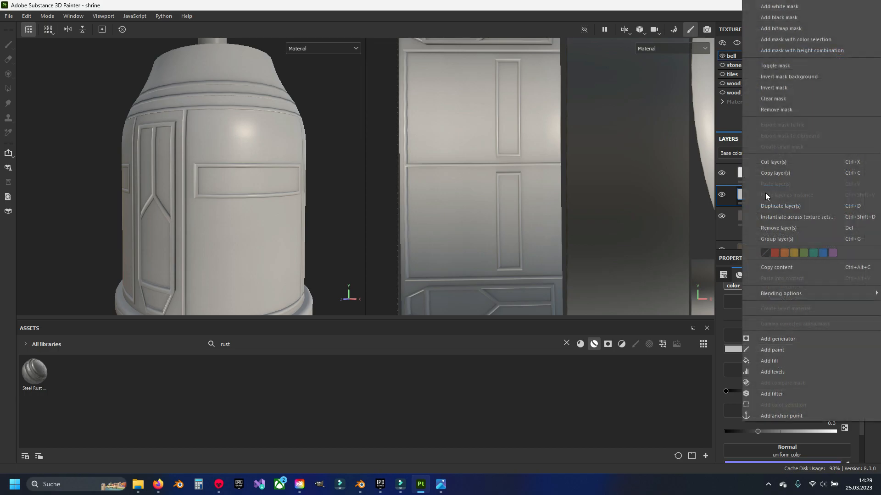
left_click(795, 20)
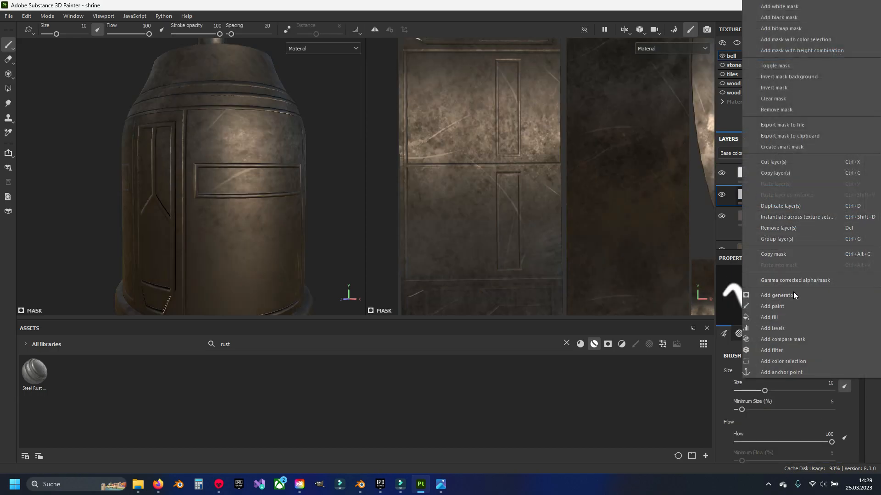
left_click(791, 296)
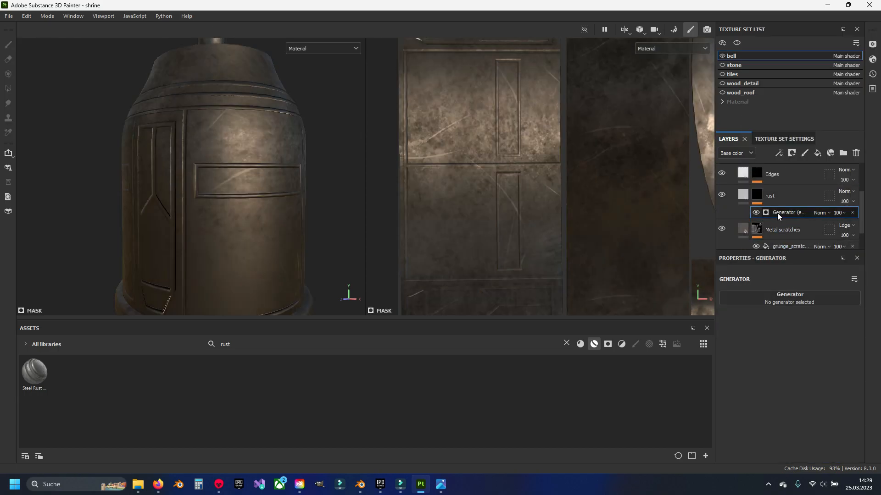
left_click(783, 294)
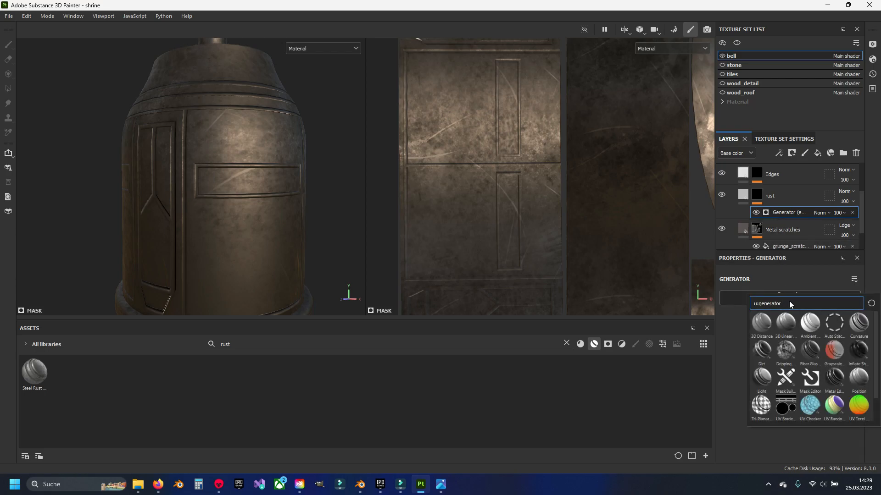
type("rust")
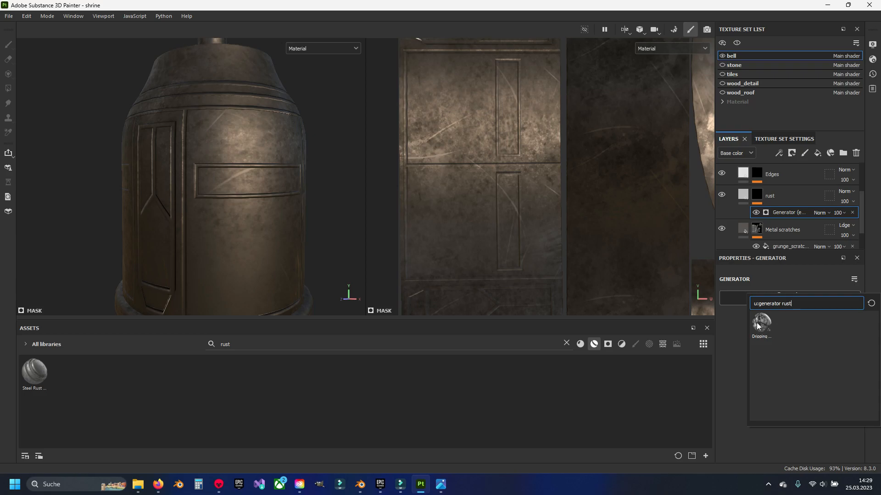
mouse_move(756, 323)
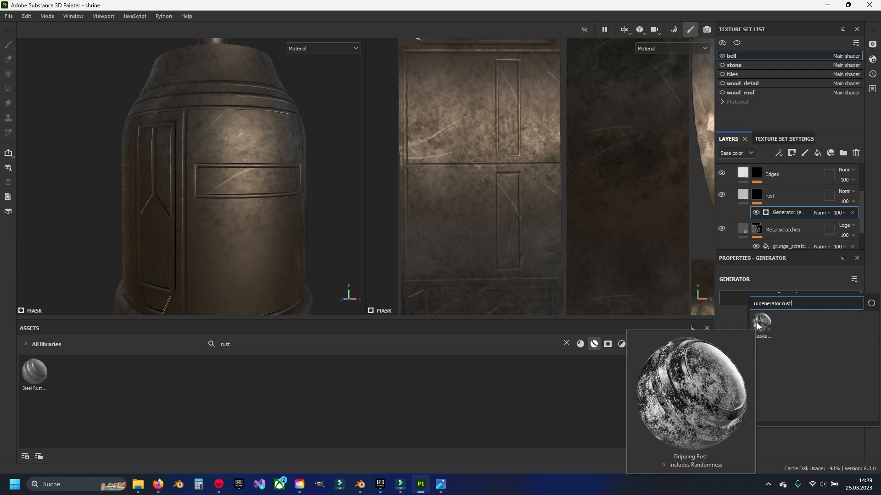
left_click(757, 323)
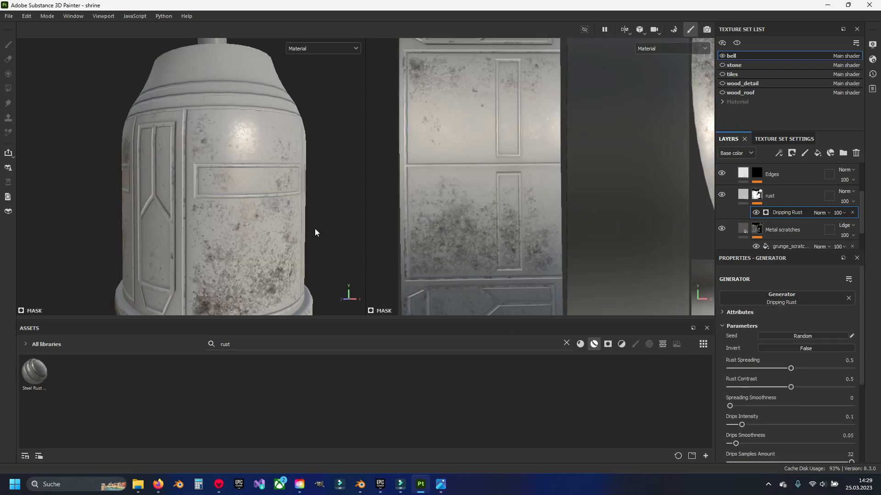
Set the rust layer's base color to a sampled medium green and its roughness to about 0.77
left_click_drag(287, 253, 225, 241, "alt")
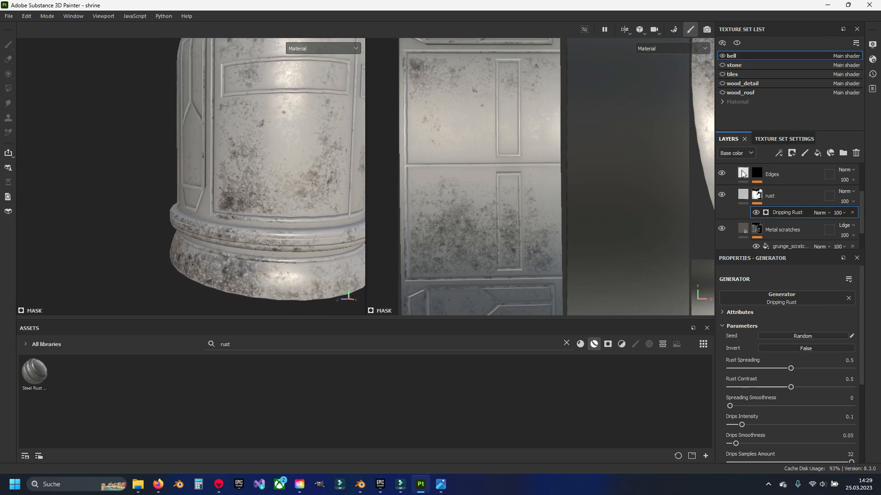
left_click(740, 194)
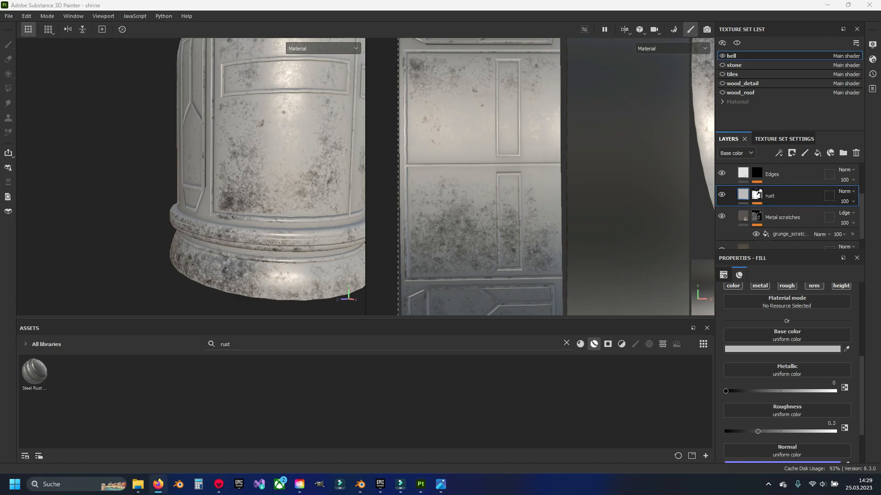
left_click(847, 349)
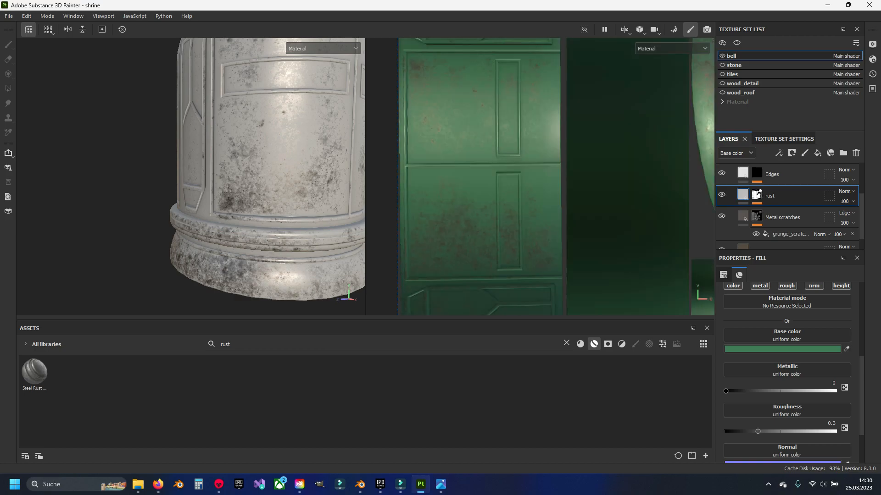
left_click_drag(216, 211, 226, 234, "alt")
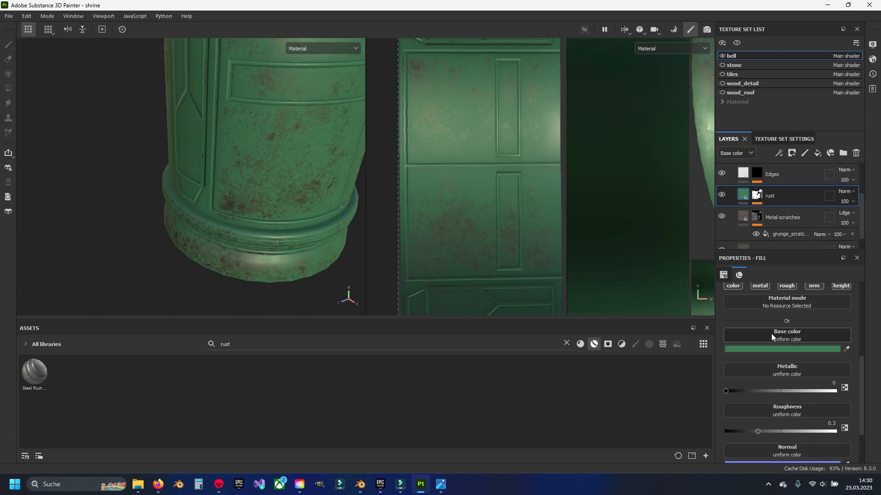
scroll(776, 400, "down", 1)
left_click_drag(760, 403, 812, 402)
left_click_drag(337, 230, 286, 234, "alt")
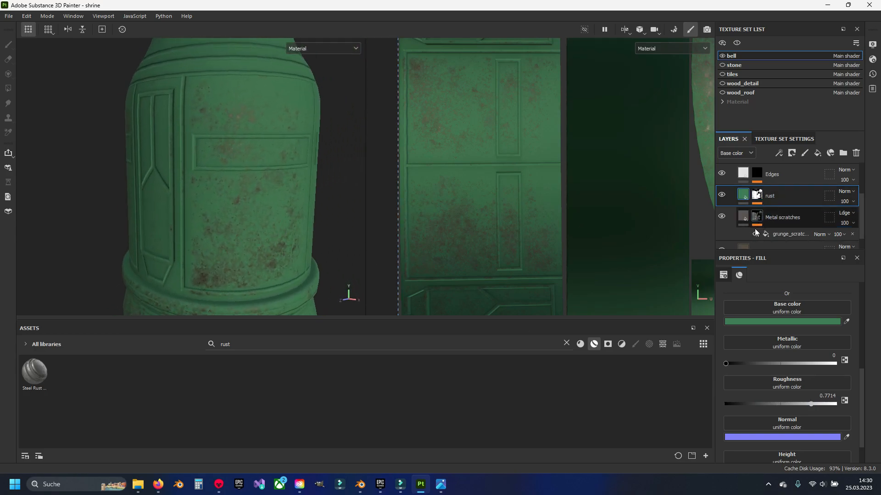
Set the Dripping Rust generator's rust spreading to 0.17, rust contrast to 0.09 and spreading smoothness to 0.06
scroll(753, 220, "down", 1)
left_click(758, 180)
left_click(776, 194)
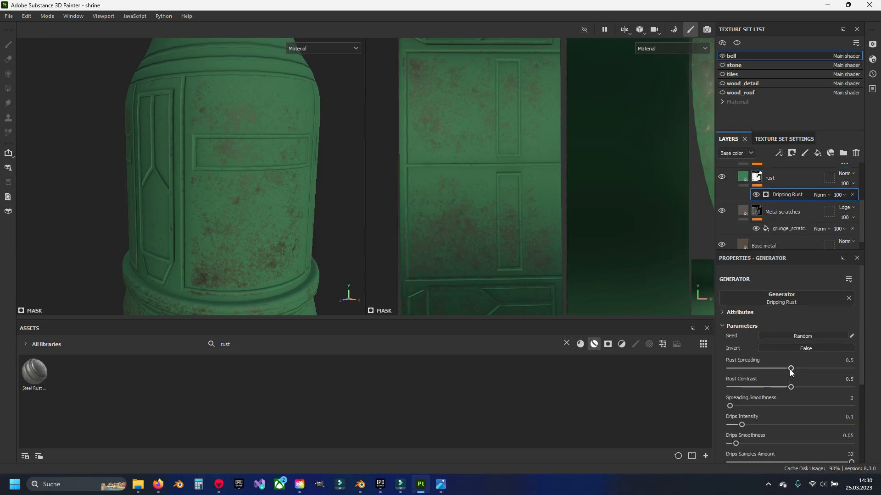
left_click_drag(779, 372, 741, 387)
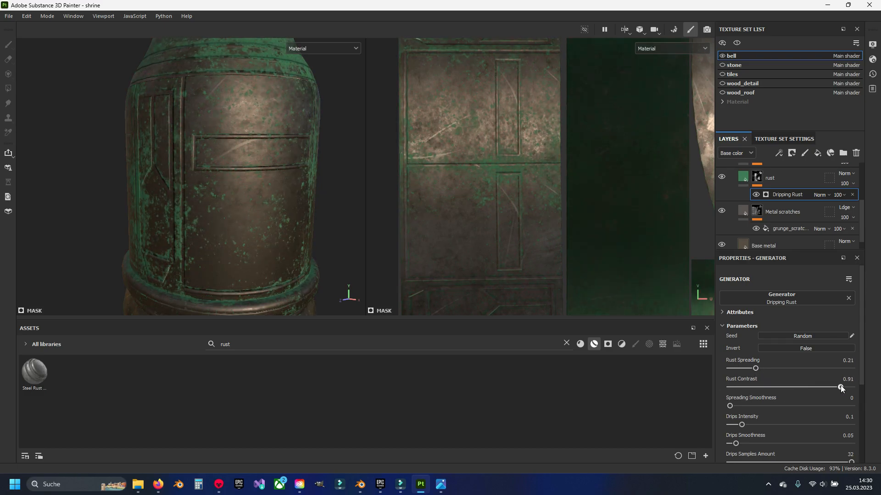
left_click_drag(841, 386, 732, 390)
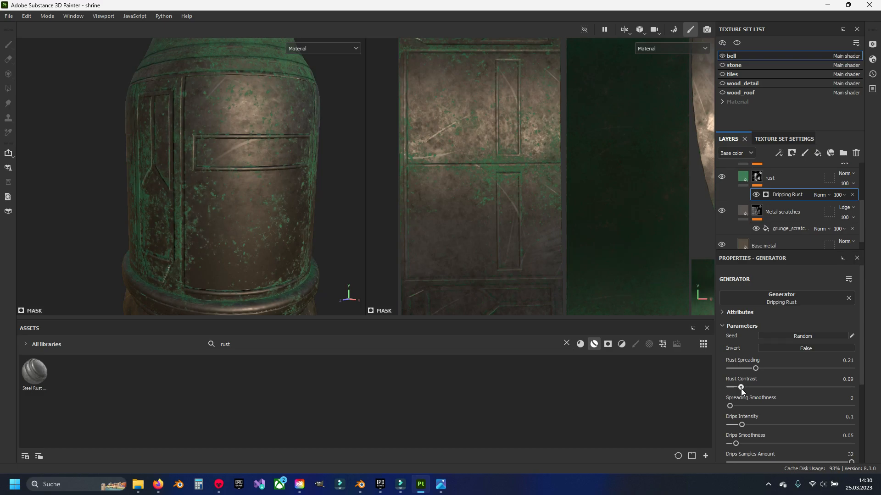
left_click_drag(758, 369, 749, 372)
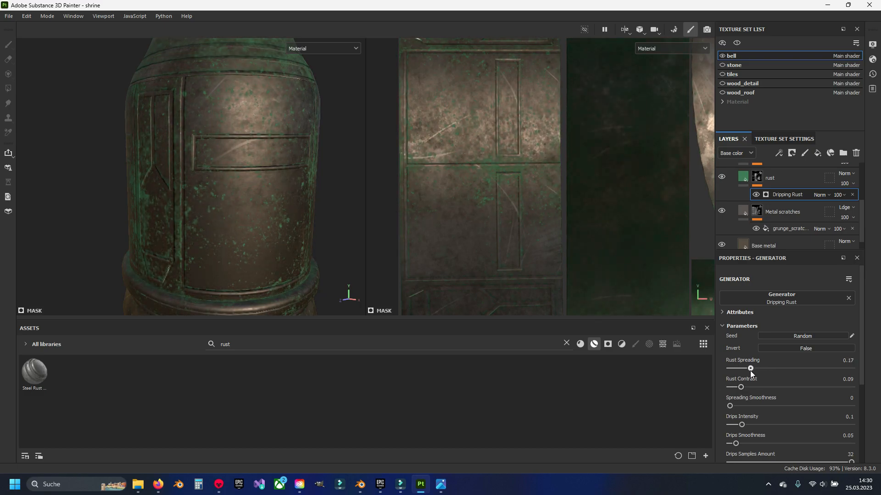
left_click_drag(730, 406, 749, 406)
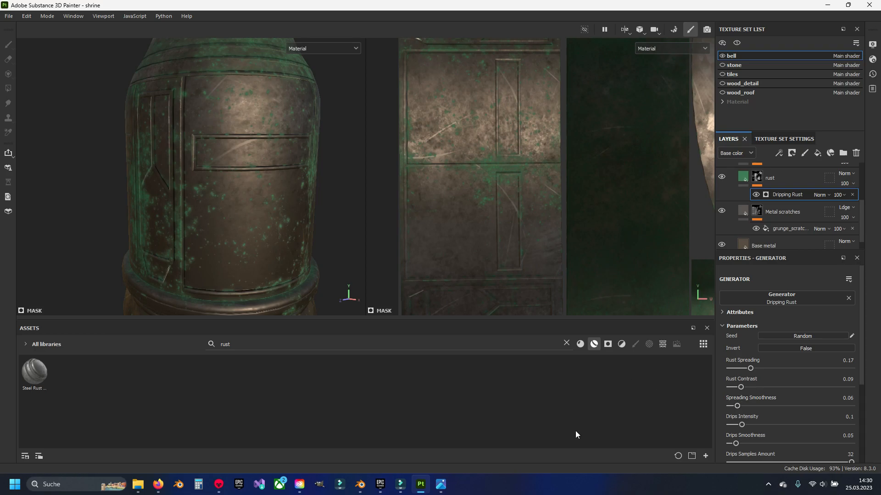
scroll(220, 235, "down", 3)
left_click_drag(183, 232, 192, 203, "alt")
scroll(204, 211, "up", 8)
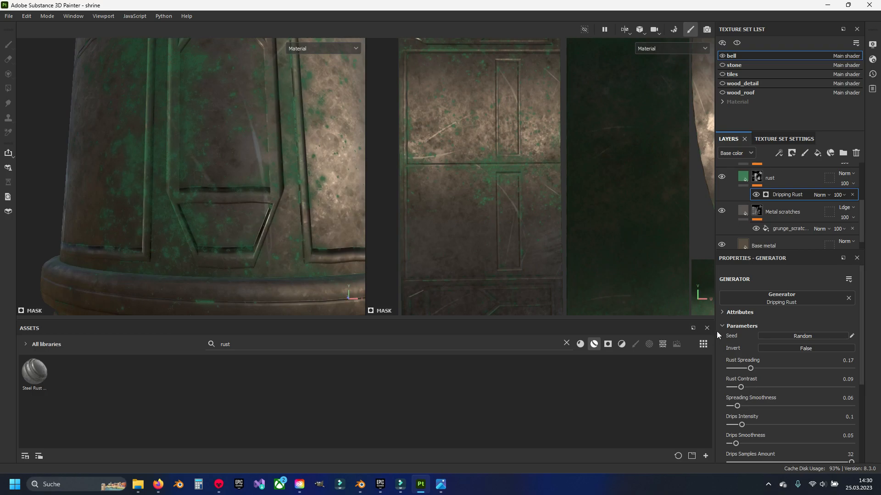
Set the Dripping Rust generator's spreading smoothness to 0, drips intensity to 0.57 and drips smoothness to 0.17
left_click_drag(732, 407, 726, 410)
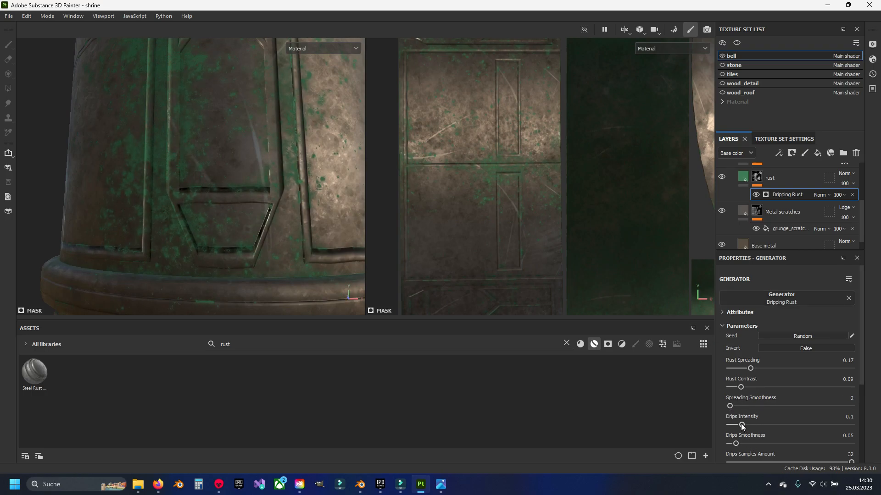
left_click_drag(769, 423, 819, 420)
left_click_drag(743, 444, 752, 444)
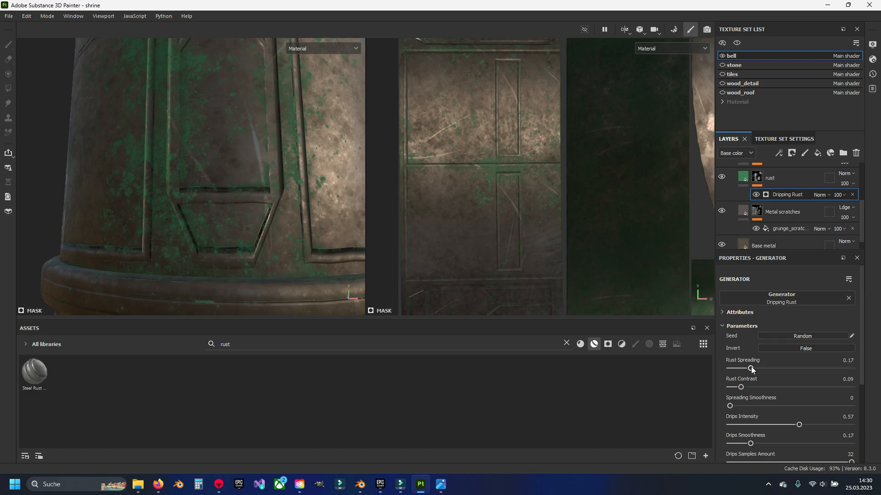
Try a rust spreading of 0.21 and 0.18 on the Dripping Rust generator, checking the coverage across the bell
left_click_drag(763, 369, 758, 373)
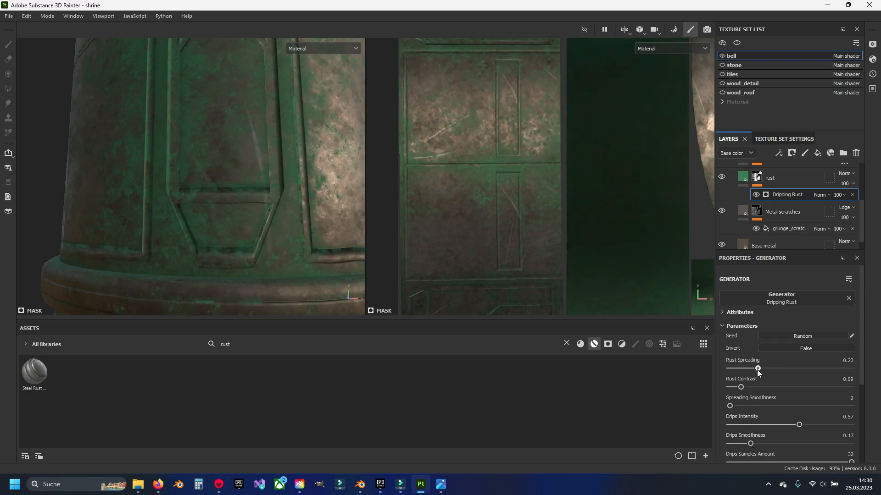
scroll(213, 173, "down", 6)
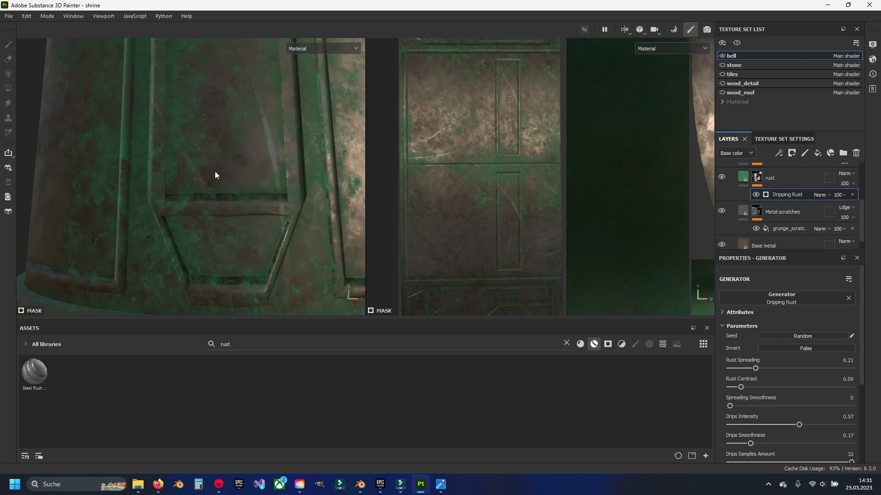
left_click_drag(271, 167, 228, 189, "alt")
middle_click_drag(228, 189, 207, 203, "alt")
left_click_drag(207, 203, 182, 175, "alt")
middle_click_drag(182, 175, 196, 207, "alt")
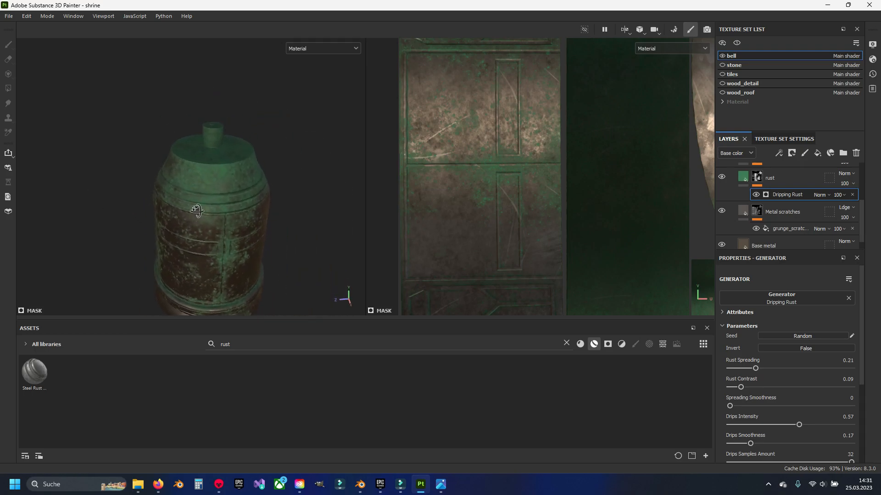
left_click_drag(196, 208, 205, 200, "alt")
scroll(205, 200, "up", 4)
left_click_drag(756, 369, 751, 368)
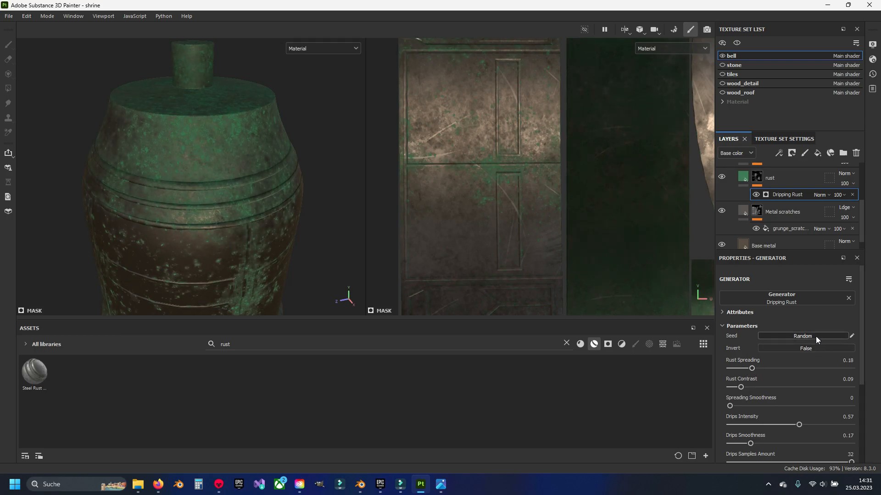
Invert the Dripping Rust generator and set its rust spreading to 0.48
left_click(813, 348)
left_click_drag(751, 370, 794, 370)
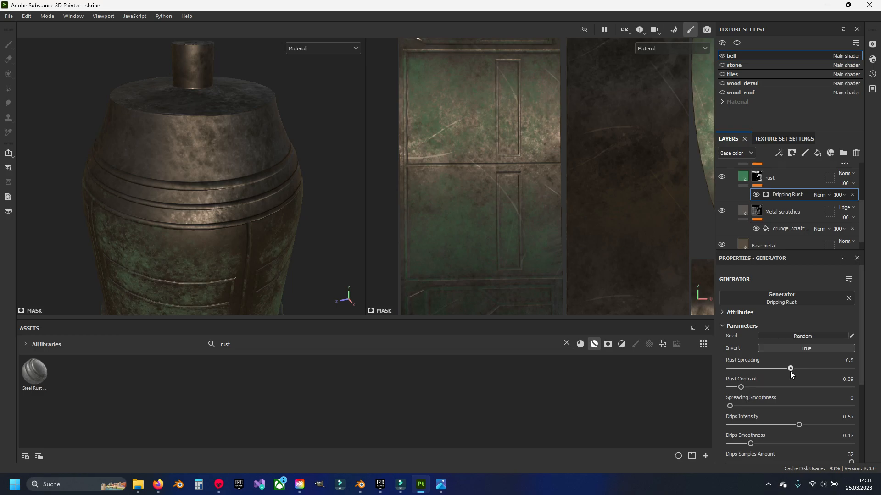
left_click_drag(167, 236, 227, 219, "alt")
middle_click_drag(227, 219, 275, 41, "alt")
left_click_drag(215, 163, 214, 214, "alt")
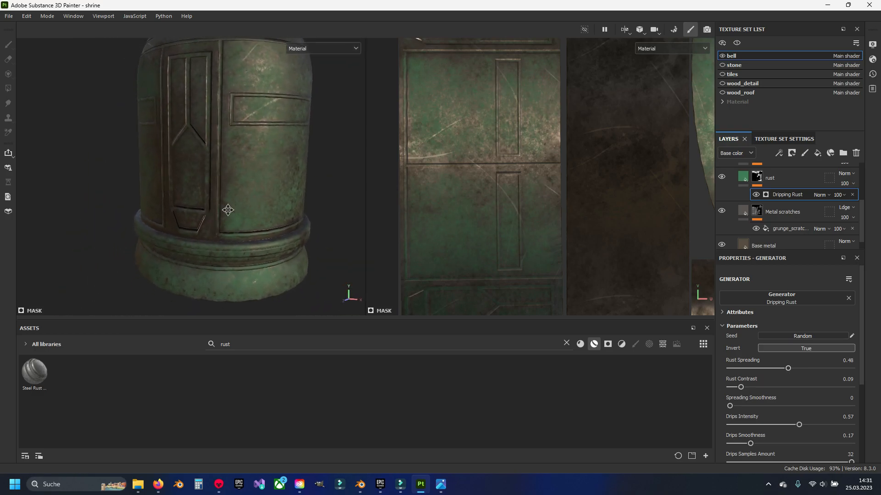
middle_click_drag(228, 210, 220, 224, "alt")
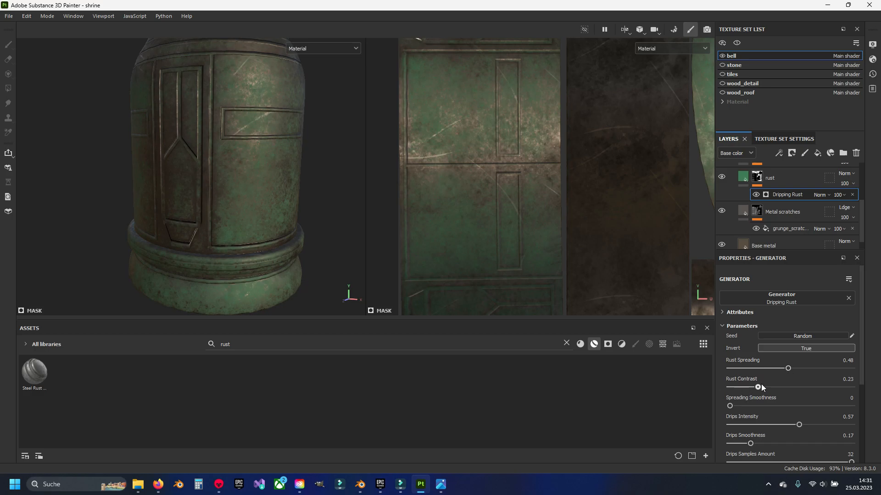
Set the inverted Dripping Rust generator's rust spreading to 0.52 and rust contrast to 0.33
left_click_drag(765, 384, 785, 387)
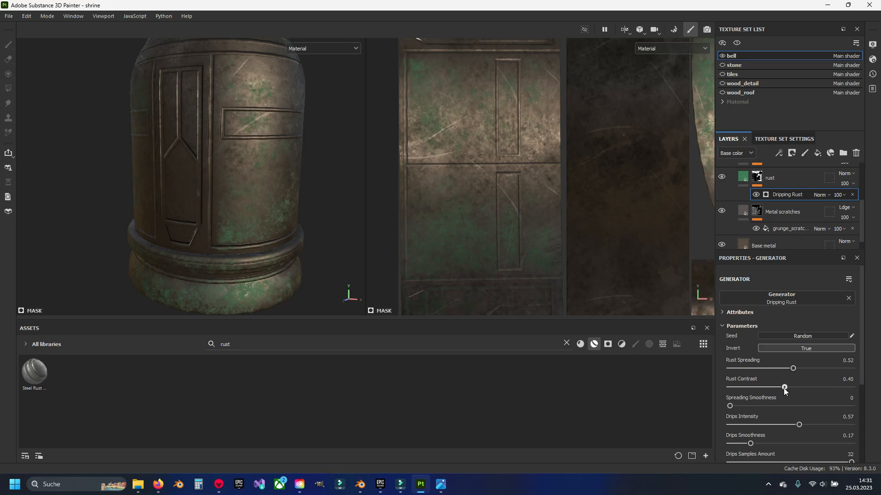
left_click_drag(254, 257, 263, 218, "alt")
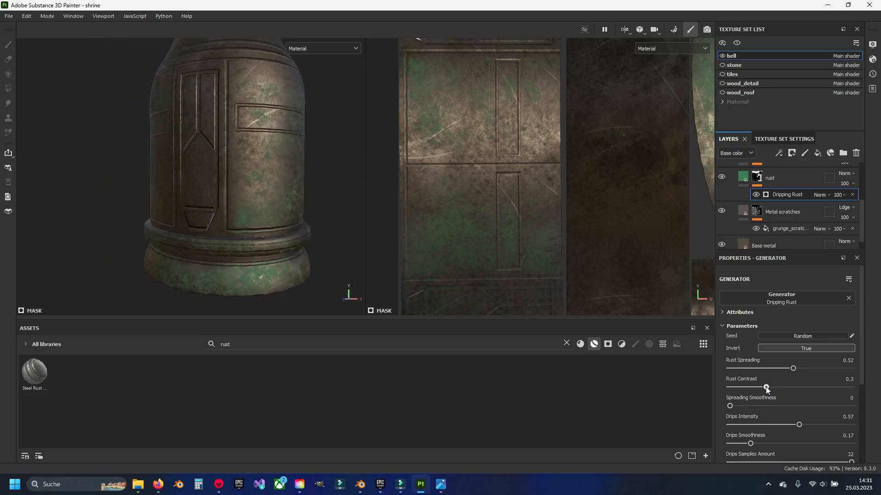
left_click_drag(766, 387, 770, 387)
left_click_drag(323, 211, 204, 187, "alt")
scroll(203, 187, "up", 3)
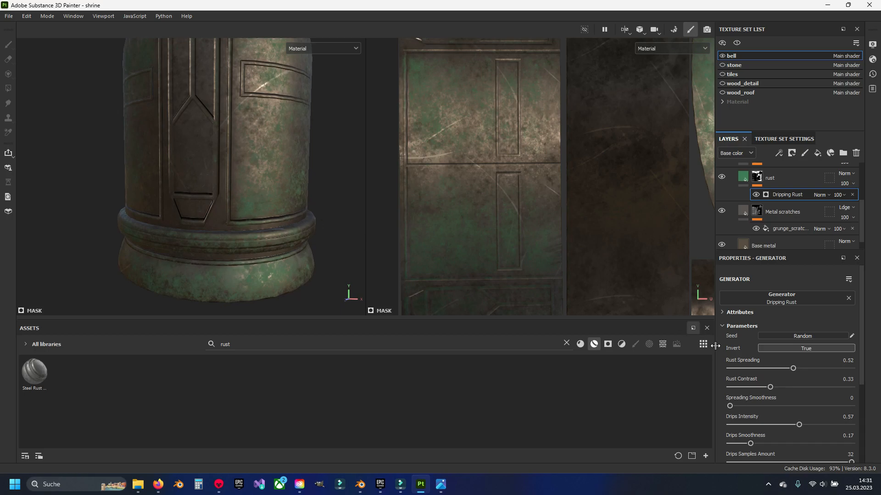
scroll(768, 416, "down", 4)
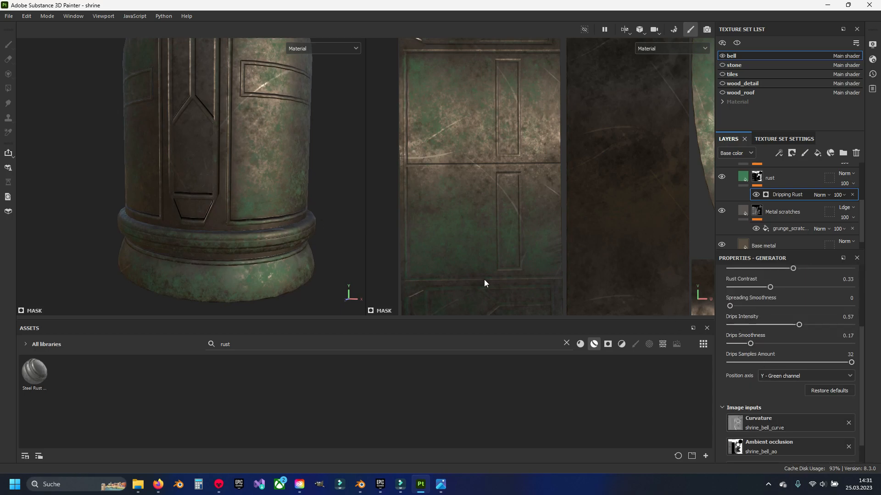
Show the stone texture set together with the bell and frame the stone base with its stairs
left_click(722, 65)
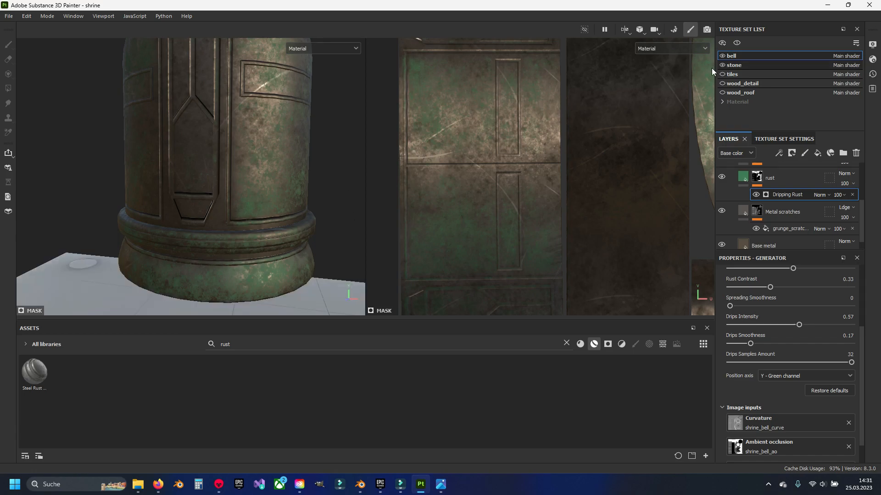
scroll(232, 257, "down", 4)
middle_click_drag(232, 257, 196, 127, "alt")
scroll(210, 175, "down", 4)
left_click_drag(211, 175, 216, 215, "alt")
scroll(216, 214, "up", 1)
Search the smart materials for stone, and replace that search with a listing of the base materials
left_click(566, 344)
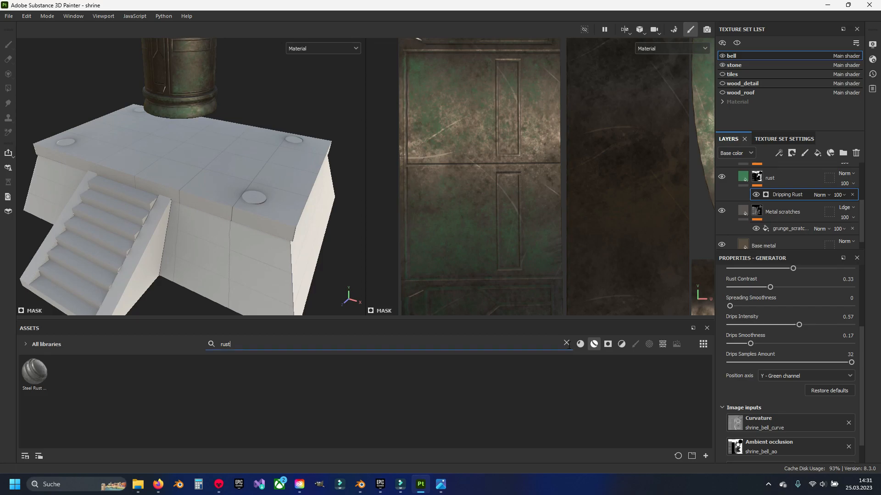
type("stone")
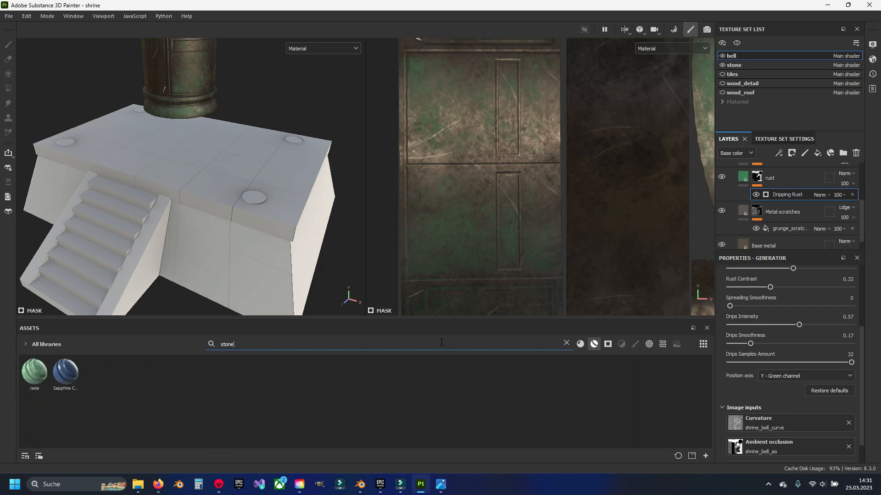
mouse_move(25, 376)
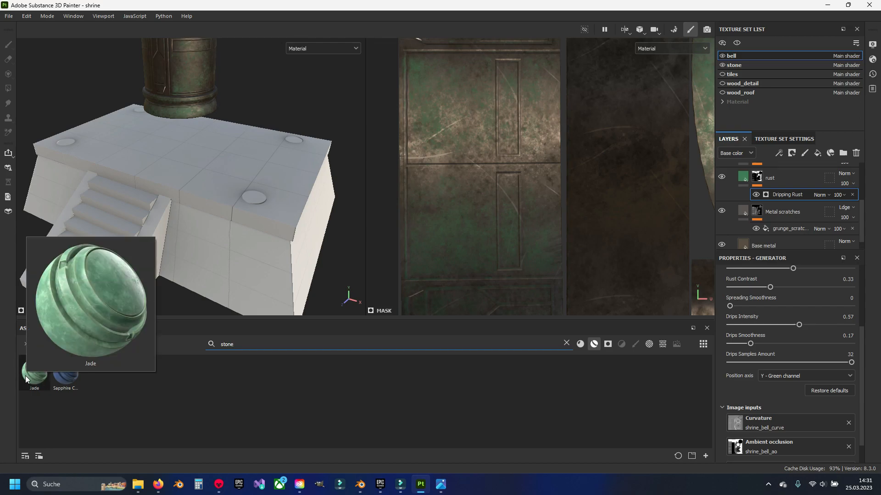
left_click(411, 392)
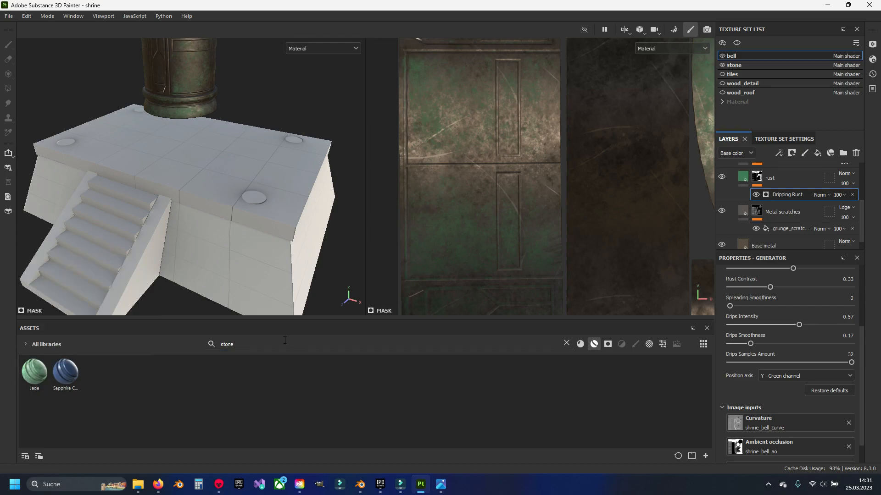
left_click(566, 343)
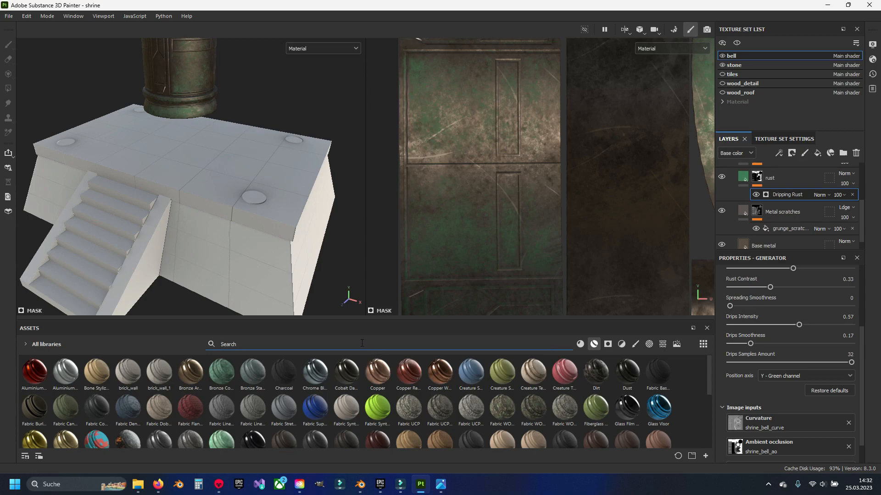
type("material")
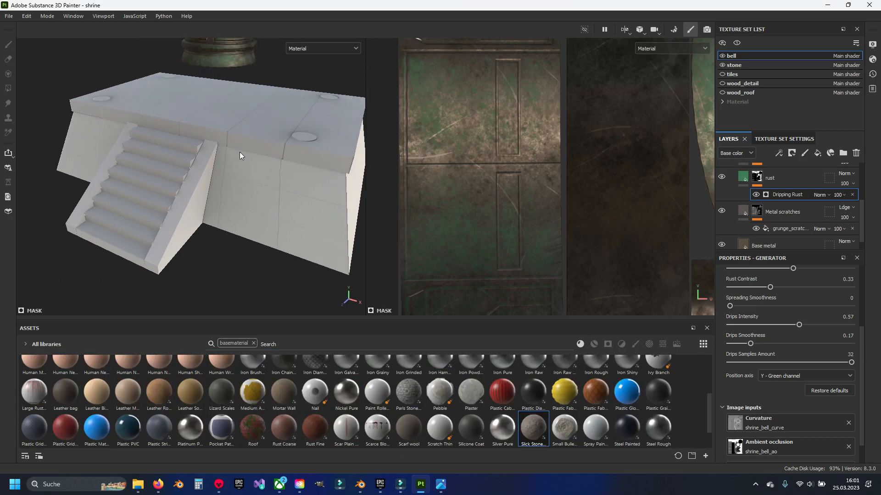
Collapse the bell's Steel Rust Surface folder and switch to the stone texture set
scroll(761, 213, "up", 3)
left_click(731, 174)
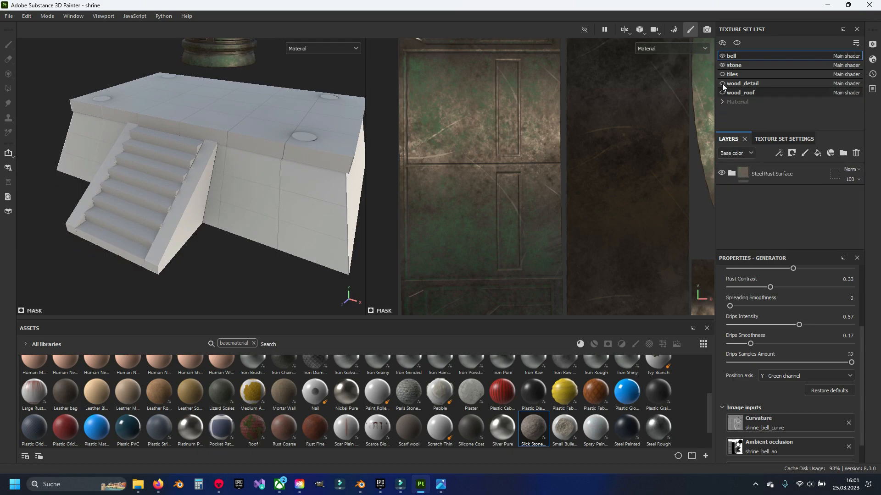
left_click(734, 66)
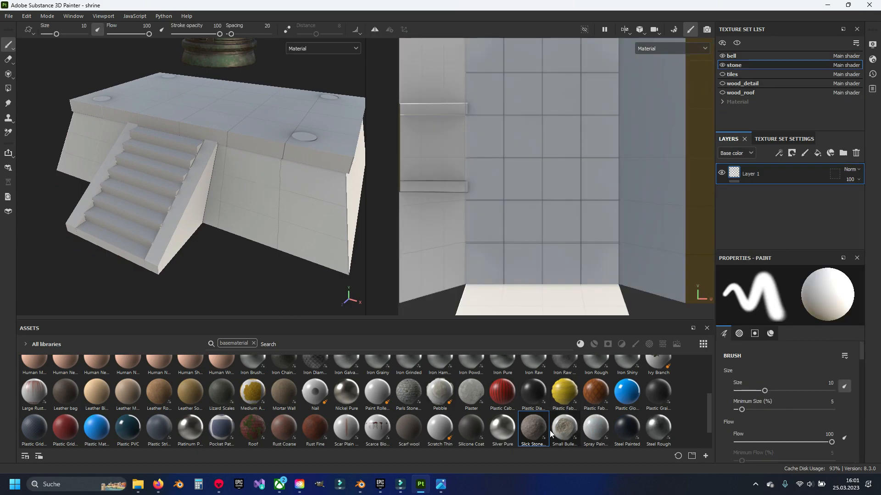
Add the Slick Stone Wall material to the stone layer stack and delete the empty Layer 1
left_click_drag(764, 164, 764, 172)
left_click(756, 176)
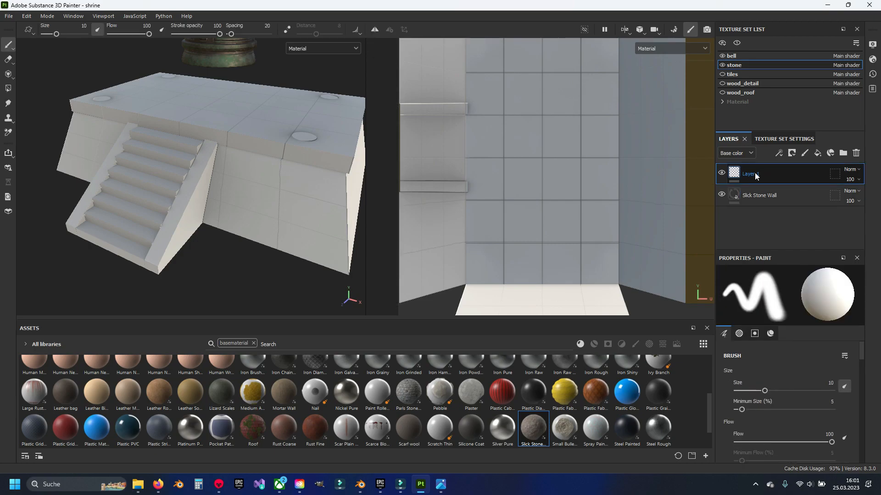
key("Delete")
Set the Slick Stone Wall layer's tiling to 5 and inspect the stone pattern on the base and stairs
left_click_drag(170, 212, 237, 225, "alt")
scroll(231, 206, "up", 4)
scroll(775, 400, "up", 4)
scroll(775, 401, "up", 2)
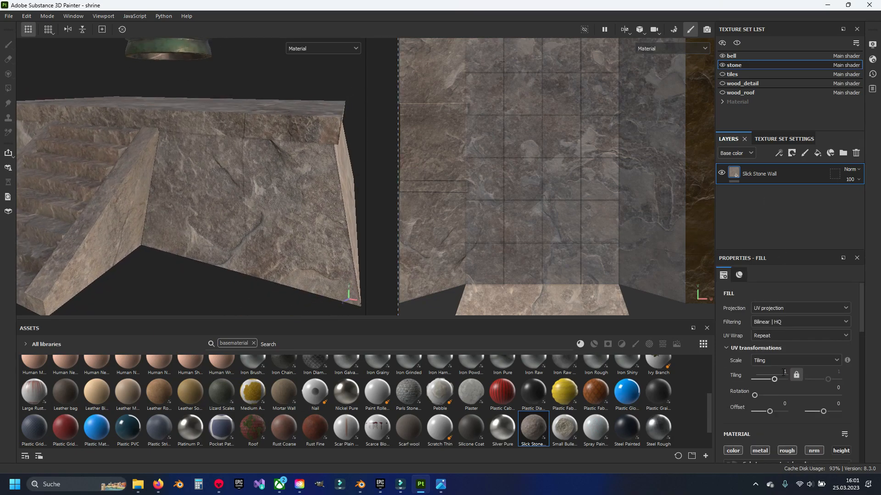
type("5")
key("Return")
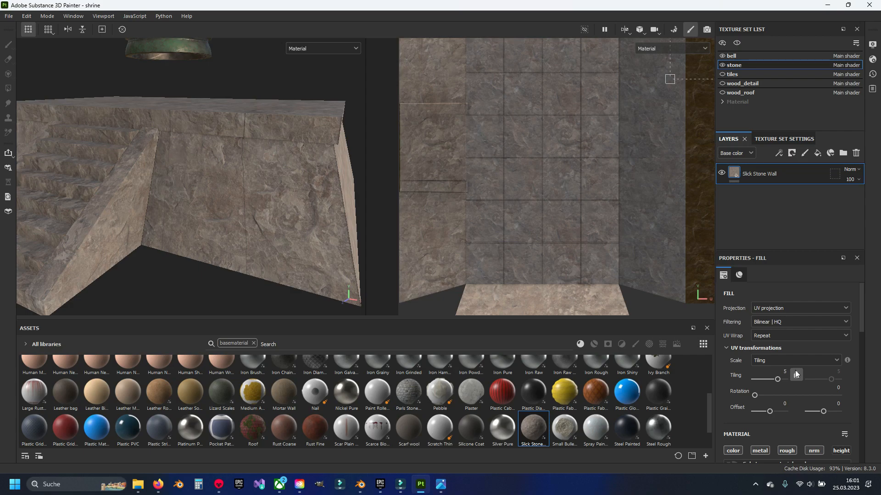
left_click_drag(166, 218, 222, 246, "alt")
scroll(203, 220, "up", 3)
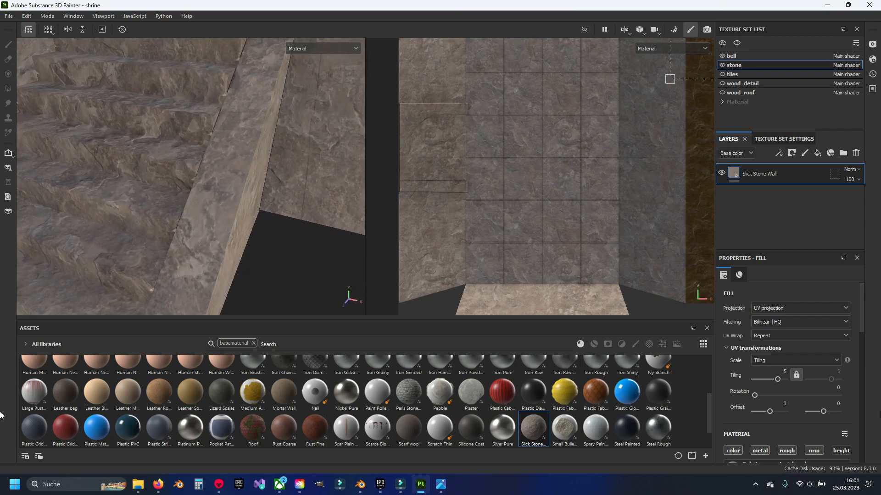
Set Color 1 of the Slick Stone Wall material to the grey-brown 736A66
scroll(757, 400, "down", 2)
scroll(759, 400, "down", 5)
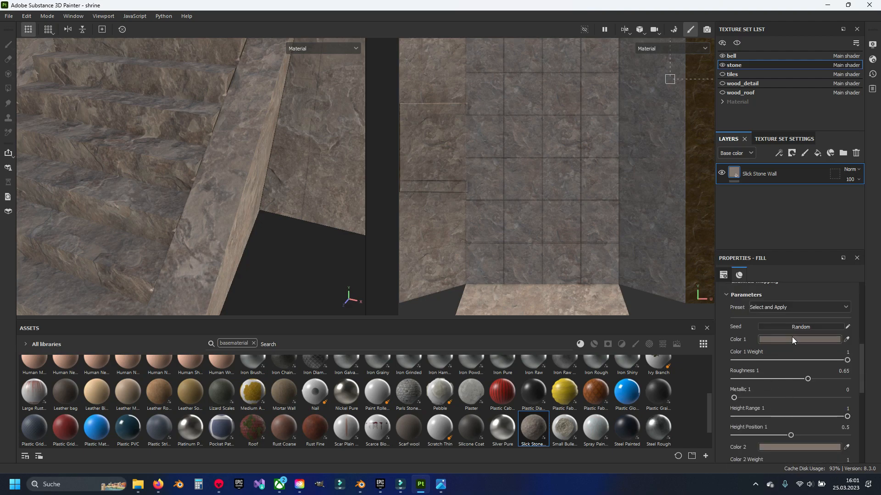
left_click(792, 336)
left_click_drag(695, 381, 689, 376)
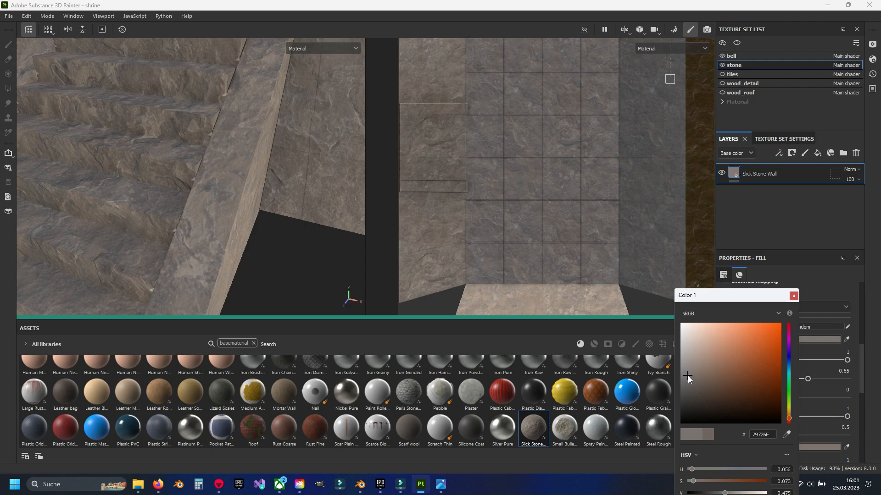
left_click_drag(687, 376, 692, 378)
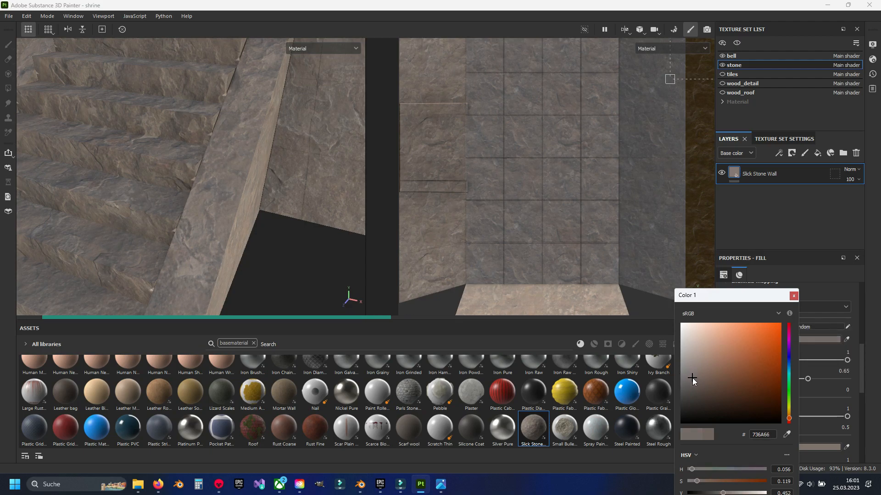
left_click(793, 296)
Set Color 2 of the Slick Stone Wall material to the lighter grey-brown 847B76
scroll(793, 367, "down", 3)
left_click(783, 391)
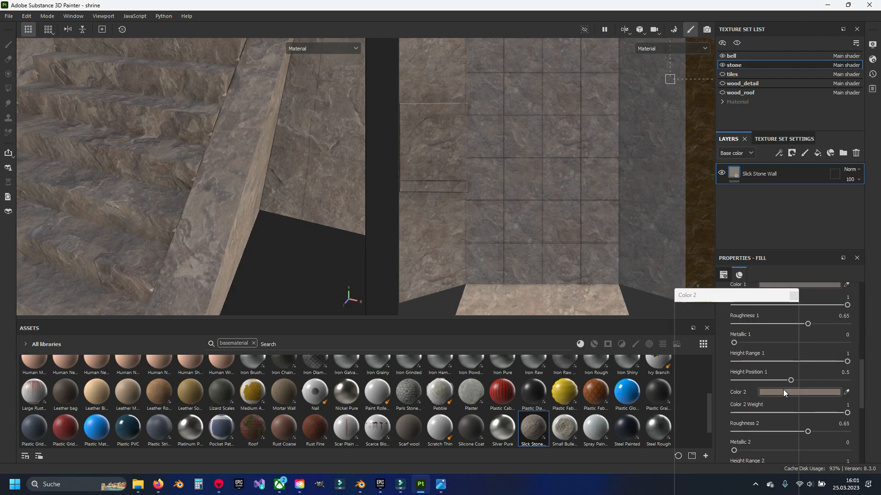
left_click_drag(693, 372, 690, 371)
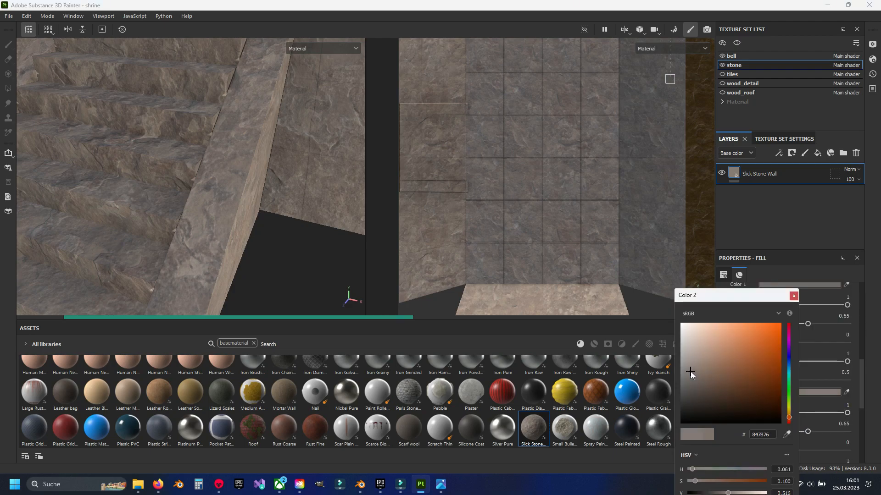
left_click(793, 296)
Check Color 3 and the remaining roughness, metallic and height parameters of the Slick Stone Wall material
scroll(788, 411, "down", 2)
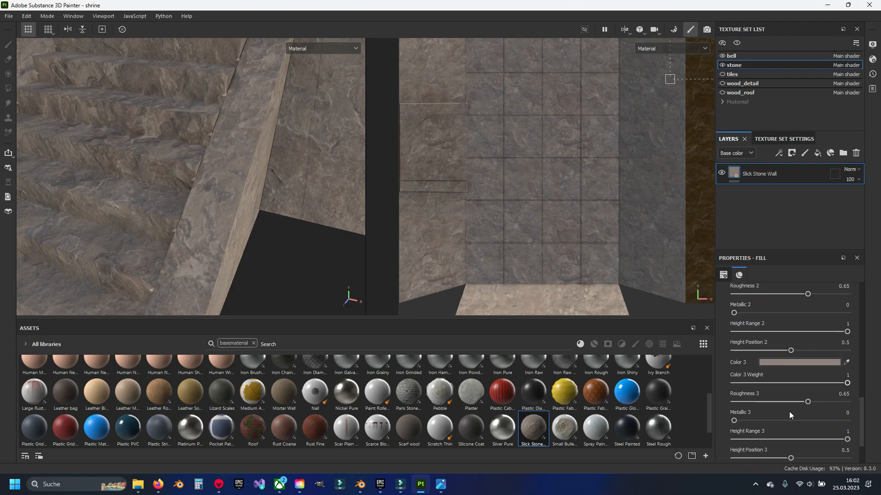
left_click(781, 364)
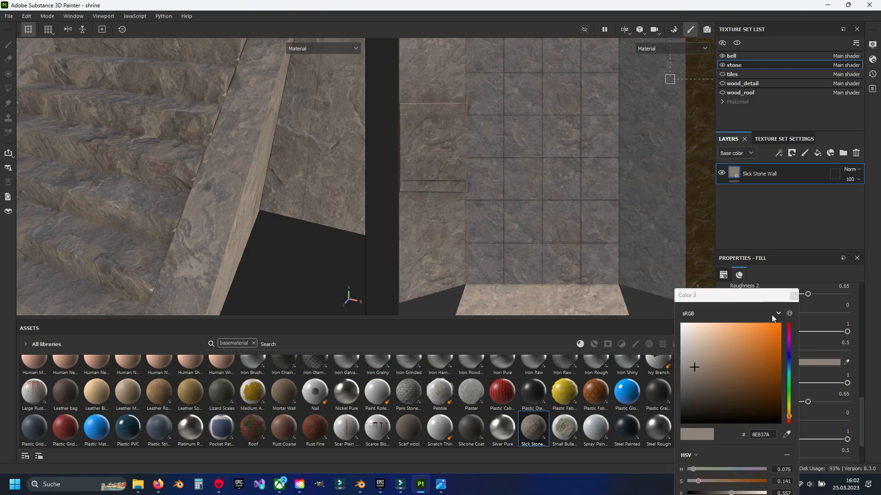
left_click(793, 296)
scroll(799, 393, "down", 2)
scroll(797, 396, "up", 1)
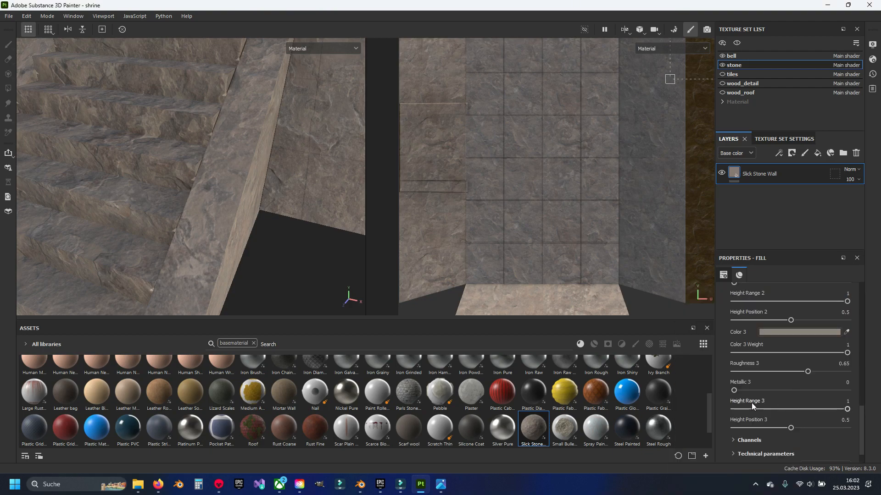
scroll(742, 402, "up", 2)
scroll(775, 392, "up", 7)
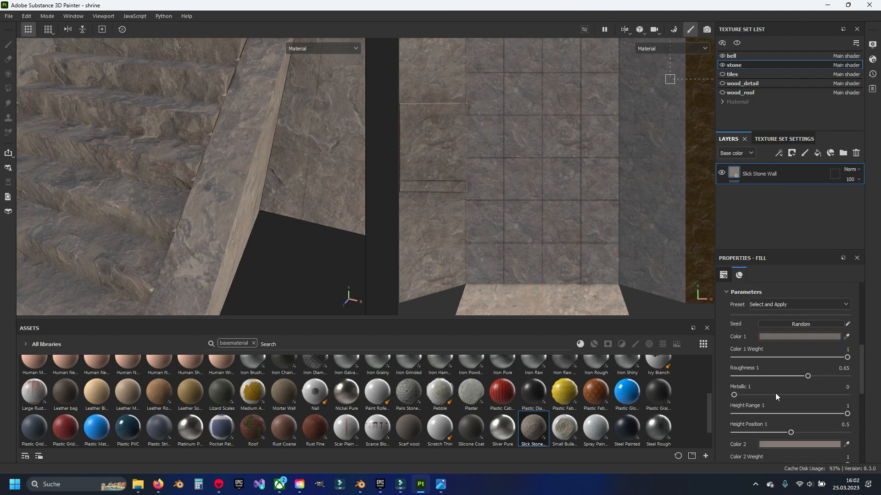
Set Roughness 1 of the Slick Stone Wall material to 0.64
scroll(779, 408, "down", 2)
left_click_drag(788, 376, 785, 376)
left_click_drag(821, 373, 807, 375)
Set the Slick Stone Wall material's technical parameters Height Position to 0.2 and Normal Intensity to 0.1
scroll(766, 402, "down", 3)
scroll(766, 403, "down", 3)
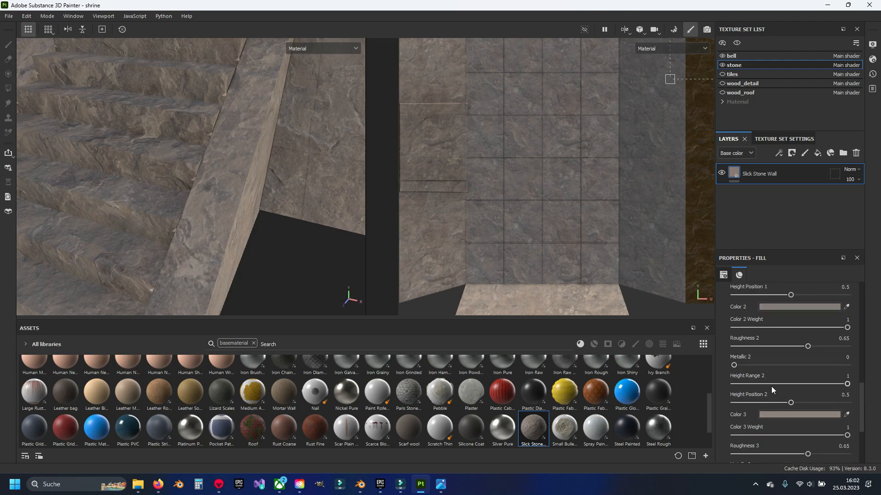
scroll(772, 386, "down", 3)
scroll(766, 359, "down", 3)
left_click(768, 372)
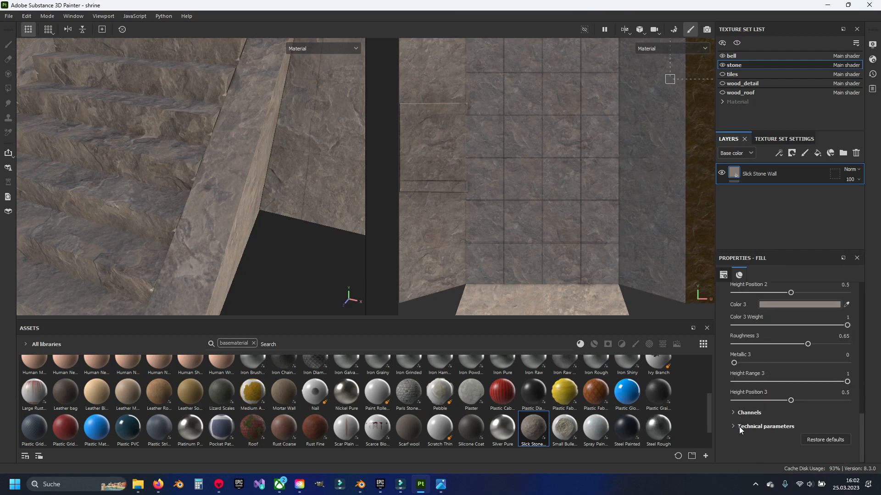
scroll(761, 419, "down", 1)
scroll(762, 420, "down", 3)
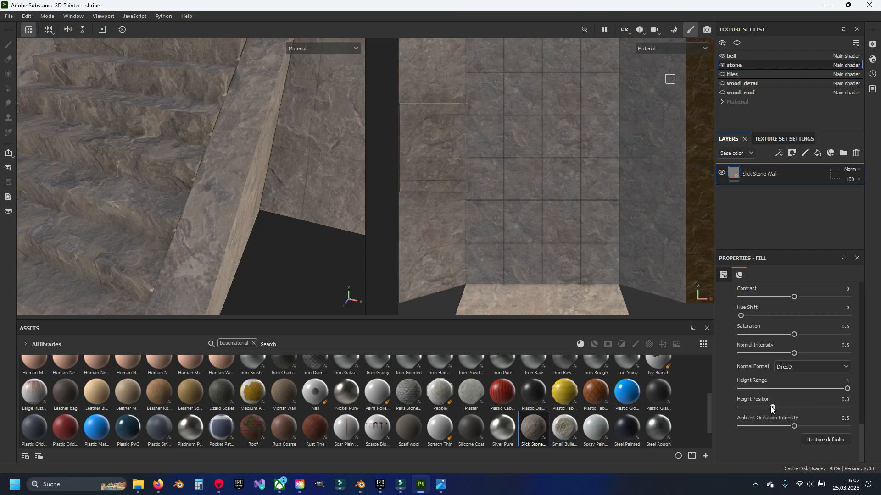
left_click_drag(772, 408, 867, 406)
left_click_drag(754, 404, 762, 403)
left_click_drag(778, 353, 750, 347)
left_click_drag(292, 148, 163, 191, "alt")
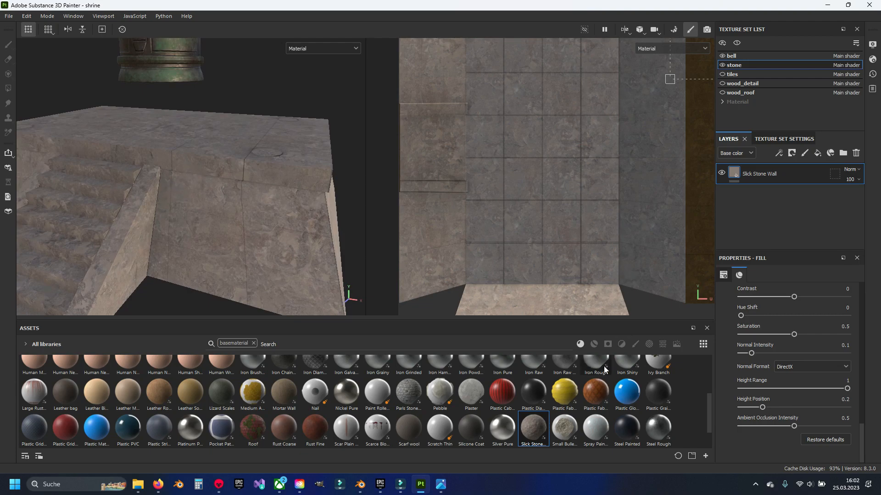
Try the Desert Rock and Dark Rock presets on the Slick Stone Wall material
scroll(766, 337, "up", 10)
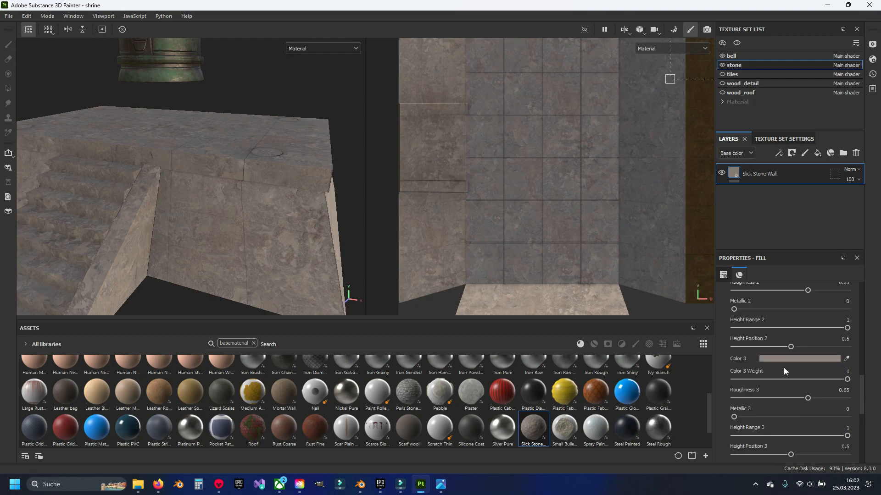
scroll(783, 367, "up", 2)
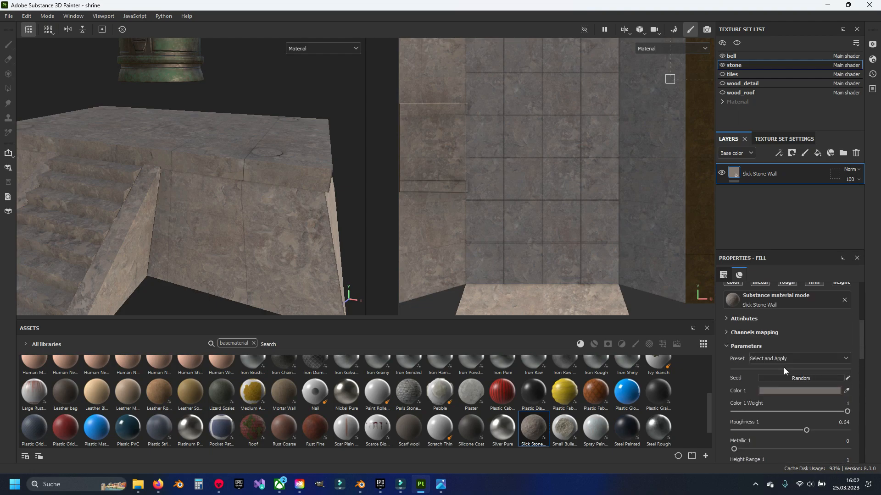
left_click(810, 358)
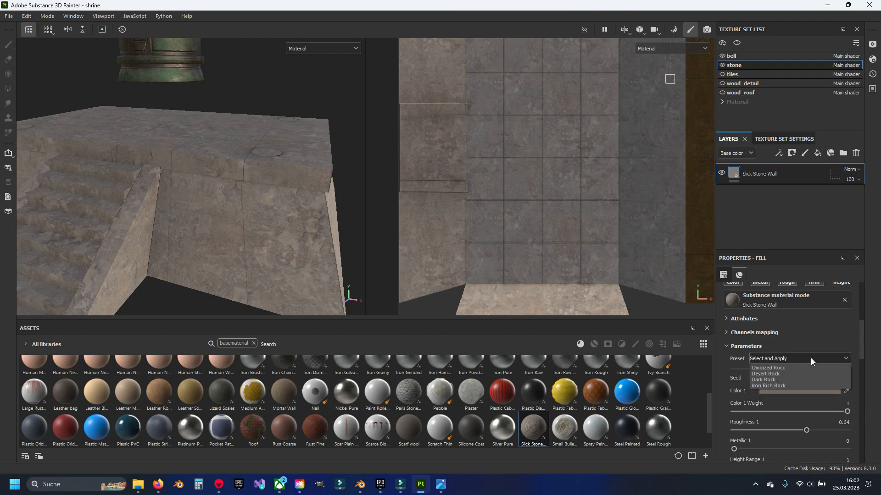
left_click(778, 375)
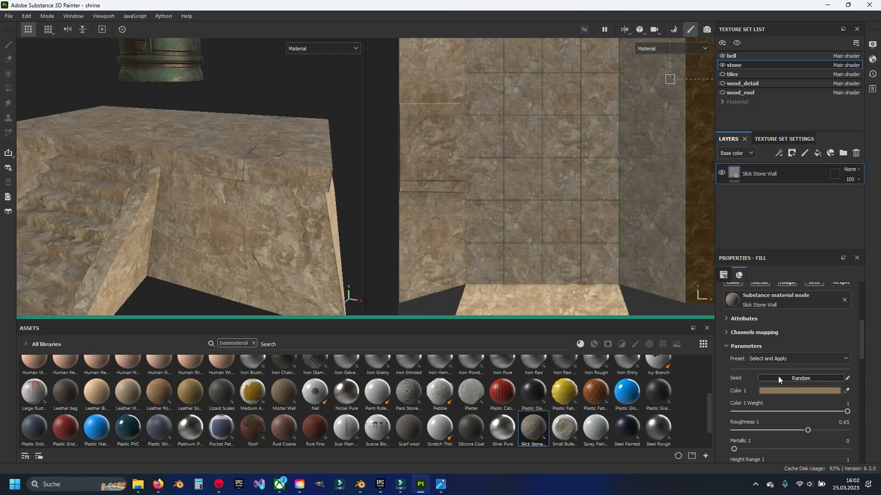
left_click(791, 356)
left_click(787, 382)
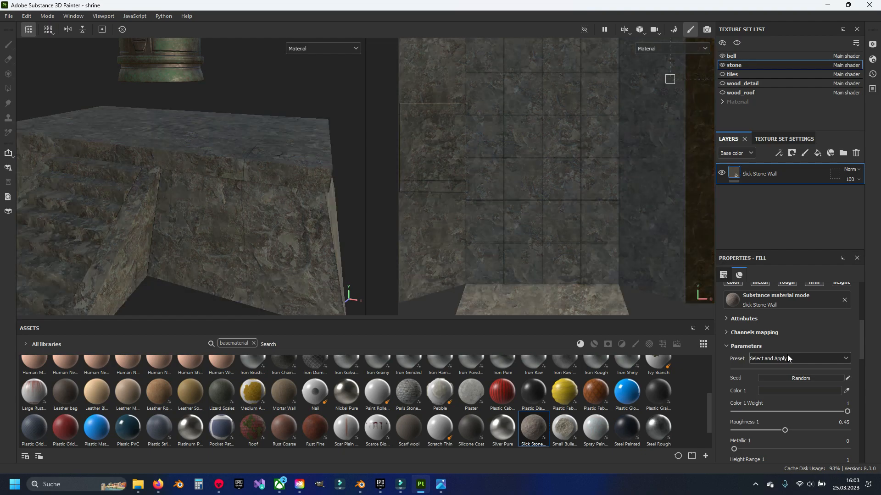
Try the Iron Rich Rock and Oxidized Rock presets on the Slick Stone Wall material
left_click(787, 354)
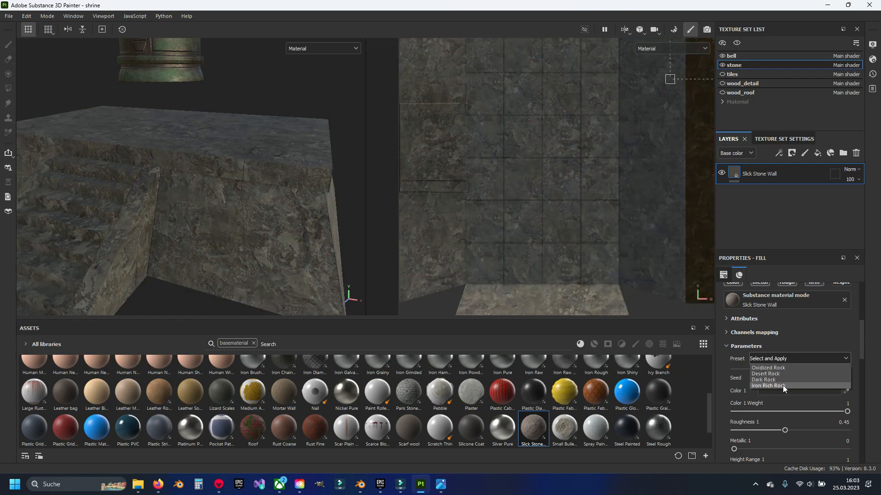
left_click(782, 385)
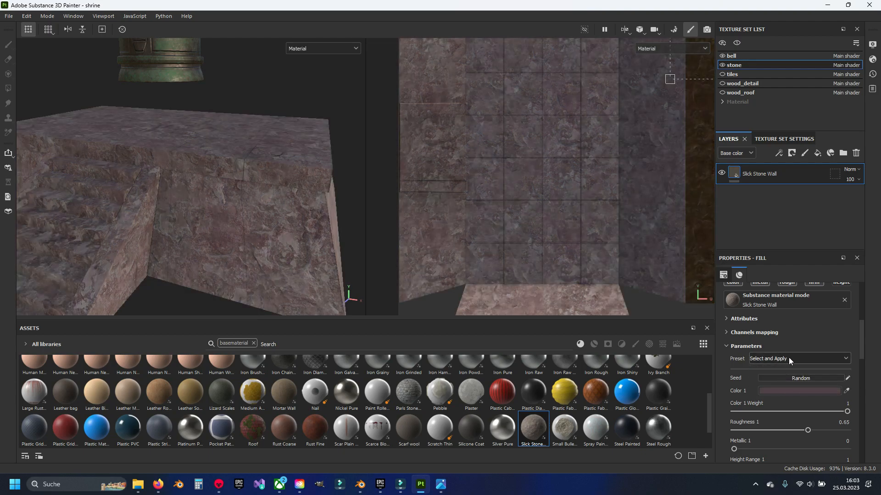
left_click(789, 357)
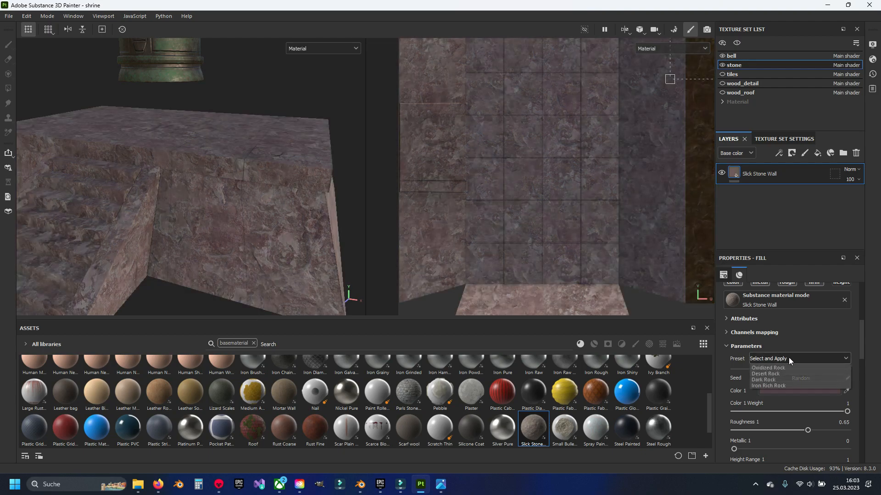
left_click(786, 368)
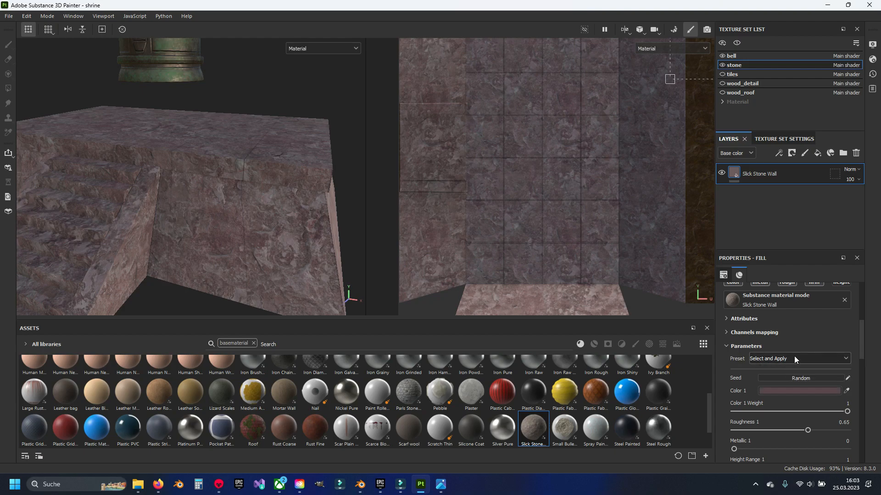
Reapply the Desert Rock preset, inspect it on the whole base, and switch the stone back to the Dark Rock preset
left_click(794, 359)
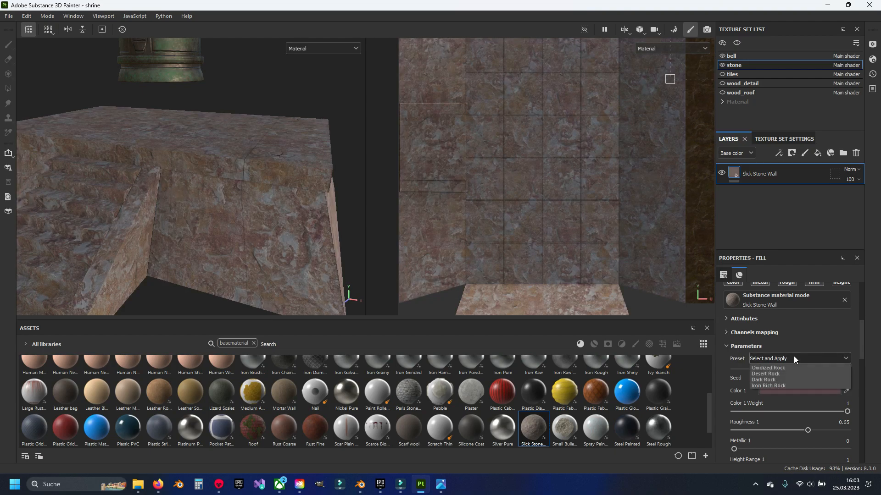
left_click(788, 373)
left_click_drag(62, 216, 141, 191, "alt")
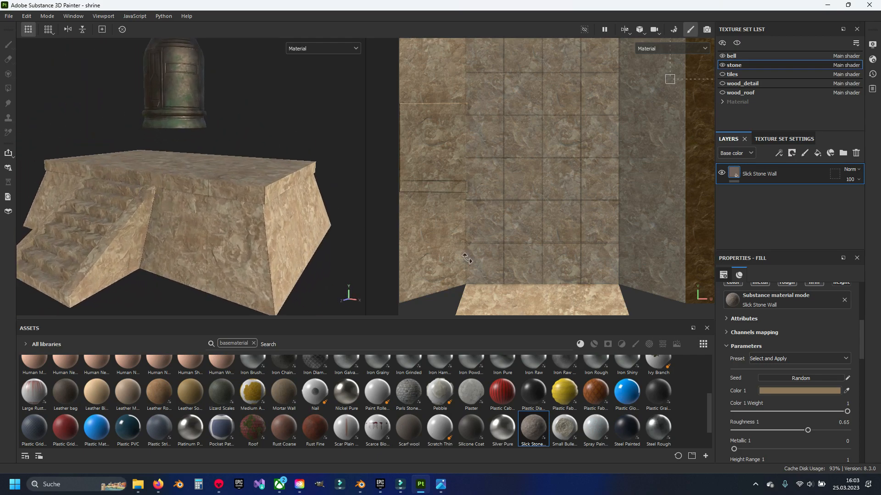
left_click(794, 359)
left_click(784, 380)
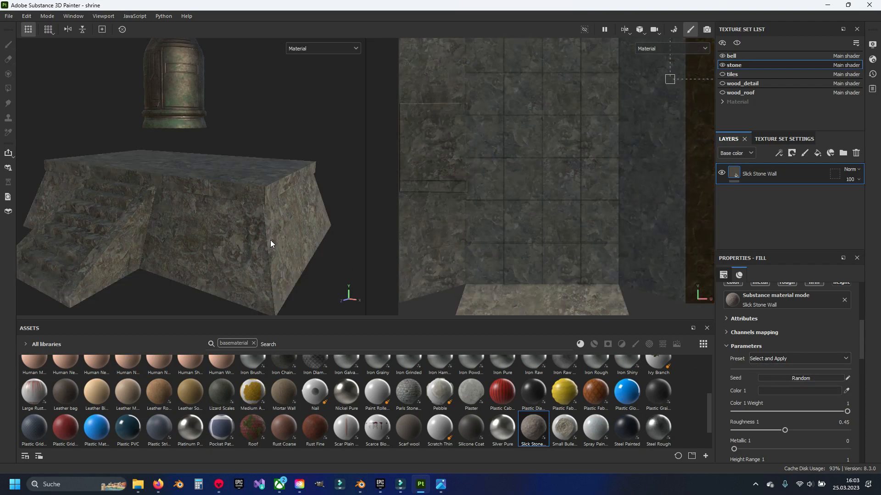
Reassign a fresh Slick Stone Wall base material with default parameters to the stone layer
right_click(540, 429)
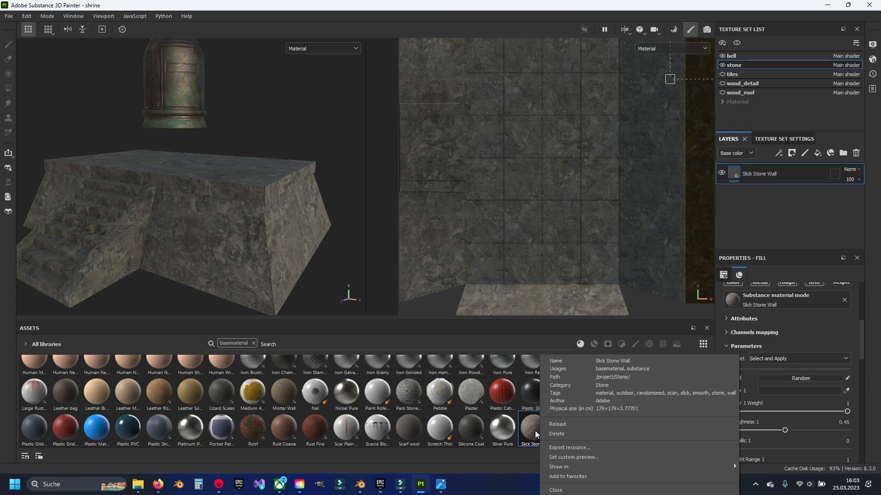
left_click(530, 464)
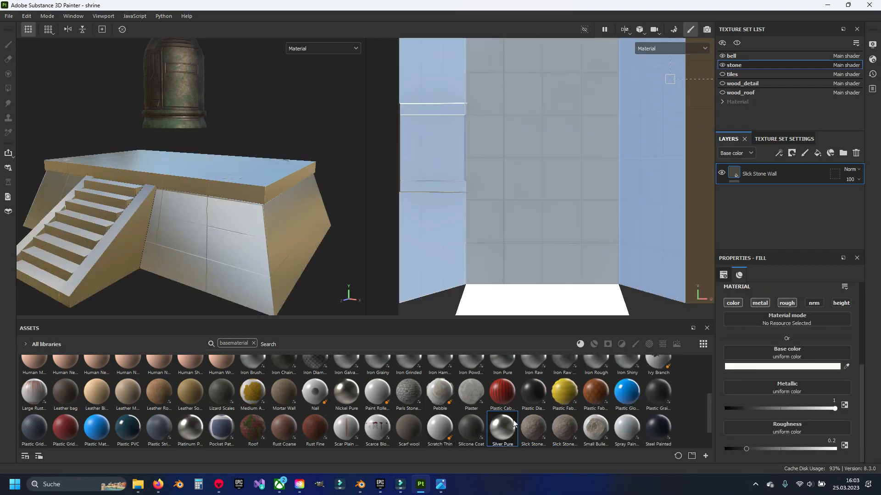
left_click_drag(190, 170, 178, 185, "alt")
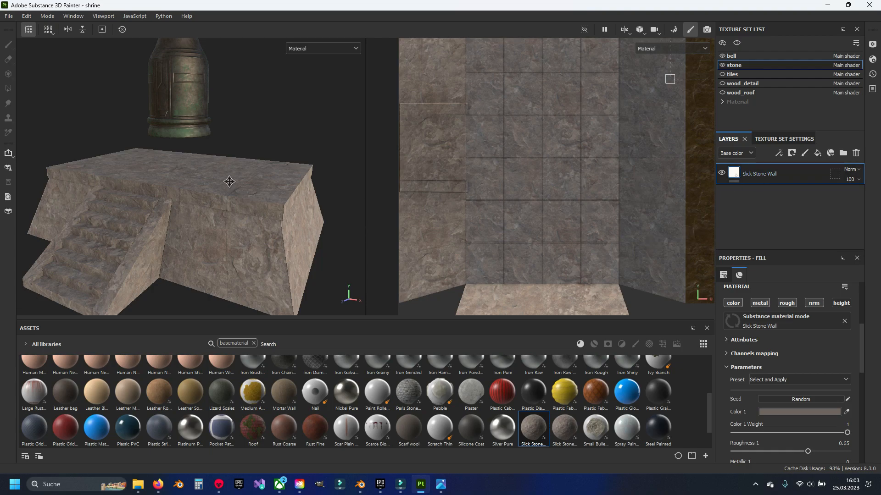
Apply the Dark Rock preset to the reassigned Slick Stone Wall material and inspect the base
scroll(229, 181, "up", 5)
left_click(801, 380)
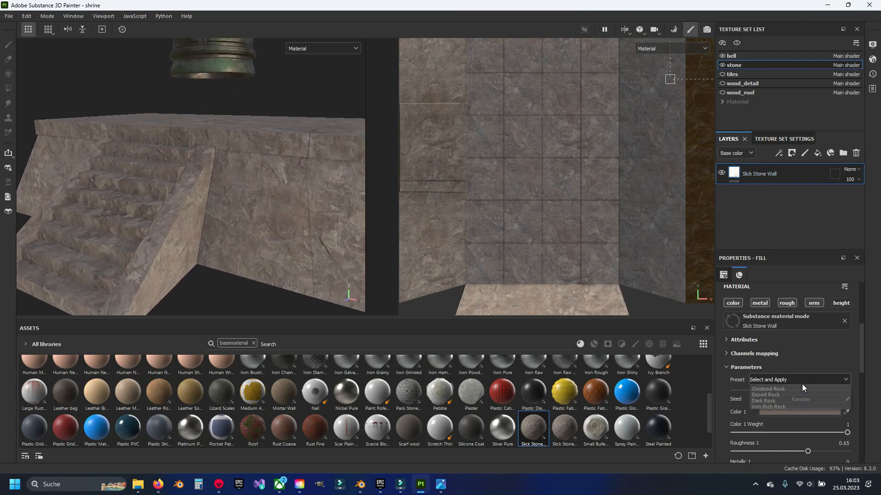
left_click(783, 399)
left_click_drag(259, 212, 284, 215, "alt")
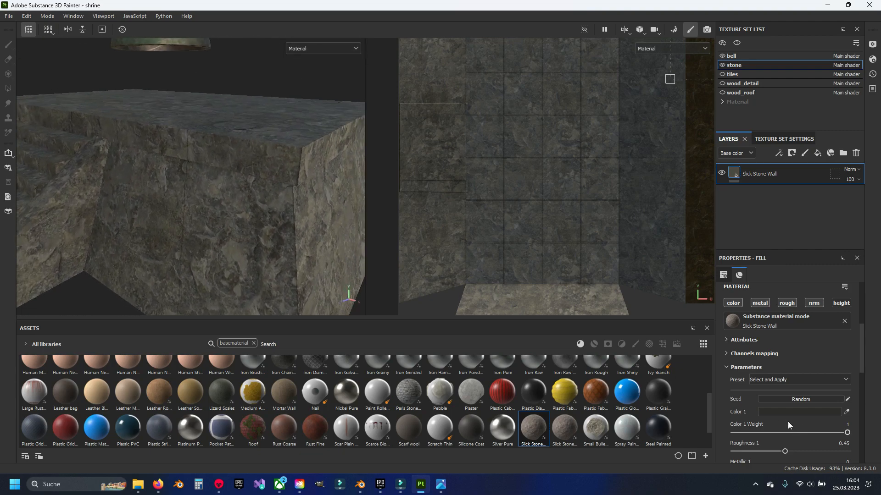
Lighten Color 1 of the Slick Stone Wall material to the grey 4B4A49 and check it on the base and stairs
scroll(780, 404, "down", 2)
left_click(796, 357)
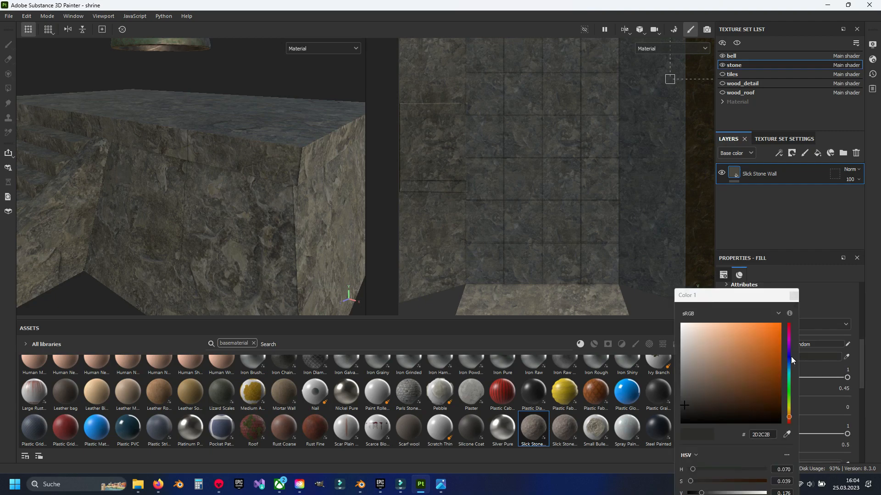
left_click_drag(683, 400, 682, 395)
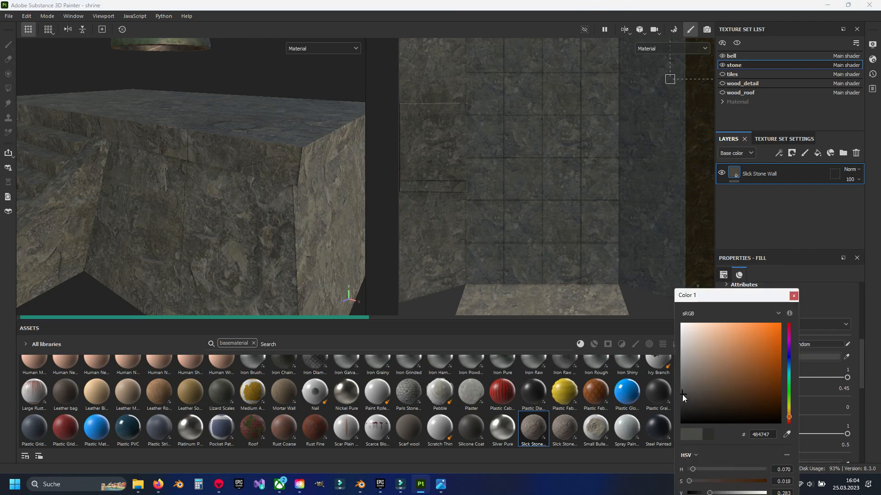
left_click_drag(683, 394, 683, 392)
left_click_drag(330, 280, 239, 218, "alt")
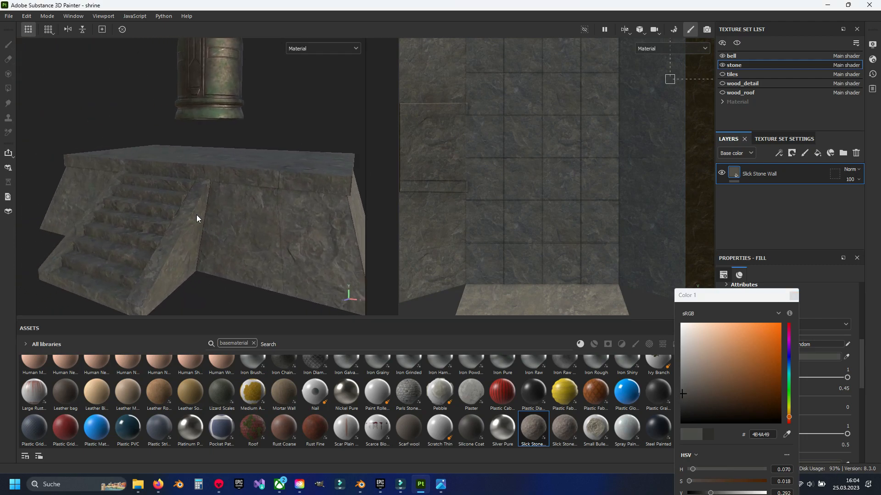
mouse_move(197, 217)
right_mouse_down("shift")
mouse_move(222, 212)
mouse_move(163, 214)
mouse_move(182, 217)
right_mouse_up("shift")
left_click_drag(182, 217, 222, 239, "alt")
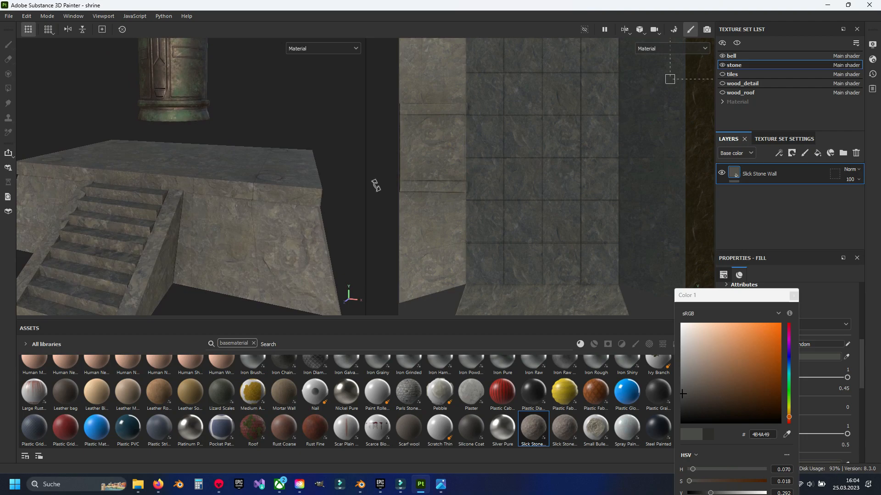
left_click(786, 289)
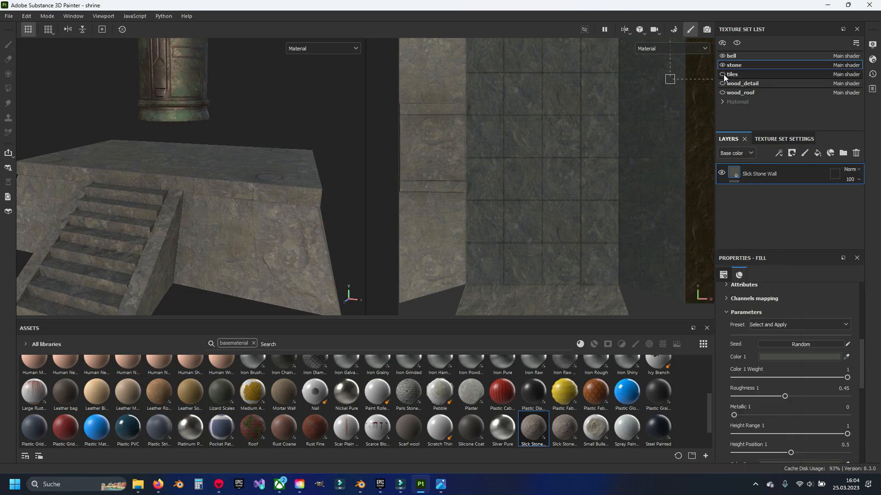
Show the wood_detail texture set and frame the shrine's wooden posts and beams
left_click(723, 83)
scroll(252, 140, "down", 3)
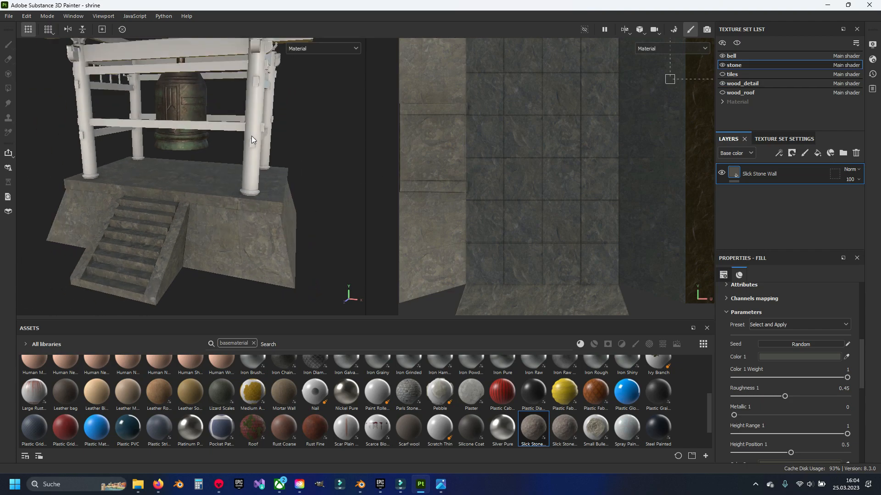
middle_click_drag(252, 138, 223, 254, "alt")
left_click_drag(223, 253, 225, 212, "alt")
middle_click_drag(225, 212, 240, 164, "alt")
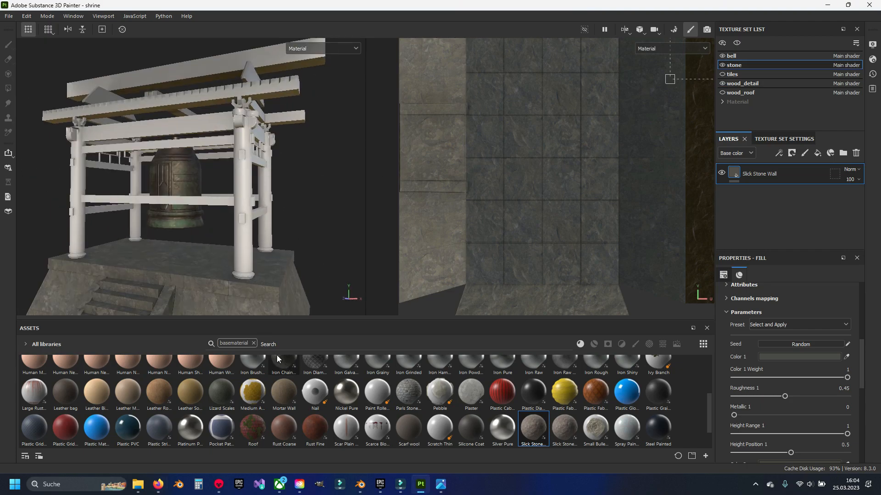
Clear the base material filter from the asset library and search the smart materials for "wood"
left_click(254, 343)
left_click(312, 344)
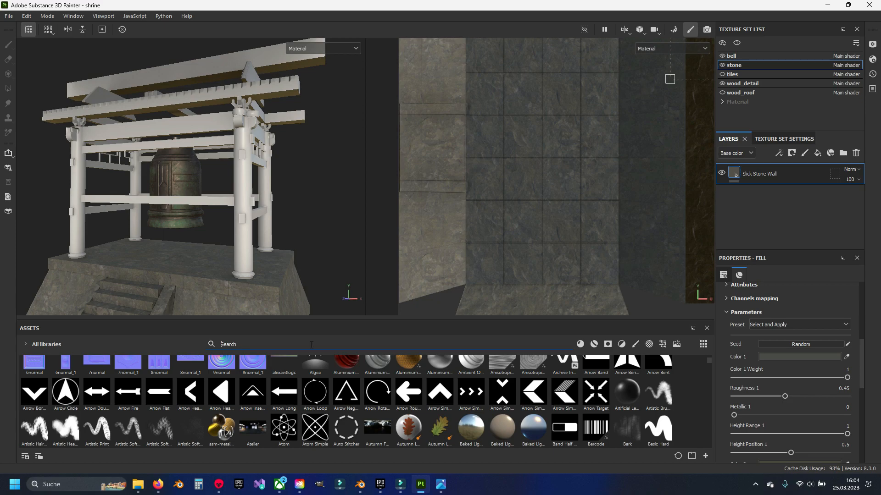
type("wood")
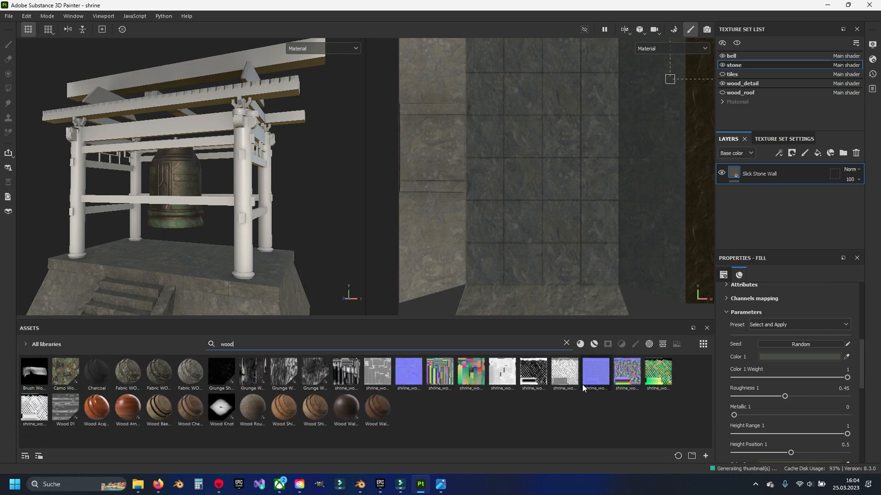
left_click(593, 344)
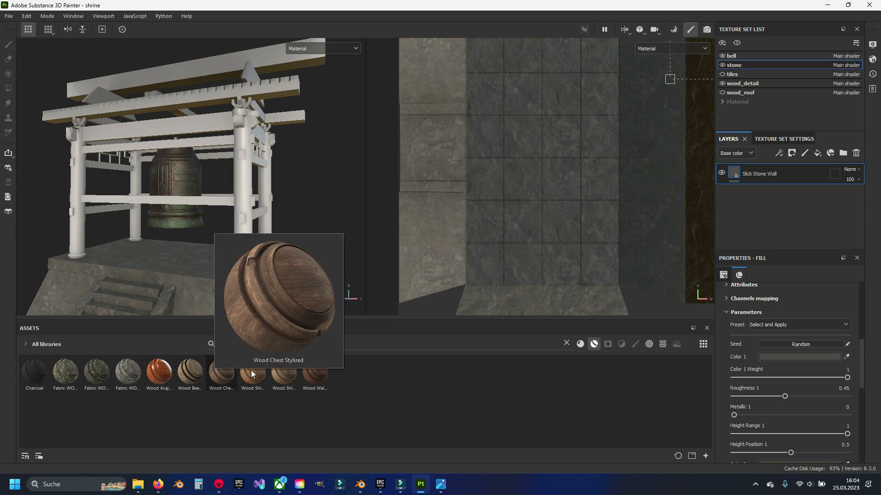
Add the Wood Walnut smart material to the wood_detail texture set and delete its empty Layer 1
mouse_move(317, 373)
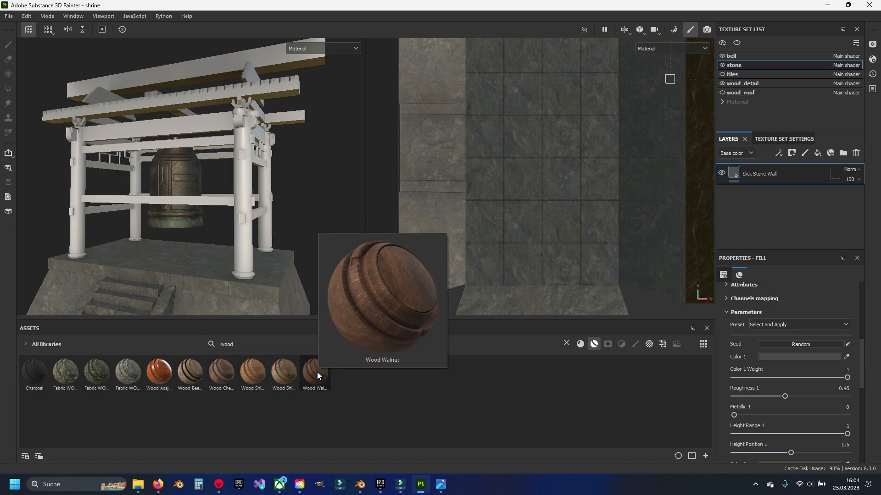
left_click_drag(317, 372, 842, 145)
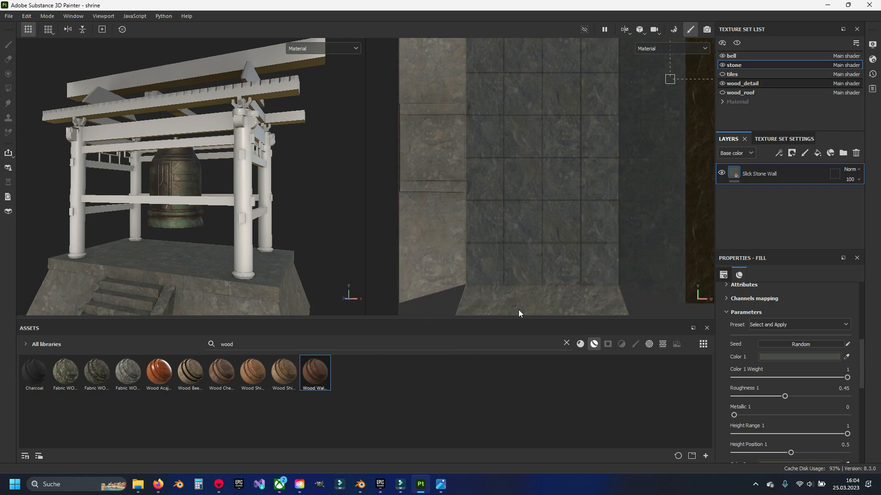
left_click_drag(316, 370, 746, 208)
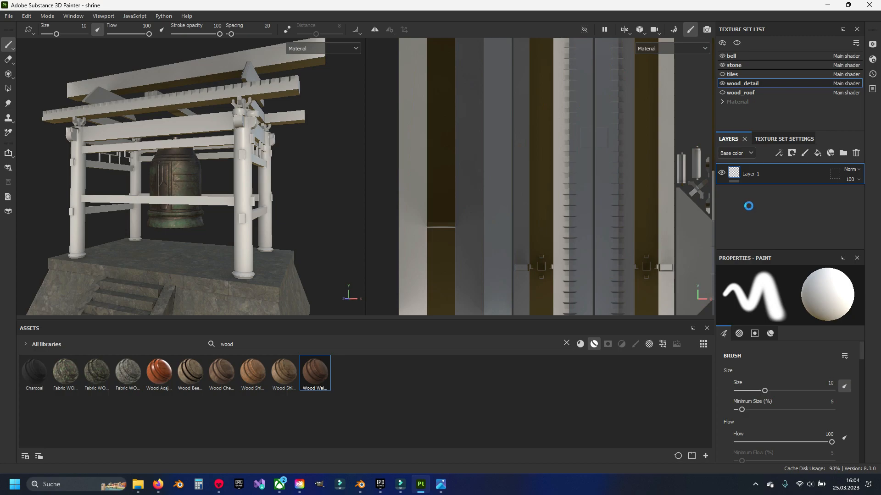
left_click(760, 177)
key("Delete")
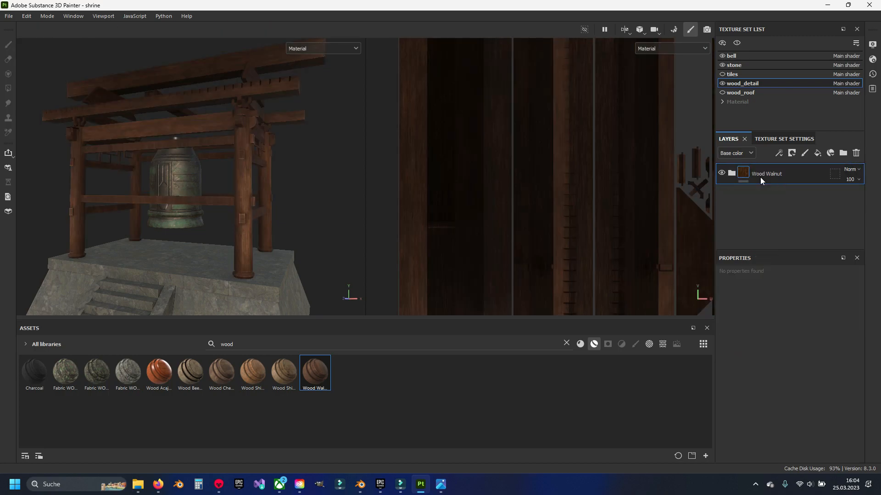
Check the grain direction on the wooden posts and crossbeams and rename the Wood Walnut layer group wood_1
left_click_drag(327, 109, 244, 185, "alt")
scroll(252, 146, "up", 3)
scroll(244, 193, "up", 3)
left_click_drag(181, 206, 159, 191, "alt")
left_click_drag(193, 224, 249, 182, "alt")
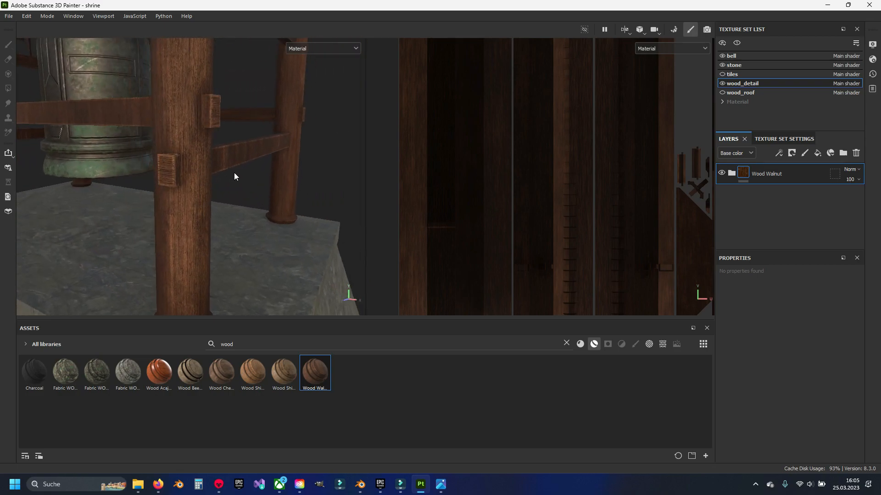
left_click_drag(204, 136, 233, 82, "alt")
double_click(771, 174)
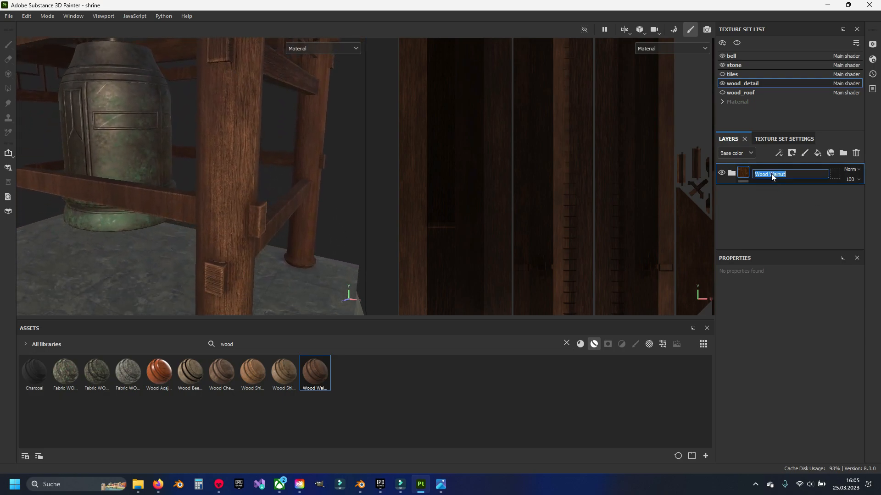
type("wood_1")
key("Return")
Duplicate the wood_1 layer group and name the copy wood_2
key("ctrl+d")
double_click(766, 174)
left_click(780, 174)
key("BackSpace")
type("2")
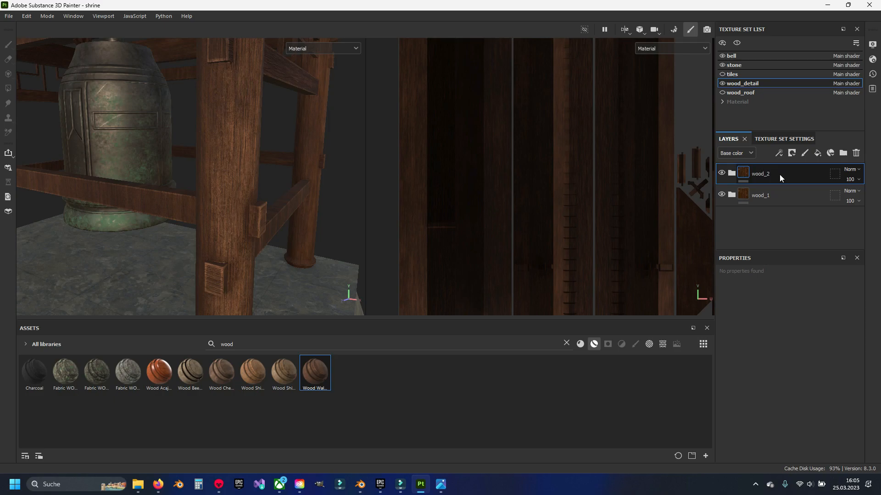
Add a black mask to the wood_2 layer group
left_click(758, 196)
right_click(757, 197)
left_click(756, 173)
right_click(757, 173)
left_click(786, 18)
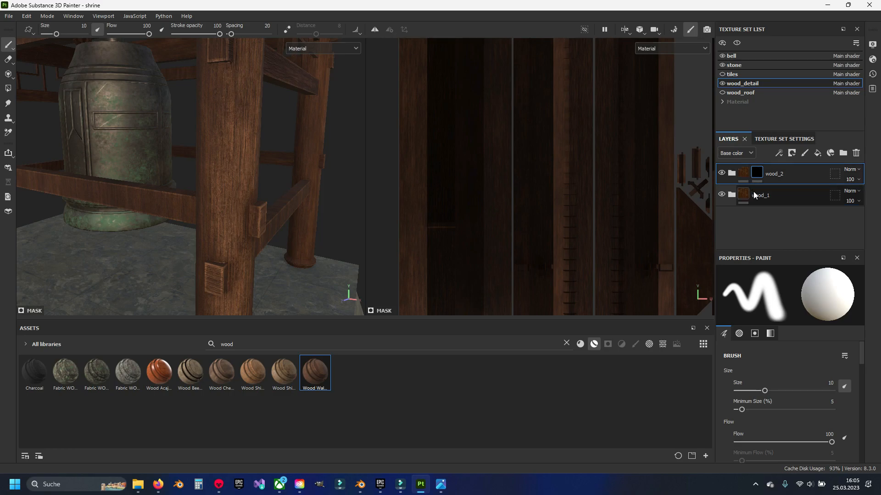
Inspect the contents of the wood_2 and wood_1 groups and toggle wood_1's visibility to compare their effect on the wood
left_click(730, 174)
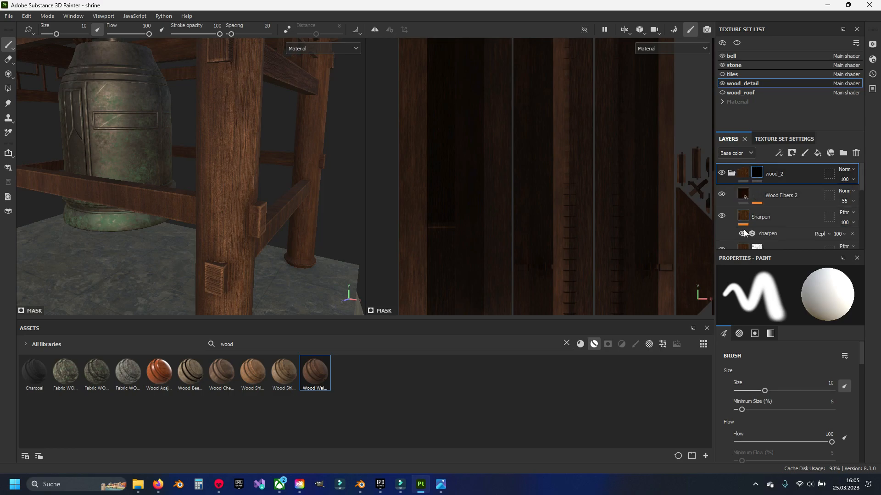
left_click(732, 174)
left_click(722, 196)
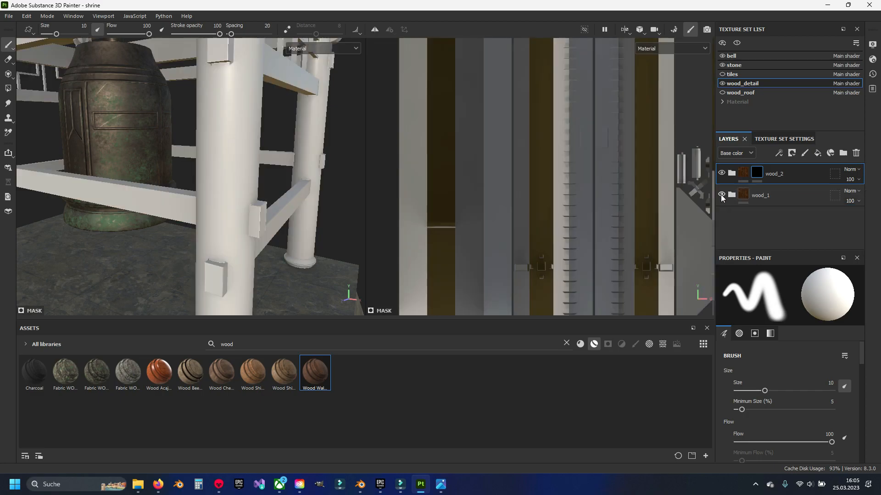
left_click(721, 196)
left_click(732, 195)
scroll(735, 211, "down", 2)
scroll(737, 196, "up", 2)
left_click(732, 195)
left_click(722, 194)
left_click(722, 194)
left_click(733, 176)
scroll(219, 161, "down", 2)
Activate Polygon Fill in mesh fill mode for the wood_2 mask, with the horizontal beams by the bell framed
middle_click_drag(219, 161, 245, 213, "alt")
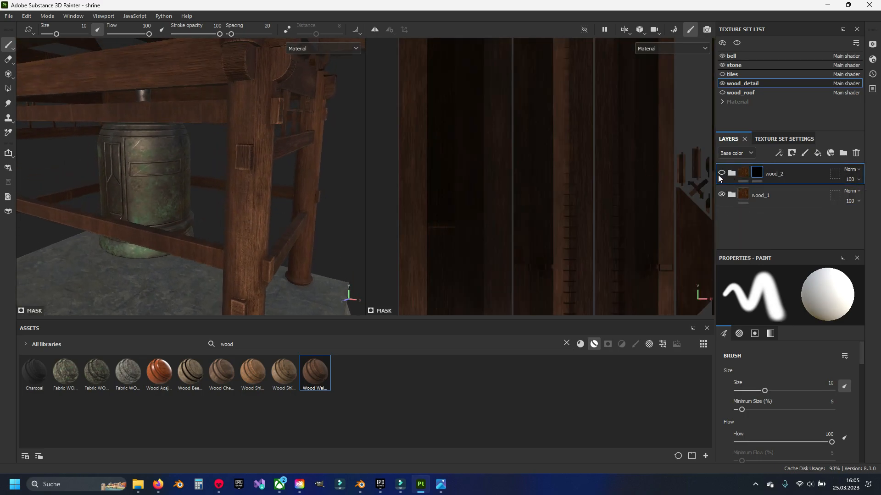
scroll(147, 175, "down", 3)
scroll(228, 199, "up", 4)
middle_click_drag(147, 175, 189, 155, "alt")
left_click(9, 90)
left_click(57, 31)
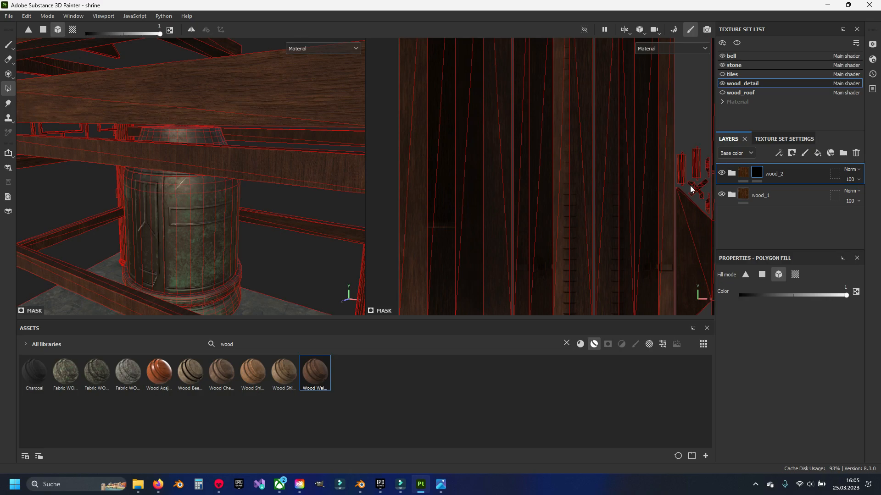
Set the UV rotation of the Wood Fibers layer inside the wood_2 group to 90
left_click(731, 174)
scroll(733, 215, "down", 2)
scroll(737, 227, "down", 4)
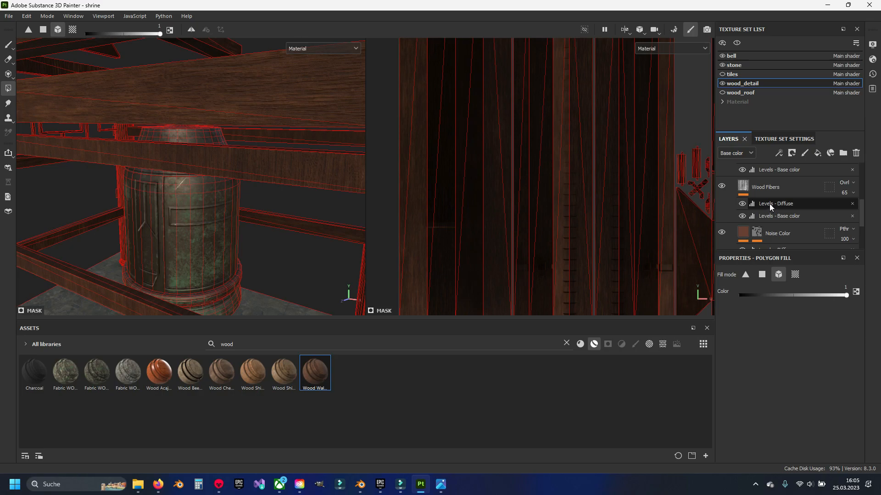
left_click(769, 204)
left_click(742, 190)
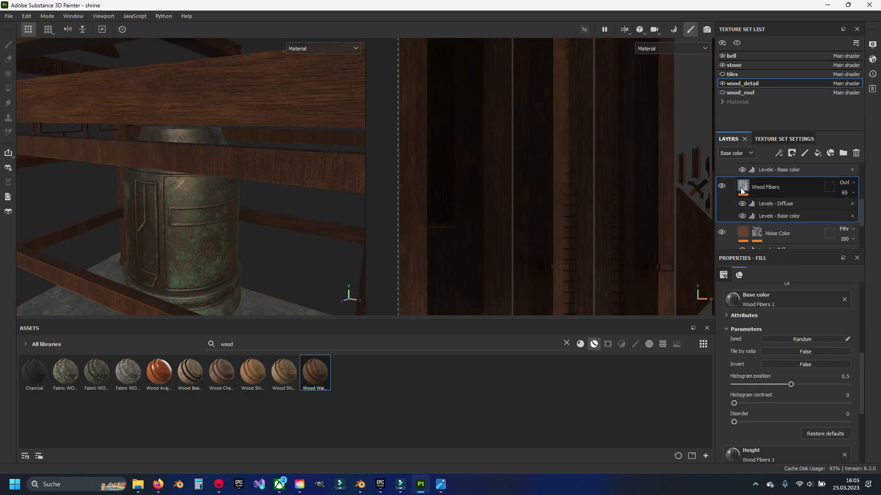
scroll(770, 349, "up", 5)
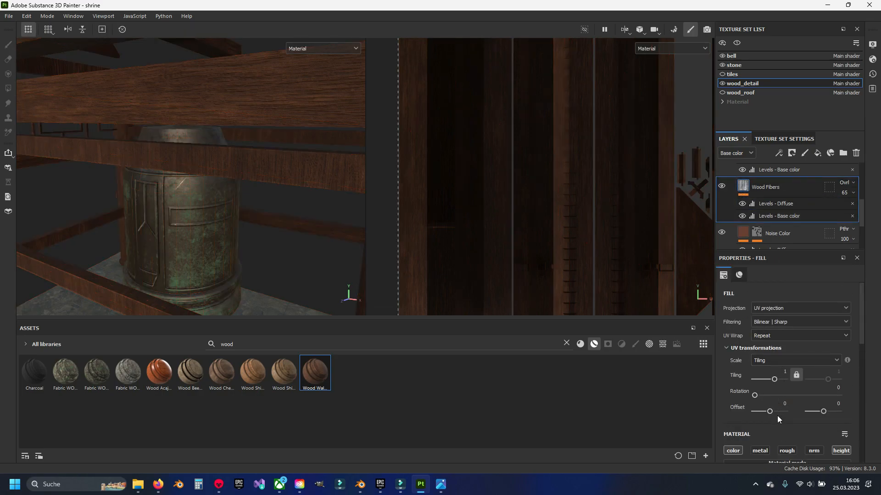
scroll(778, 414, "down", 1)
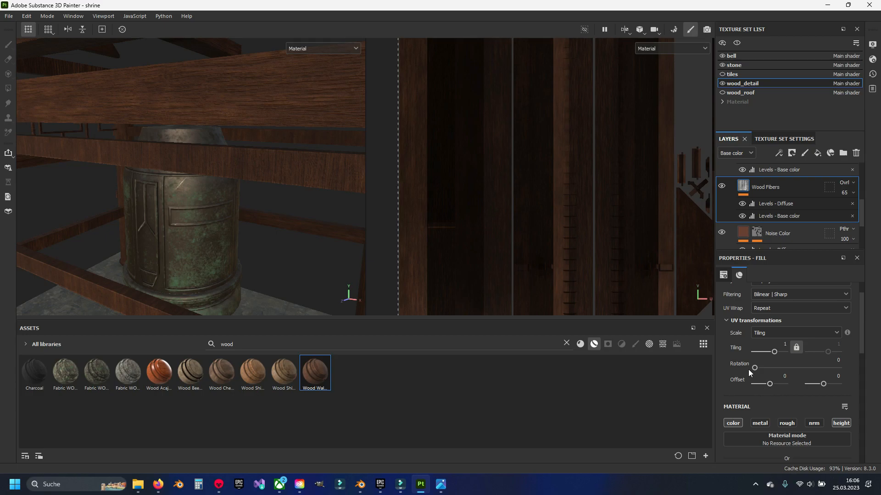
left_click(841, 359)
type("90")
key("Return")
scroll(726, 213, "down", 3)
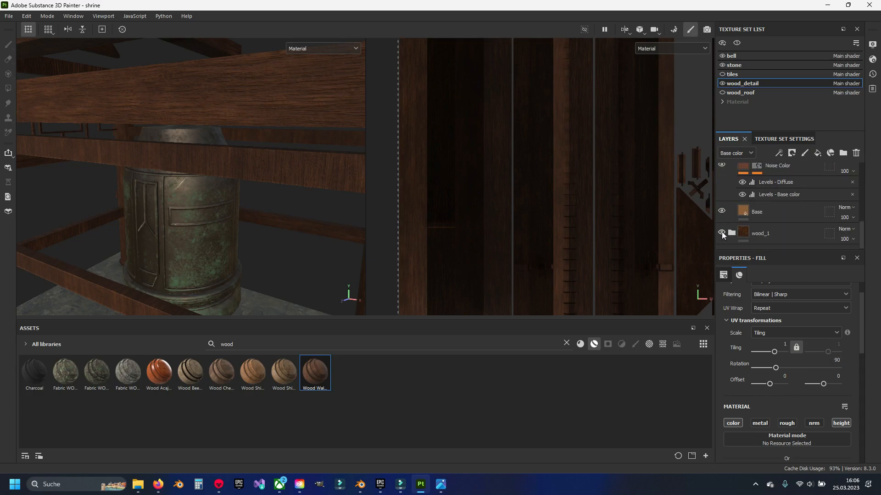
Hide the wood_1 group and fill the horizontal beam in front of the bell with white in the wood_2 mask
left_click(722, 232)
scroll(759, 213, "up", 7)
left_click(757, 175)
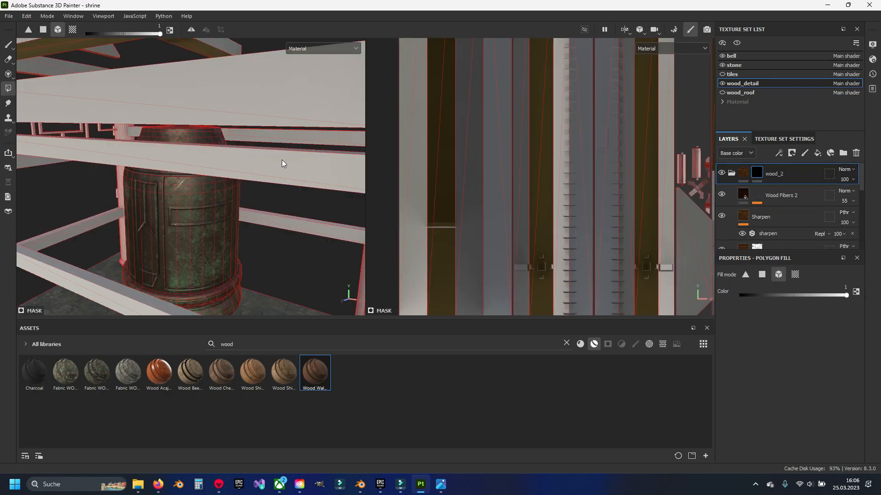
left_click(169, 151)
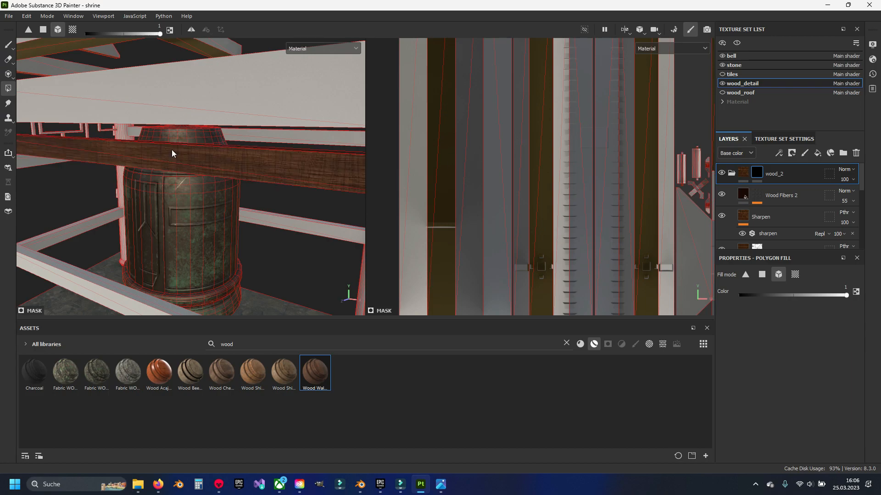
Toggle the layers inside wood_2, including Grunge Pass, Wood Fibers, Base and Wood Fibers 2, to find the source of the crosswise grain
left_click(8, 44)
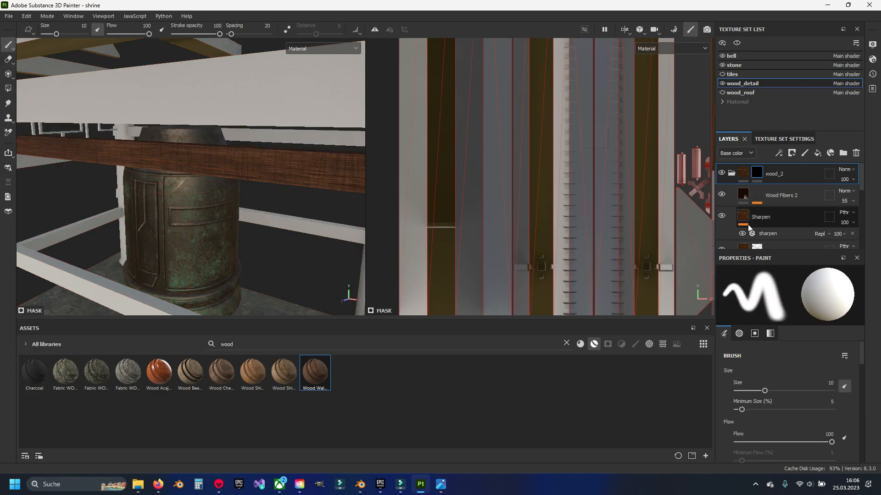
scroll(241, 174, "up", 3)
scroll(721, 201, "down", 3)
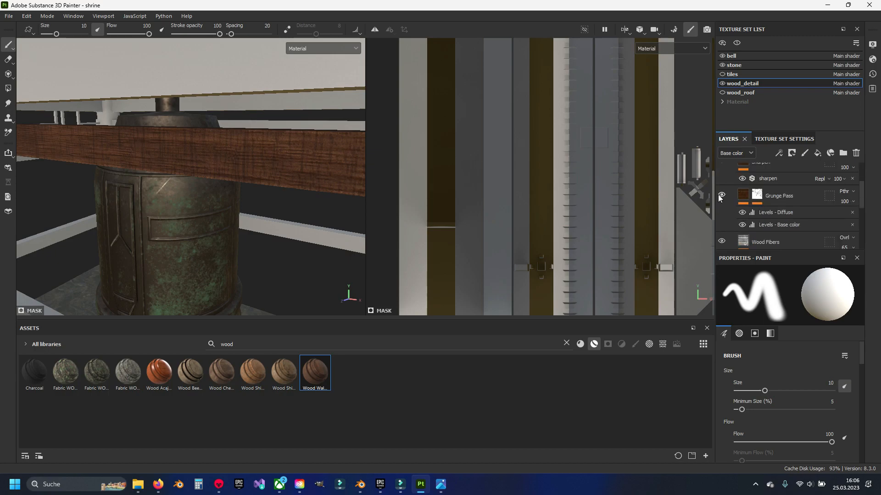
left_click(722, 196)
left_click(722, 196)
scroll(725, 197, "down", 1)
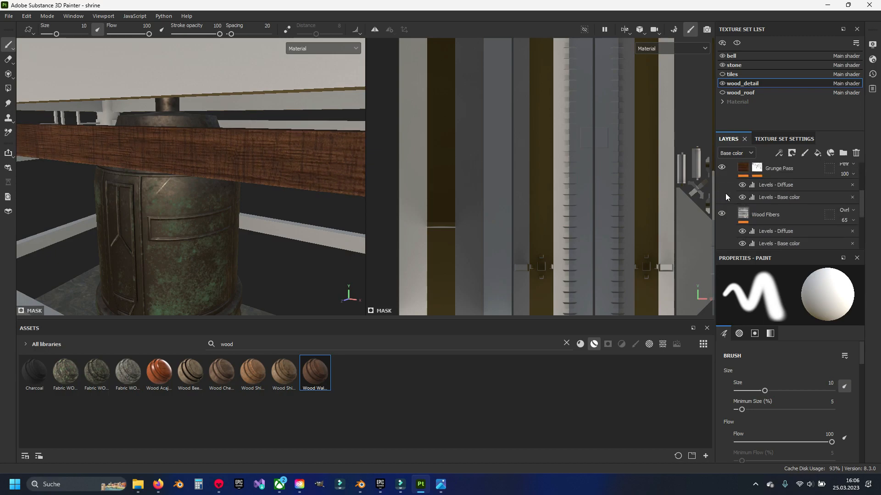
left_click(722, 214)
left_click(722, 215)
scroll(721, 214, "down", 1)
scroll(721, 212, "down", 1)
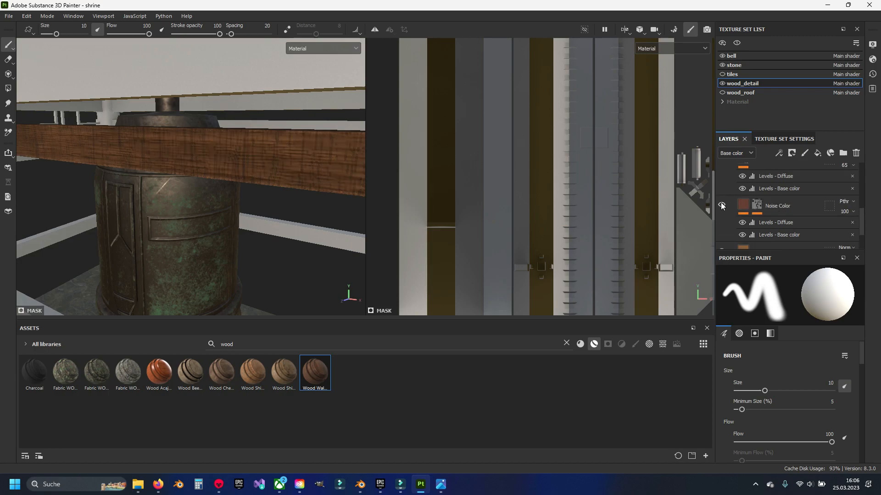
scroll(721, 206, "down", 2)
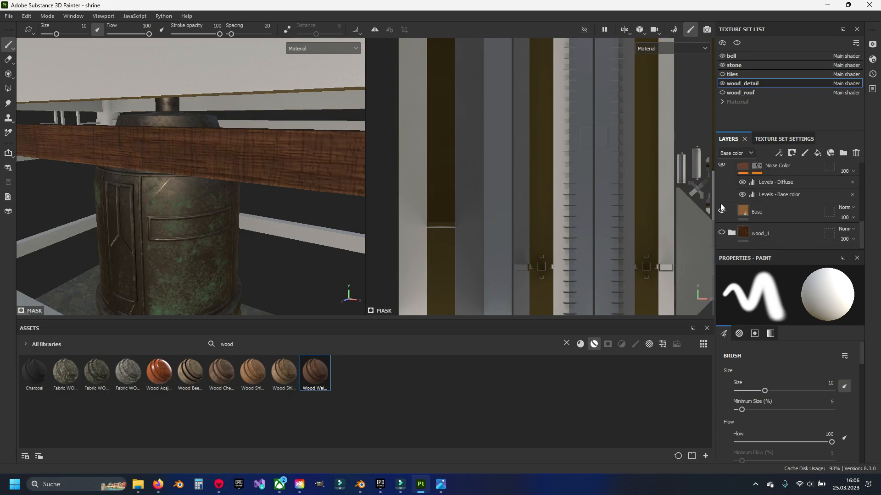
left_click(722, 213)
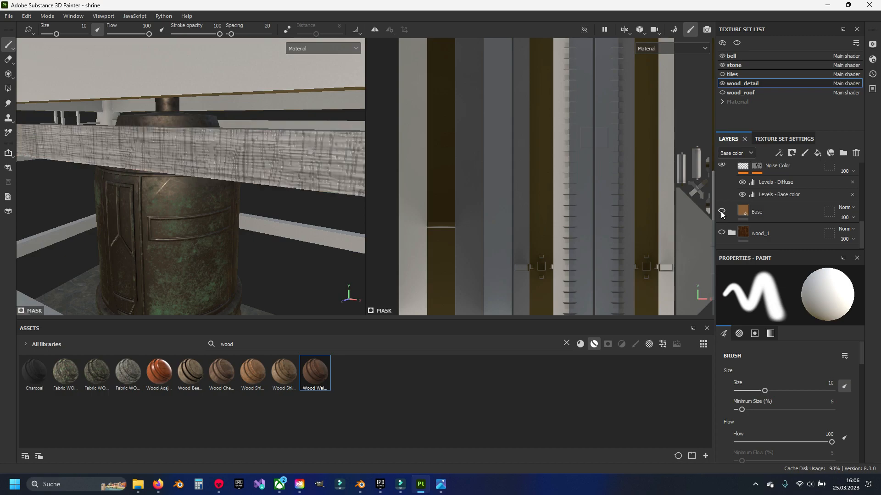
scroll(721, 211, "up", 5)
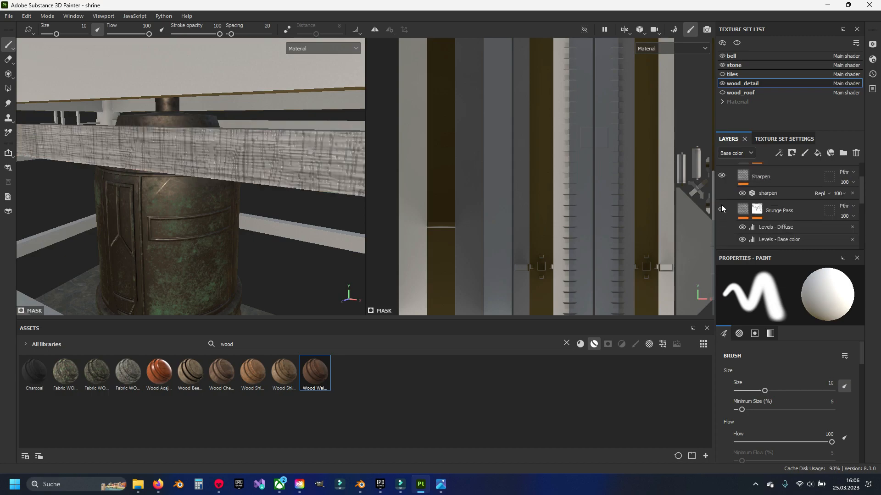
left_click(722, 195)
left_click(722, 195)
Set the UV rotation of the Wood Fibers 2 layer in wood_2 to 90
left_click(747, 195)
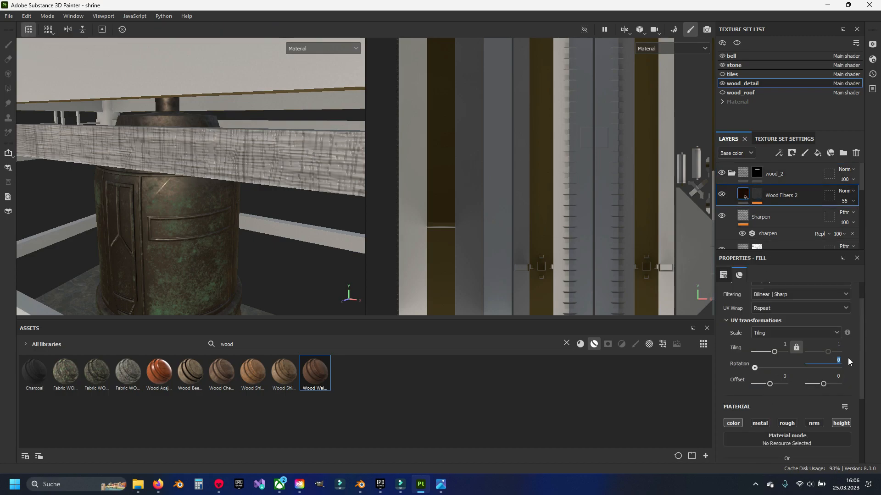
type("90")
key("Return")
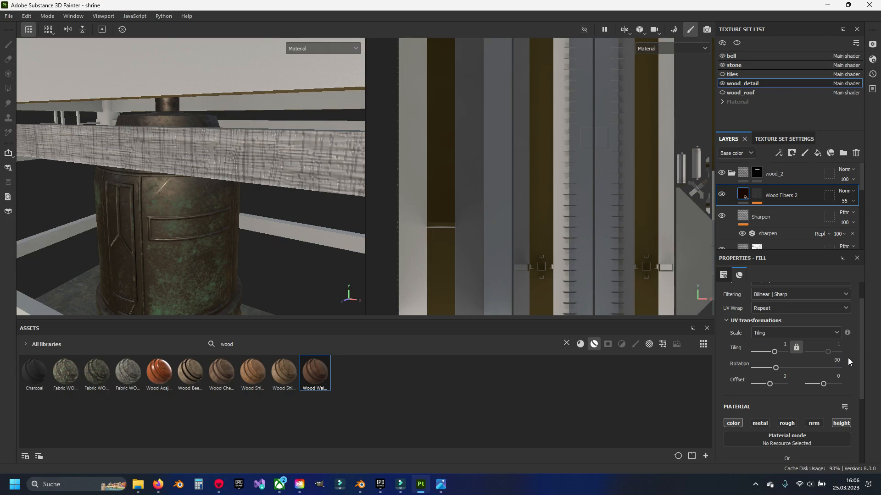
Set the UV rotation of the wood_pattern fill in the Wood Fibers 2 mask to 90
left_click(757, 196)
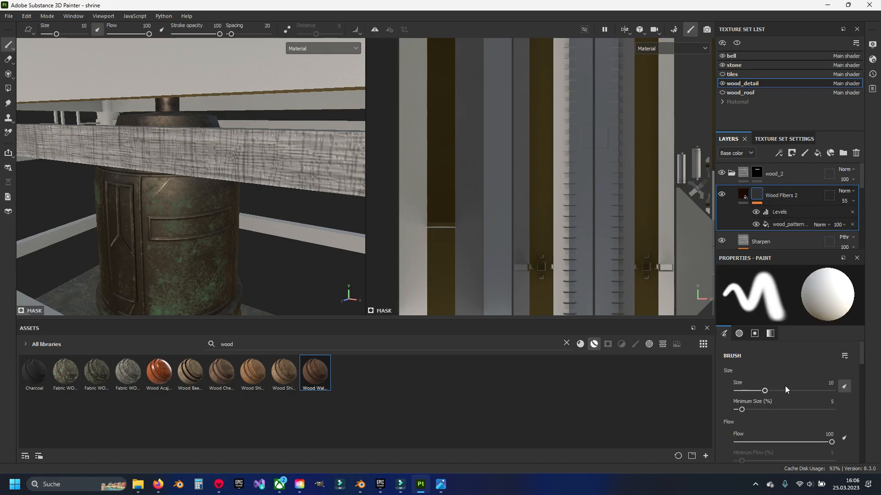
scroll(780, 385, "down", 5)
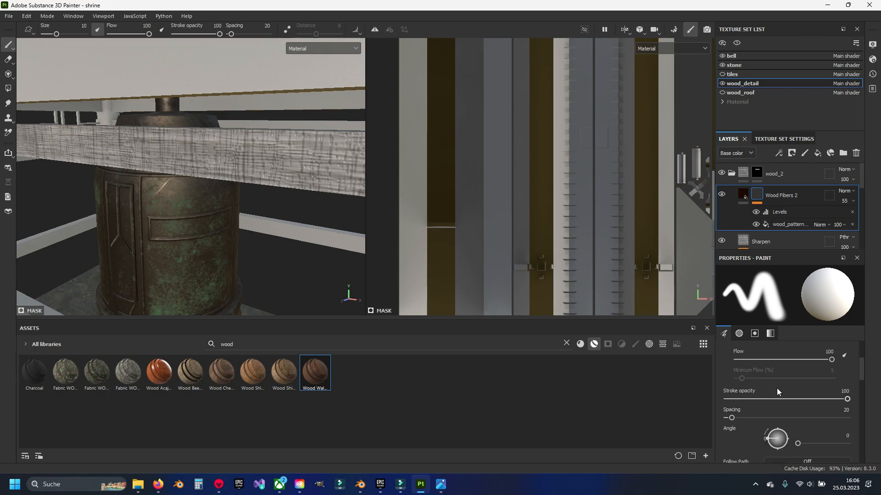
mouse_move(797, 386)
left_mouse_down()
mouse_move(812, 384)
mouse_move(780, 387)
left_mouse_up()
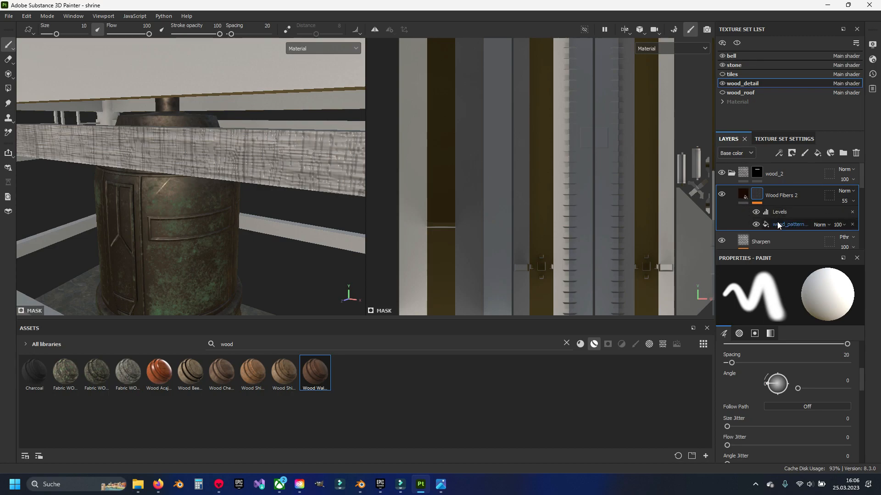
left_click(777, 222)
left_click(832, 362)
type("90")
key("Return")
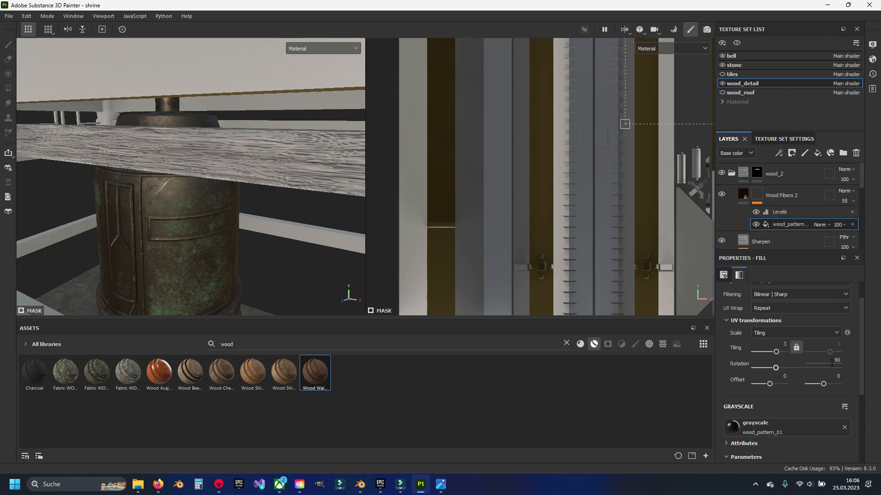
Show the Base layer and the wood_1 group again, and widen the 3D viewport
scroll(728, 204, "down", 5)
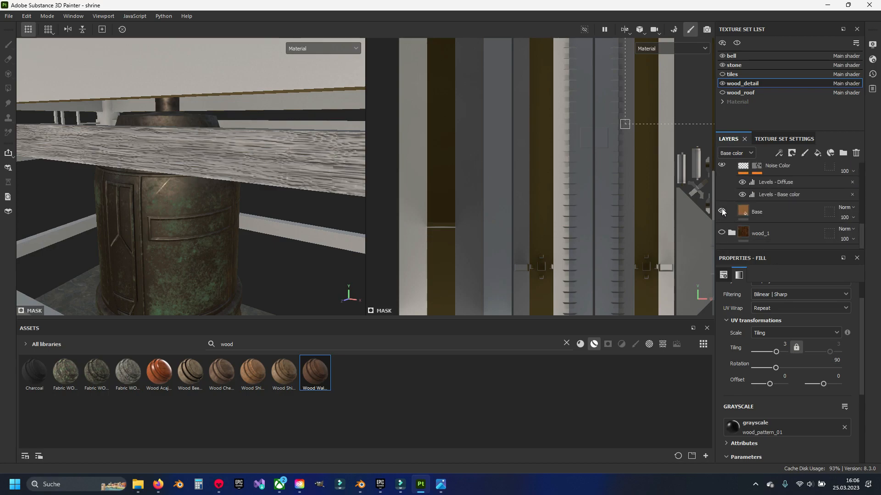
left_click(722, 211)
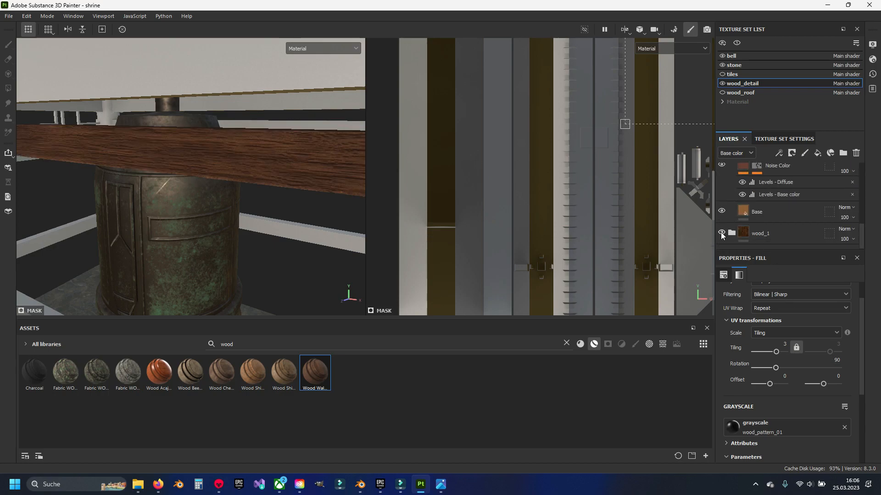
scroll(746, 213, "up", 4)
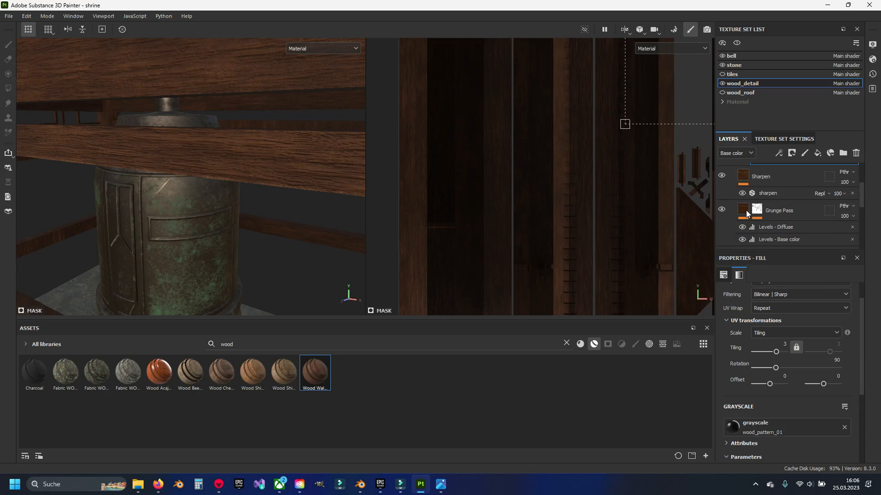
scroll(280, 147, "down", 2)
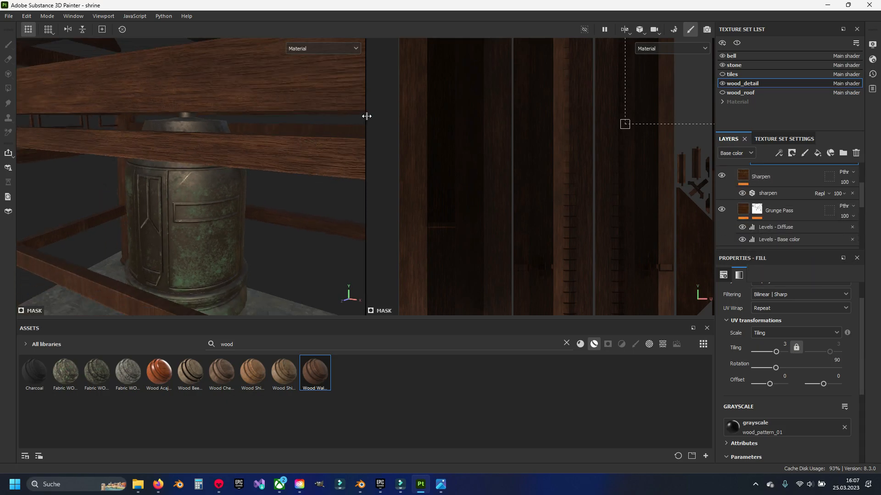
left_click_drag(366, 116, 499, 137)
middle_click_drag(313, 183, 335, 190, "alt")
middle_click_drag(304, 239, 289, 157, "alt")
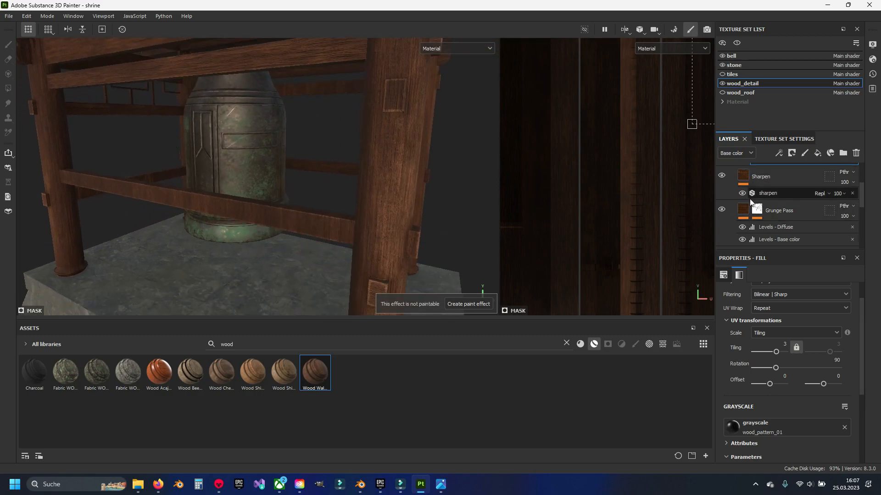
Collapse the wood_2 group and polygon-fill the lower horizontal beams between the posts into its mask
scroll(748, 195, "up", 3)
left_click(733, 172)
left_click(756, 173)
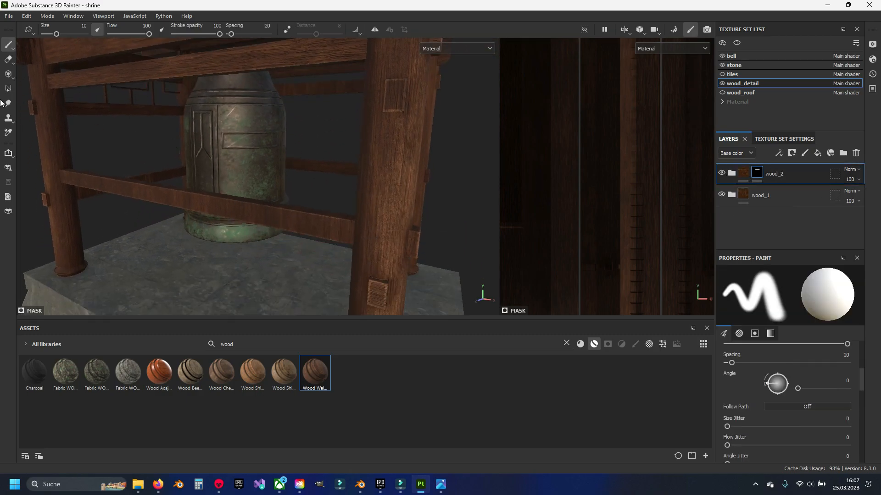
left_click(9, 88)
left_click_drag(359, 252, 380, 222, "alt")
middle_click_drag(380, 221, 318, 146, "alt")
scroll(331, 225, "up", 3)
left_click_drag(305, 183, 291, 200, "alt")
scroll(291, 197, "down", 3)
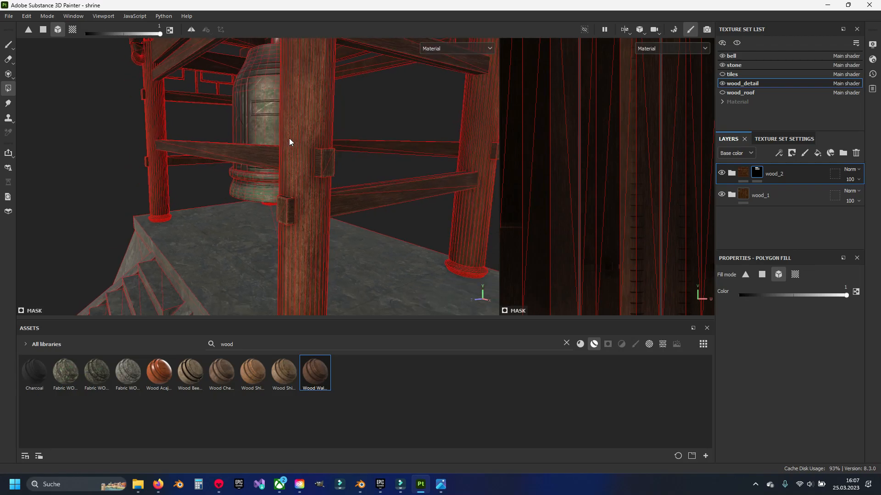
Fill the crosswise-grained beams on the neighbouring side of the frame into the wood_2 mask
middle_click_drag(289, 139, 315, 167, "alt")
left_click_drag(315, 168, 280, 149, "alt")
scroll(284, 205, "up", 4)
scroll(300, 233, "down", 2)
middle_click_drag(306, 236, 173, 158, "alt")
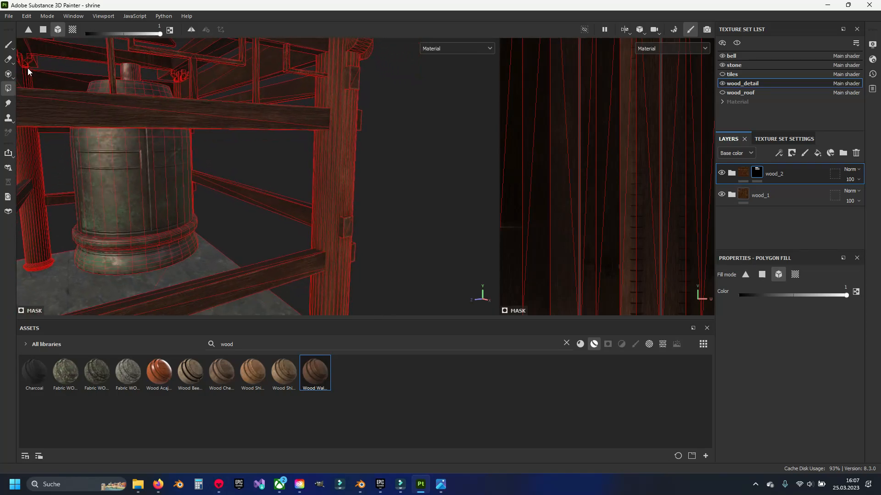
left_click(8, 44)
mouse_move(254, 187)
left_mouse_down("alt")
mouse_move(232, 179)
mouse_move(212, 187)
left_mouse_up("alt")
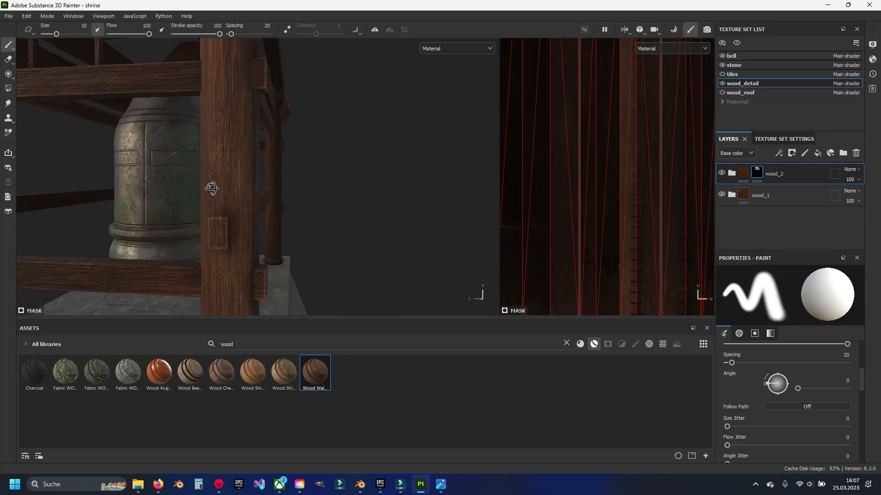
middle_click_drag(198, 194, 284, 281, "alt")
middle_click_drag(295, 127, 294, 191, "alt")
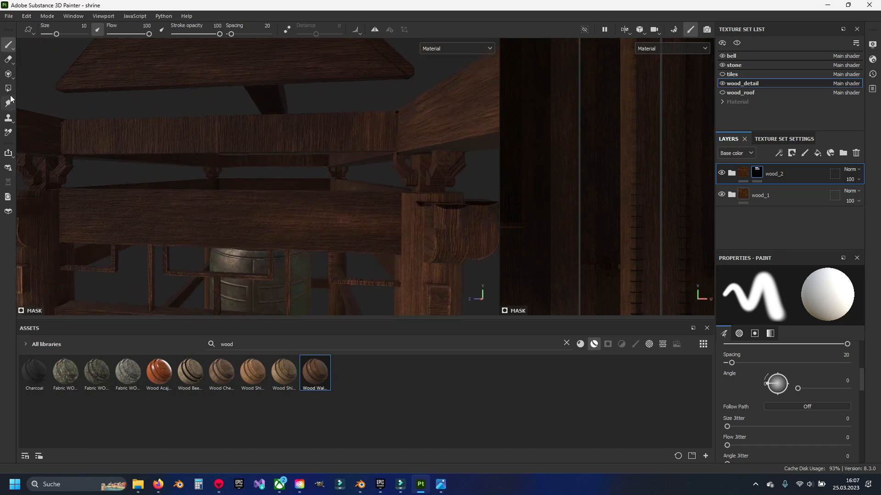
Polygon-fill the long upper beam beneath the roof slab into the wood_2 mask
left_click(8, 89)
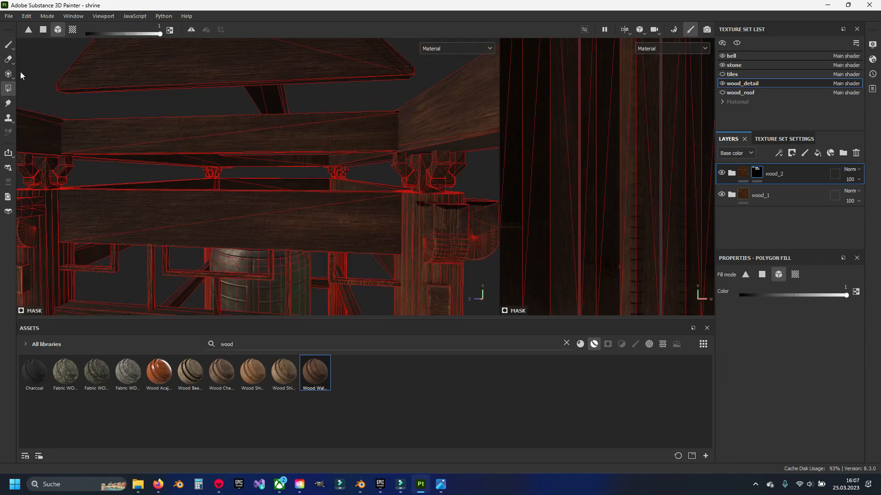
left_click(8, 46)
mouse_move(238, 187)
left_mouse_down("alt")
mouse_move(183, 177)
mouse_move(219, 194)
left_mouse_up("alt")
middle_click_drag(219, 194, 313, 183, "alt")
scroll(223, 193, "up", 3)
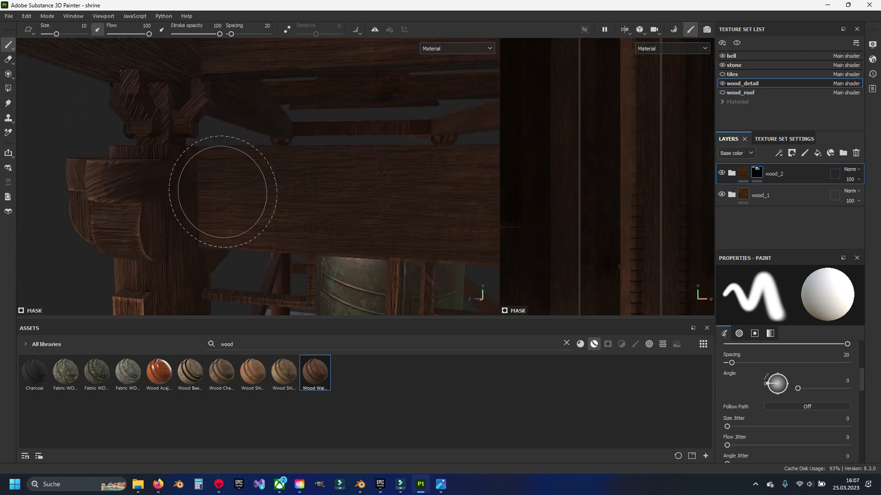
left_click_drag(212, 201, 288, 181, "alt")
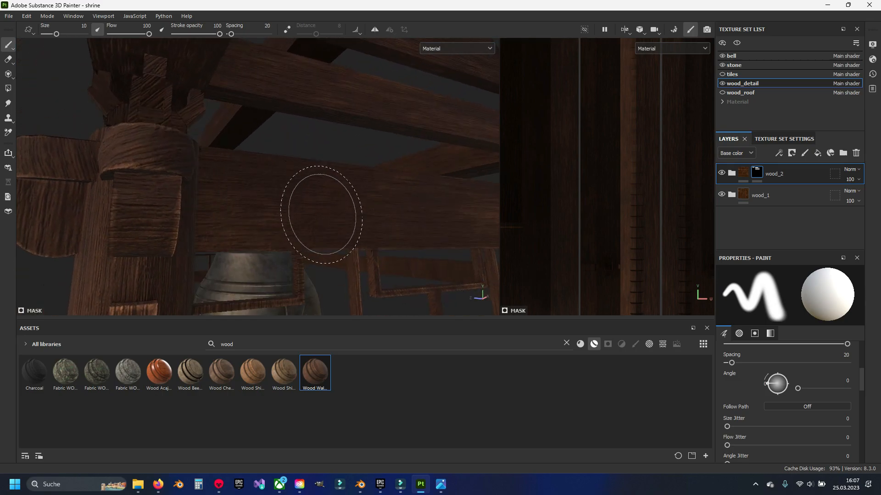
Add the crossbeams on the adjoining side of the shrine to the wood_2 mask with Polygon Fill
scroll(324, 216, "down", 2)
middle_click_drag(324, 216, 260, 139, "alt")
middle_click_drag(353, 225, 257, 150, "alt")
left_click_drag(256, 150, 311, 254, "alt")
middle_click_drag(311, 253, 314, 174, "alt")
mouse_move(339, 220)
left_mouse_down("alt")
mouse_move(238, 234)
mouse_move(245, 205)
mouse_move(202, 179)
mouse_move(322, 192)
mouse_move(216, 246)
mouse_move(260, 191)
mouse_move(185, 189)
left_mouse_up("alt")
key("4")
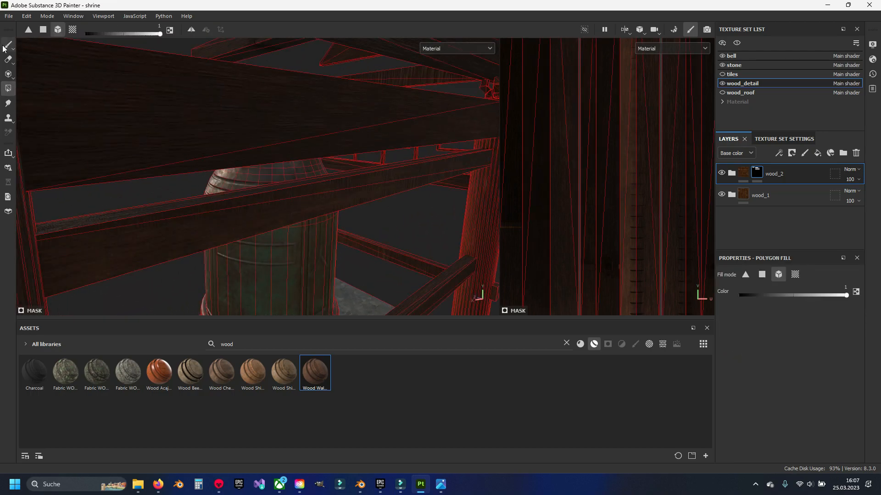
left_click(8, 45)
Inspect the grain direction on the upper beams, posts and brackets from several sides of the shrine
middle_click_drag(278, 167, 301, 205, "alt")
scroll(300, 200, "up", 3)
scroll(302, 198, "down", 4)
left_click_drag(321, 181, 333, 205, "alt")
mouse_move(334, 205)
right_mouse_down("ctrl")
mouse_move(374, 205)
mouse_move(298, 203)
right_mouse_up("ctrl")
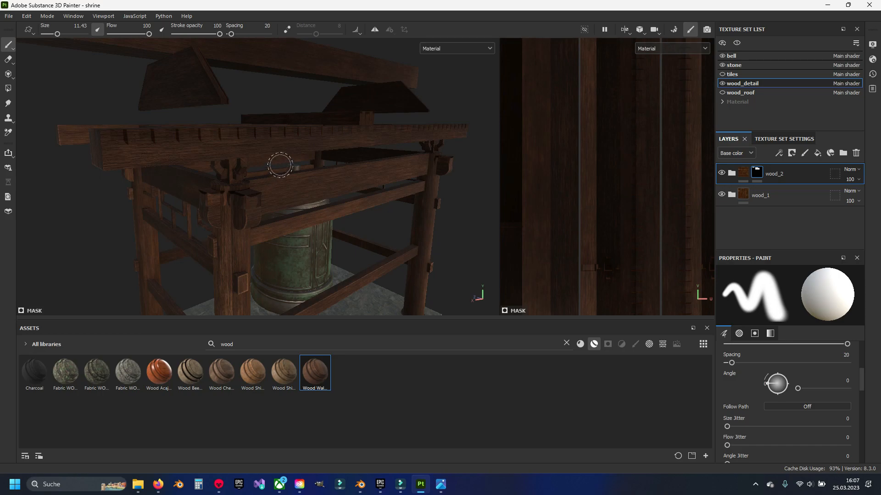
mouse_move(329, 158)
left_mouse_down("alt")
mouse_move(216, 201)
mouse_move(332, 212)
mouse_move(338, 246)
mouse_move(222, 189)
mouse_move(203, 229)
left_mouse_up("alt")
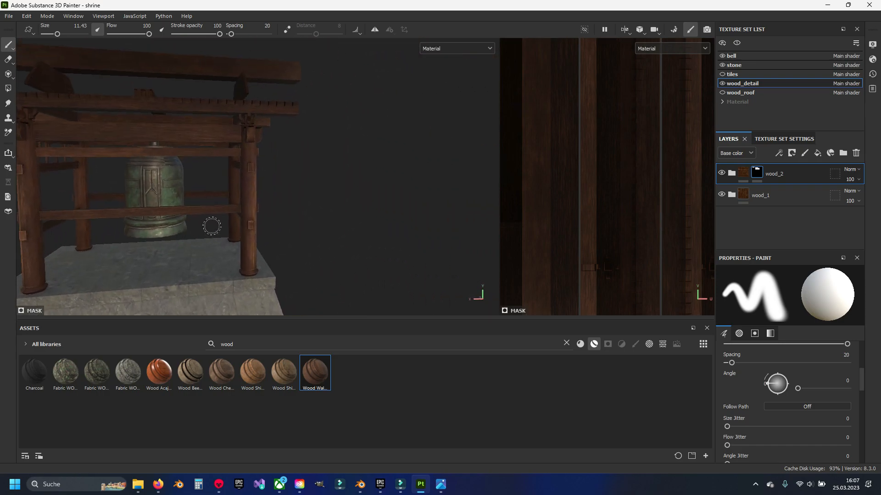
scroll(204, 229, "up", 5)
middle_click_drag(222, 92, 277, 218, "alt")
scroll(277, 219, "up", 4)
middle_click_drag(311, 247, 266, 131, "alt")
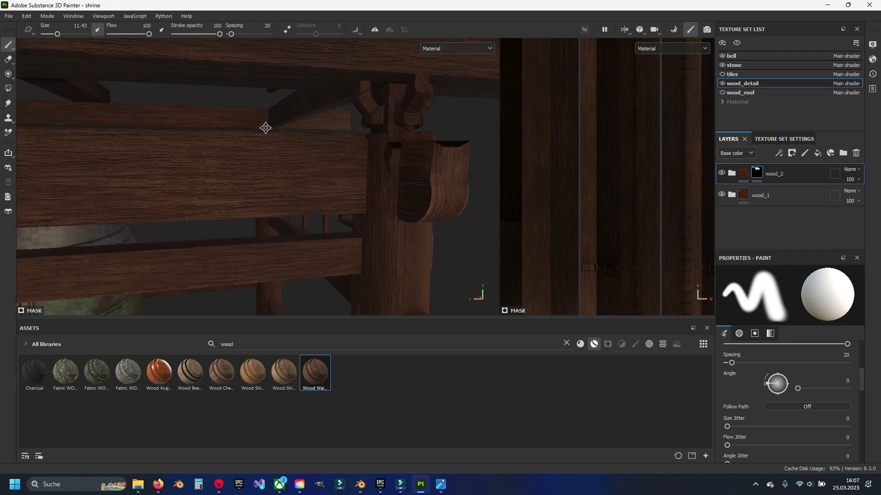
scroll(266, 131, "down", 4)
mouse_move(291, 138)
left_mouse_down("alt")
mouse_move(309, 173)
mouse_move(272, 152)
mouse_move(185, 134)
mouse_move(250, 131)
mouse_move(271, 157)
mouse_move(253, 147)
left_mouse_up("alt")
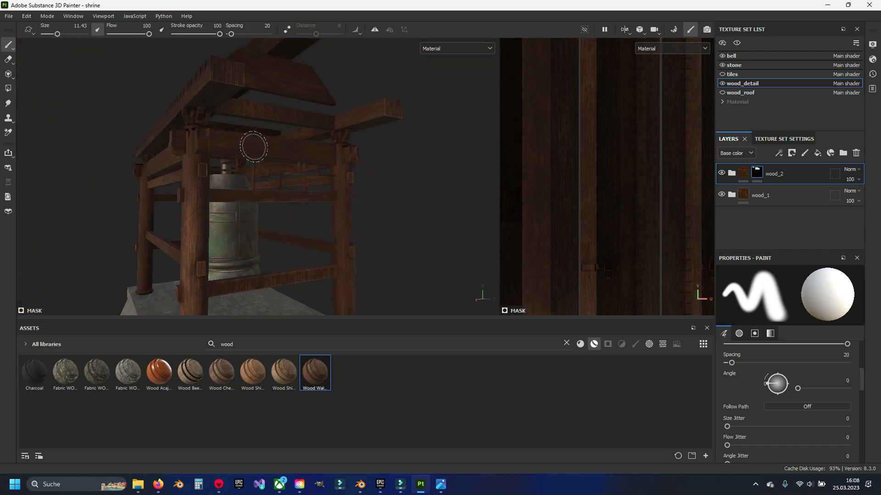
Polygon-fill the remaining roof-frame crossbeam above the bracketed posts into the wood_2 mask
scroll(254, 147, "up", 3)
left_click(8, 89)
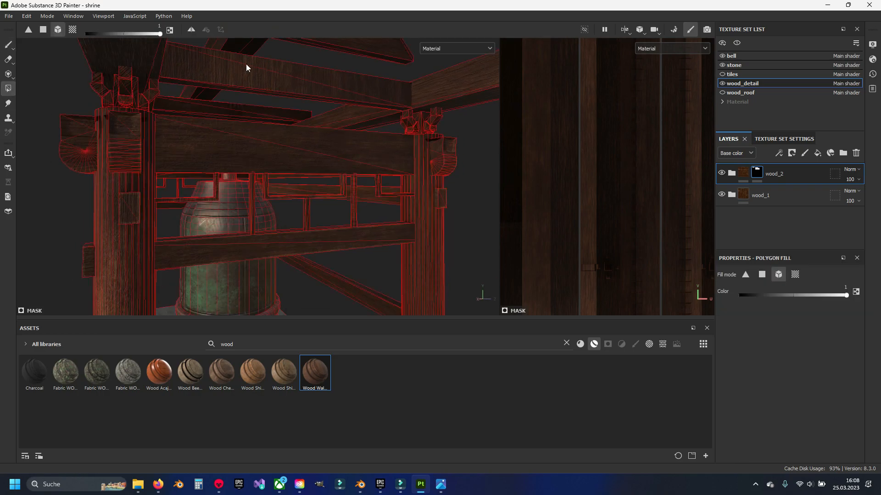
left_click(7, 44)
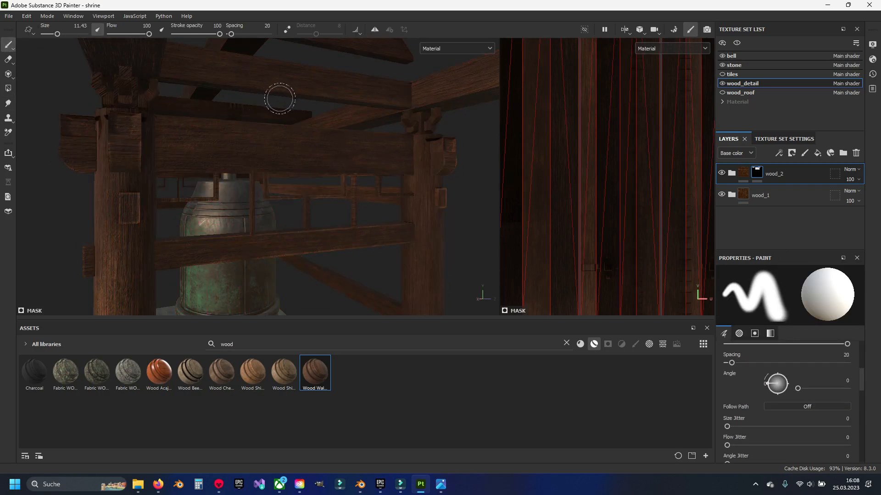
mouse_move(293, 124)
left_mouse_down("alt")
mouse_move(262, 92)
mouse_move(280, 181)
mouse_move(256, 167)
mouse_move(323, 141)
mouse_move(311, 98)
mouse_move(284, 229)
mouse_move(271, 220)
left_mouse_up("alt")
left_click(8, 88)
left_click(8, 45)
Rotate the environment lighting and check the wood grain around the whole shrine
mouse_move(193, 177)
left_mouse_down("alt")
mouse_move(263, 199)
mouse_move(238, 186)
mouse_move(240, 178)
left_mouse_up("alt")
scroll(252, 189, "down", 3)
right_click_drag(266, 187, 211, 187, "shift")
mouse_move(210, 187)
left_mouse_down("alt")
mouse_move(336, 229)
mouse_move(326, 181)
mouse_move(399, 188)
mouse_move(305, 232)
mouse_move(321, 202)
mouse_move(301, 165)
mouse_move(305, 173)
mouse_move(167, 136)
mouse_move(288, 155)
mouse_move(289, 136)
mouse_move(256, 205)
mouse_move(151, 208)
mouse_move(245, 183)
left_mouse_up("alt")
middle_click_drag(245, 183, 255, 160, "alt")
right_click_drag(256, 160, 314, 147, "alt")
middle_click_drag(314, 147, 316, 137, "alt")
left_click_drag(316, 137, 269, 160, "alt")
middle_click_drag(270, 160, 273, 169, "alt")
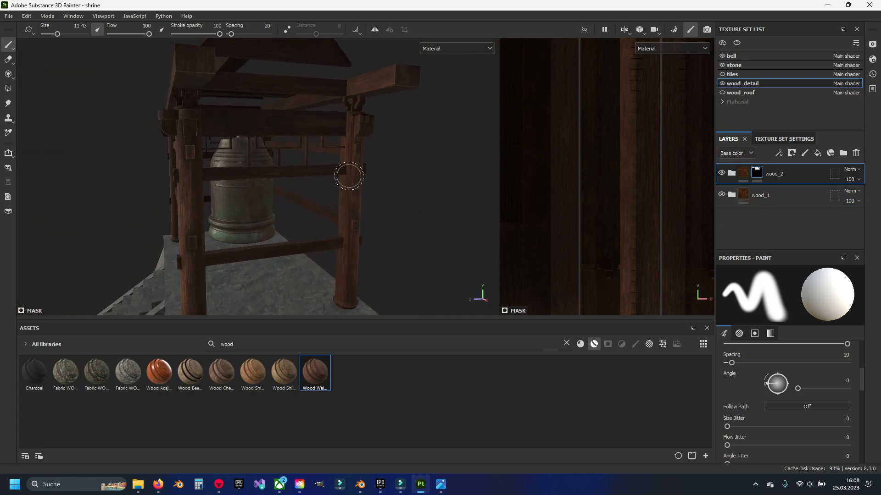
Create a layer folder named main_wood and move the wood_1 and wood_2 groups into it
left_click(843, 154)
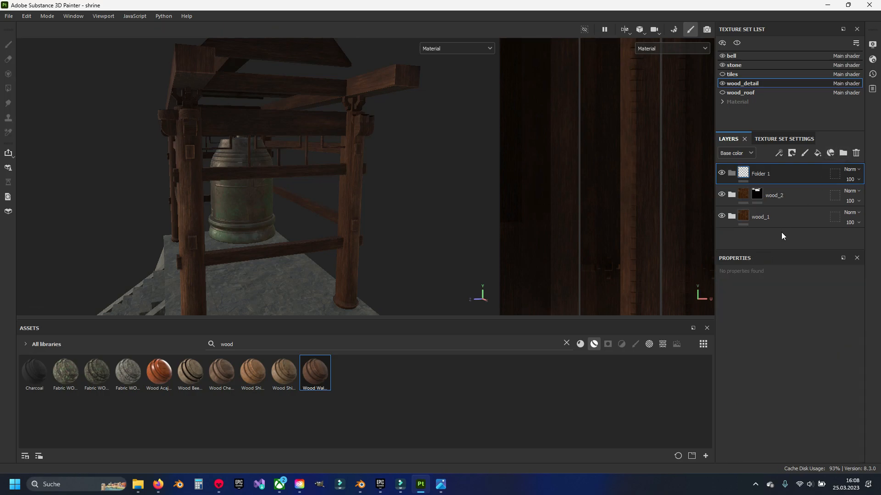
double_click(761, 173)
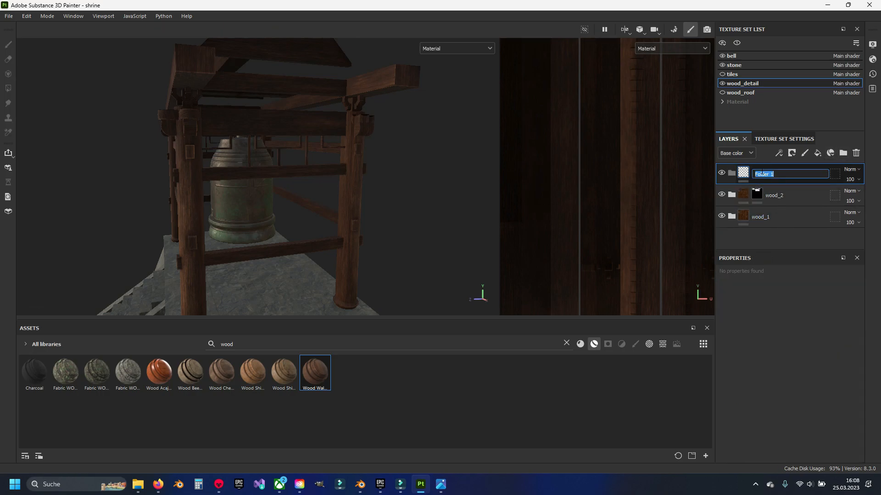
type("main_wood")
key("Return")
left_click(773, 219)
left_click(801, 197, "shift")
left_click_drag(802, 197, 769, 173)
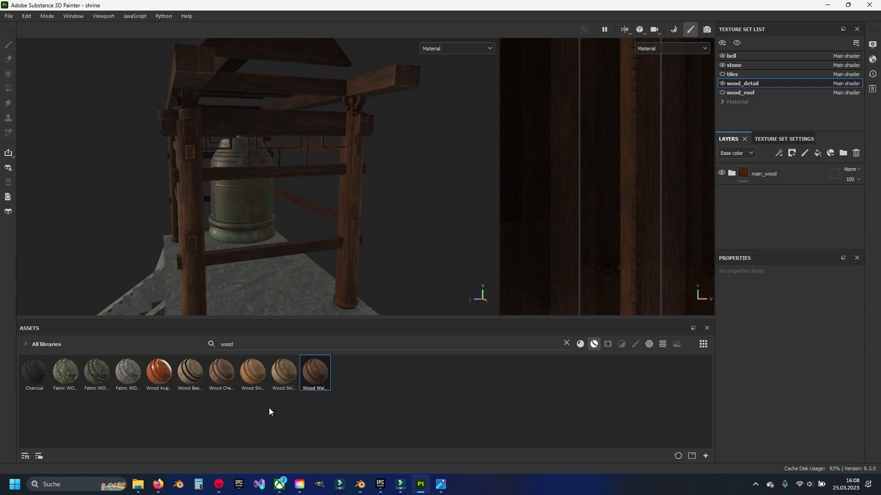
Add the Wood Ship Hull Nordic smart material to the wood_detail layer stack and view it on the shrine
mouse_move(250, 379)
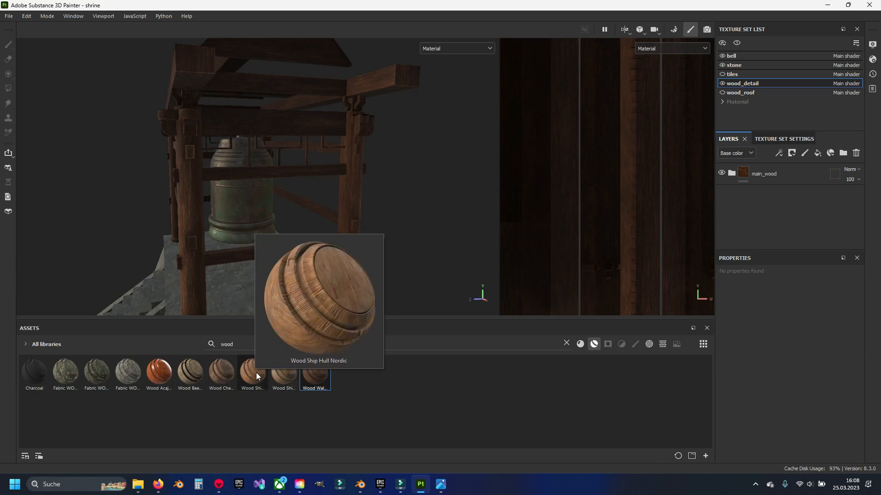
left_click_drag(258, 373, 560, 204)
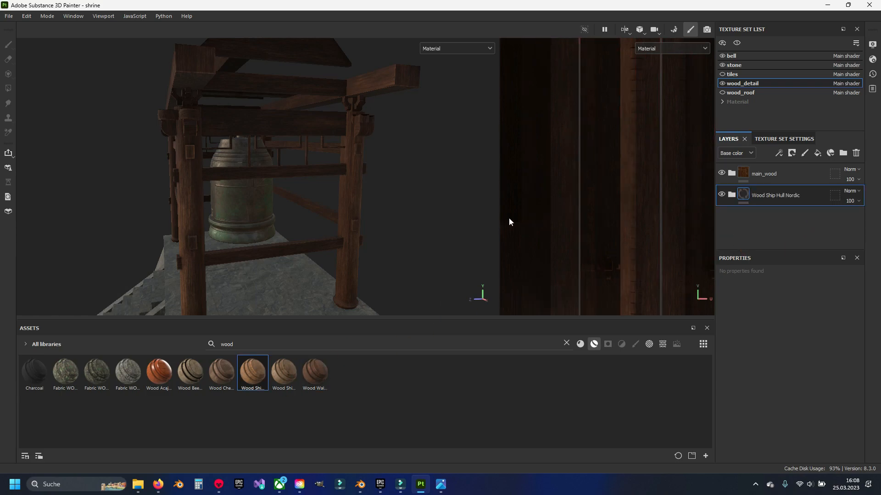
middle_click_drag(221, 172, 259, 212, "alt")
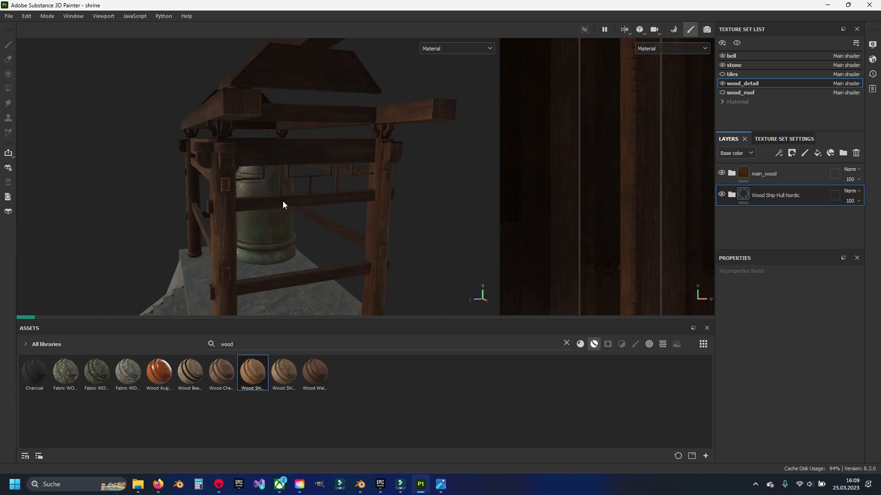
key("alt")
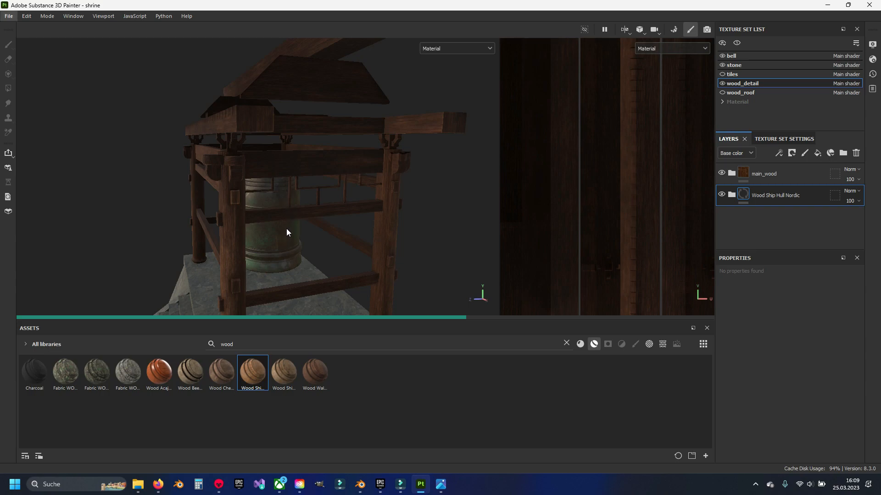
left_click_drag(299, 221, 281, 222, "alt")
scroll(284, 200, "up", 4)
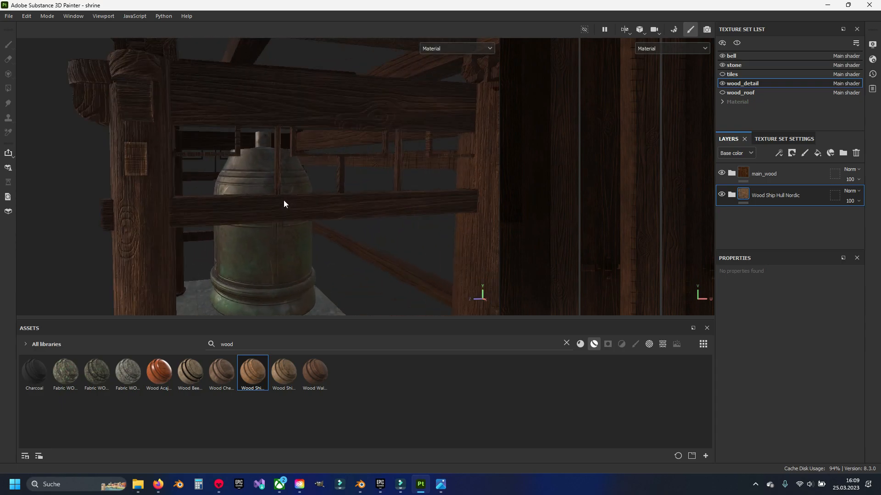
scroll(284, 202, "up", 5)
Move the Wood Ship Hull Nordic group above main_wood and give it a black mask for polygon filling
left_click_drag(774, 197, 764, 166)
scroll(385, 185, "down", 2)
mouse_move(378, 185)
left_mouse_down("alt")
mouse_move(395, 186)
mouse_move(382, 184)
left_mouse_up("alt")
right_click(761, 172)
left_click(800, 17)
key("4")
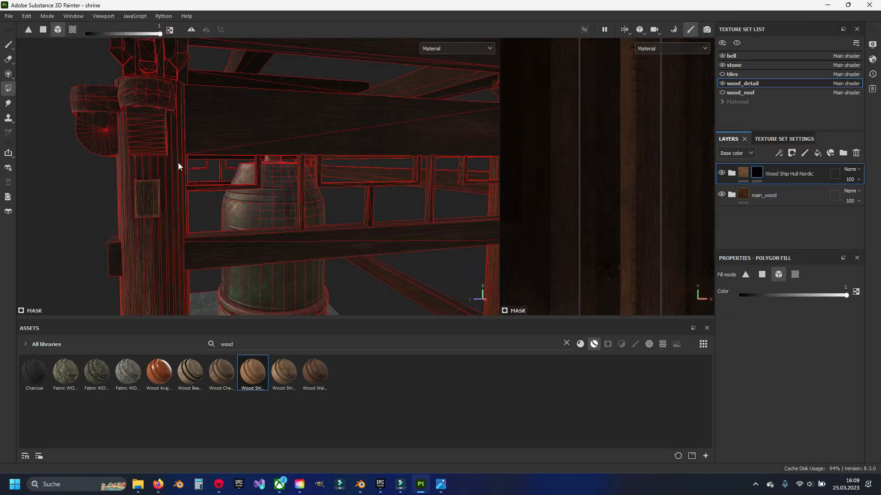
Fill the thin lattice bars in front of the bell into the Wood Ship Hull Nordic mask
left_click(301, 184)
scroll(365, 201, "up", 2)
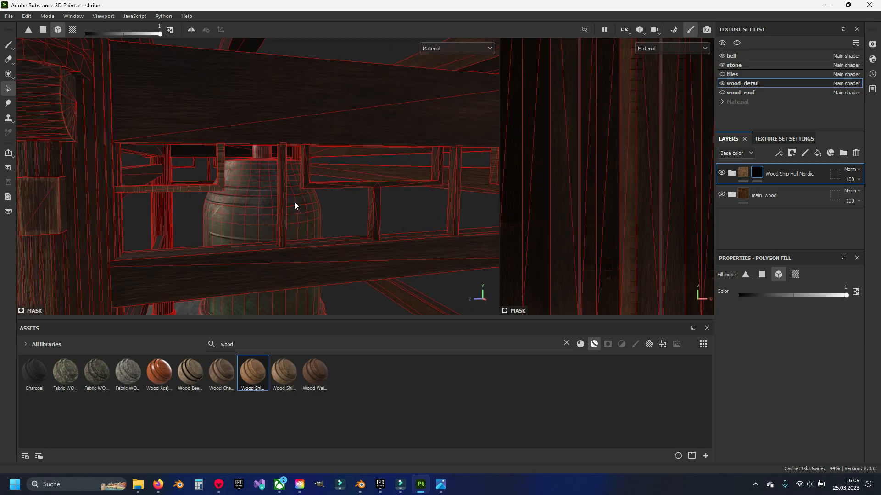
left_click(281, 185)
left_click(323, 184)
left_click(375, 192)
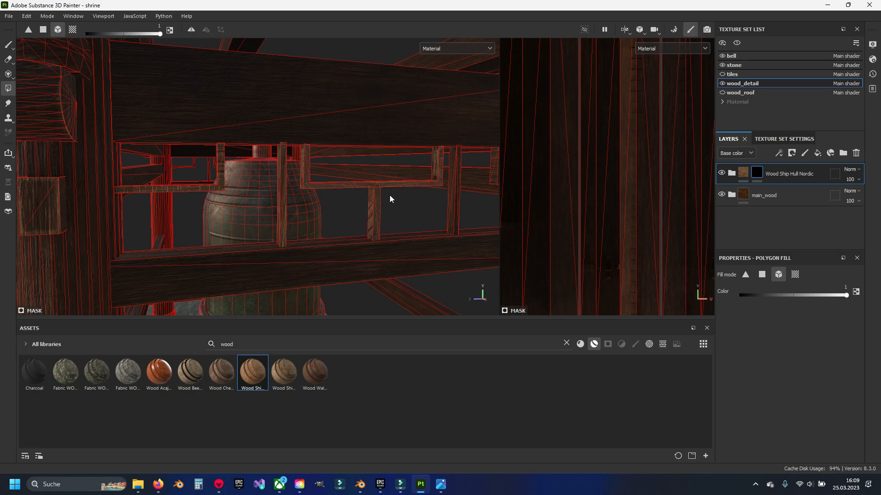
scroll(396, 199, "up", 3)
left_click(389, 192)
left_click(447, 165)
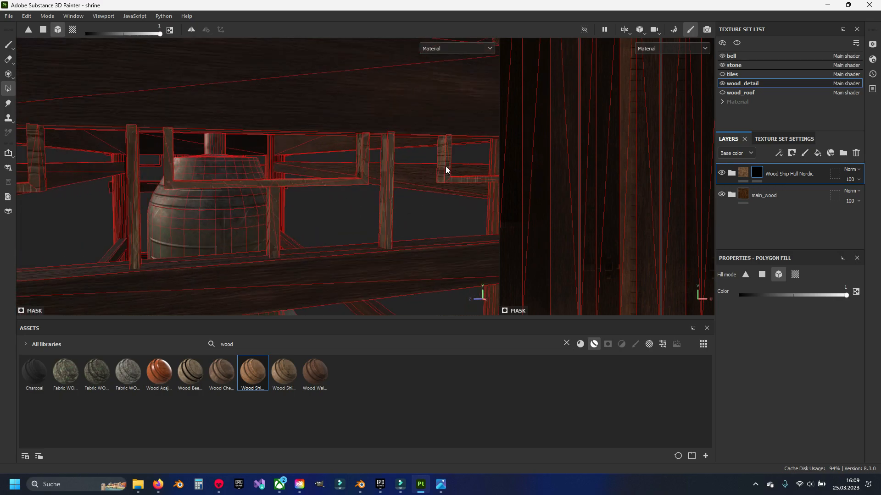
Fill the lattice bars on the next side of the shrine into the Wood Ship Hull Nordic mask
scroll(364, 206, "down", 2)
left_click_drag(364, 206, 385, 205, "alt")
left_click_drag(291, 195, 260, 221, "alt")
scroll(261, 221, "up", 3)
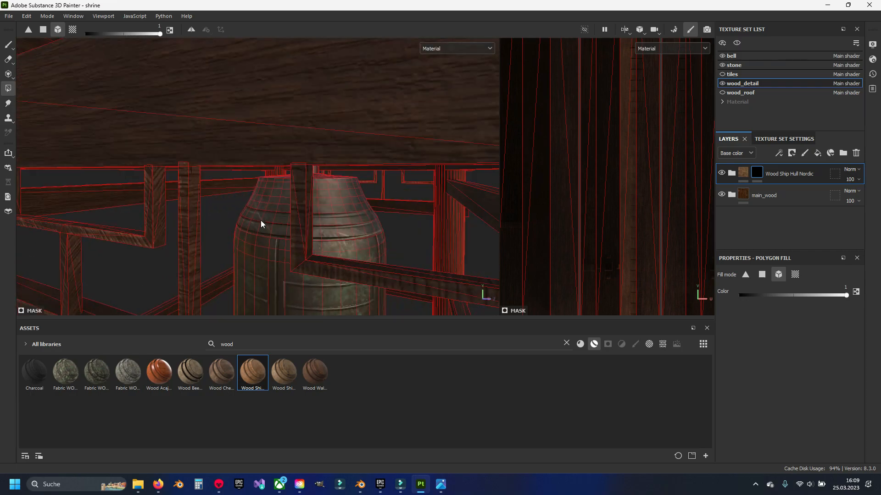
left_click(301, 221)
left_click(181, 257)
left_click(147, 238)
Undo the accidental beam fill and add the remaining upright and small corner lattice piece to the Wood Ship Hull Nordic mask
middle_click_drag(120, 238, 327, 222, "alt")
left_click(85, 196)
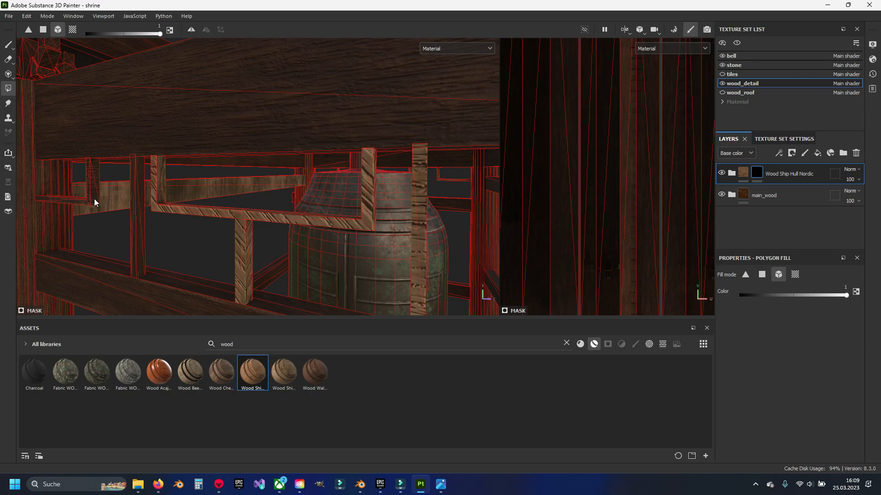
key("ctrl+z")
left_click(140, 237)
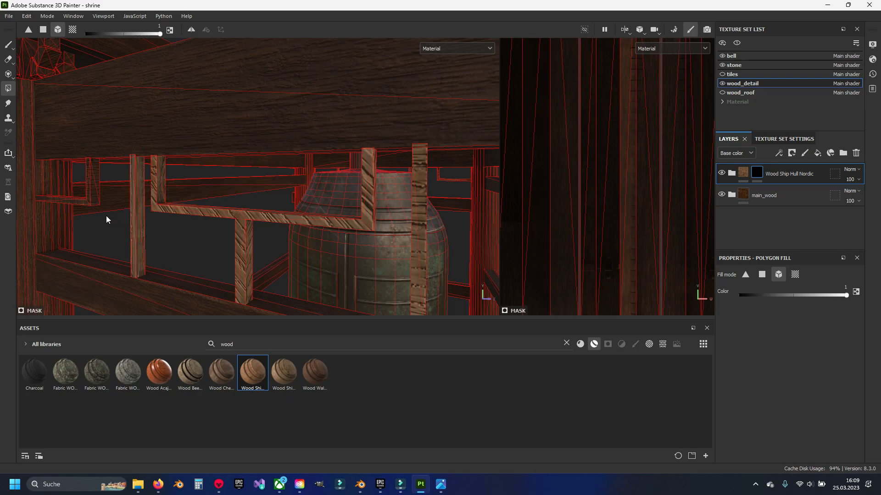
left_click(89, 197)
left_click(8, 45)
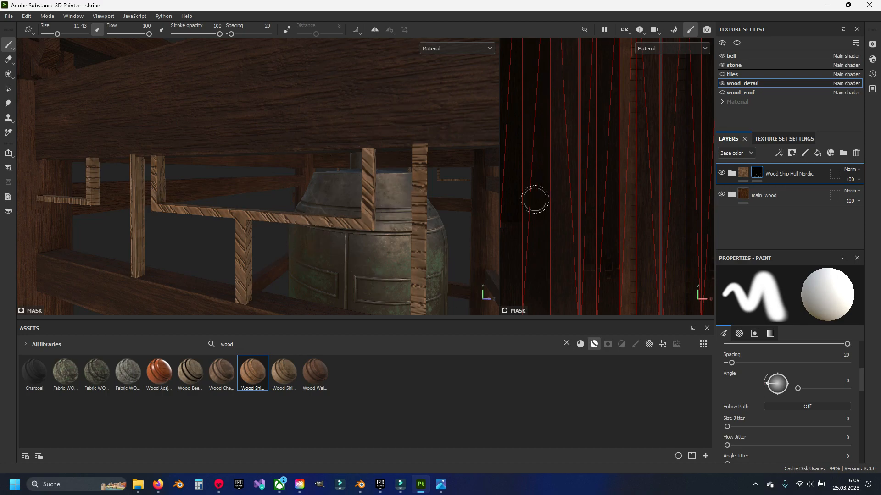
Expand the Wood Ship Hull Nordic group, test the Roughness Stains layer's visibility and hide the Wood Fibers layer
left_click(732, 173)
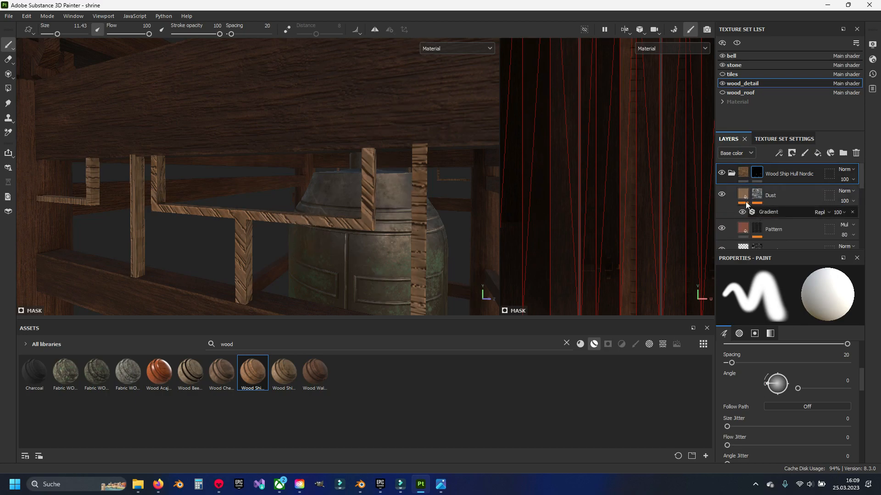
scroll(750, 209, "down", 3)
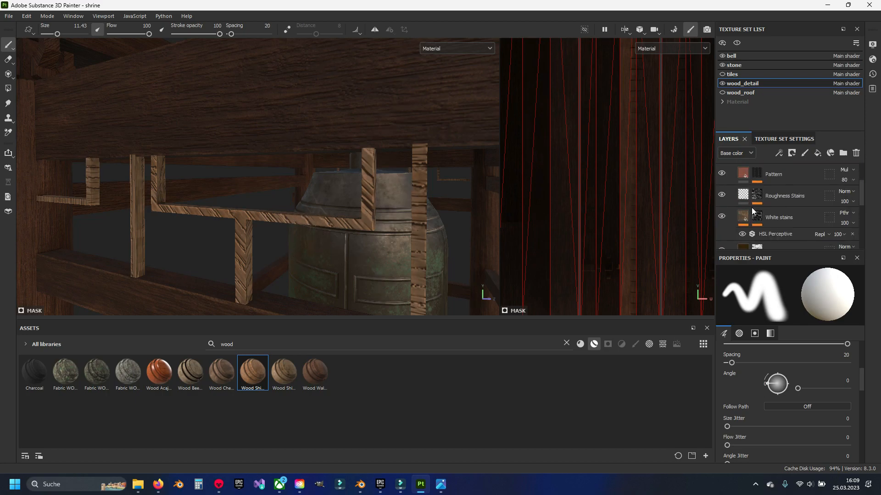
left_click(722, 196)
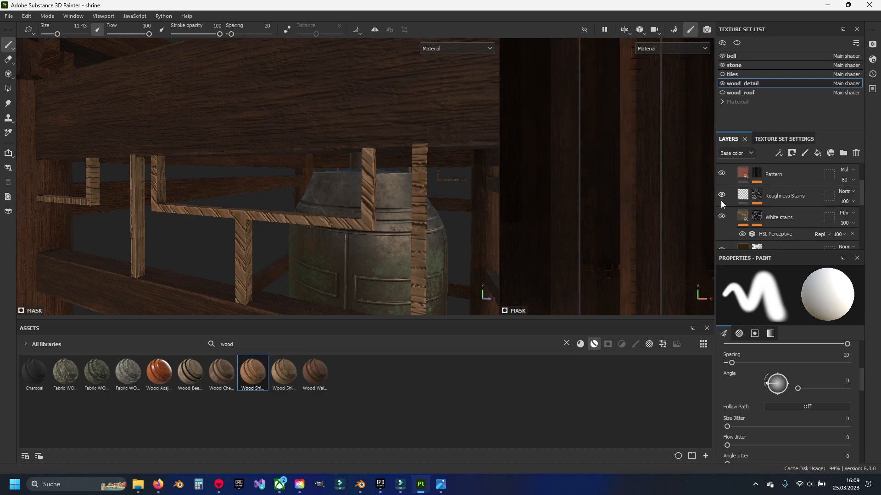
scroll(721, 218, "down", 2)
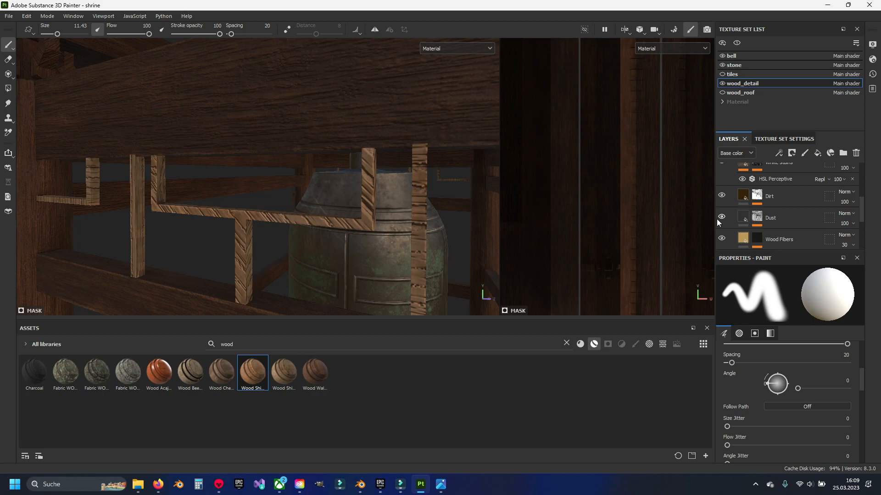
scroll(720, 218, "down", 1)
left_click(722, 211)
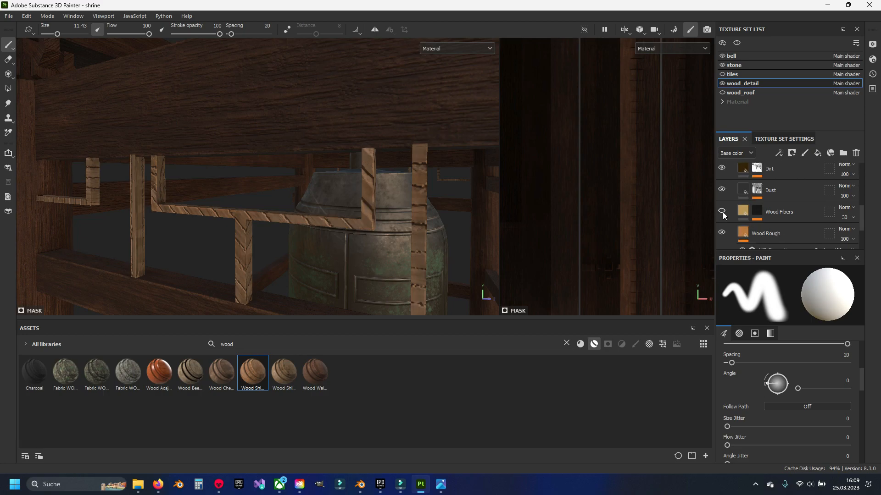
scroll(723, 212, "down", 1)
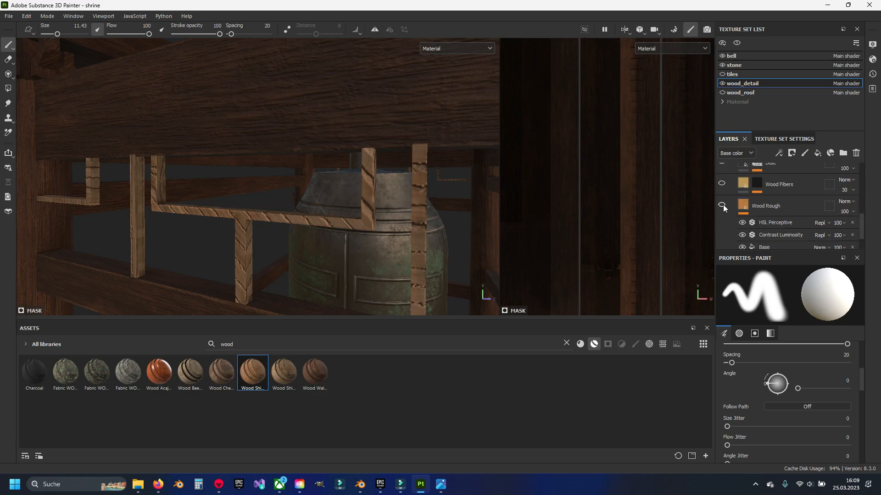
Test the visibility of the Dirt and Roughness Stains layers and hide the group's Pattern layer
scroll(723, 205, "down", 2)
scroll(722, 205, "up", 2)
scroll(722, 205, "up", 1)
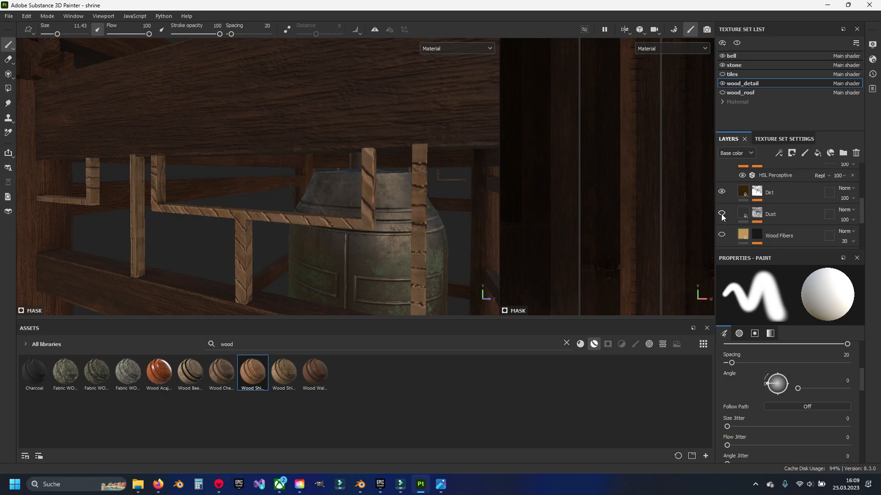
left_click(721, 193)
left_click(722, 192)
scroll(721, 194, "up", 3)
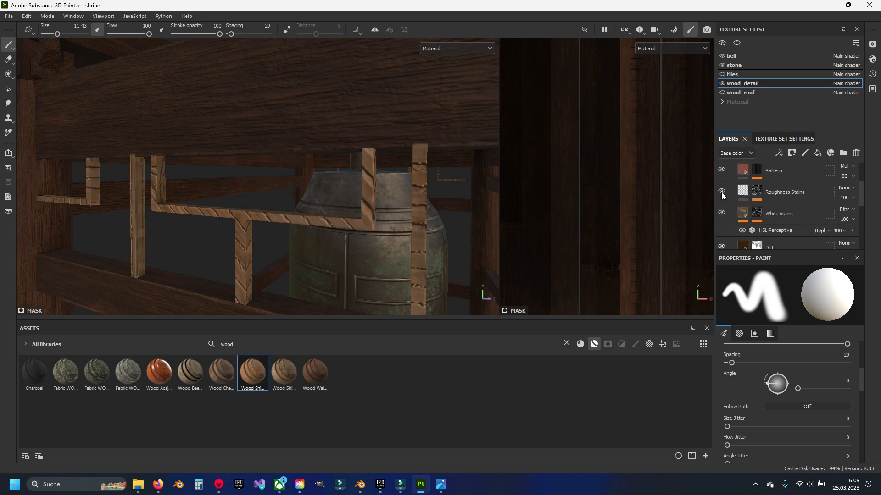
scroll(722, 216, "up", 1)
left_click(722, 220)
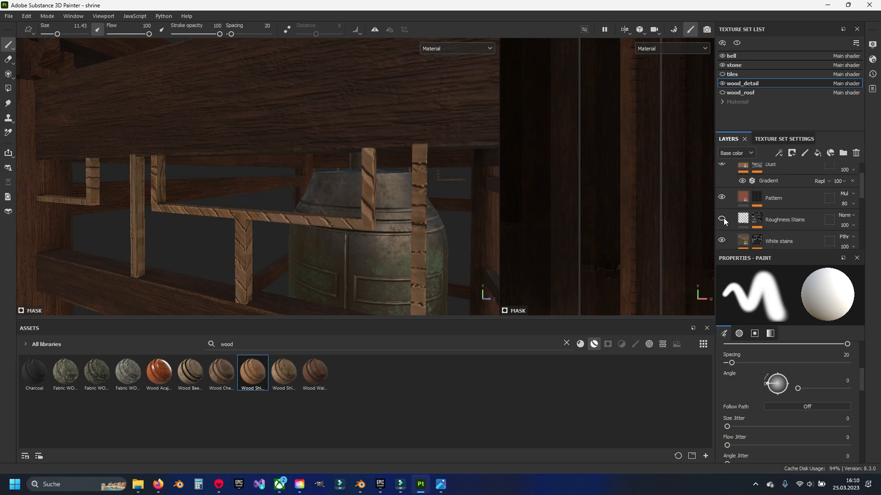
left_click(721, 198)
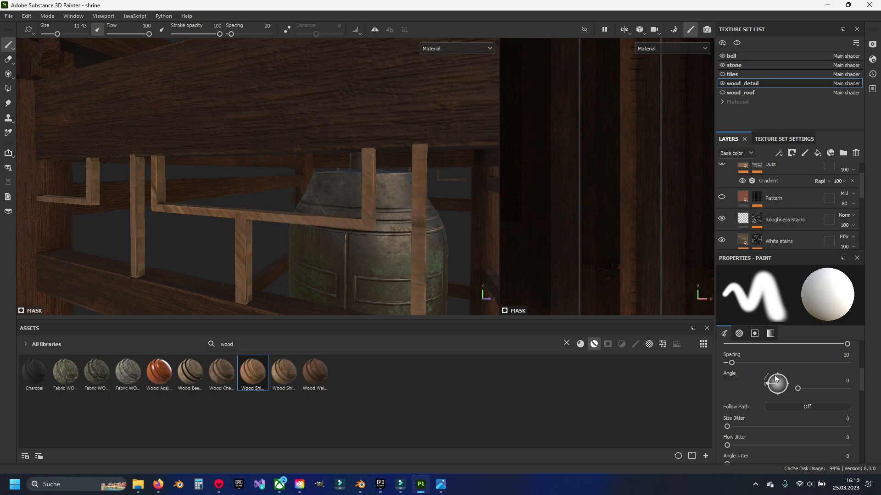
Toggle the Roughness Stains, Dirt and lower Dust layers on and off to compare their effect on the lattice bars
scroll(274, 232, "up", 2)
scroll(274, 232, "down", 3)
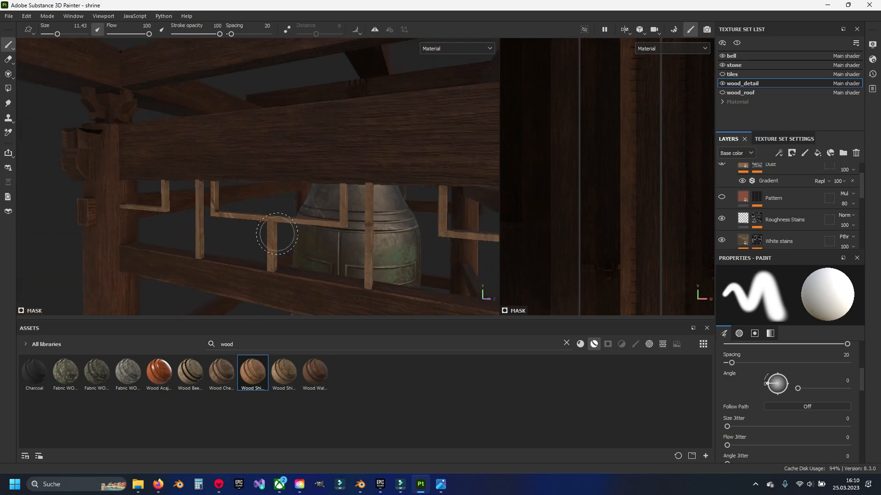
scroll(277, 233, "up", 1)
scroll(727, 215, "up", 1)
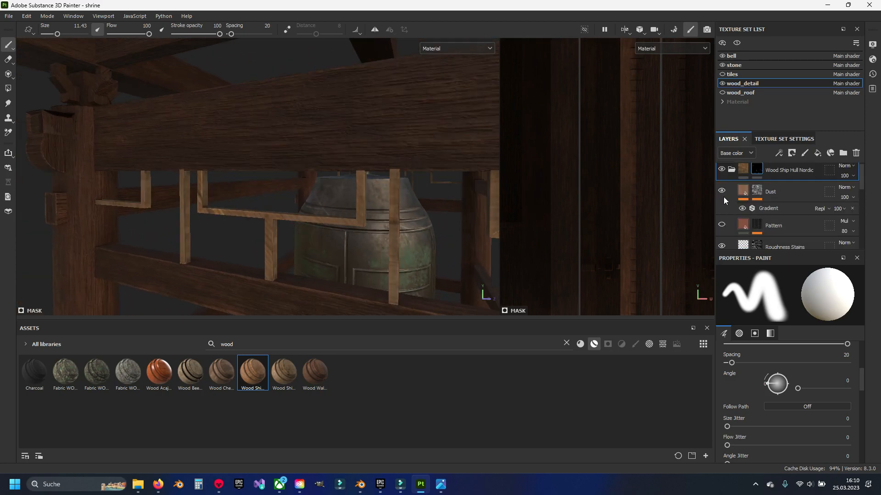
scroll(727, 217, "down", 1)
left_click(721, 219)
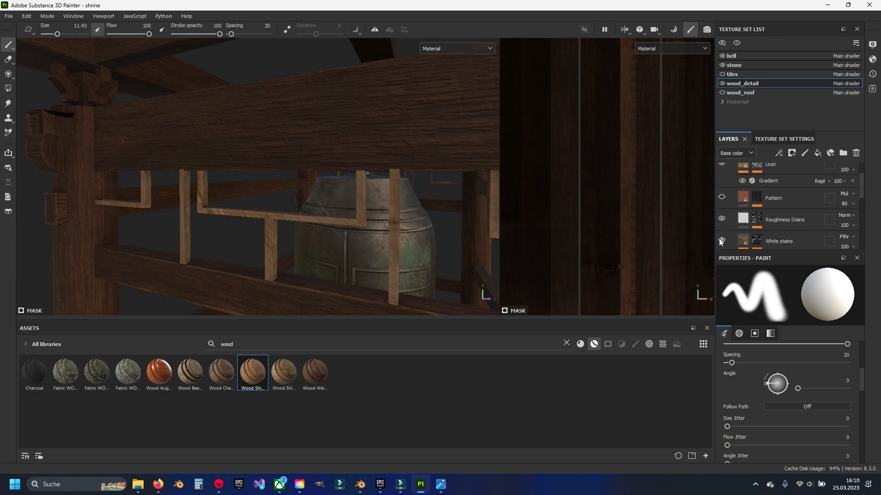
scroll(725, 230, "down", 2)
left_click(722, 219)
left_click(723, 220)
left_click(722, 220)
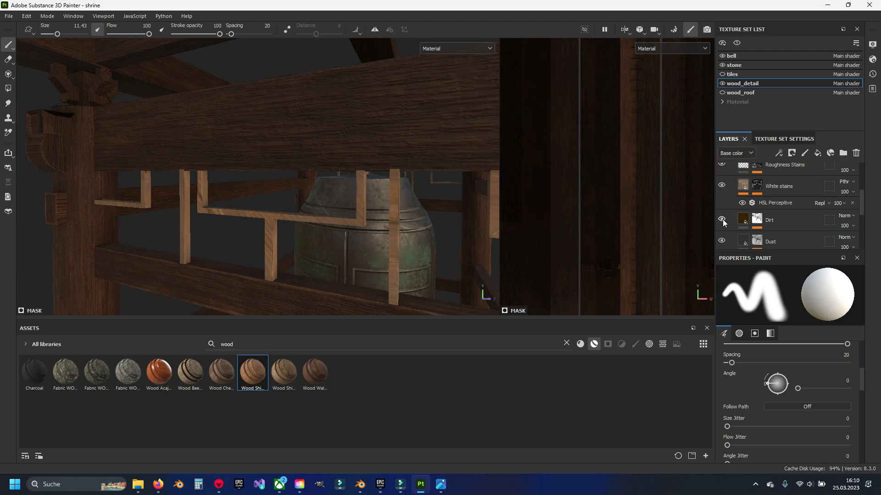
left_click(723, 220)
scroll(723, 234, "down", 3)
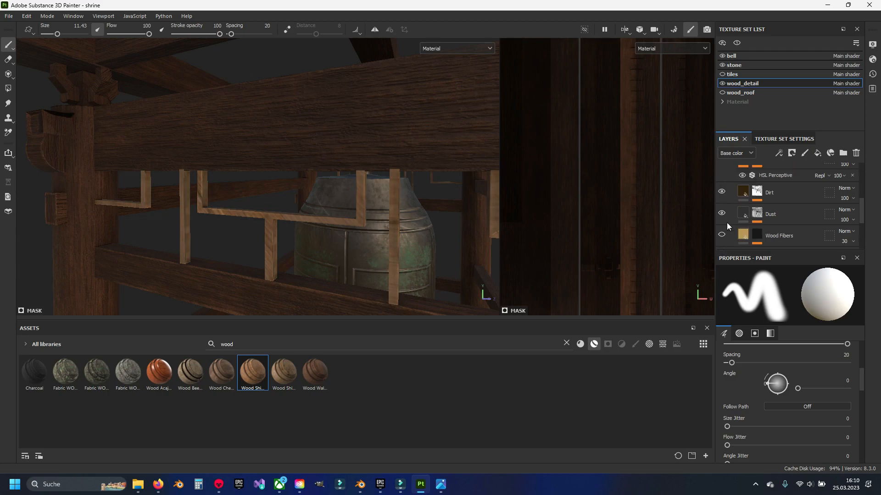
left_click(722, 202)
left_click(722, 203)
scroll(727, 220, "up", 4)
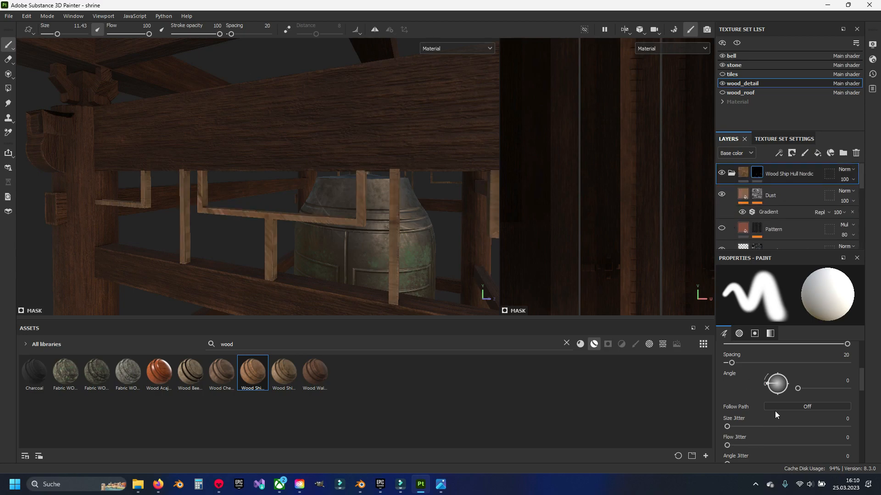
scroll(770, 399, "up", 5)
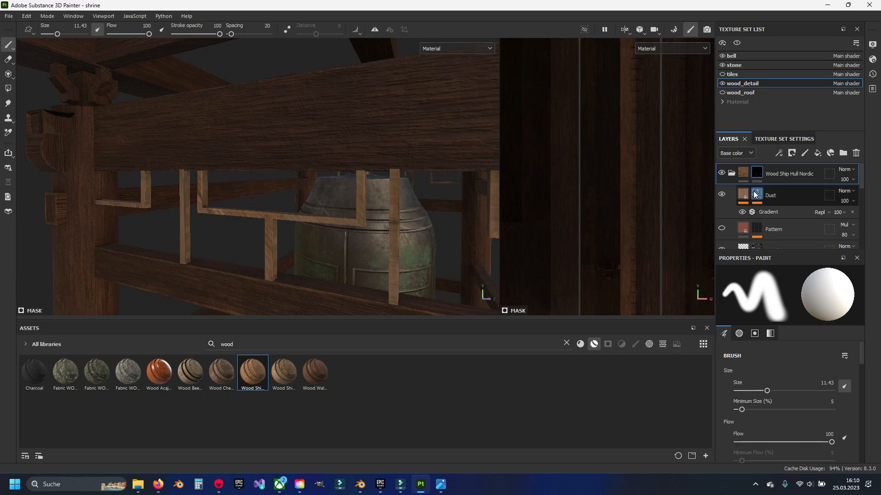
Inspect the lattice bars up close and toggle the Wood Rough layer to check what it contributes
left_click(744, 173)
left_click(732, 174)
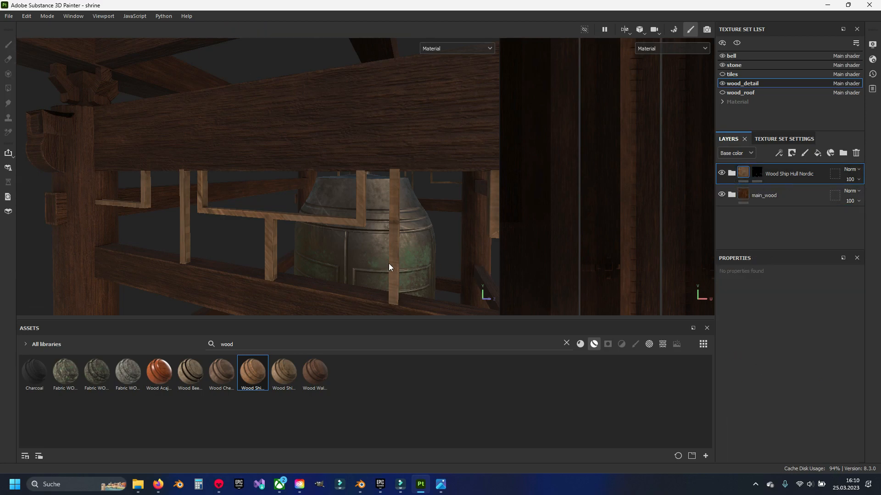
scroll(391, 262, "down", 4)
scroll(379, 254, "up", 6)
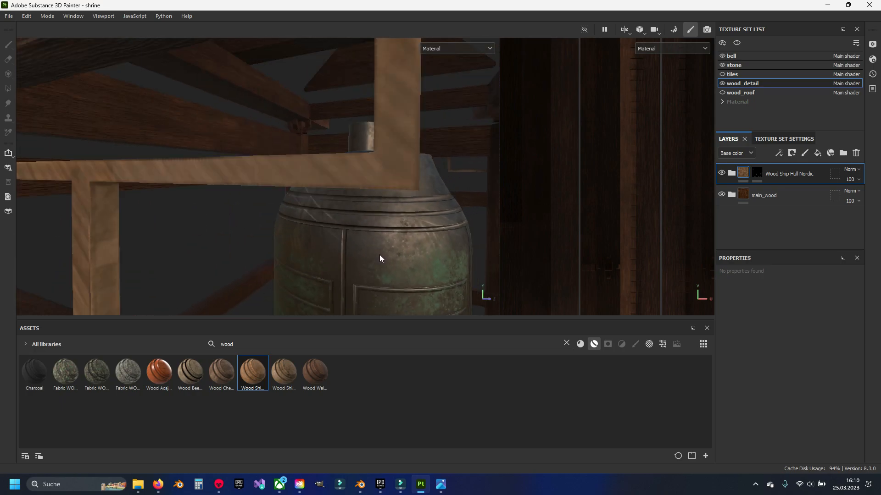
left_click(732, 173)
scroll(776, 240, "down", 8)
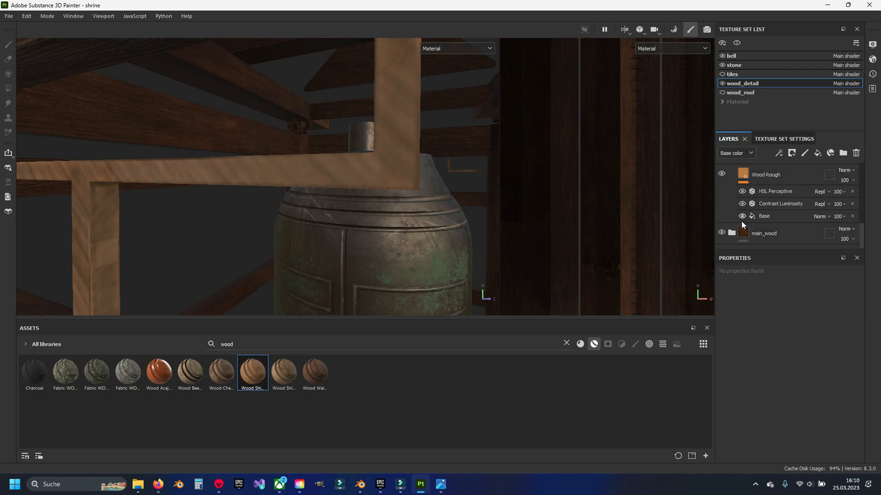
left_click(721, 174)
left_click(721, 174)
scroll(279, 201, "up", 4)
scroll(280, 199, "down", 5)
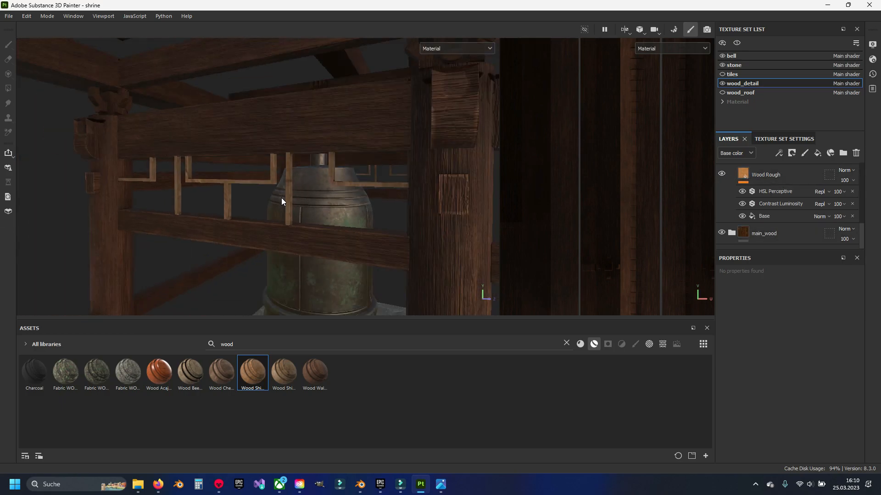
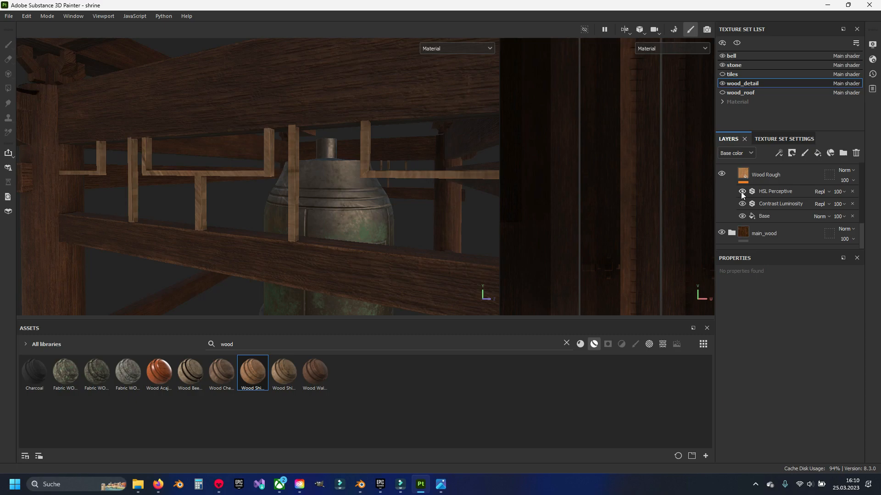
Toggle the Dirt layer, the White stains layer and its HSL Perceptive filter to compare their effect on the bars
scroll(731, 198, "down", 5)
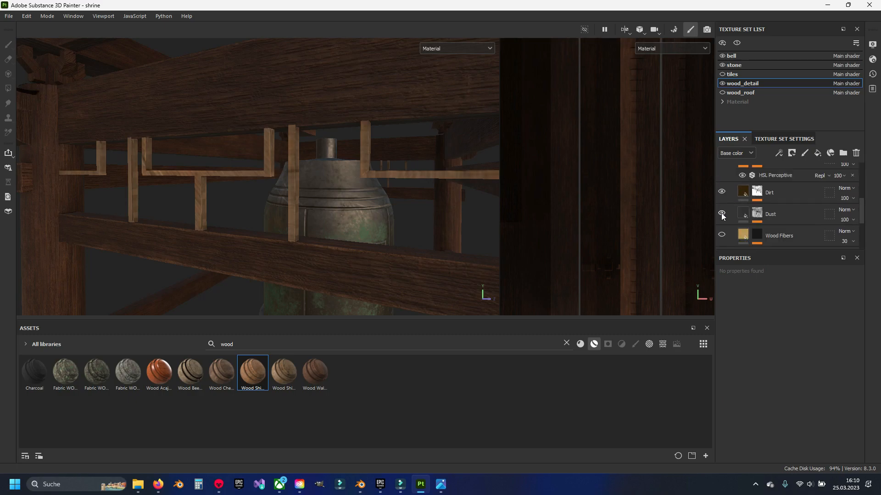
left_click(722, 192)
scroll(733, 200, "up", 1)
left_click(743, 203)
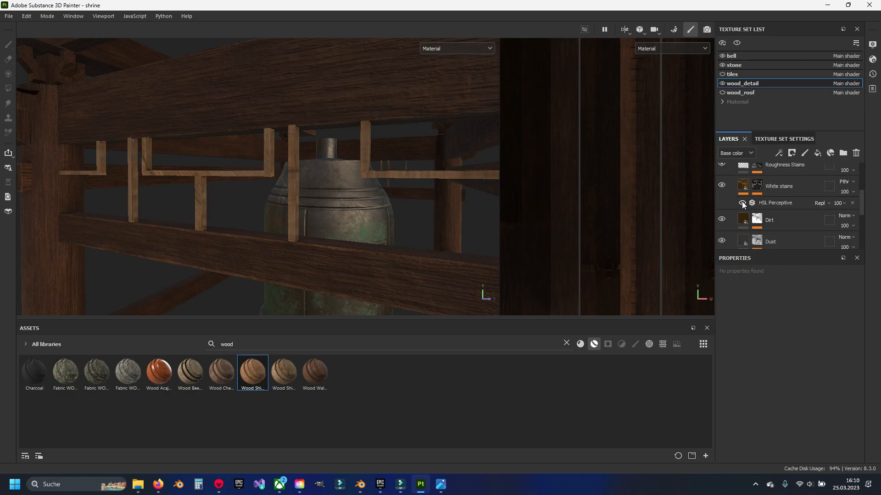
left_click(721, 186)
scroll(725, 192, "up", 1)
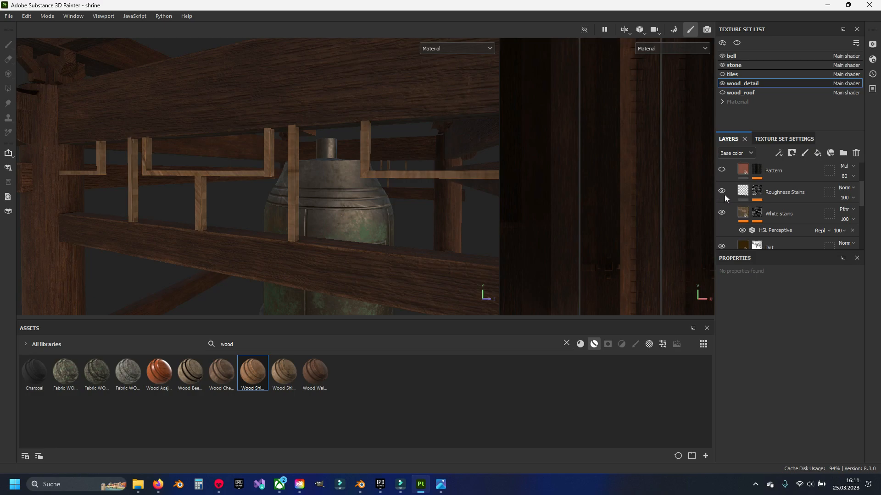
scroll(724, 194, "up", 2)
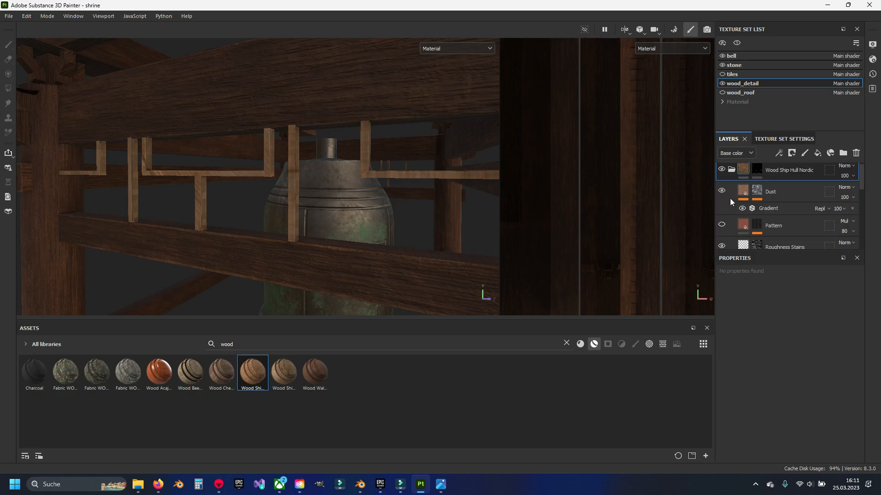
Compare the lattice bars with and without the upper Dust layer and its Gradient filter, and collapse the Wood Ship Hull Nordic group
left_click(721, 192)
left_click(722, 192)
left_click(742, 209)
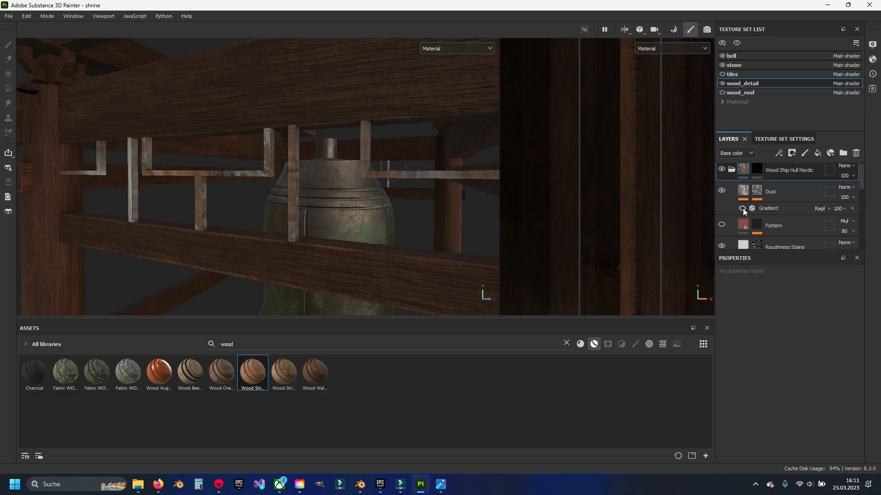
left_click(742, 209)
left_click(742, 208)
left_click(742, 209)
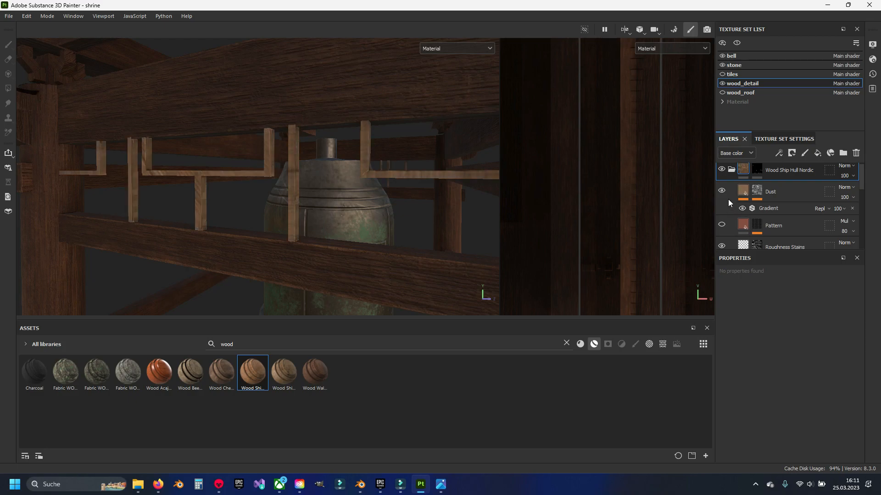
left_click(732, 170)
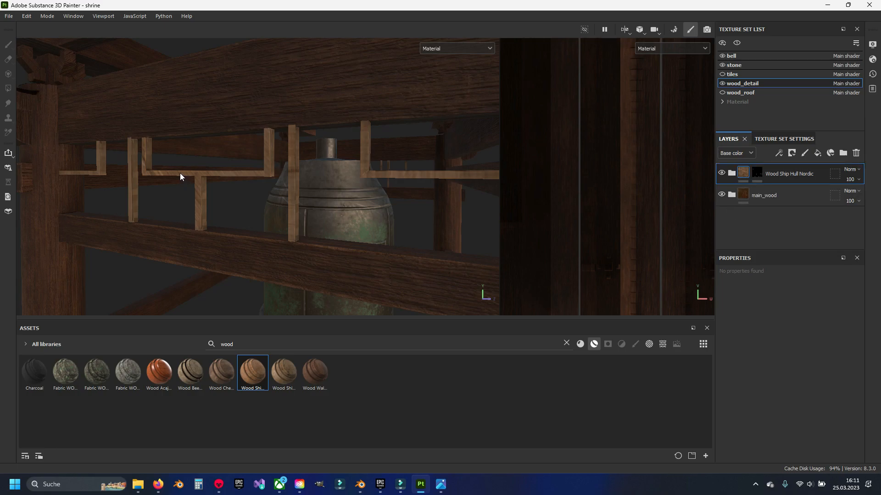
Examine the lattice bars from another side of the shrine and browse the wood materials and smart materials in the library
scroll(345, 210, "up", 3)
scroll(345, 210, "down", 8)
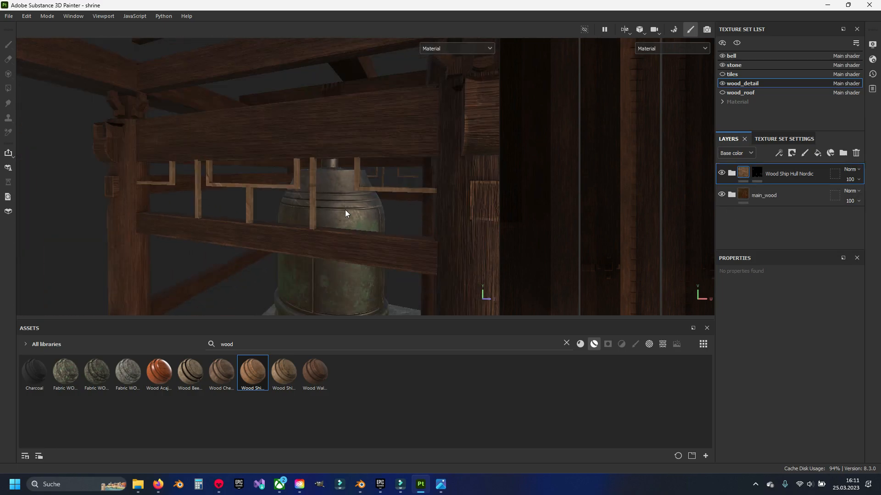
left_click_drag(430, 230, 274, 226, "alt")
scroll(274, 225, "up", 5)
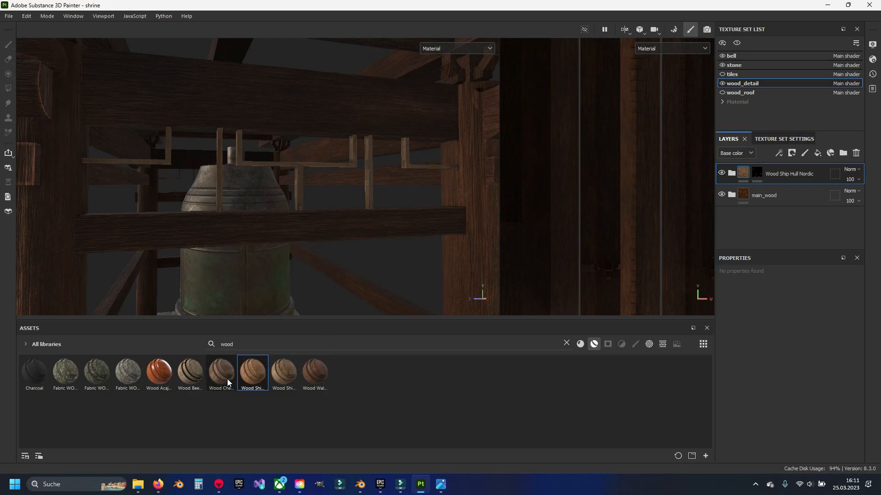
left_click(580, 344)
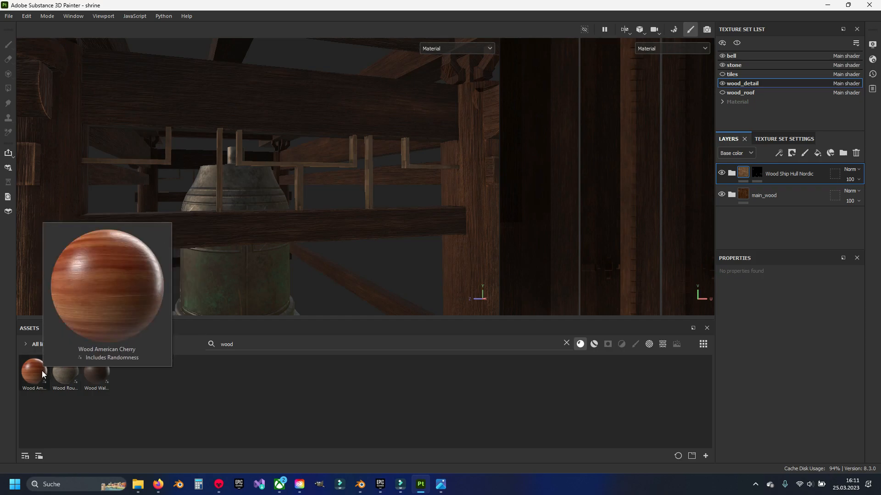
left_click(594, 344)
mouse_move(307, 375)
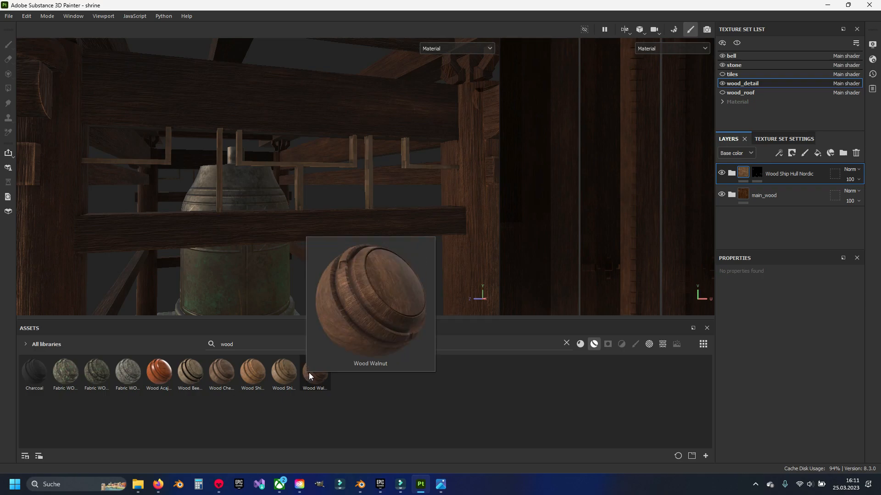
Toggle the Base layer of the wood_1 group inside main_wood to check what it contributes to the beams
left_click(731, 195)
left_click(740, 232)
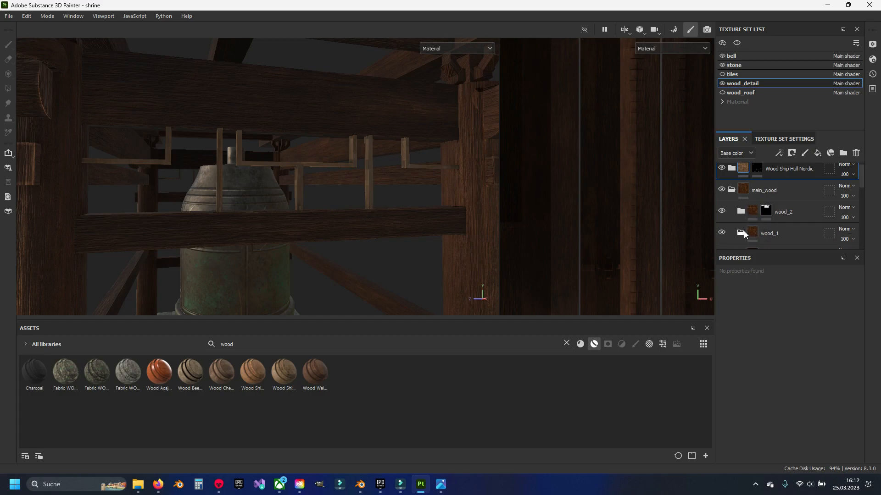
scroll(743, 231, "down", 2)
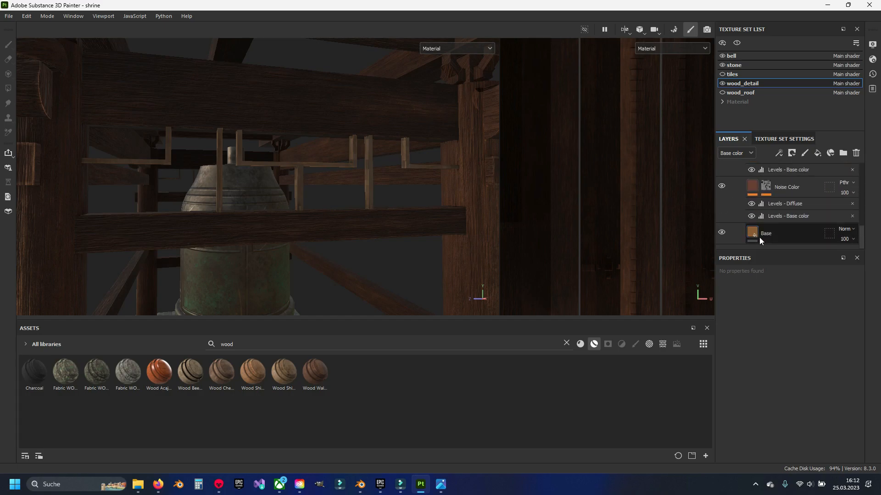
left_click(723, 232)
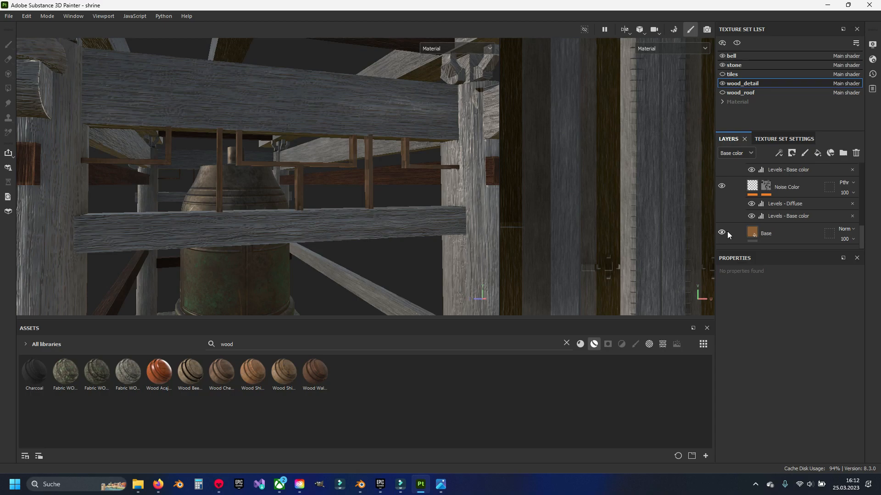
left_click(726, 232)
left_click(739, 234)
left_click(732, 194)
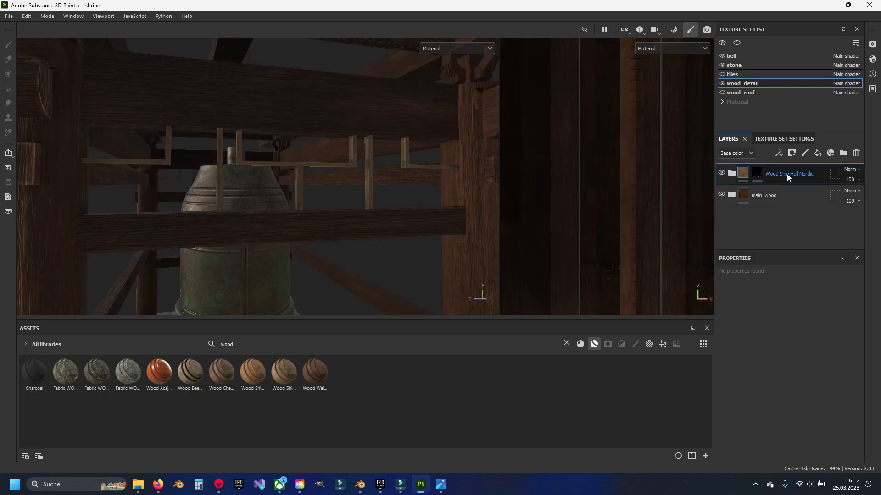
Replace the Wood Ship Hull Nordic group with the Wood Walnut smart material placed above main_wood
key("Delete")
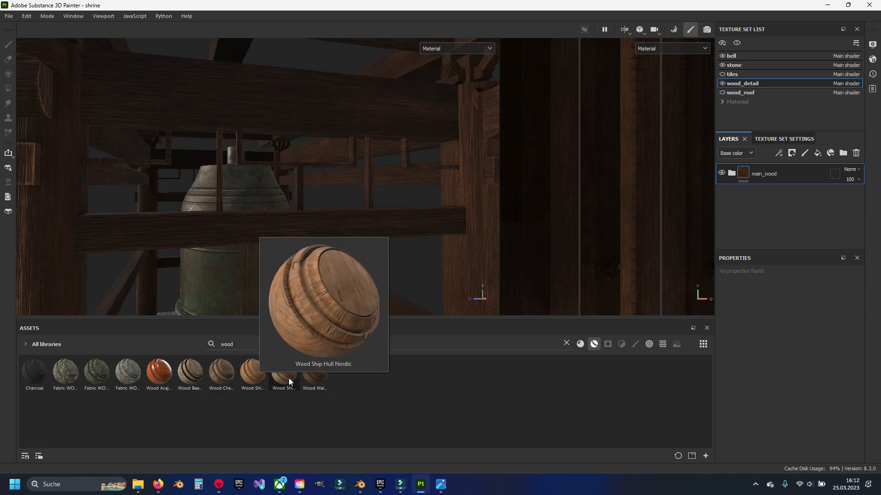
left_click_drag(306, 375, 764, 169)
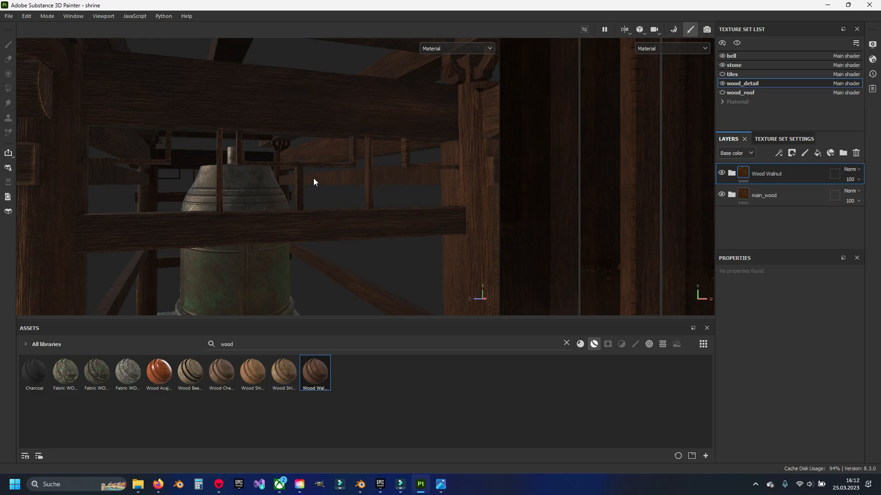
left_click_drag(359, 158, 232, 177, "alt")
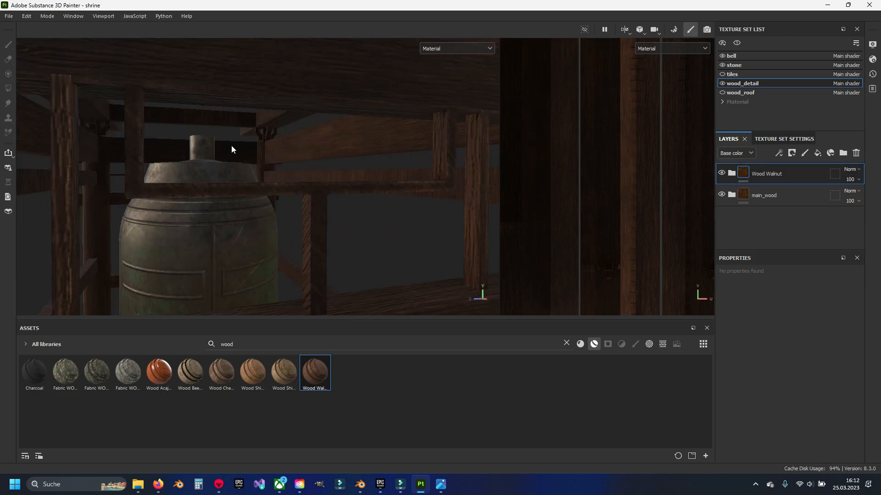
Add a black mask to the Wood Walnut group and hide the main_wood group
right_click(764, 175)
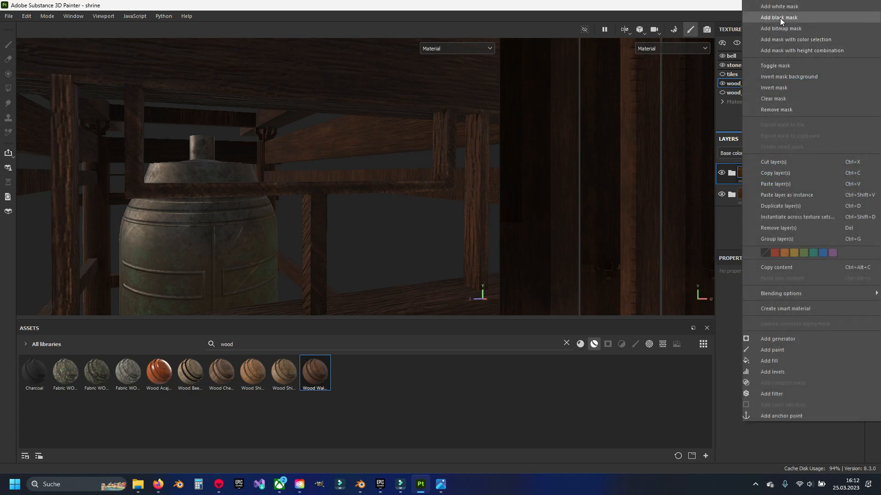
left_click(780, 18)
left_click(6, 91)
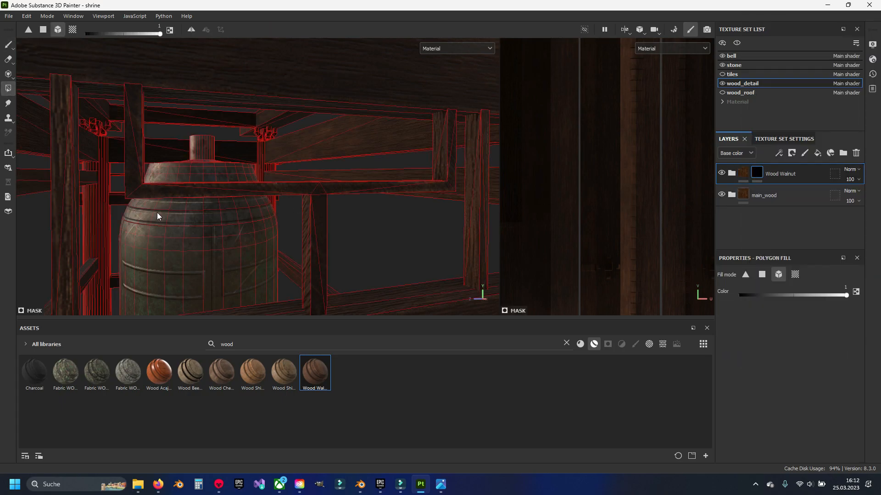
left_click_drag(164, 211, 209, 215, "alt")
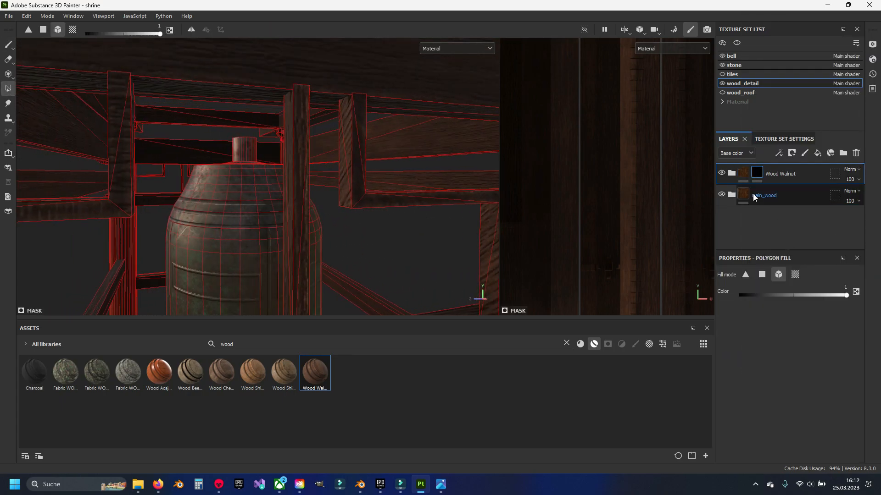
left_click(722, 195)
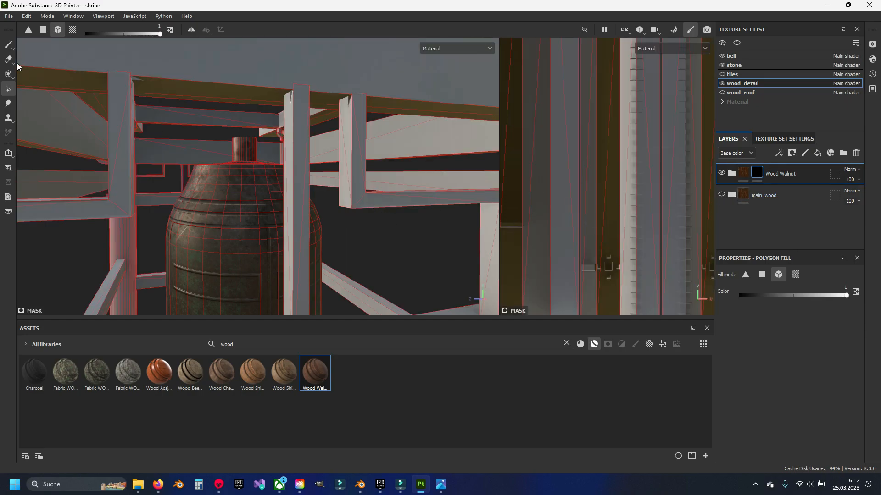
Reveal Wood Walnut on the lattice bars of this side by polygon-filling the mask mesh by mesh with white
left_click(352, 198)
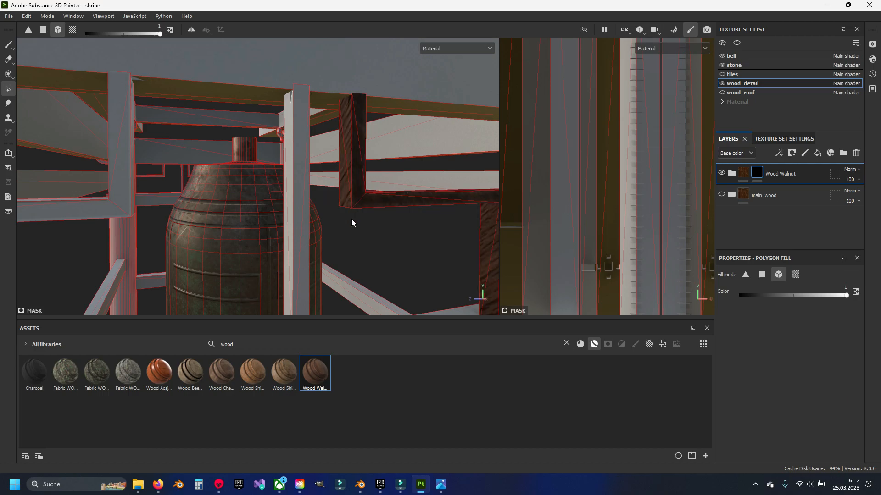
left_click(300, 252)
left_click(124, 211)
left_click_drag(124, 211, 236, 202, "alt")
left_click(393, 193)
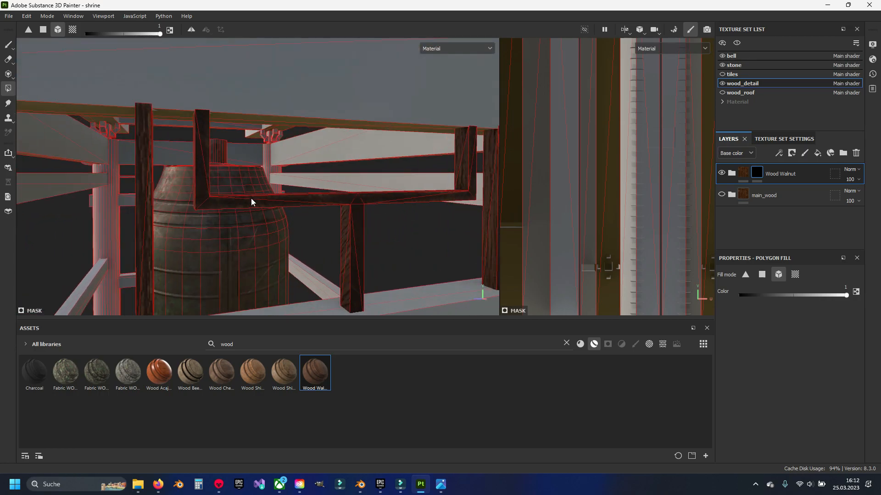
Hide the Wood Fibers layer inside the Wood Walnut group
left_click(731, 196)
scroll(752, 211, "down", 4)
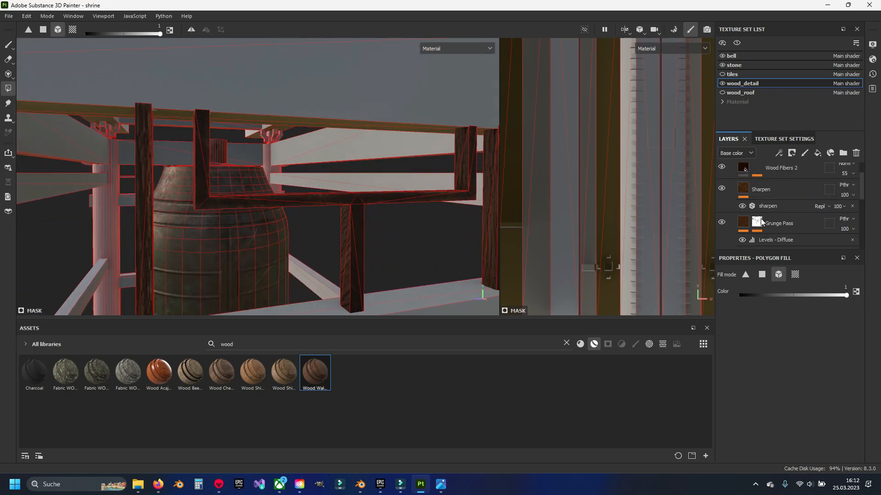
scroll(753, 224, "down", 2)
left_click(738, 218)
left_click(721, 215)
scroll(372, 218, "up", 4)
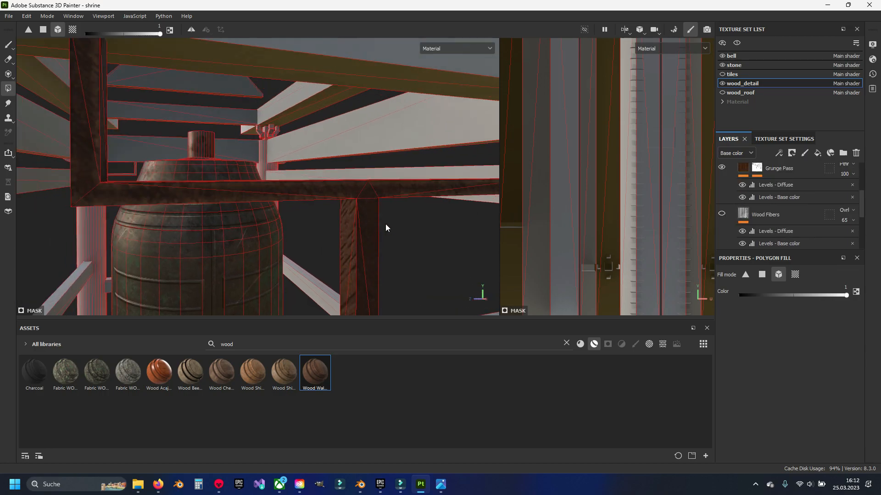
Compare the bars with and without the Grunge Pass layer, and hide the Wood Fibers 2 layer of Wood Walnut
scroll(736, 225, "down", 2)
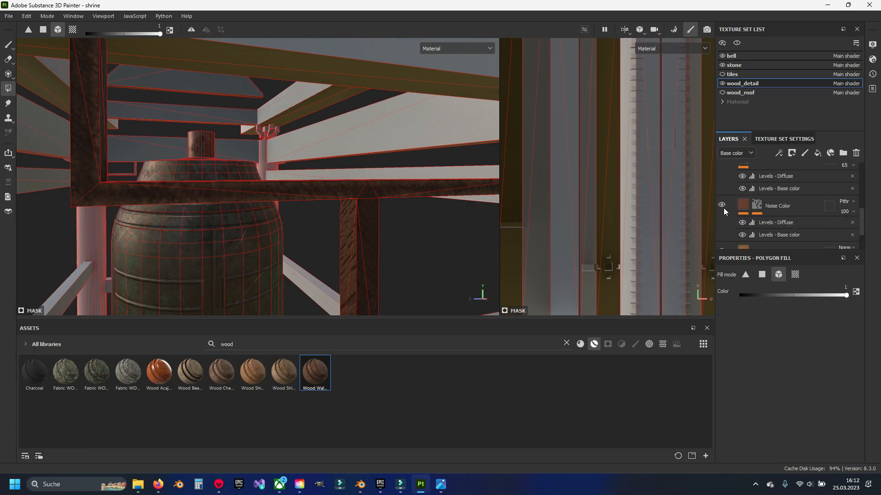
scroll(724, 206, "down", 3)
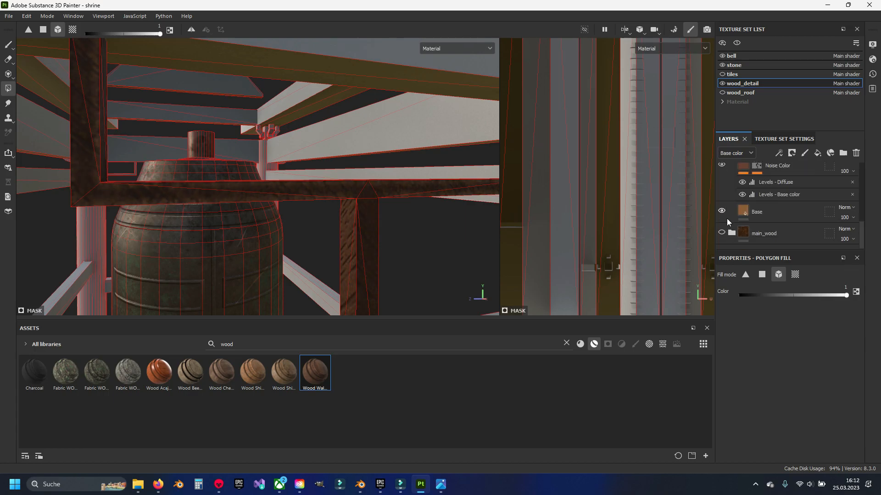
scroll(728, 206, "up", 3)
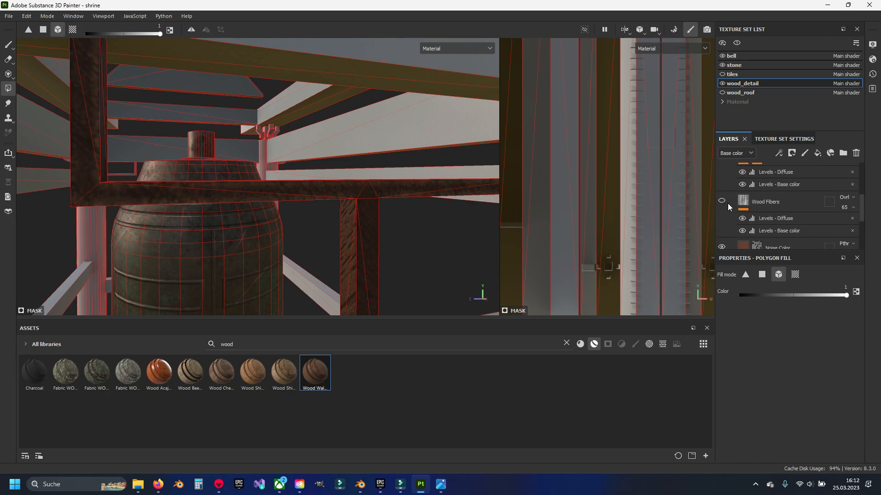
left_click(722, 183)
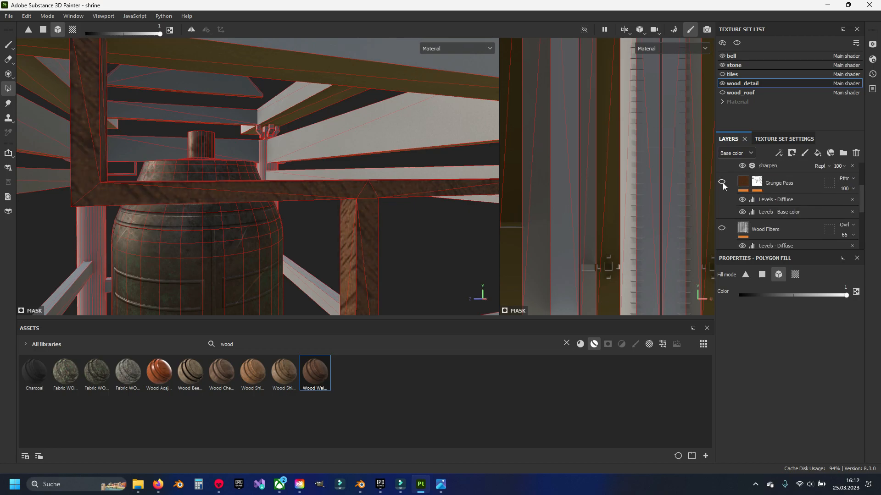
left_click(722, 183)
scroll(725, 188, "up", 2)
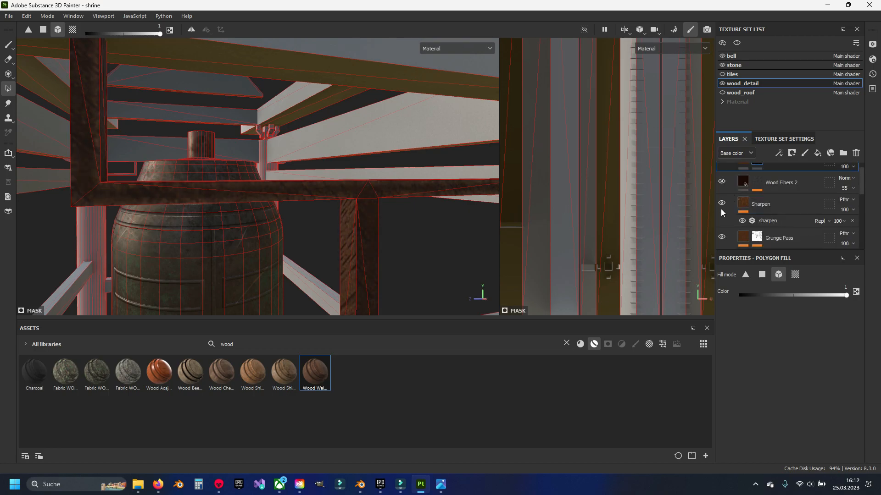
scroll(720, 209, "up", 1)
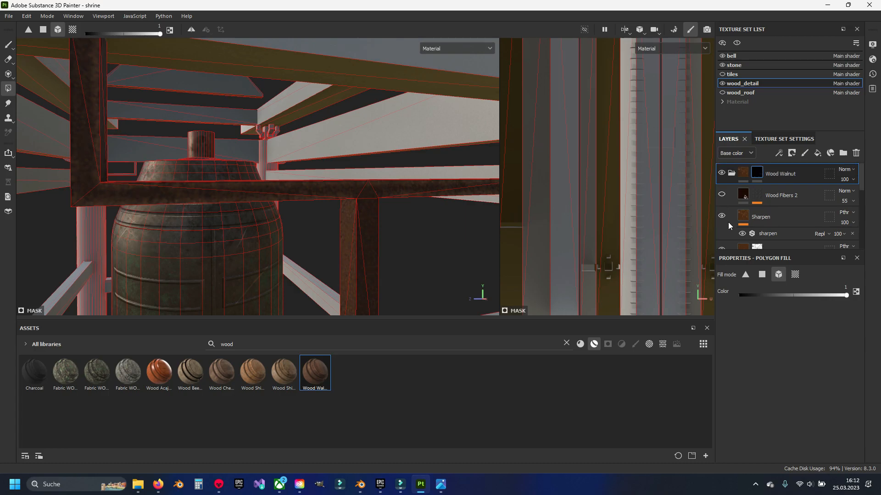
Toggle main_wood and the Base layer of Wood Walnut to compare their effect on the lattice bars
scroll(730, 222, "down", 3)
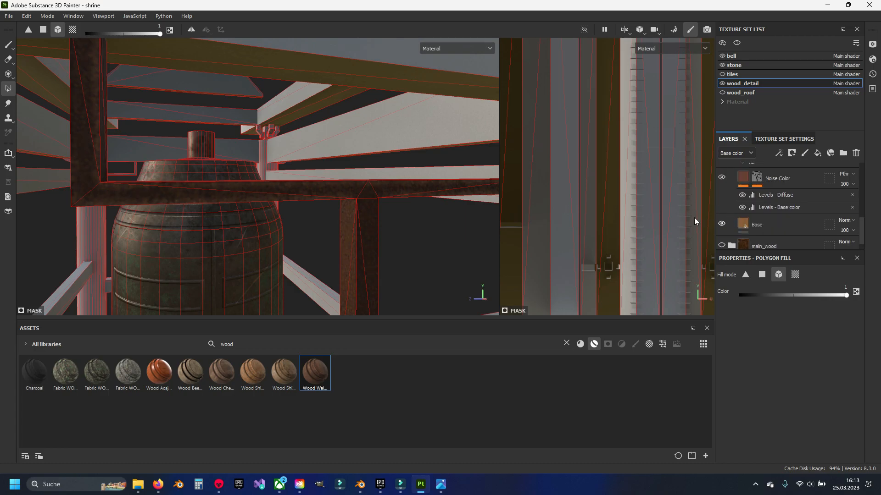
scroll(732, 232, "down", 1)
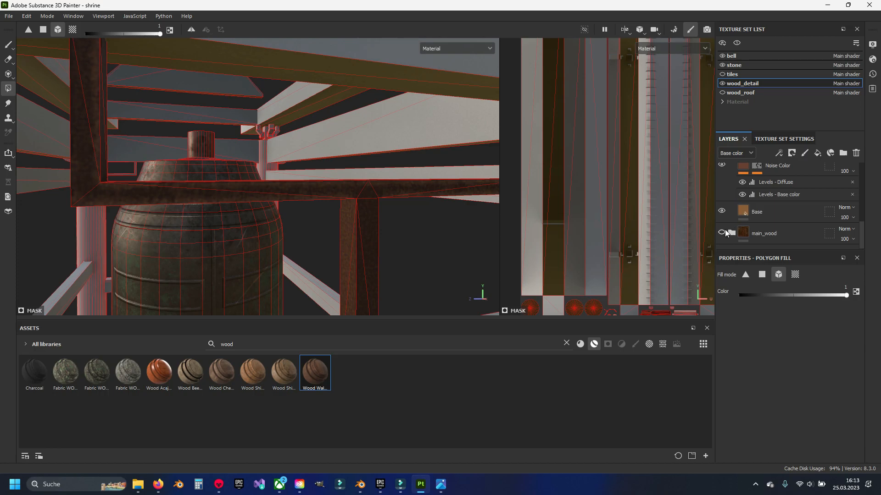
left_click(721, 233)
left_click(722, 233)
left_click(742, 210)
scroll(786, 352, "down", 5)
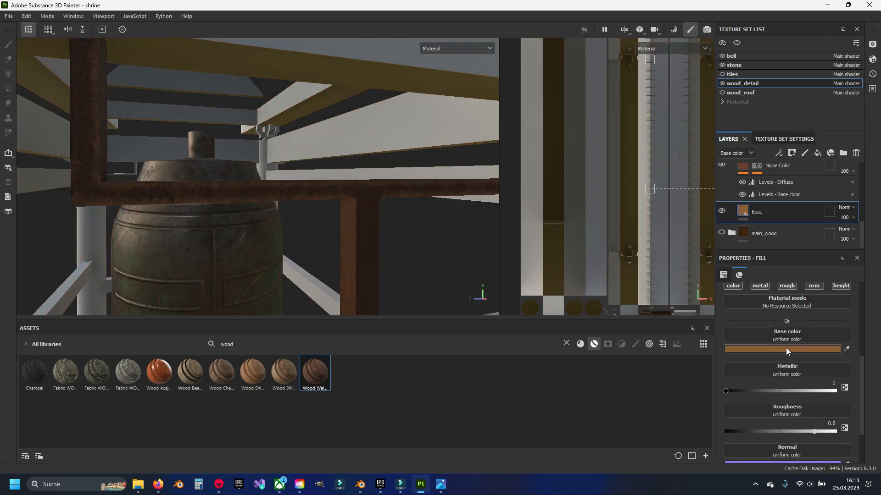
left_click(721, 212)
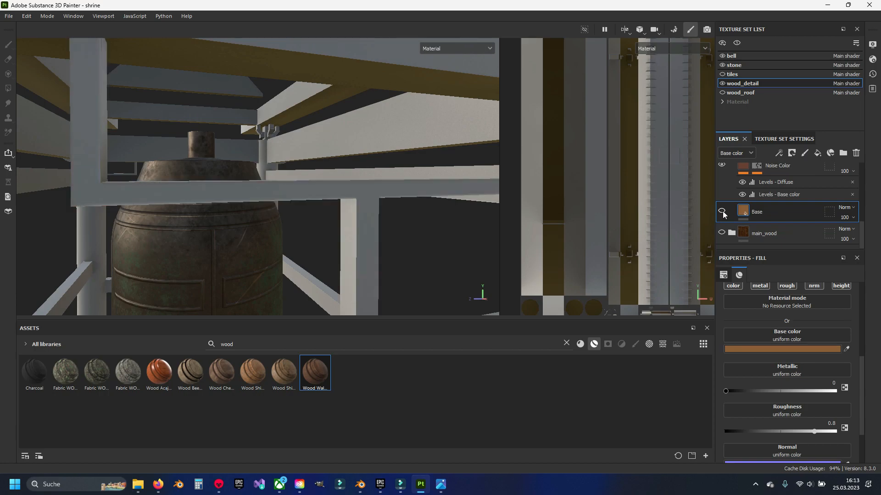
left_click(721, 212)
Lighten the base color of Wood Walnut's Base layer to a pale peach, judging it on the lattice bars
scroll(802, 389, "down", 2)
scroll(802, 388, "up", 3)
scroll(802, 389, "up", 3)
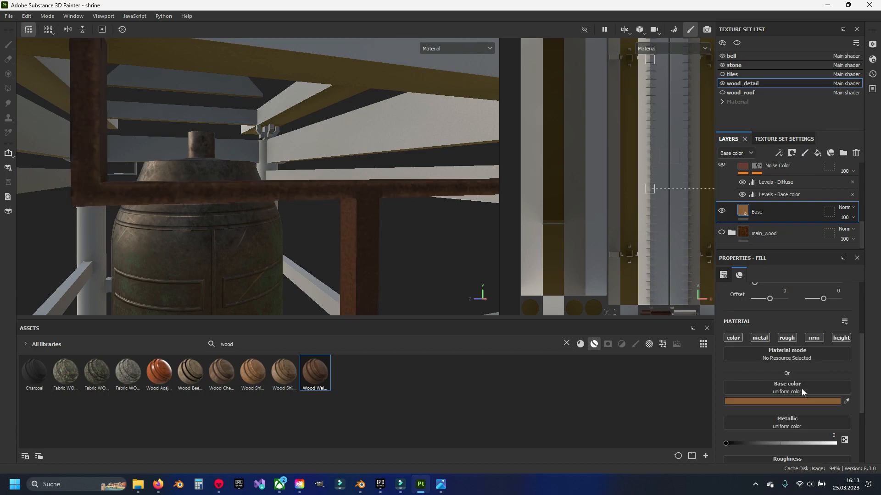
scroll(802, 389, "down", 4)
left_click(792, 346)
left_click_drag(741, 367, 721, 337)
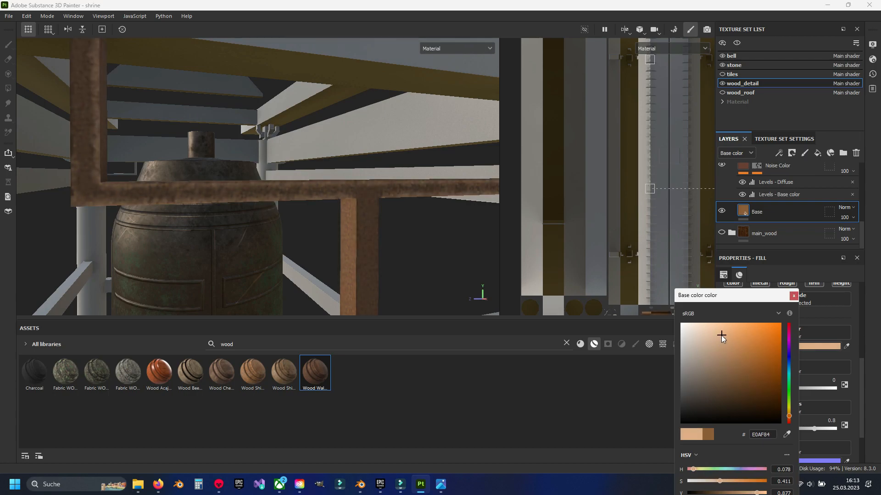
scroll(322, 210, "up", 2)
scroll(322, 210, "down", 8)
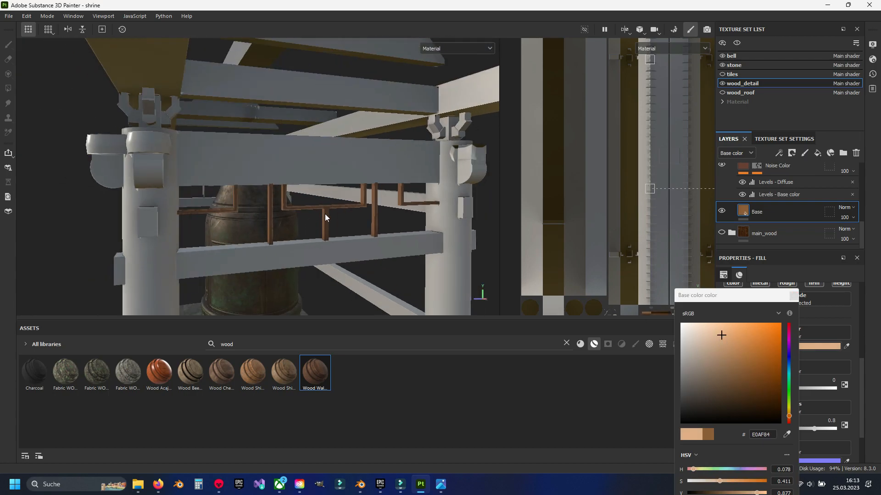
scroll(323, 214, "up", 6)
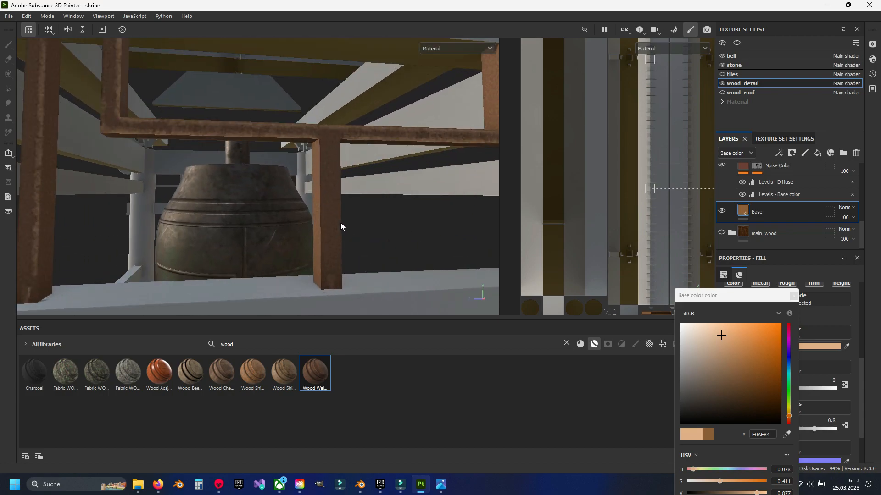
scroll(341, 223, "down", 3)
left_click_drag(340, 223, 324, 227, "alt")
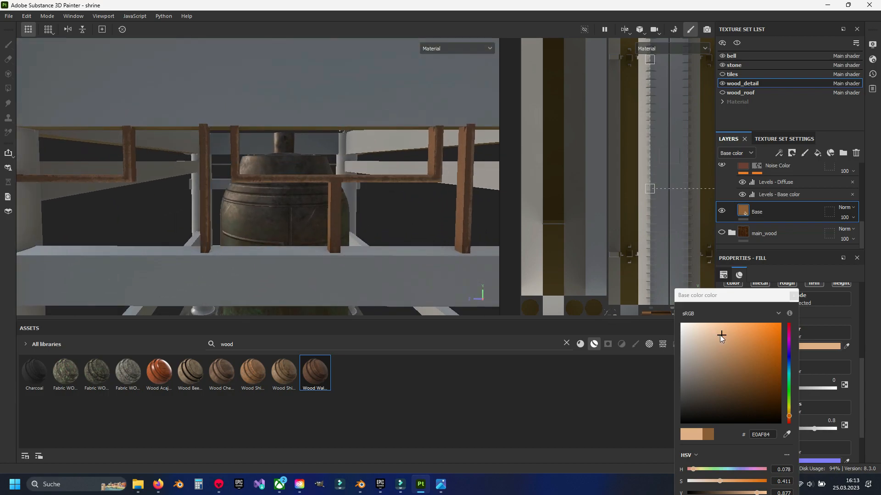
left_click_drag(720, 336, 718, 324)
left_click(791, 296)
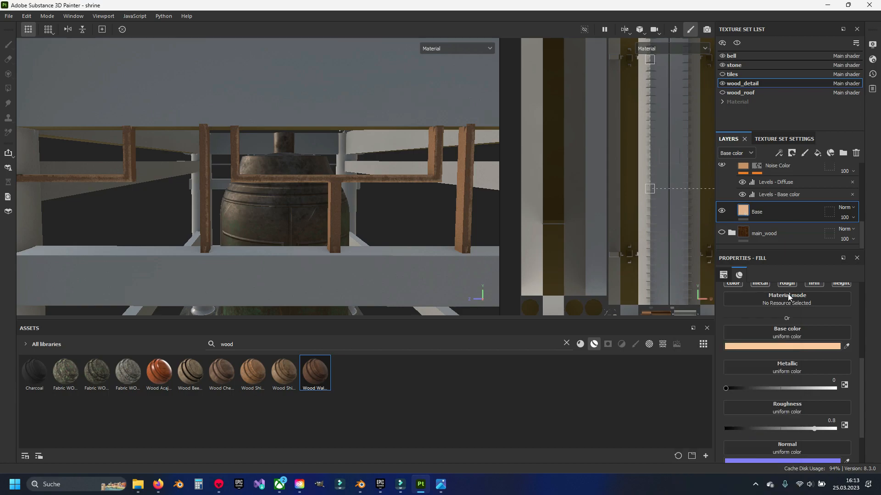
Show the main_wood group again and check the lightened lattice bars against the dark beams
left_click(722, 233)
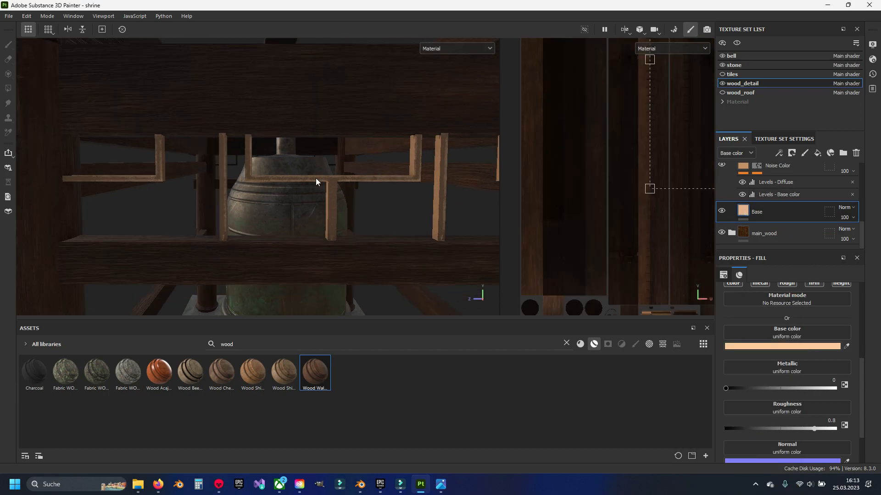
left_click_drag(315, 181, 270, 218, "alt")
scroll(756, 213, "up", 3)
scroll(755, 213, "up", 2)
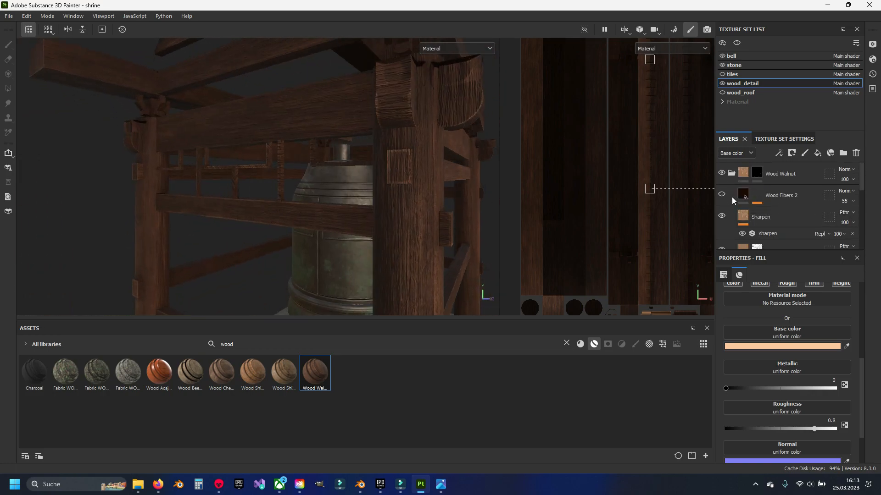
Collapse the Wood Walnut group and polygon-fill its mask over the lattice bars on the adjacent side of the shrine
left_click(731, 174)
left_click(752, 173)
left_click_drag(367, 192, 239, 154, "alt")
left_click(225, 138)
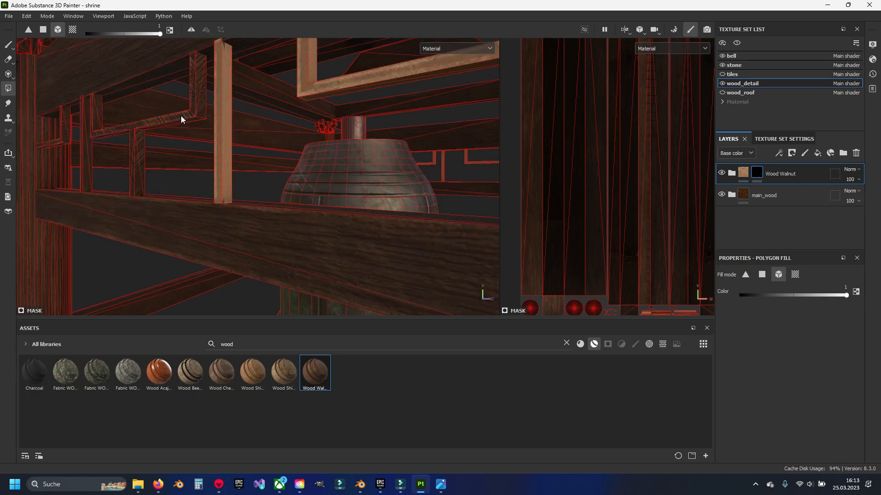
left_click(181, 116)
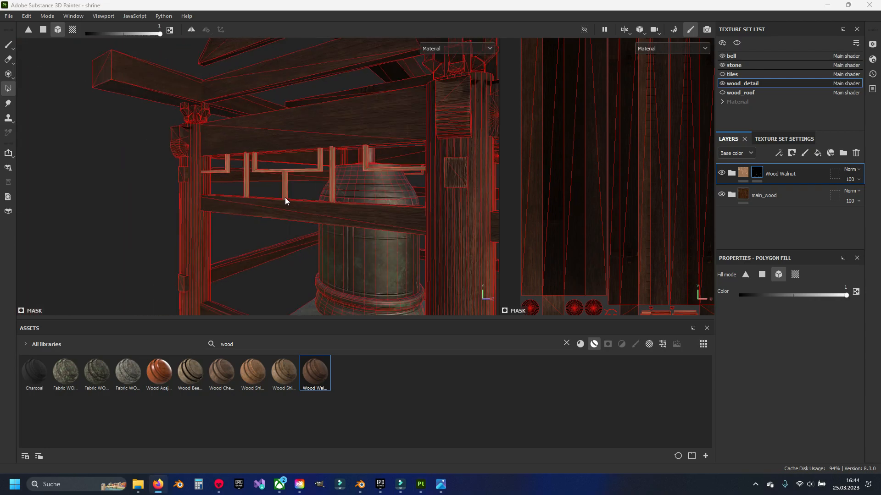
Switch from Polygon Fill to the Paint tool and examine the lattice bars and beams around the shrine
left_click_drag(285, 199, 71, 95, "alt")
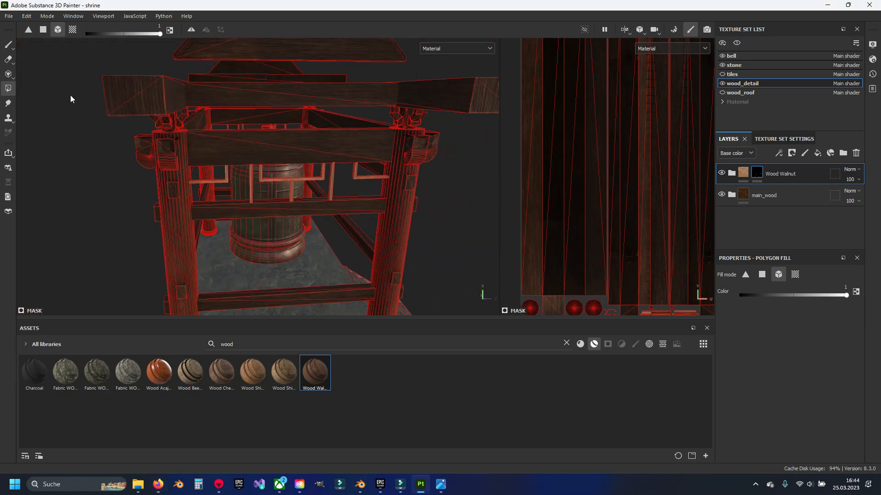
left_click(7, 48)
mouse_move(194, 225)
left_mouse_down("alt")
mouse_move(246, 217)
mouse_move(289, 225)
left_mouse_up("alt")
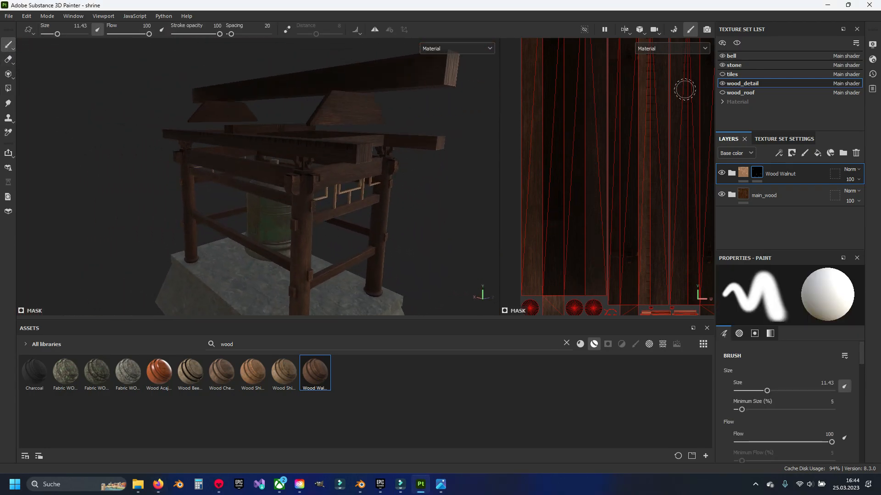
Show the tiles and wood_roof texture sets, and toggle wood_detail off and on to inspect the roof's underside
left_click(722, 75)
left_click(722, 93)
left_click_drag(279, 235, 336, 177, "alt")
scroll(337, 257, "up", 2)
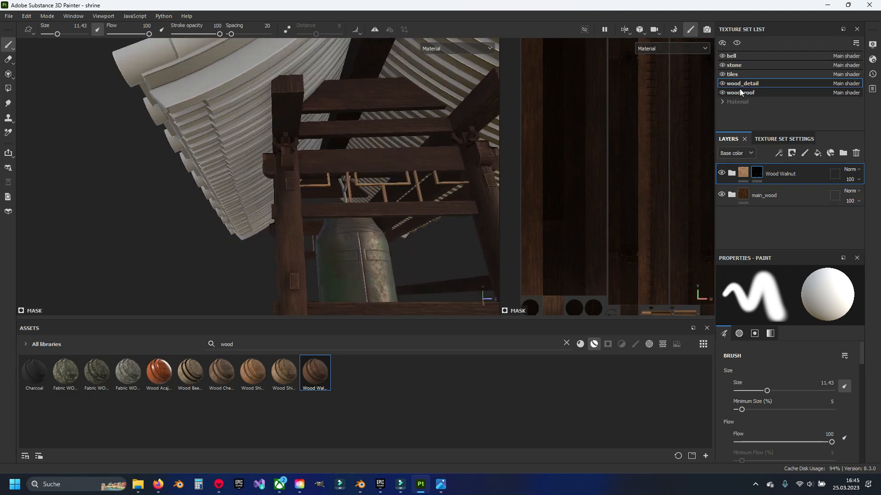
left_click(723, 83)
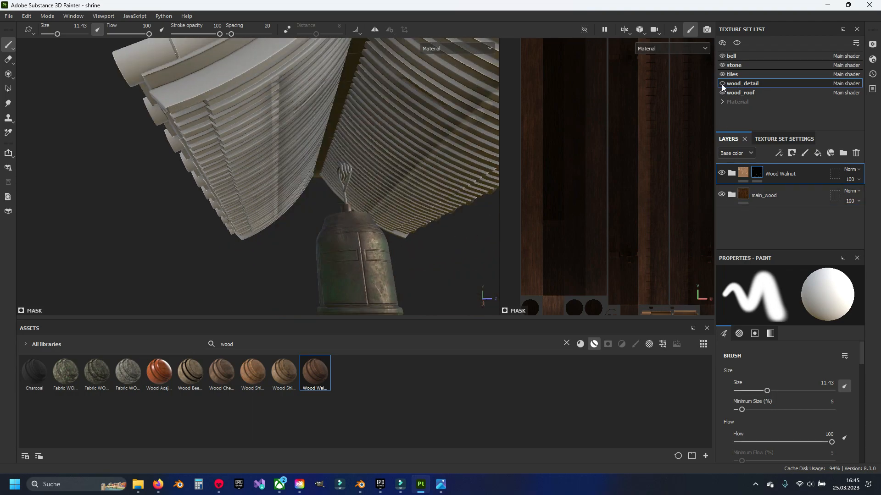
left_click(723, 84)
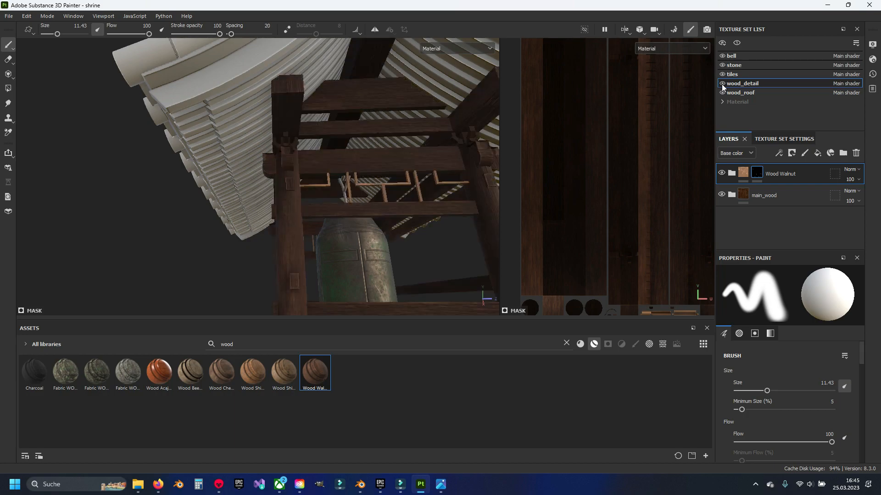
Select both the Wood Walnut and main_wood groups of wood_detail and switch to the wood_roof texture set
left_click(784, 176)
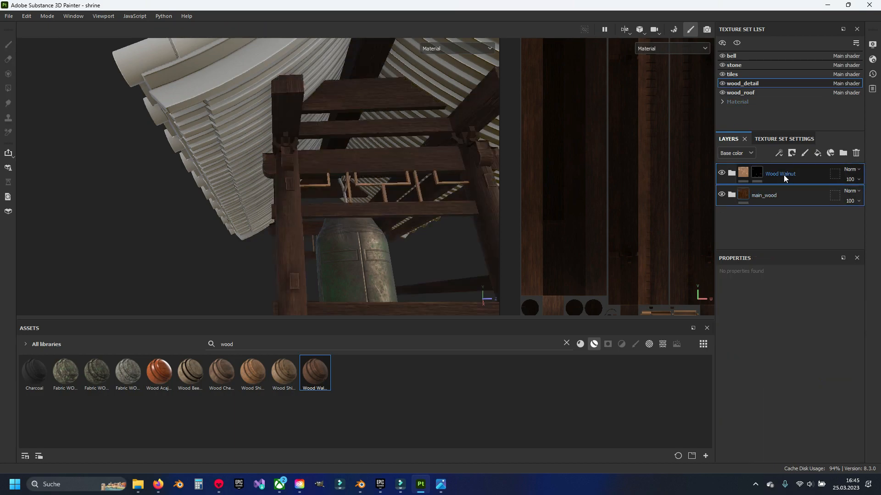
left_click(755, 94)
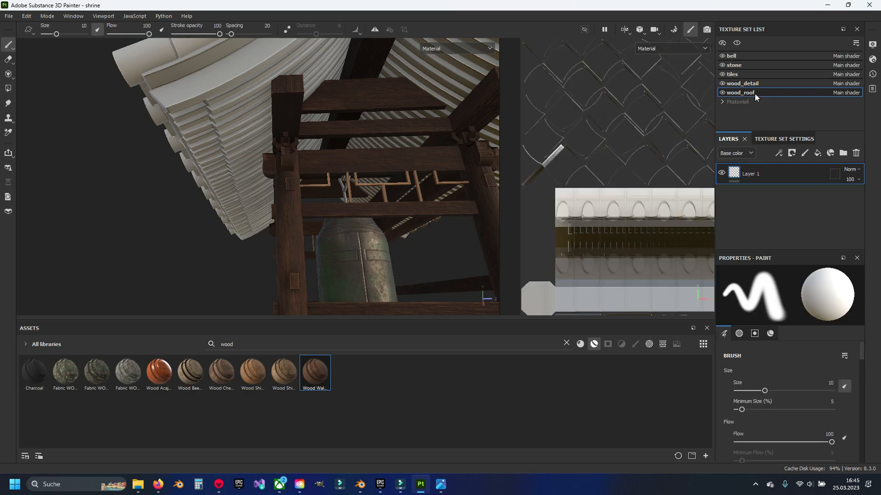
Replace Layer 1 in the wood_roof texture set with the copied Wood Walnut and main_wood layer folders
key("Delete")
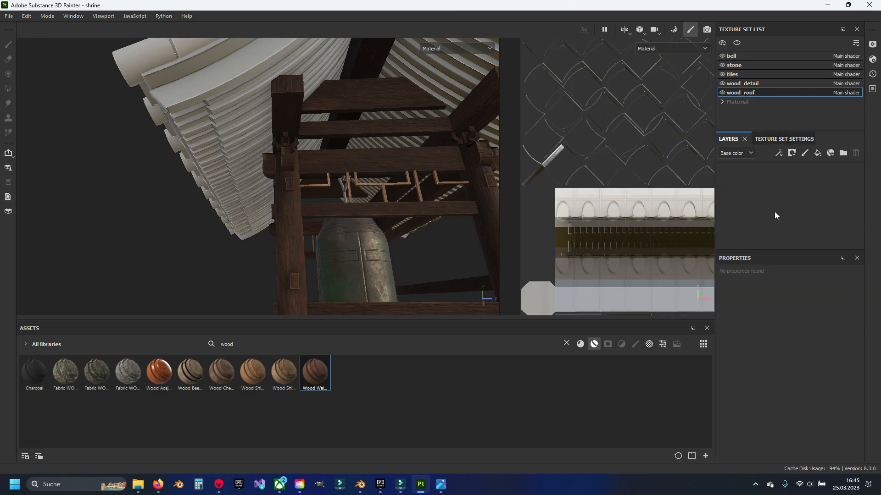
key("ctrl+v")
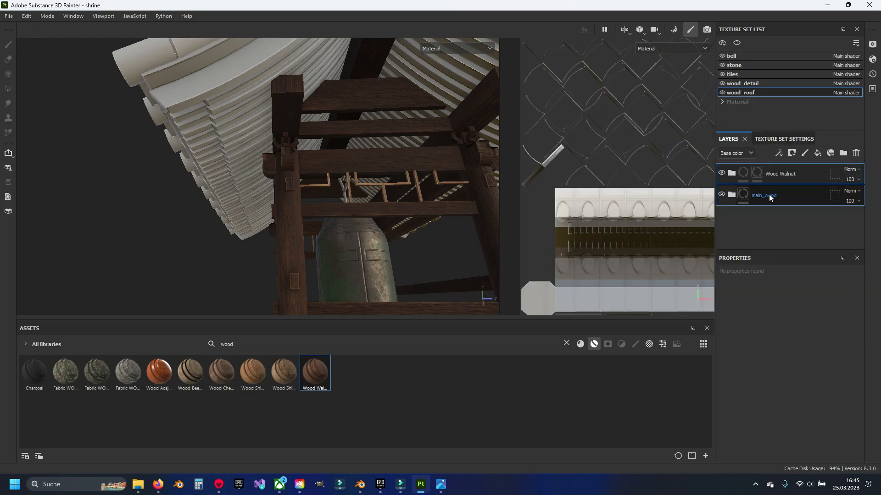
right_click(759, 171)
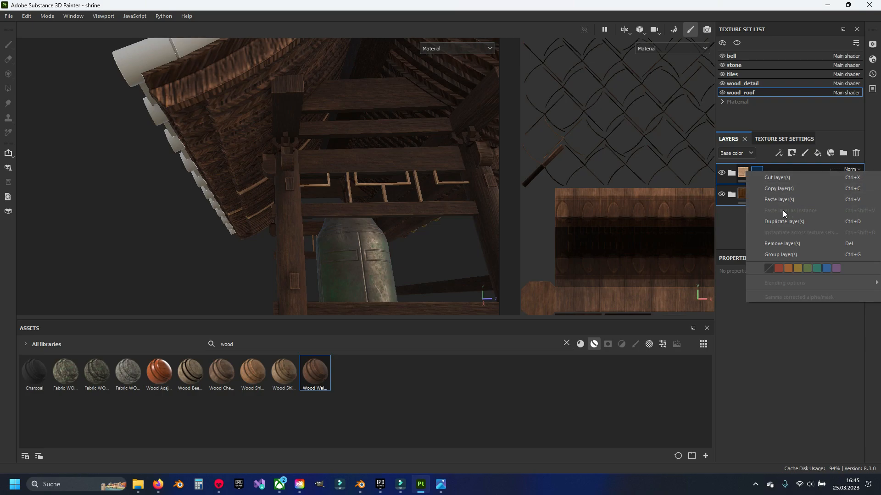
left_click(741, 214)
Clear the mask on the Wood Walnut layer folder
left_click(752, 174)
right_click(753, 174)
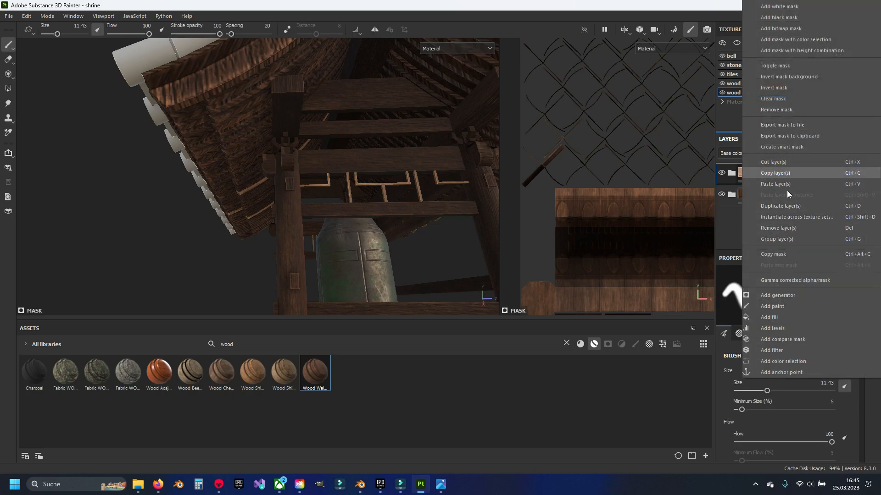
left_click(784, 98)
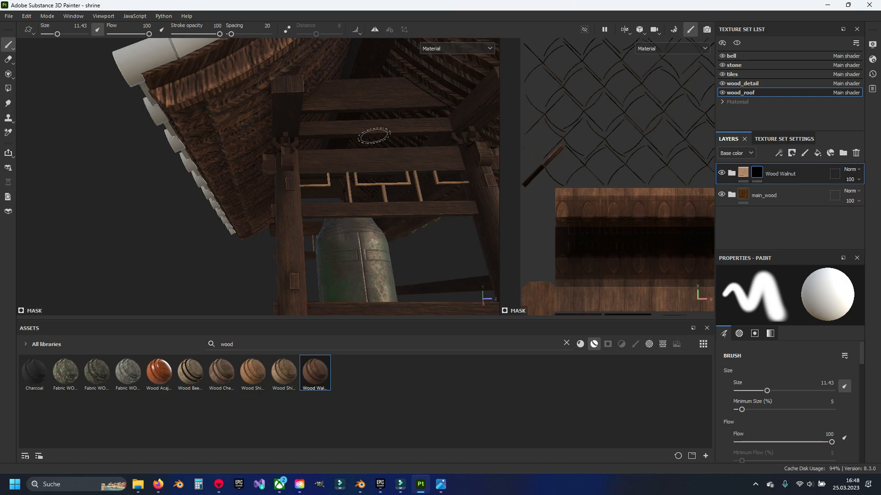
Hide the main_wood folder and remove the mask from the Wood Walnut folder
scroll(312, 154, "down", 4)
left_click_drag(285, 128, 289, 178, "alt")
scroll(291, 183, "up", 5)
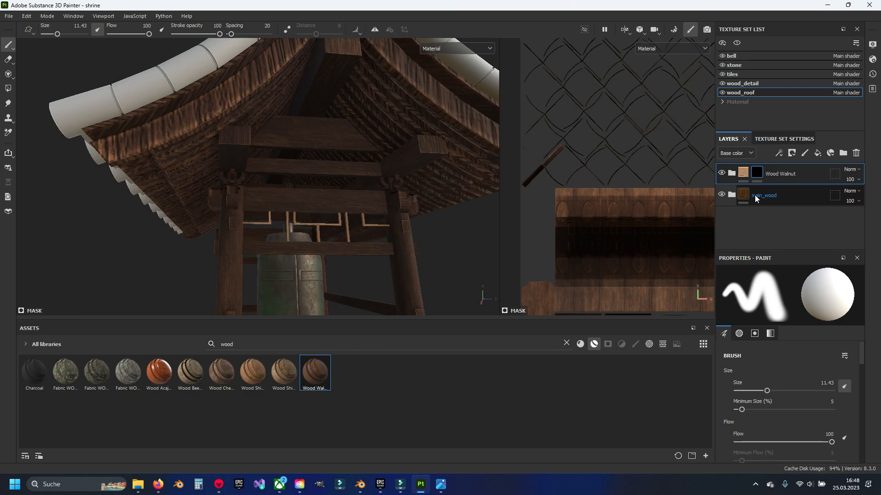
left_click_drag(192, 151, 236, 176, "alt")
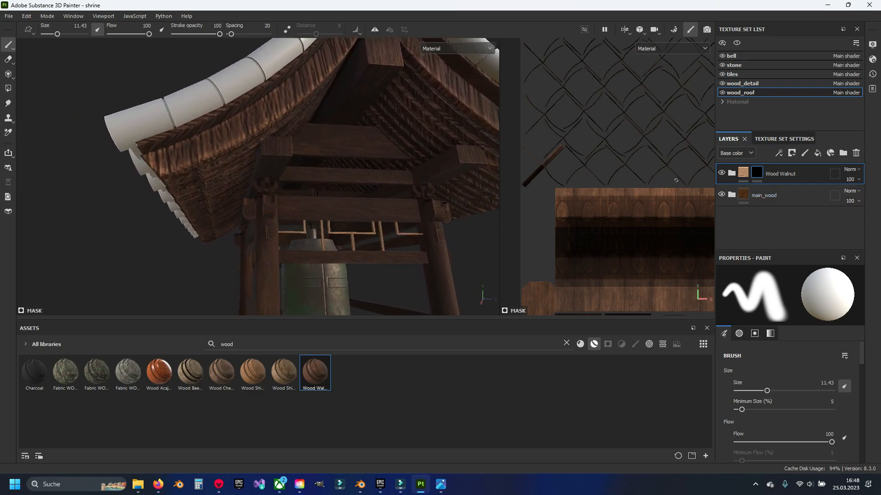
right_click(757, 197)
left_click(728, 222)
left_click(722, 195)
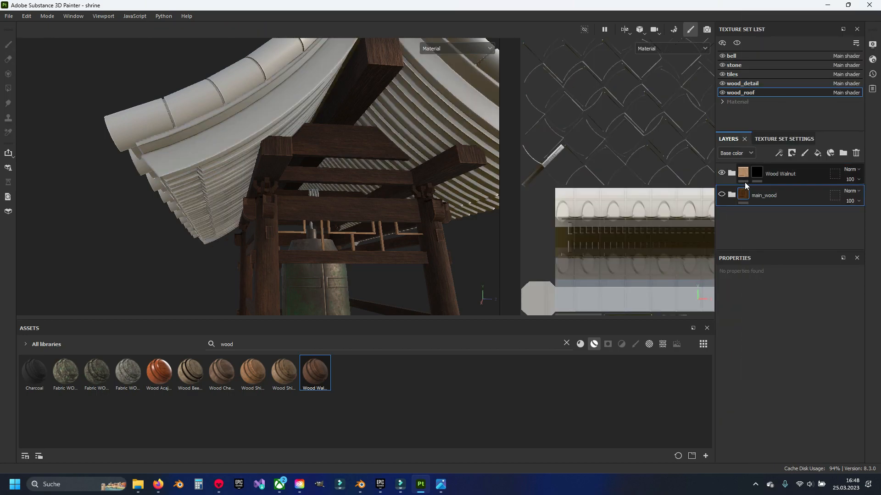
right_click(744, 183)
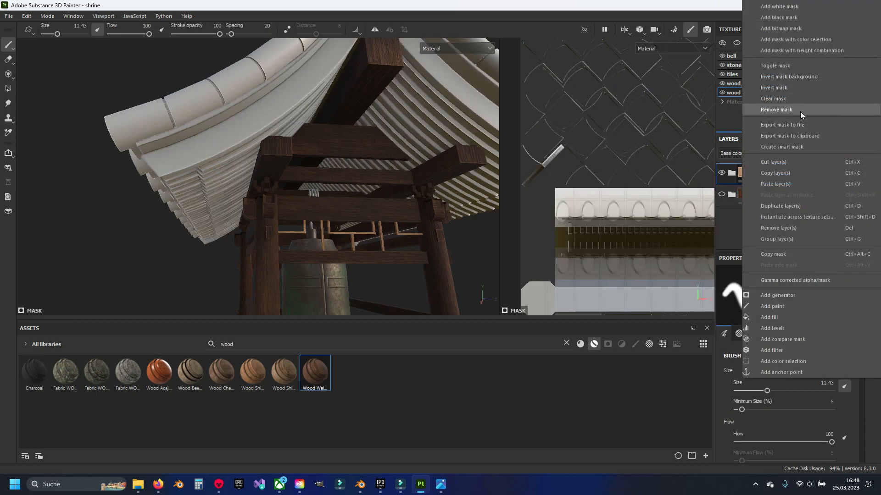
left_click(776, 110)
Examine the light walnut wood on the roof's gable, eaves and underside from several angles and distances
scroll(286, 178, "down", 3)
left_click_drag(285, 177, 246, 244, "alt")
scroll(297, 187, "down", 3)
scroll(274, 161, "up", 4)
scroll(241, 146, "up", 3)
scroll(247, 249, "down", 4)
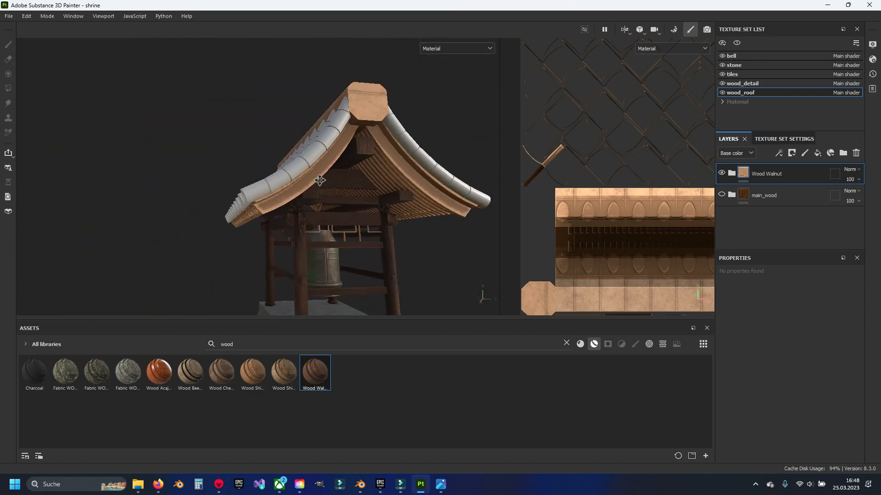
left_click_drag(320, 181, 273, 220, "alt")
left_click_drag(209, 216, 253, 185, "alt")
scroll(254, 184, "up", 3)
scroll(253, 184, "down", 3)
left_click_drag(404, 211, 340, 233, "alt")
middle_click_drag(340, 233, 170, 211, "alt")
left_click_drag(367, 208, 289, 139, "alt")
middle_click_drag(347, 210, 182, 157, "alt")
scroll(271, 157, "down", 2)
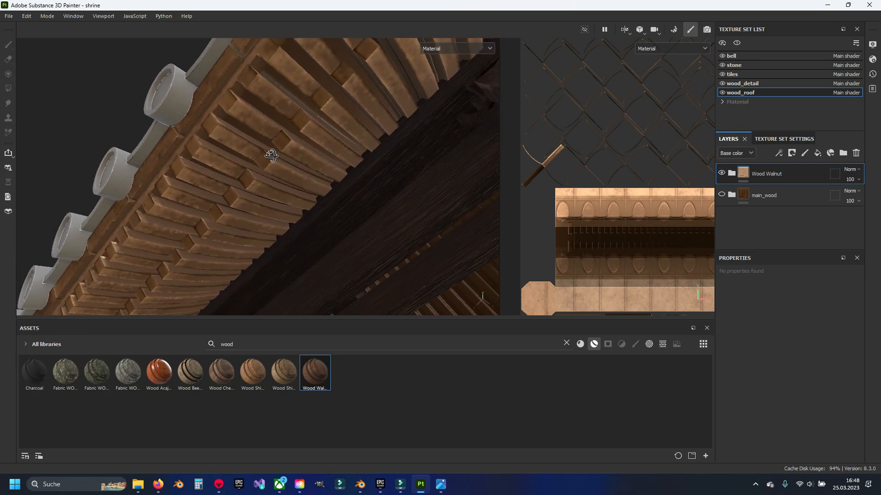
left_click_drag(271, 157, 341, 228, "alt")
scroll(249, 199, "up", 3)
scroll(249, 199, "down", 5)
scroll(252, 191, "down", 5)
scroll(296, 218, "down", 3)
middle_click_drag(159, 219, 250, 222, "alt")
left_click_drag(250, 222, 269, 204, "alt")
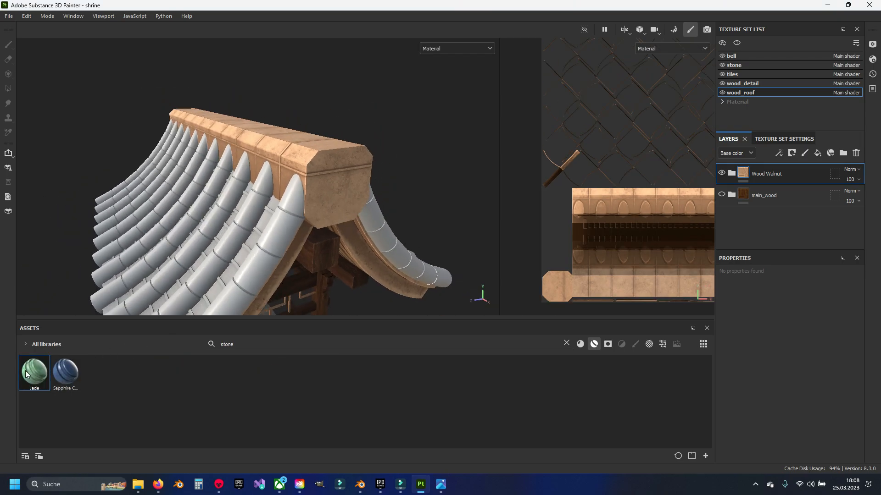
Add the Jade smart material above Wood Walnut in the wood_roof stack and expand its folder
left_click_drag(26, 374, 780, 164)
scroll(332, 168, "up", 2)
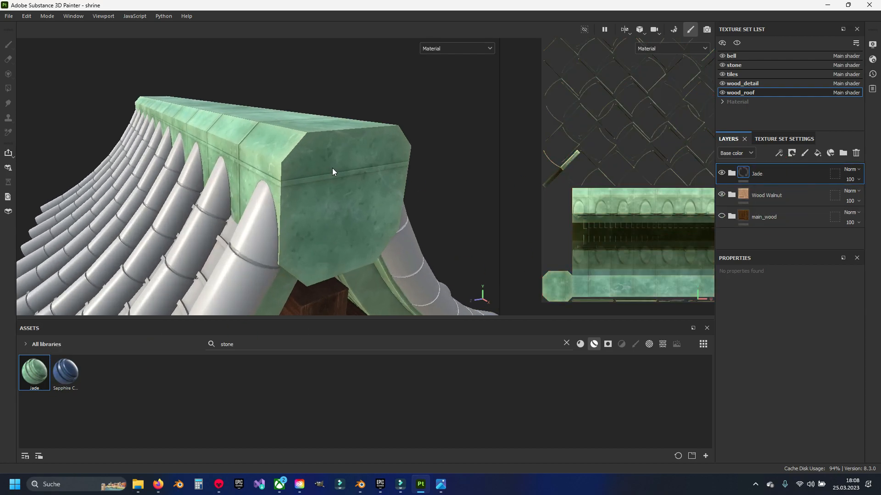
left_click(731, 173)
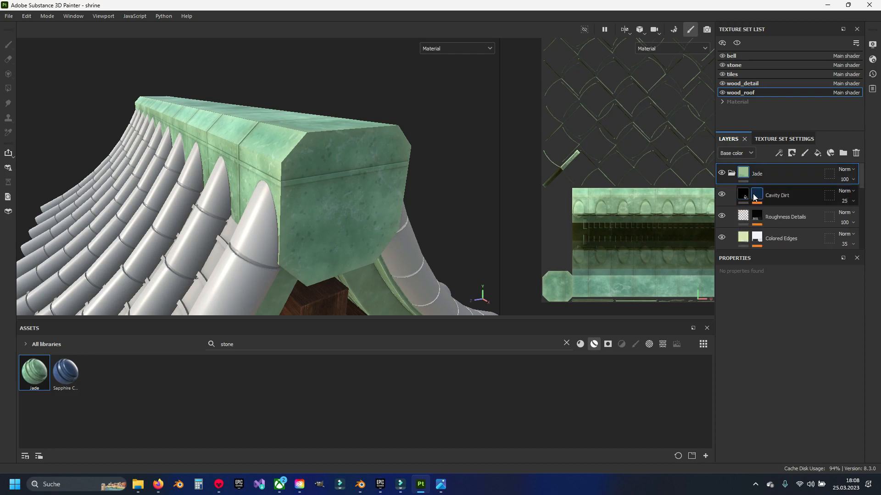
Change the base color of the Jade material's Base layer to a muted grey-green
scroll(763, 219, "down", 3)
scroll(762, 216, "down", 5)
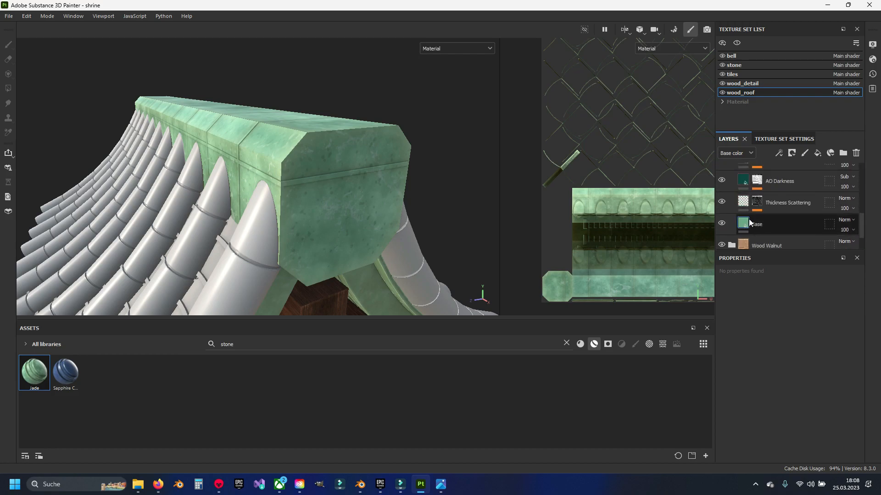
left_click(762, 223)
left_click(800, 370)
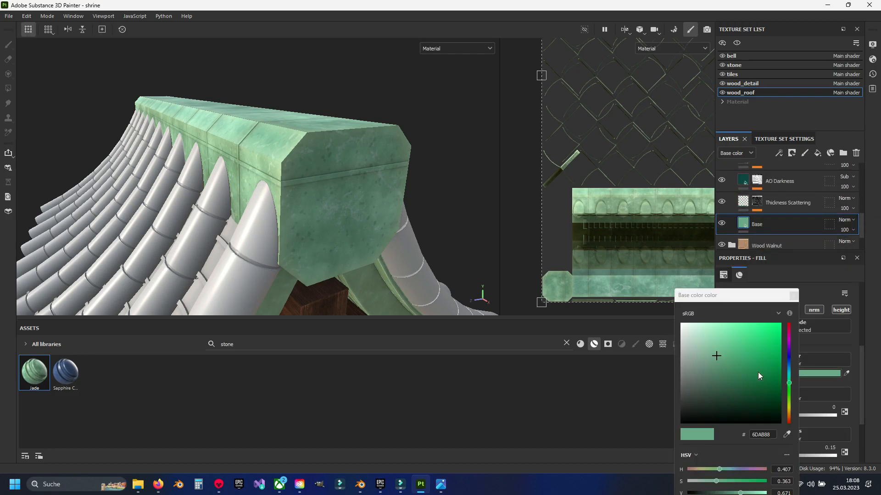
left_click_drag(692, 362, 690, 379)
left_click(794, 298)
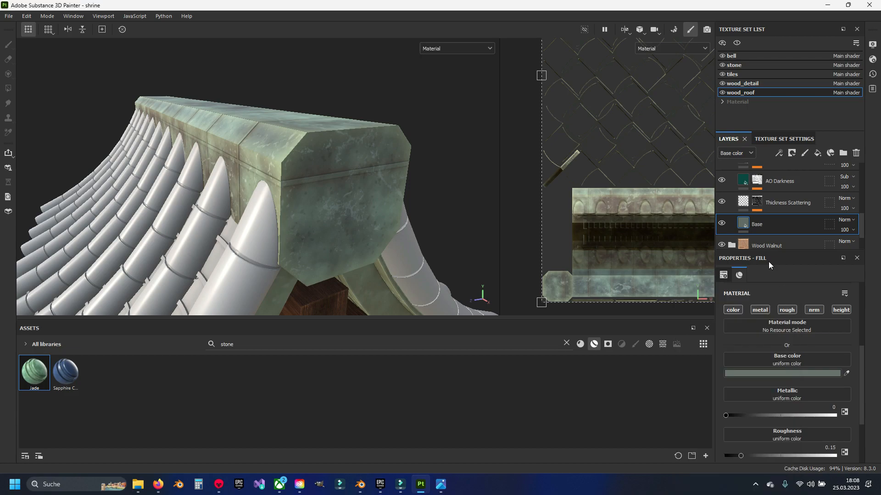
Set the base color of the Jade material's AO Darkness layer to the grey 595C5C
left_click(780, 181)
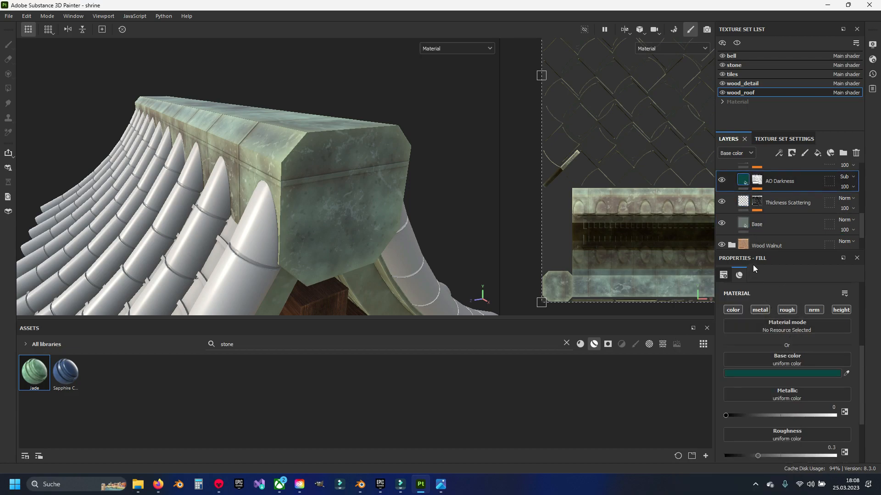
left_click(779, 373)
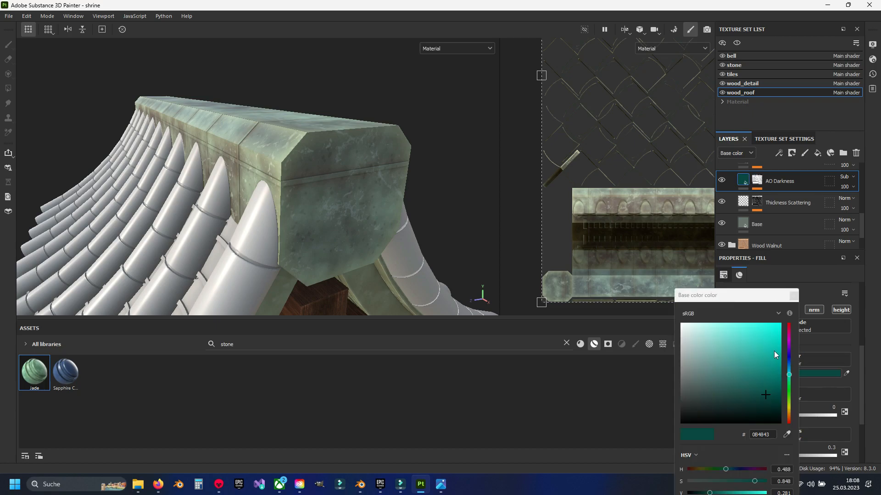
left_click(694, 394)
left_click_drag(688, 395, 684, 387)
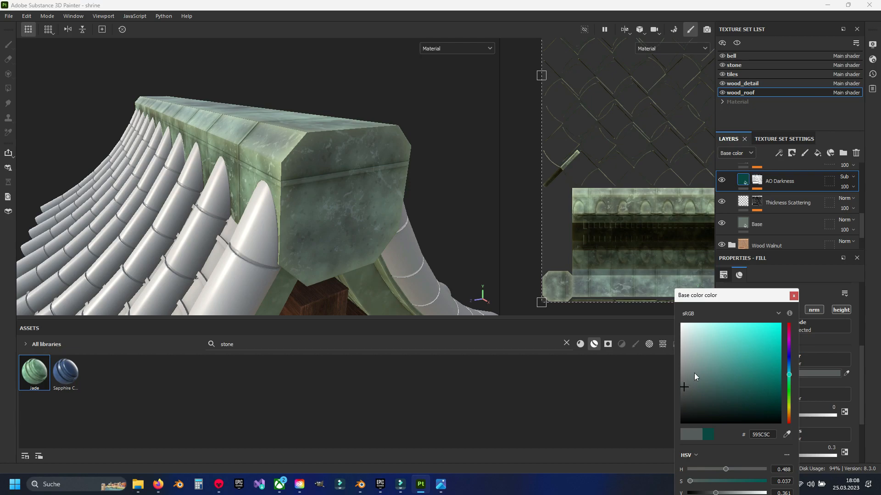
left_click(794, 296)
Change the Cloud Colors layer's base color to a dark, desaturated grey-green
scroll(753, 211, "up", 1)
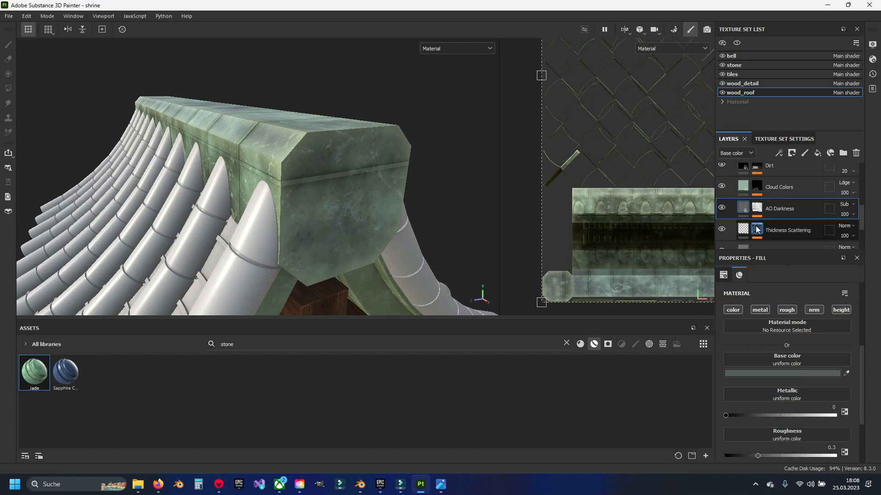
left_click(744, 187)
left_click(783, 375)
left_click_drag(701, 355, 683, 391)
left_click_drag(362, 225, 411, 216, "alt")
left_click(793, 295)
Set the Veins layer's base color to the near-white F2FFF5
scroll(787, 197, "up", 3)
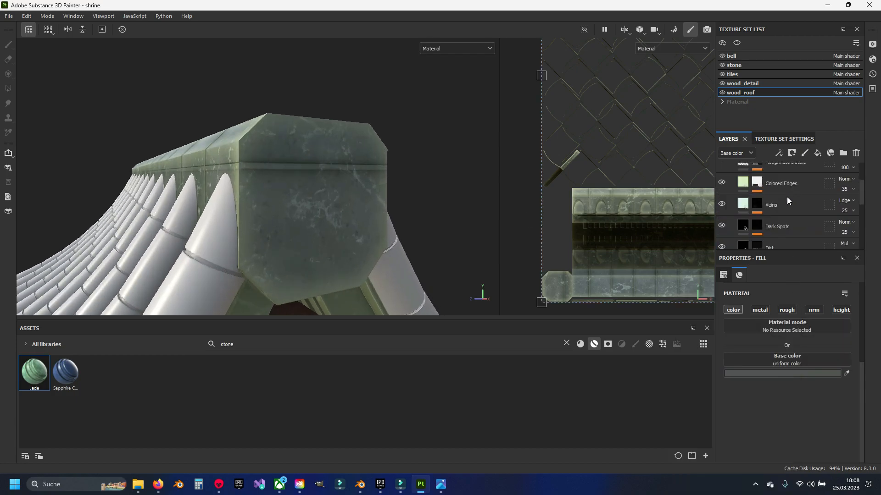
left_click(786, 197)
scroll(786, 197, "up", 1)
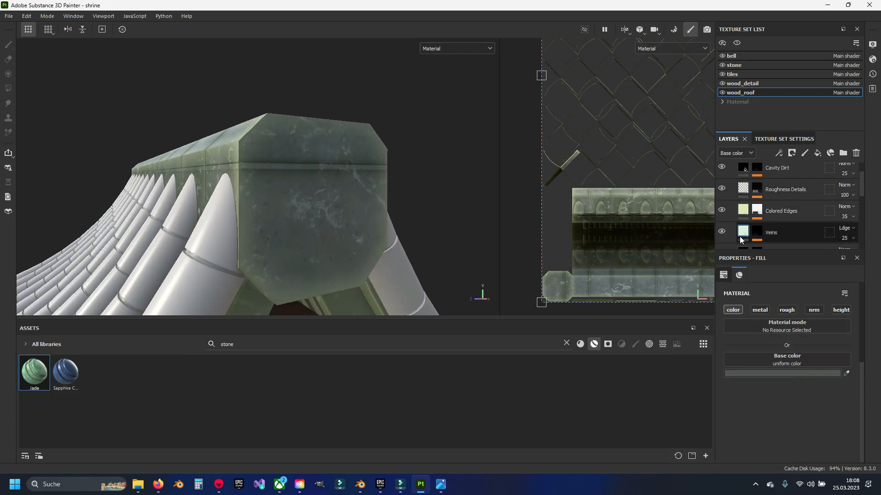
left_click(757, 375)
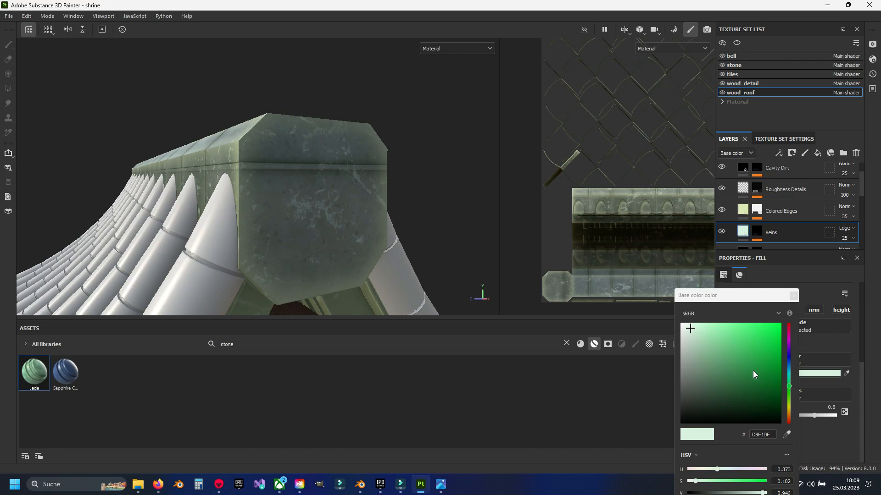
mouse_move(687, 348)
left_mouse_down()
mouse_move(686, 356)
mouse_move(683, 330)
left_mouse_up()
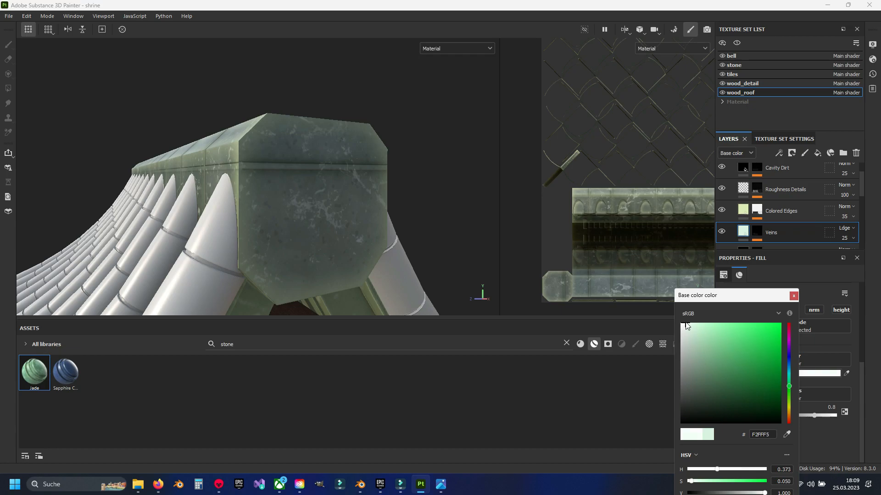
left_click(793, 295)
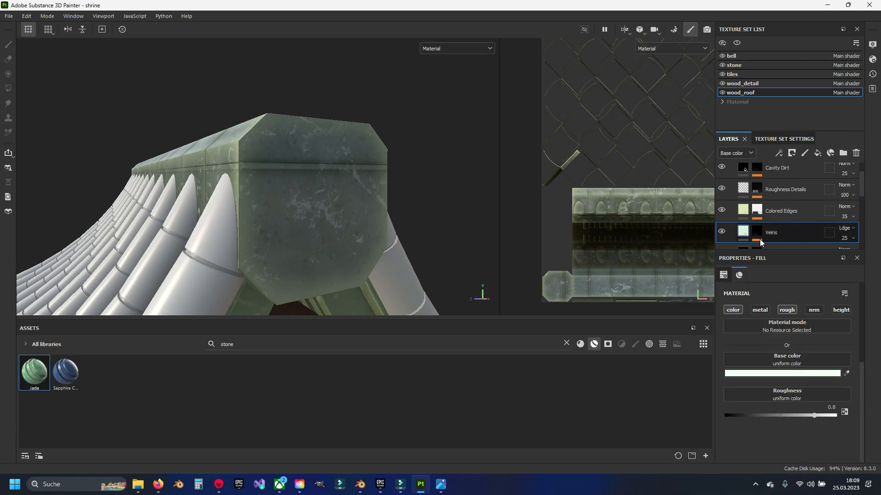
Compare the roof with and without Colored Edges, change that layer's base color to a muted olive grey, and collapse the Jade folder
left_click(722, 211)
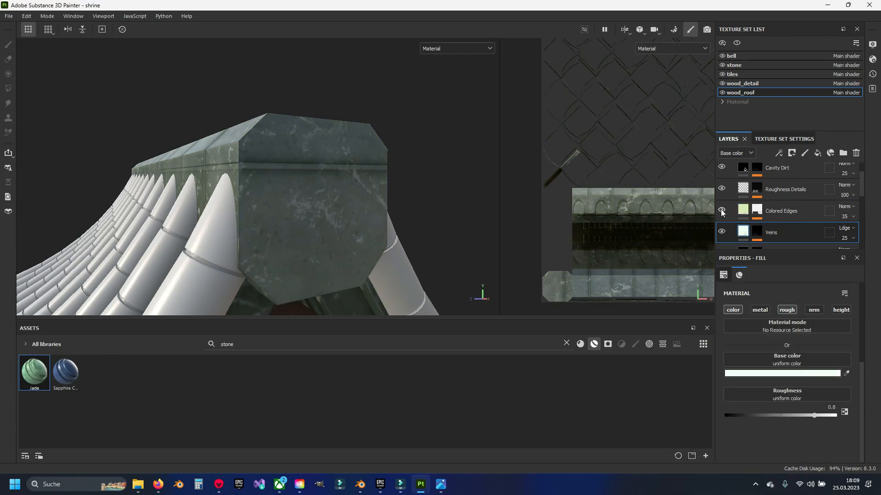
left_click(721, 211)
left_click(780, 212)
left_click(770, 372)
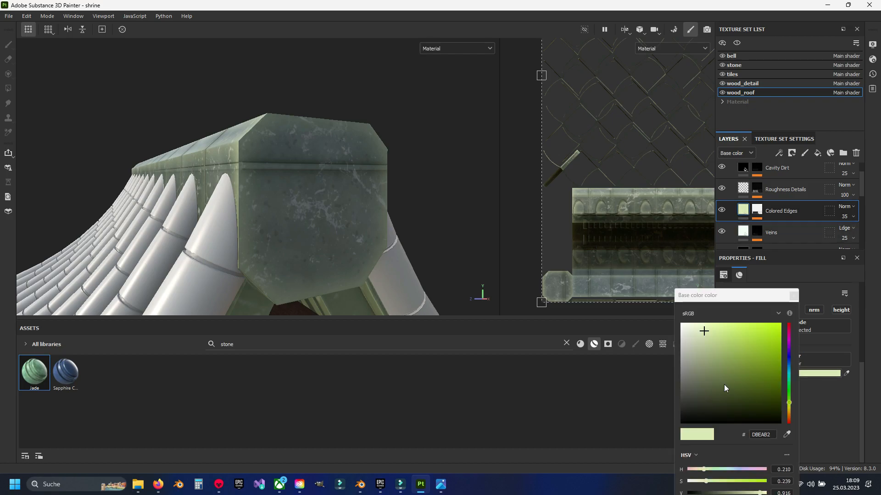
left_click_drag(690, 340, 690, 379)
left_click(793, 295)
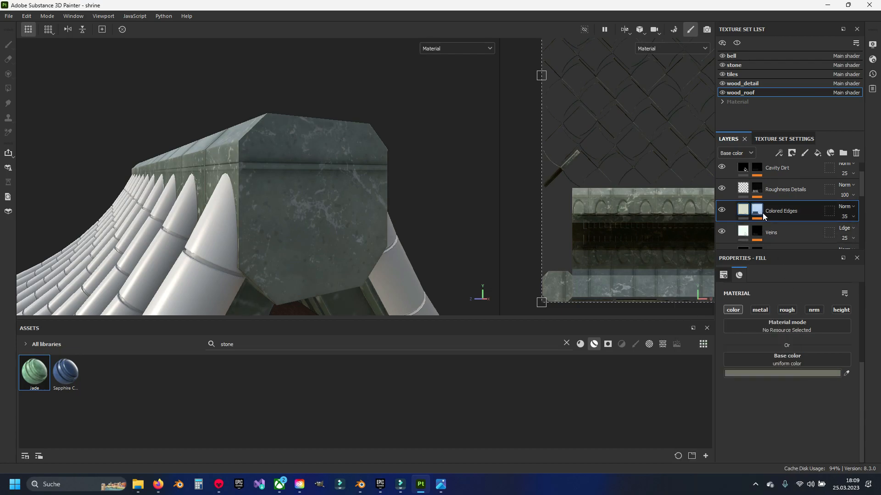
scroll(764, 213, "up", 3)
left_click(732, 173)
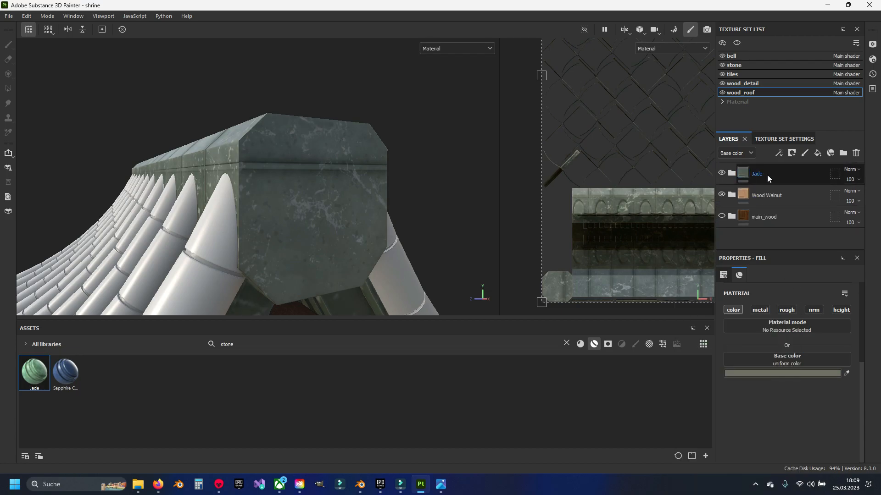
Add a black mask to the Jade folder and reveal the material on the roof's ridge beam with Polygon Fill
left_click(767, 175)
scroll(285, 227, "down", 2)
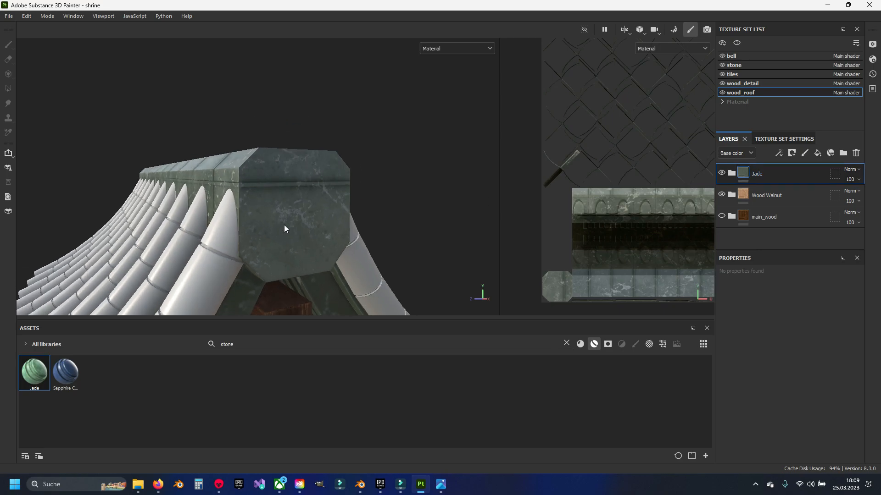
right_click(777, 171)
left_click(779, 19)
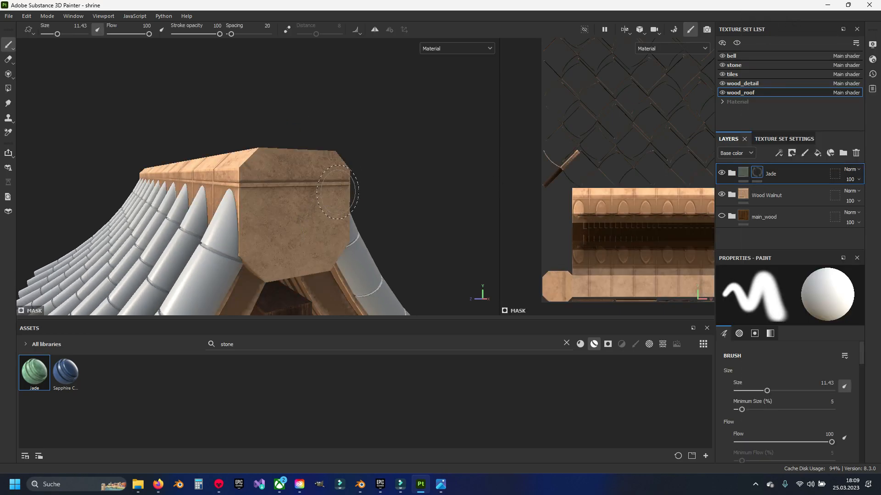
left_click(8, 88)
left_click(276, 217)
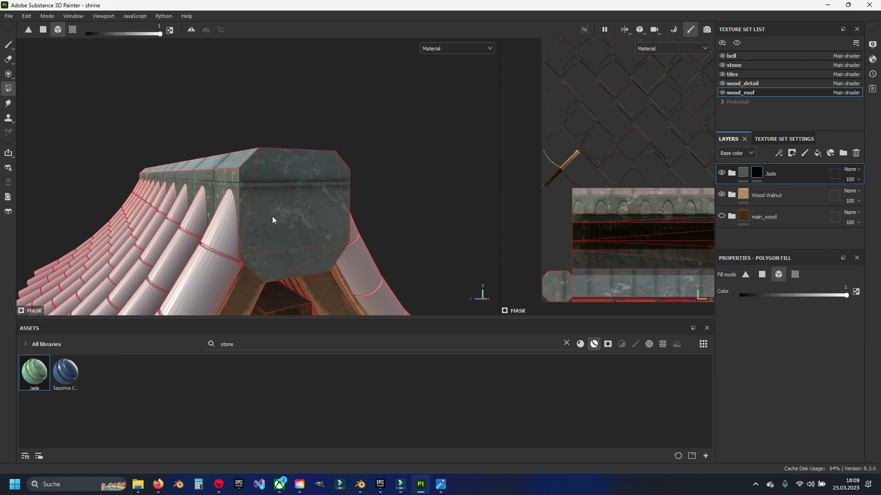
left_click(8, 45)
Inspect the ridge and gable, then compare the roof wood with and without the Grunge Pass layer in the Wood Walnut folder
right_click_drag(290, 220, 278, 235, "alt")
left_click_drag(295, 214, 277, 173, "alt")
right_click_drag(276, 173, 316, 201, "alt")
left_click_drag(317, 220, 337, 248, "alt")
middle_click_drag(379, 229, 394, 158, "alt")
left_click_drag(328, 220, 323, 201, "alt")
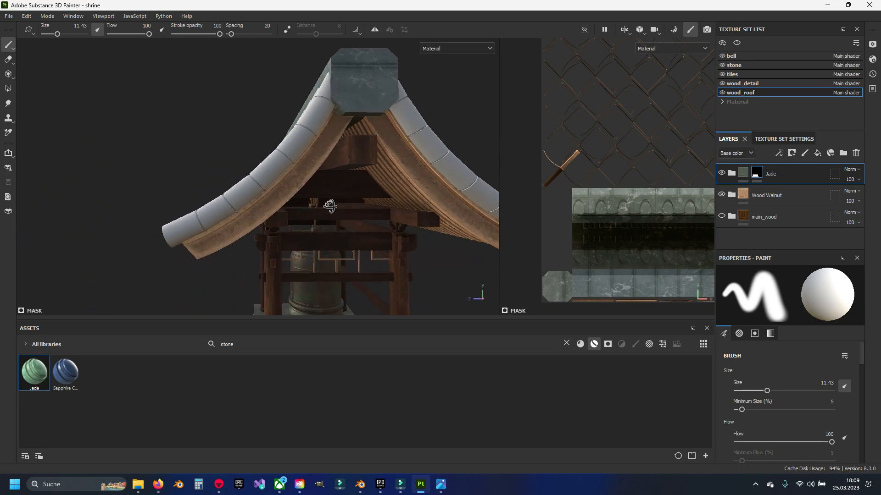
left_click(732, 197)
scroll(732, 203, "down", 3)
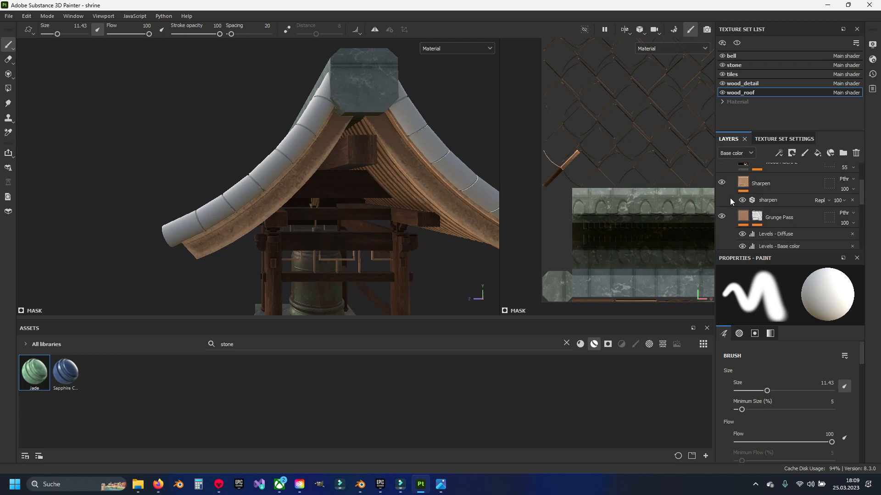
scroll(262, 212, "up", 2)
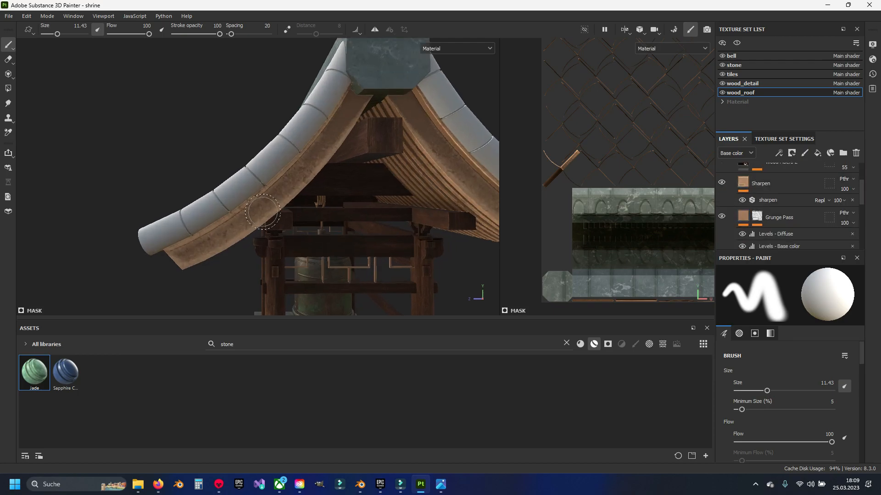
left_click(721, 217)
left_click(722, 218)
scroll(762, 187, "down", 2)
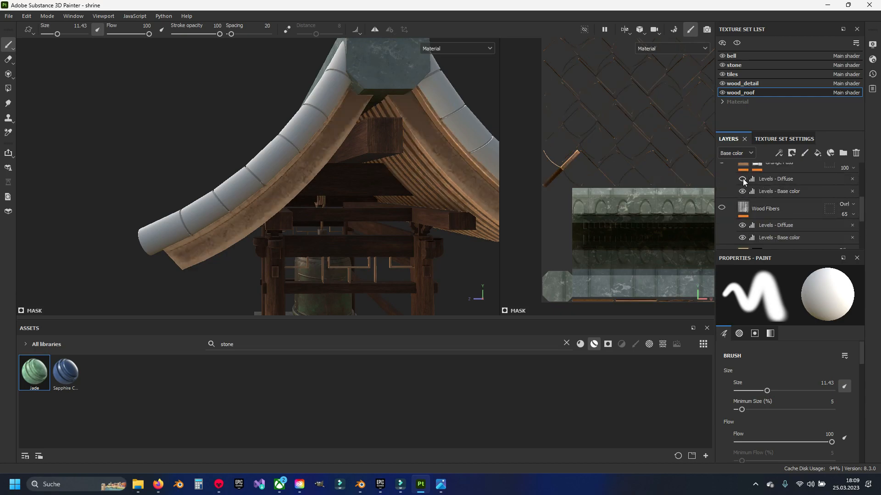
Set the Dirt generator on Wood Walnut's Grunge Pass mask to Dirt Level 0.68 and Dirt Contrast 0.04
scroll(751, 181, "up", 1)
left_click(757, 189)
left_click(756, 207)
left_click(755, 206)
left_click(775, 207)
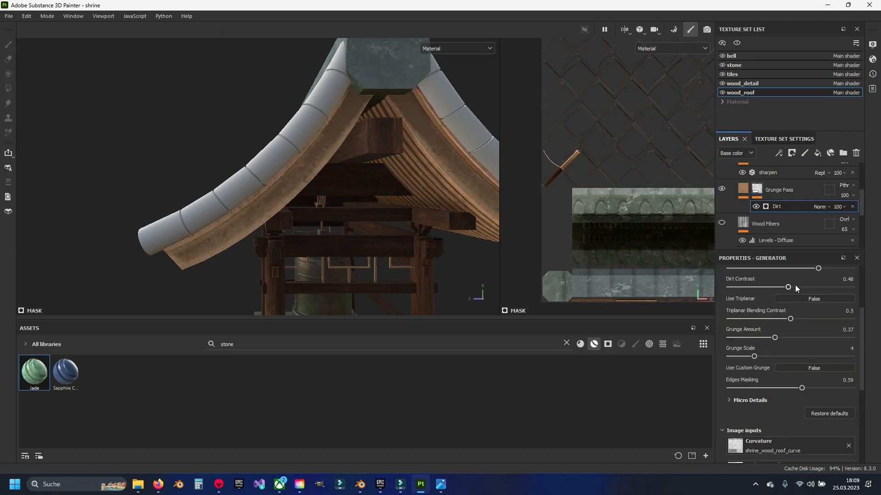
scroll(775, 305, "up", 2)
left_click_drag(816, 326, 794, 326)
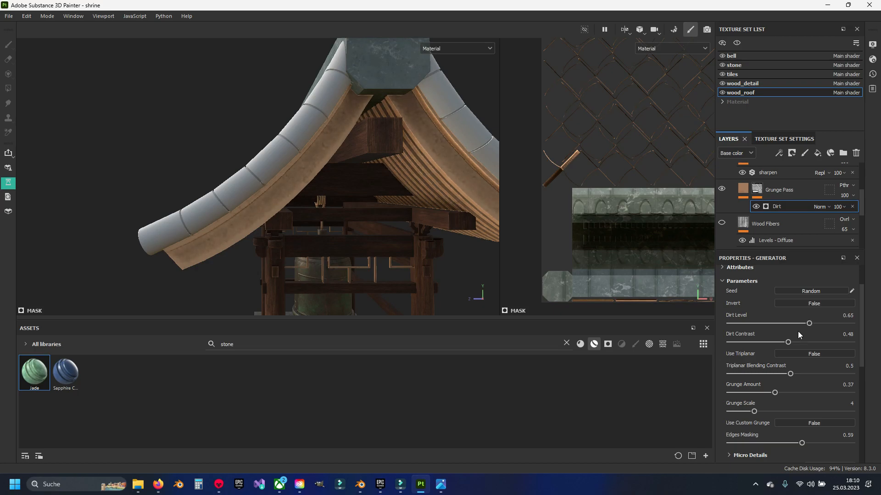
left_click_drag(788, 342, 752, 343)
mouse_move(809, 324)
left_mouse_down()
mouse_move(831, 324)
mouse_move(822, 324)
left_mouse_up()
left_click_drag(752, 343, 733, 343)
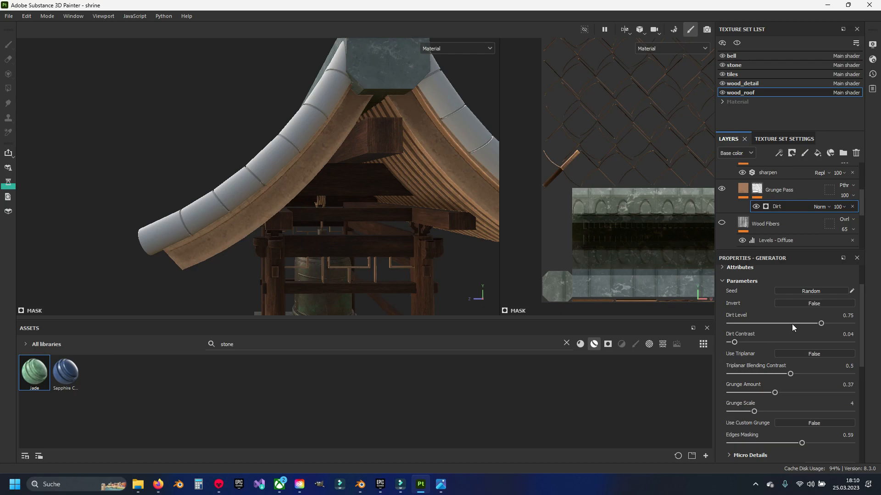
left_click_drag(821, 323, 812, 324)
Save the project and view the whole shrine from outside
left_click_drag(459, 275, 336, 183, "alt")
middle_click_drag(336, 182, 344, 188, "alt")
key("ctrl+s")
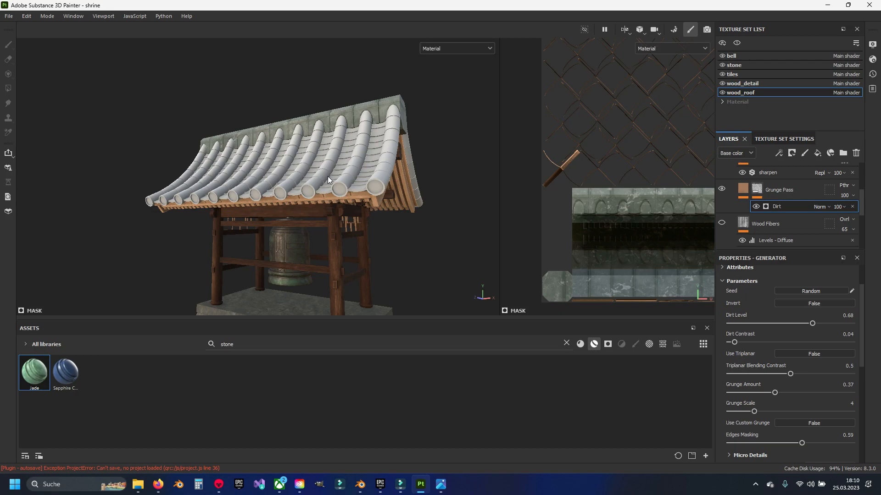
left_click_drag(326, 178, 272, 174, "alt")
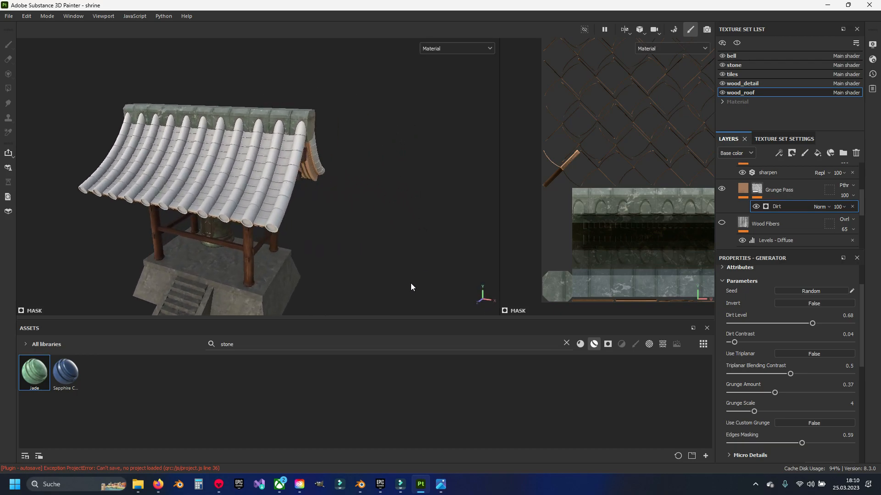
Clear the stone search term so the asset library lists all smart materials
left_click(255, 345)
key("BackSpace")
key("BackSpace")
key("BackSpace")
key("BackSpace")
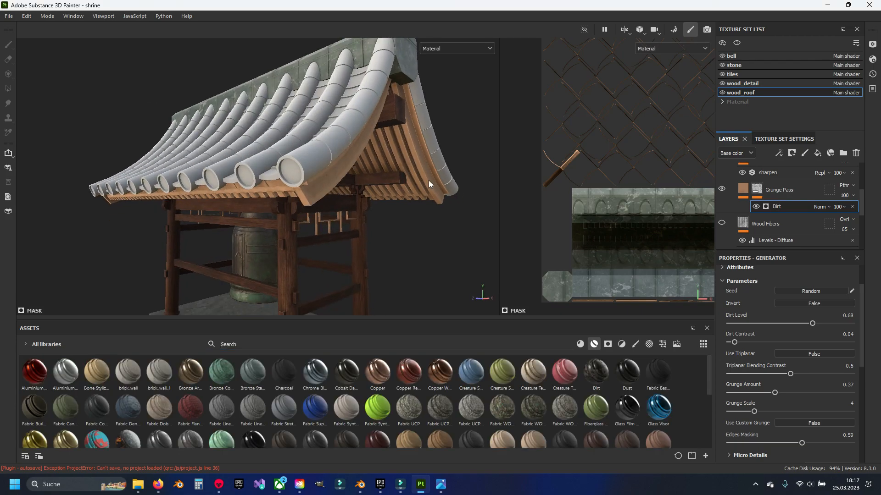
Add a black mask to the main_wood folder and move it above Wood Walnut in the layer stack
scroll(750, 213, "up", 3)
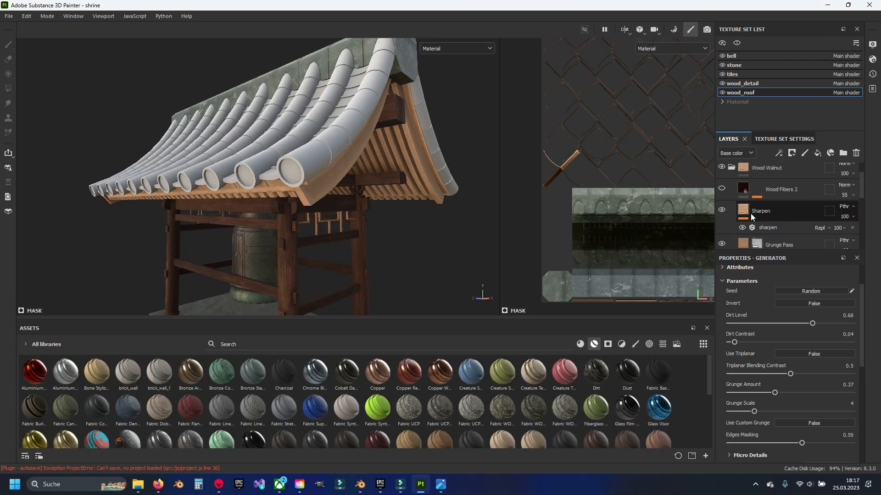
left_click(732, 195)
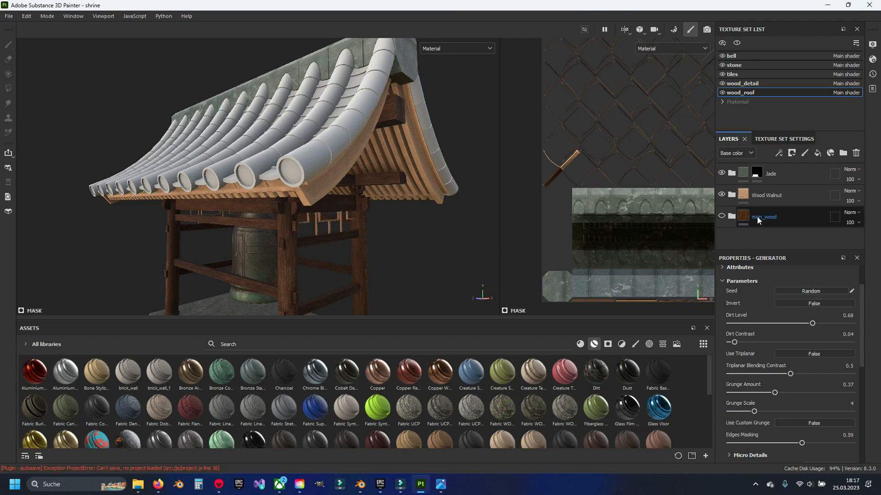
left_click(722, 217)
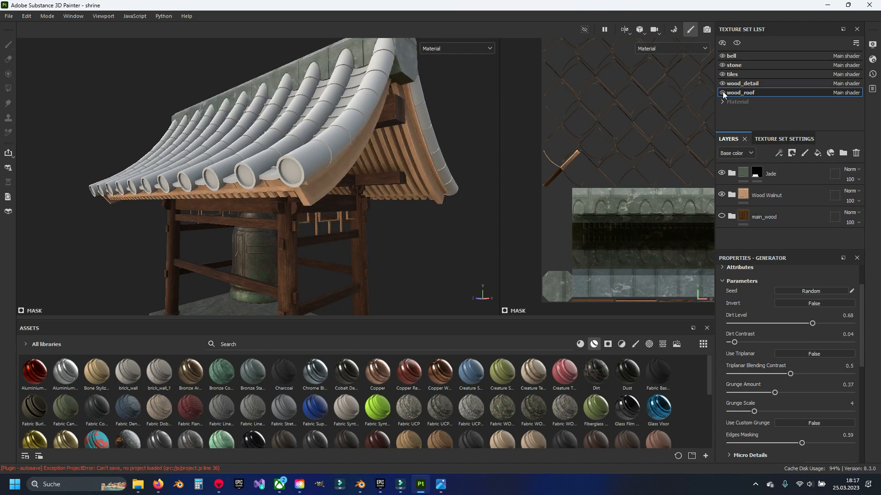
left_click(756, 218)
right_click(755, 219)
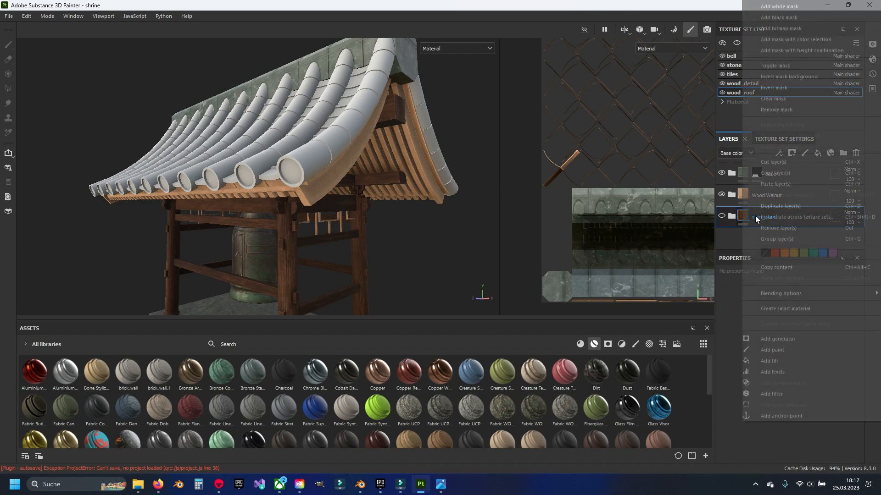
left_click(779, 29)
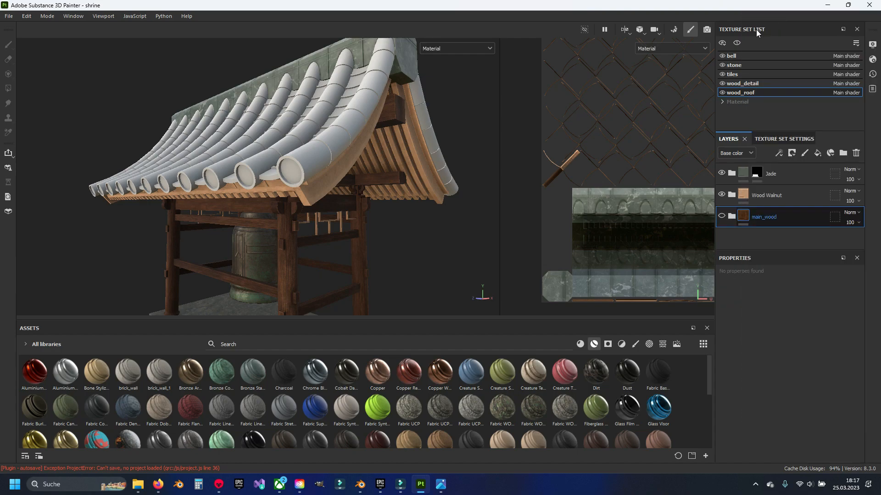
left_click_drag(778, 217, 780, 194)
Make main_wood visible and reveal it with Polygon Fill on the roof's outer edge boards along the eaves and gables
left_click(7, 89)
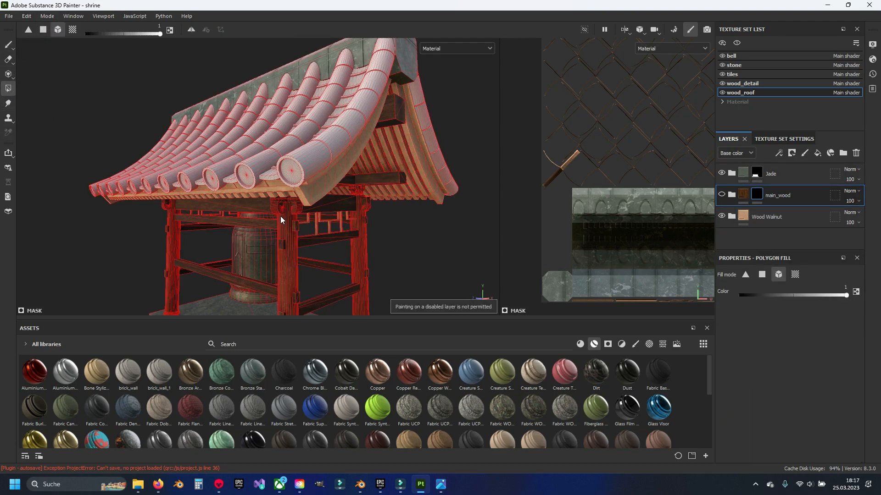
left_click_drag(281, 216, 260, 192, "alt")
scroll(261, 191, "up", 3)
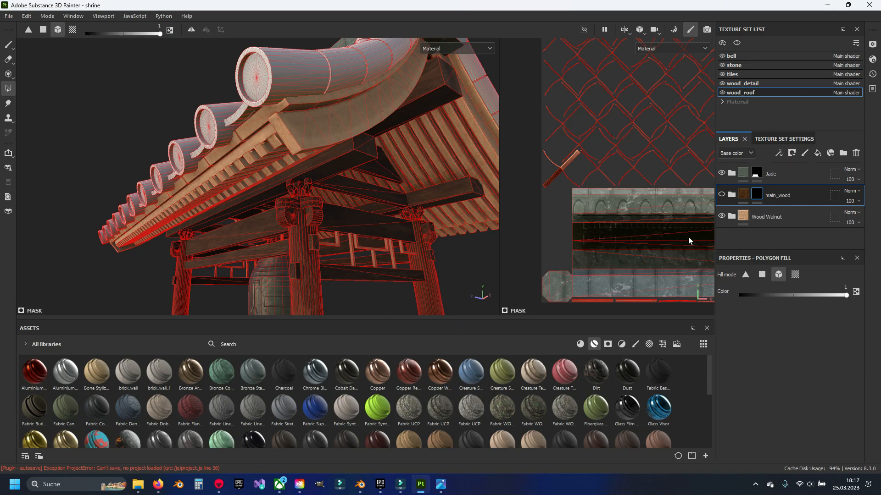
left_click_drag(294, 136, 101, 182, "alt")
left_click_drag(175, 176, 200, 174, "alt")
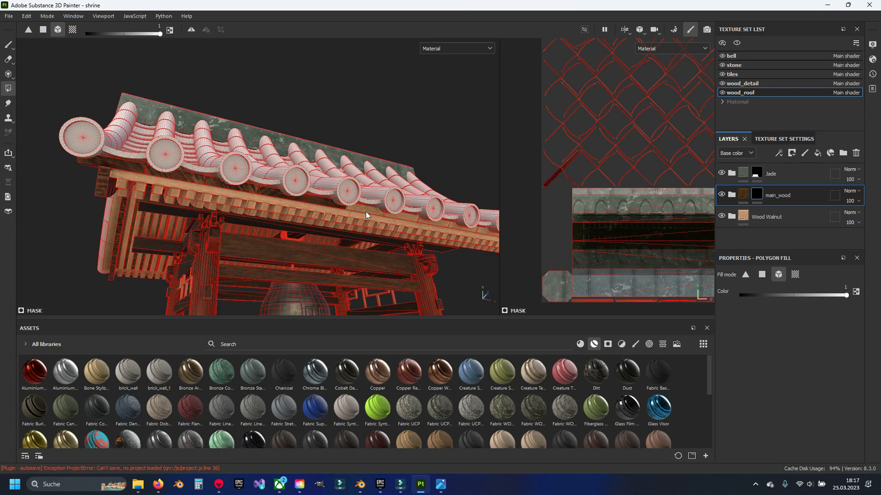
middle_click_drag(431, 224, 266, 213, "alt")
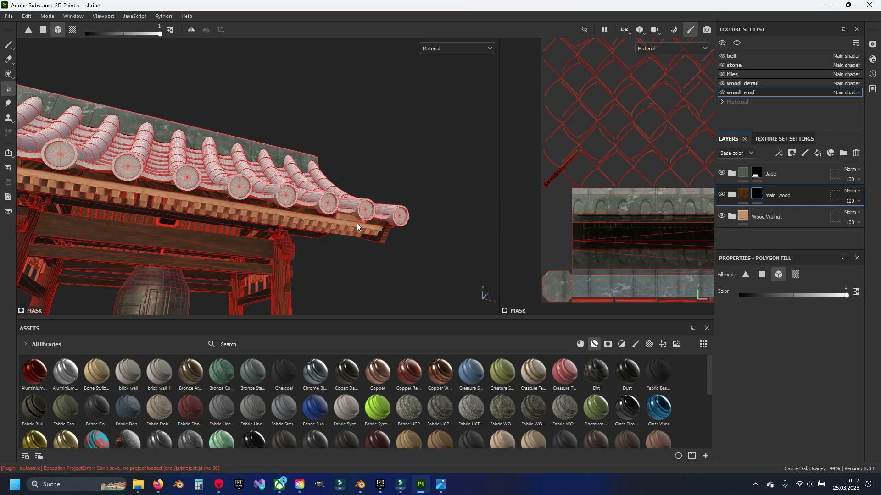
left_click_drag(248, 203, 227, 200, "alt")
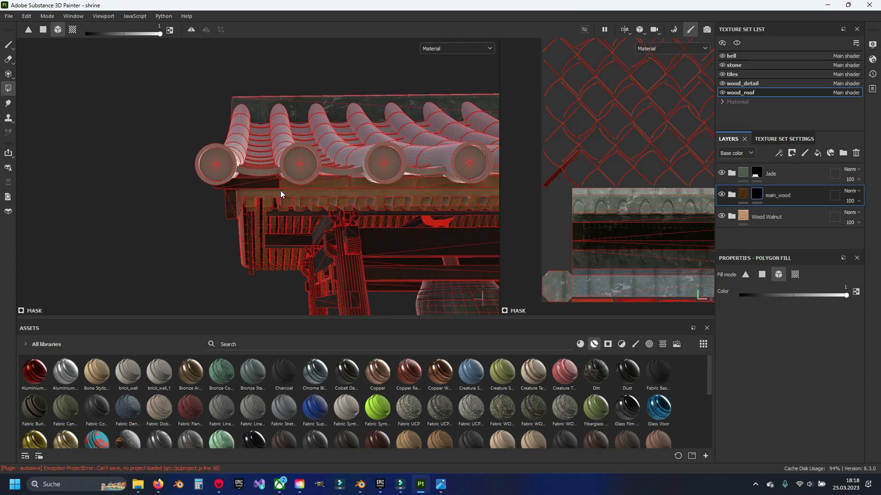
left_click_drag(428, 187, 179, 193, "alt")
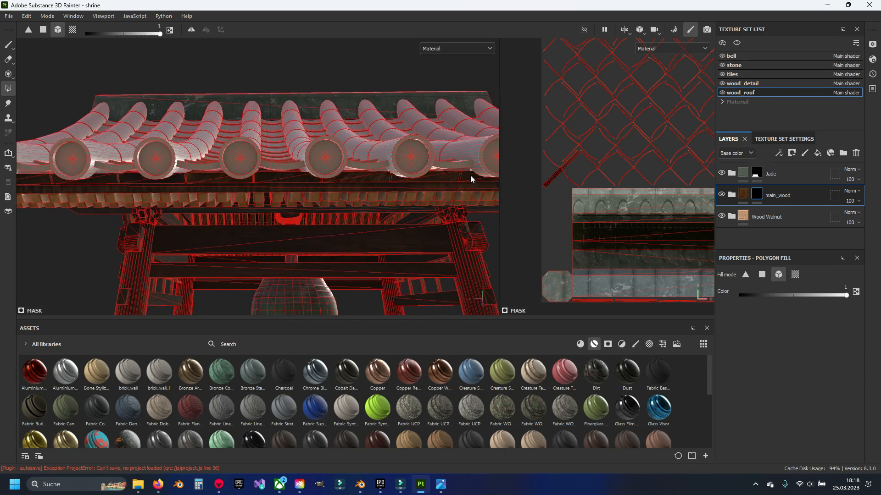
left_click_drag(470, 175, 252, 194, "alt")
left_click_drag(410, 200, 310, 205, "alt")
scroll(310, 206, "up", 2)
scroll(311, 204, "down", 8)
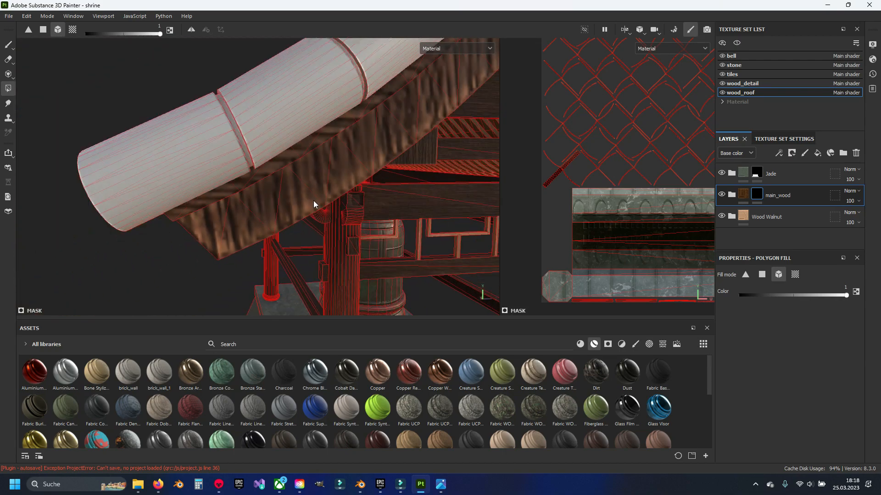
left_click_drag(395, 213, 273, 187, "alt")
left_click(8, 46)
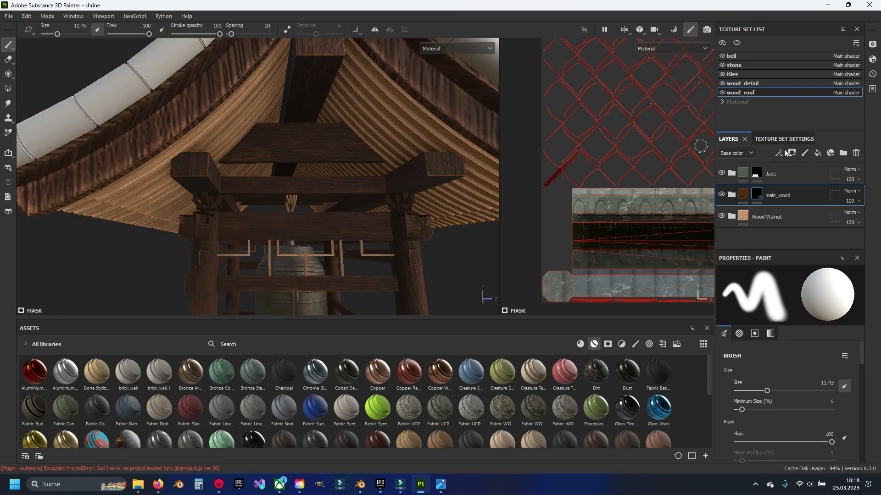
Delete the wood_2 subfolder from the main_wood folder
left_click(733, 195)
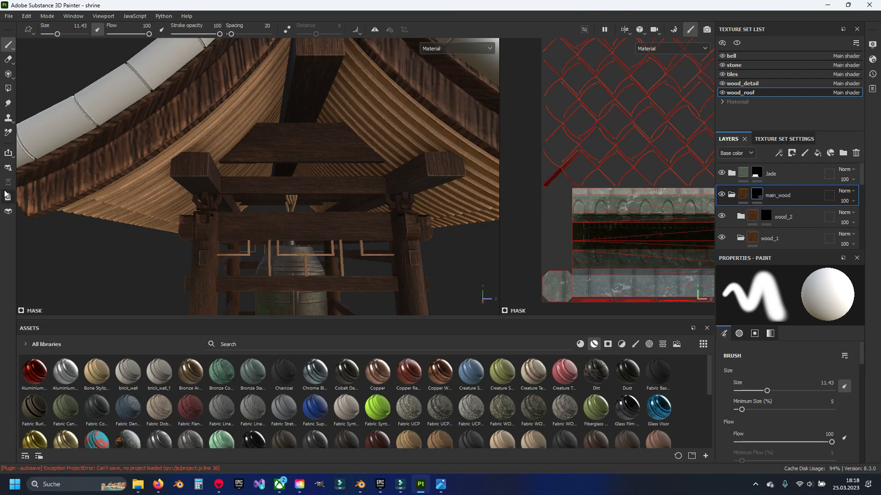
scroll(752, 225, "down", 1)
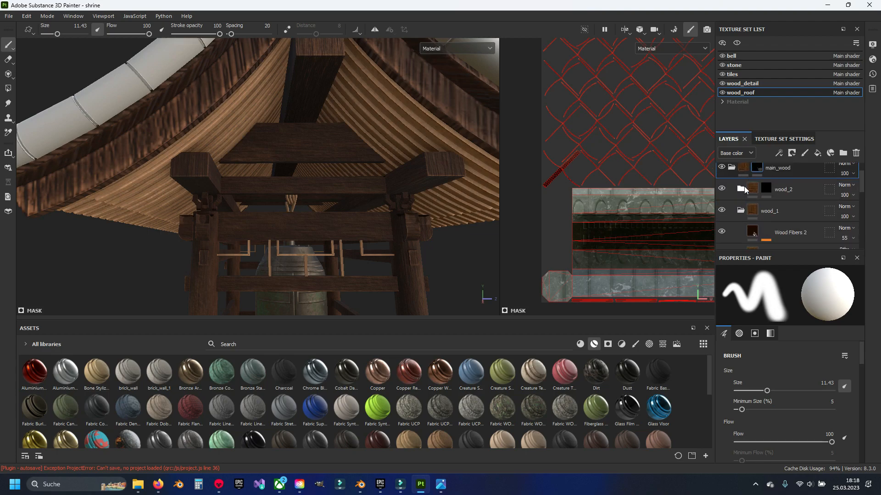
left_click(741, 211)
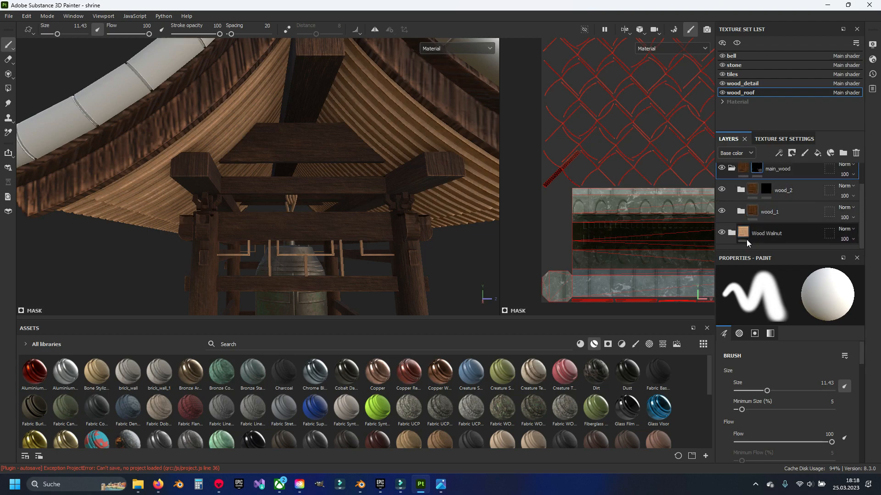
left_click(802, 186)
key("Delete")
Hide the Wood Fibers and Wood Fibers 2 layers inside the wood_1 folder and check the gable boards up close
left_click(741, 211)
scroll(745, 211, "down", 5)
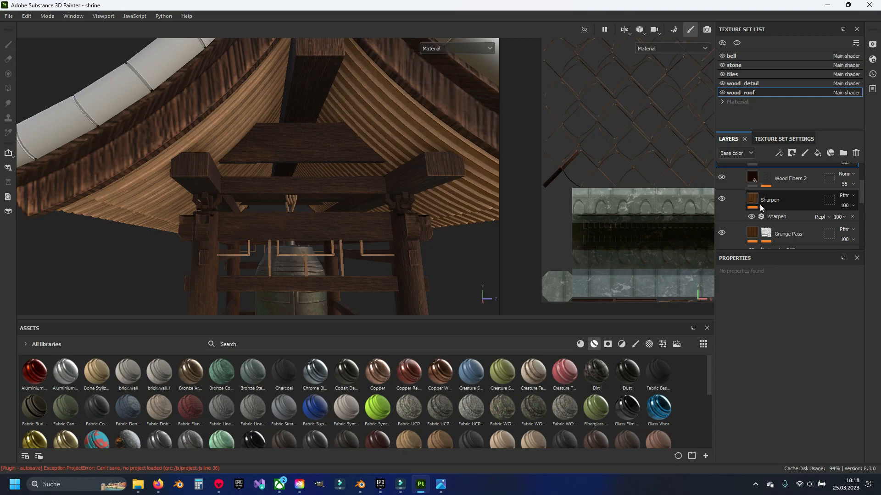
scroll(720, 207, "down", 3)
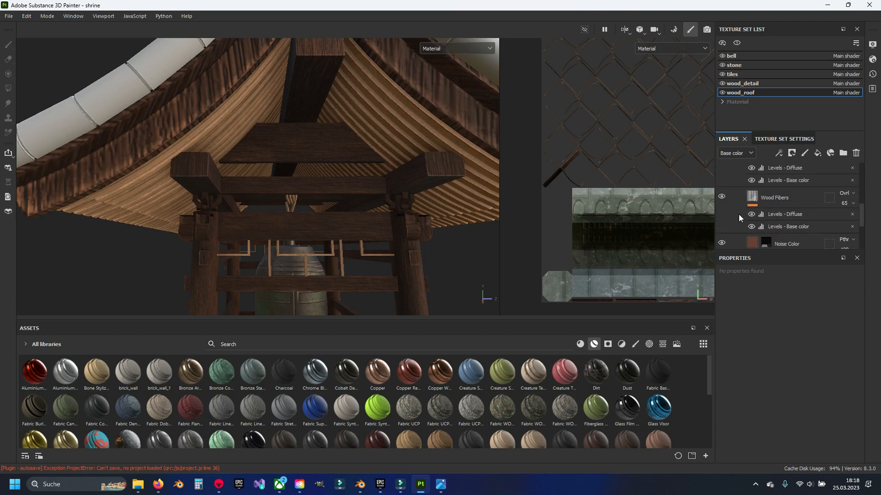
scroll(722, 217, "down", 2)
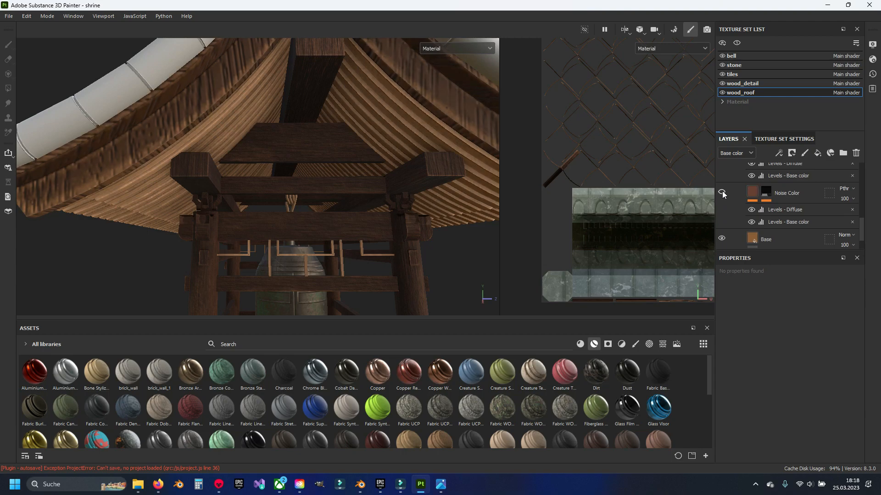
scroll(731, 197, "up", 4)
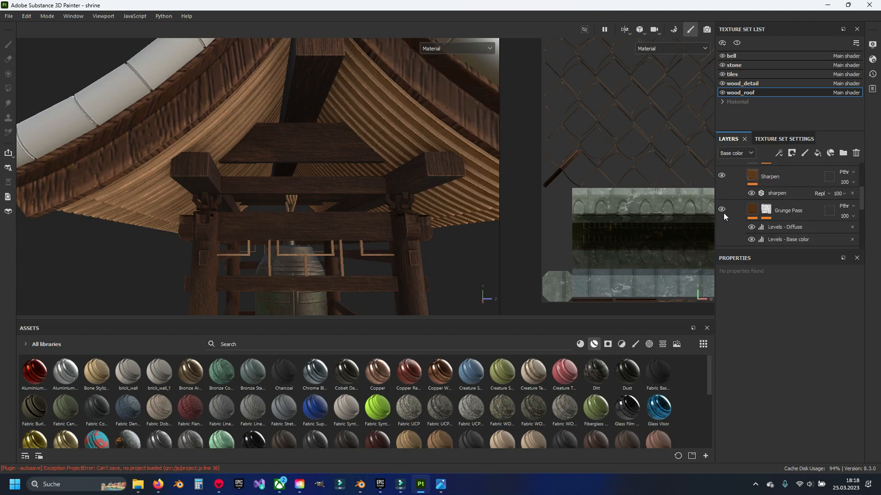
scroll(723, 213, "up", 2)
left_click(721, 209)
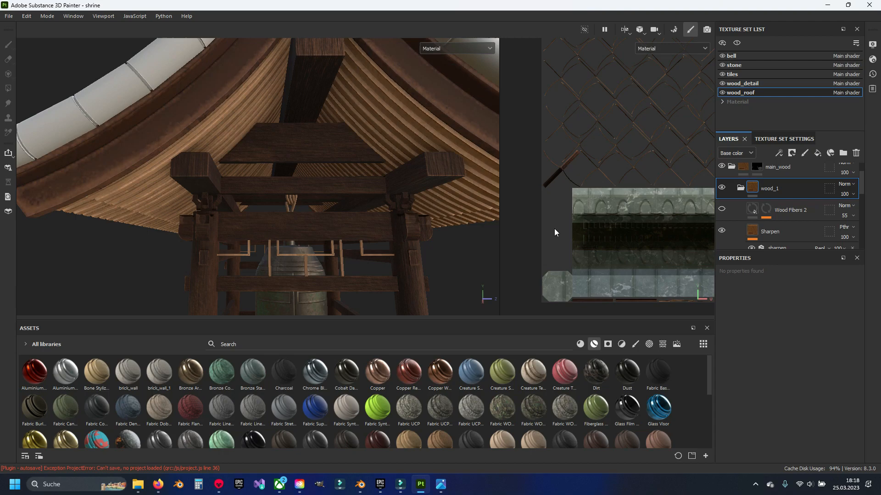
scroll(293, 155, "down", 5)
scroll(287, 182, "up", 10)
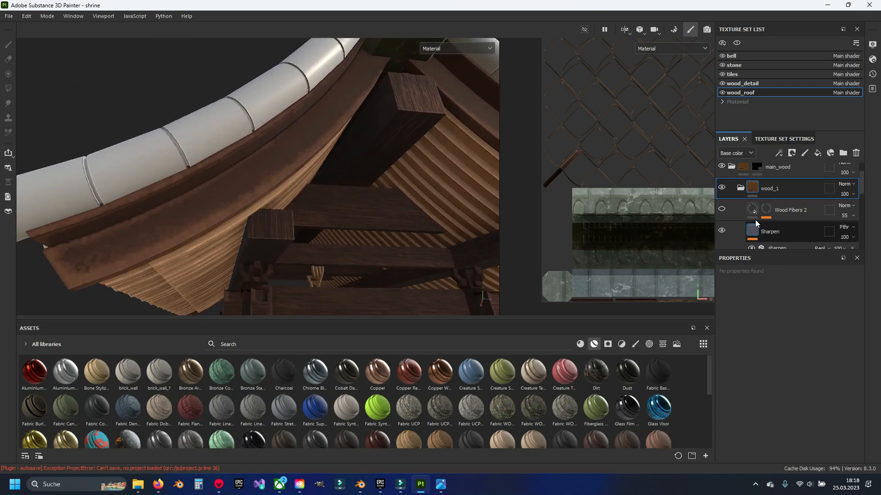
In the Grunge Pass mask's Dirt generator, set Dirt Level to 0.6 and Dirt Contrast to 0.12, then collapse the main_wood folder
scroll(734, 233, "down", 2)
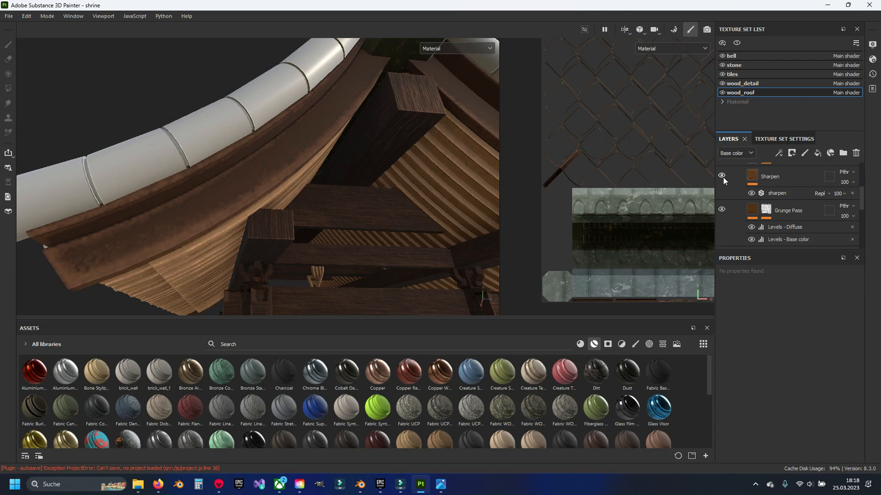
left_click(721, 210)
left_click(721, 210)
scroll(773, 218, "down", 1)
left_click(765, 183)
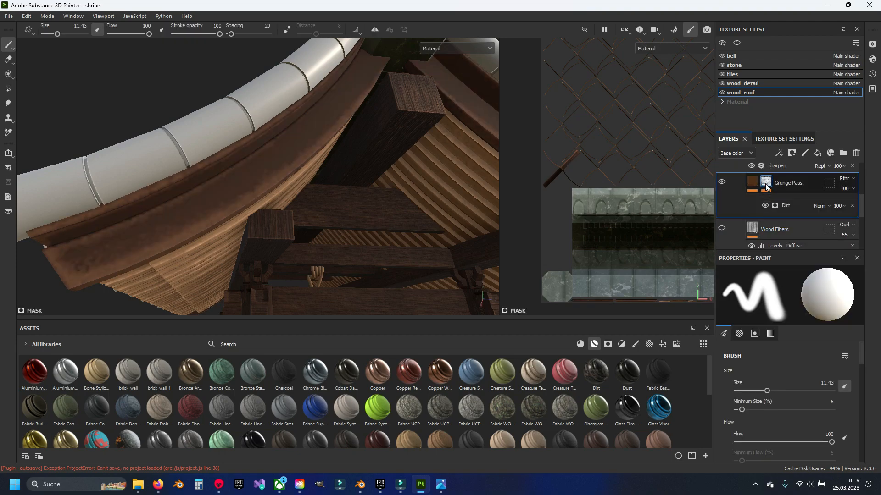
left_click(786, 200)
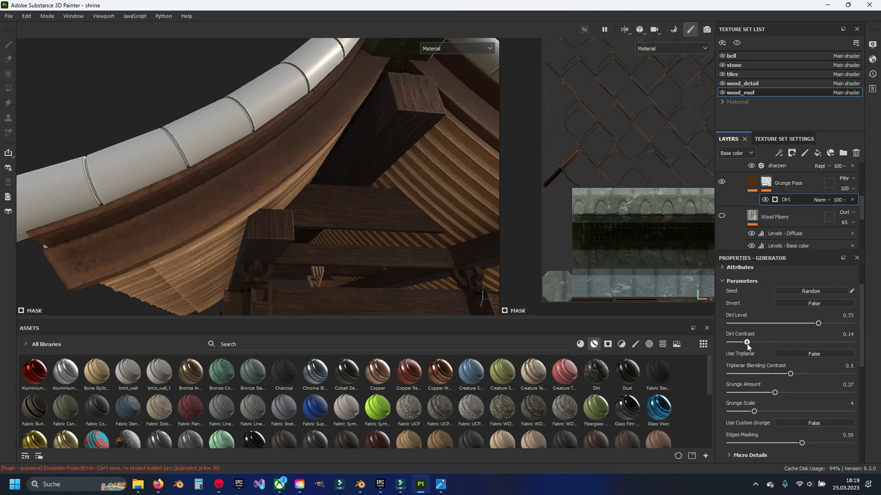
mouse_move(801, 324)
left_mouse_down()
mouse_move(792, 324)
mouse_move(802, 325)
left_mouse_up()
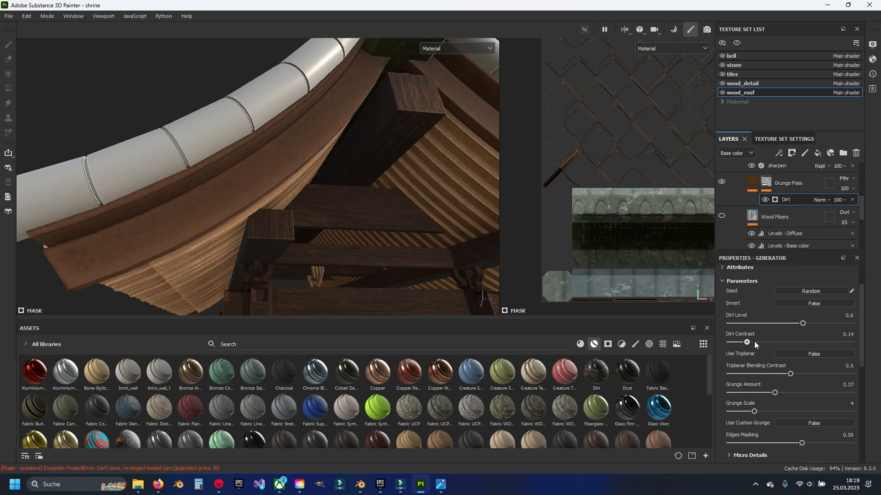
scroll(776, 215, "up", 5)
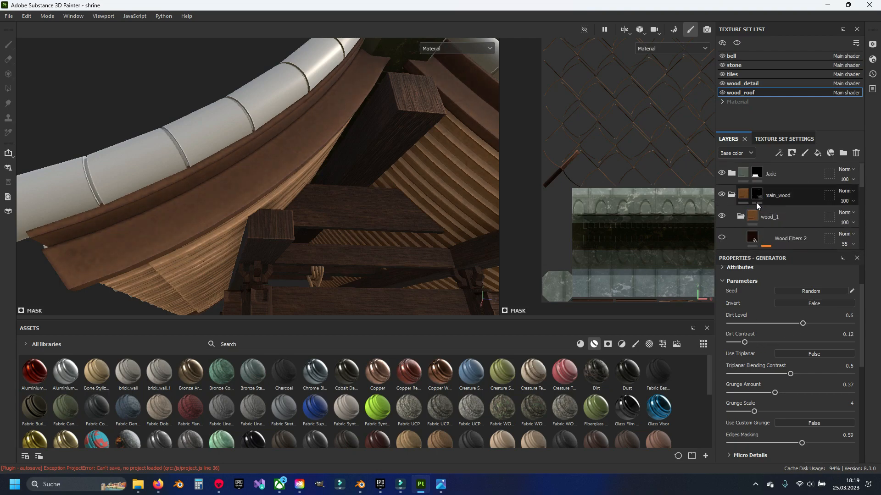
left_click(732, 195)
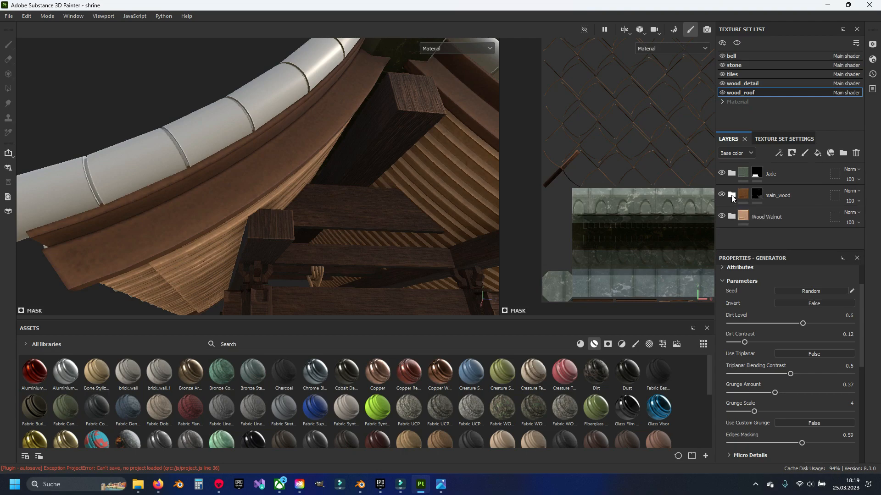
Examine the shrine roof's gable, eaves and tiled side from several angles
scroll(306, 197, "down", 4)
scroll(305, 197, "down", 2)
left_click_drag(304, 197, 294, 257, "alt")
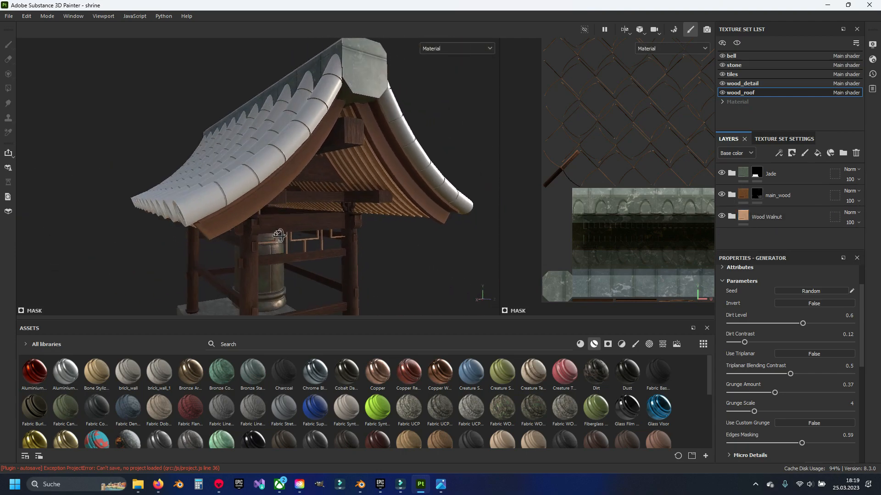
middle_click_drag(295, 275, 290, 188, "alt")
scroll(290, 189, "up", 4)
scroll(290, 188, "down", 4)
middle_click_drag(329, 150, 309, 220, "alt")
scroll(308, 220, "up", 4)
left_click_drag(309, 221, 335, 214, "alt")
scroll(335, 213, "down", 4)
Search the materials and smart materials for "cera" and "ceram", then clear the search
left_click(594, 344)
left_click(269, 344)
type("ceral")
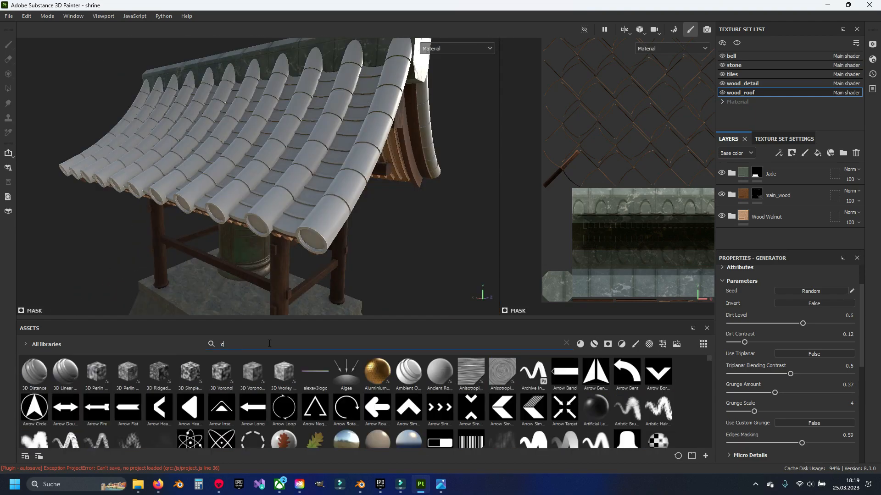
left_click(580, 345)
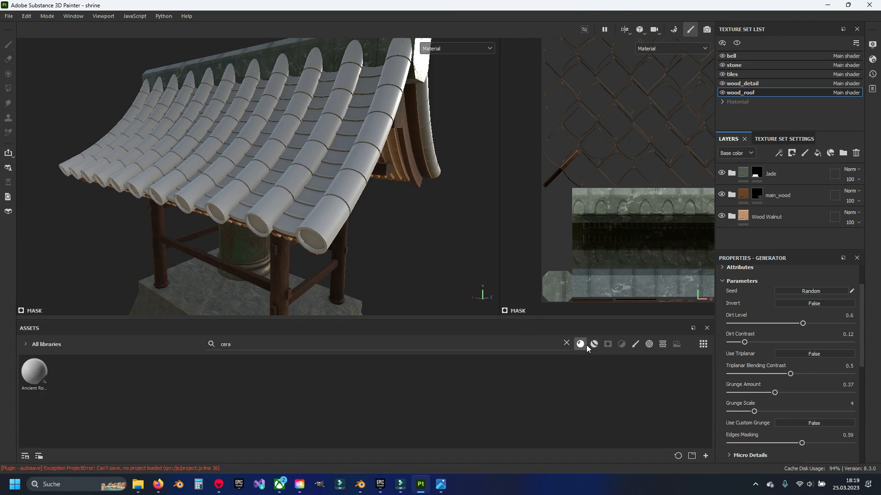
left_click(593, 344)
left_click_drag(559, 345, 186, 343)
type("ceram")
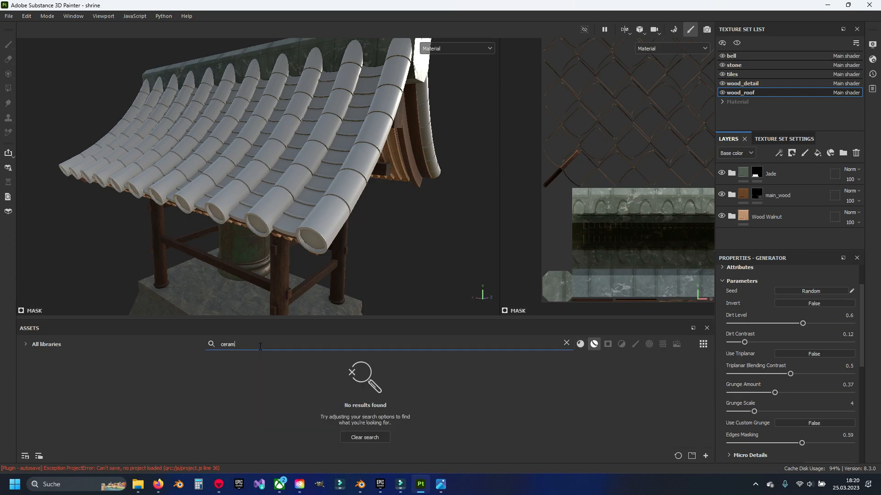
left_click(364, 438)
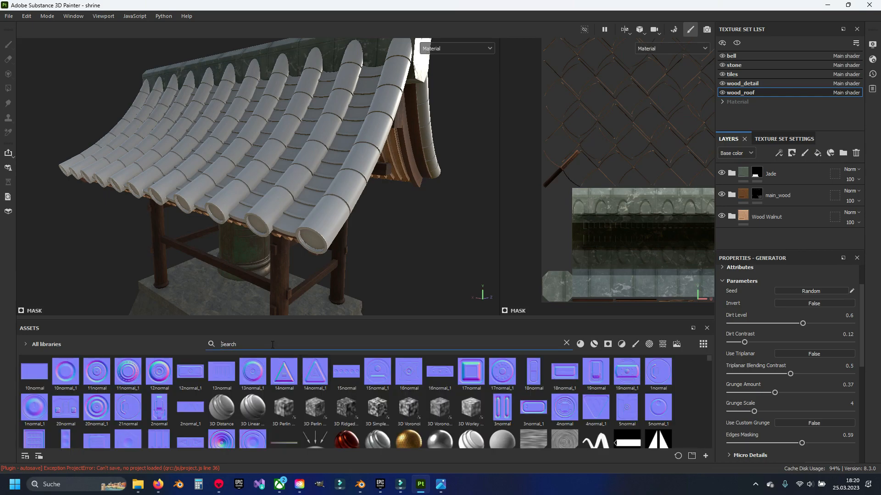
Browse the full asset library and search it for "ancient"
scroll(260, 366, "down", 2)
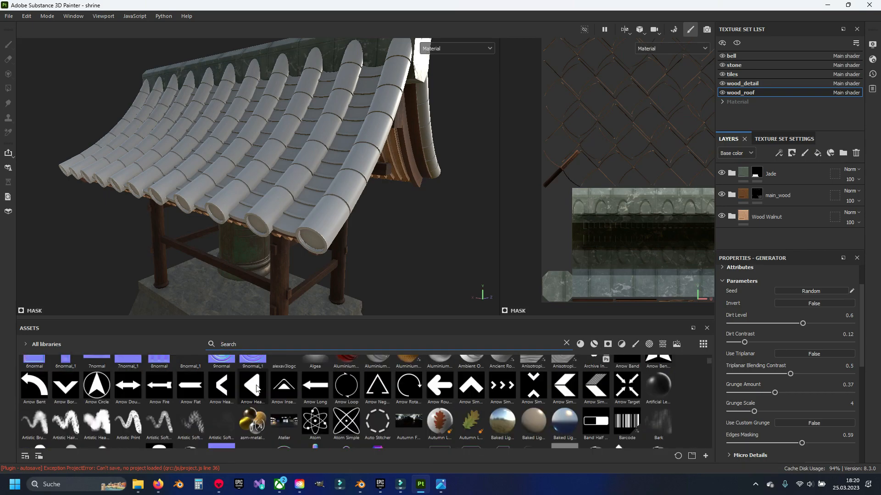
left_click(255, 344)
type("anc")
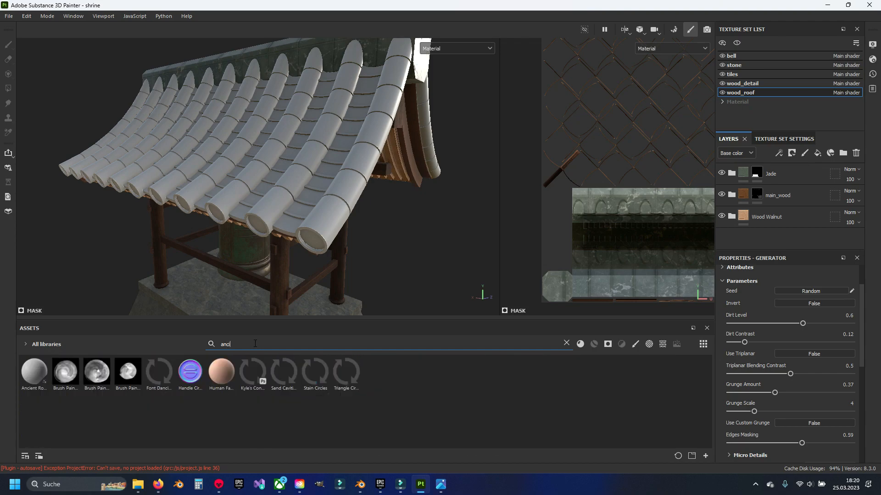
type("ient")
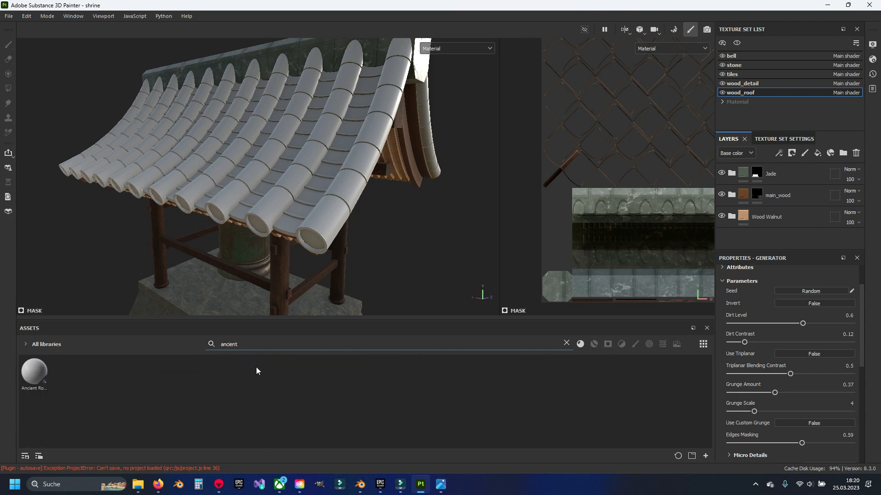
Find Ancient Rough Ceramic among the materials with "cera", add it to the tiles texture set, and delete Layer 1
left_click_drag(257, 345, 197, 341)
type("cera")
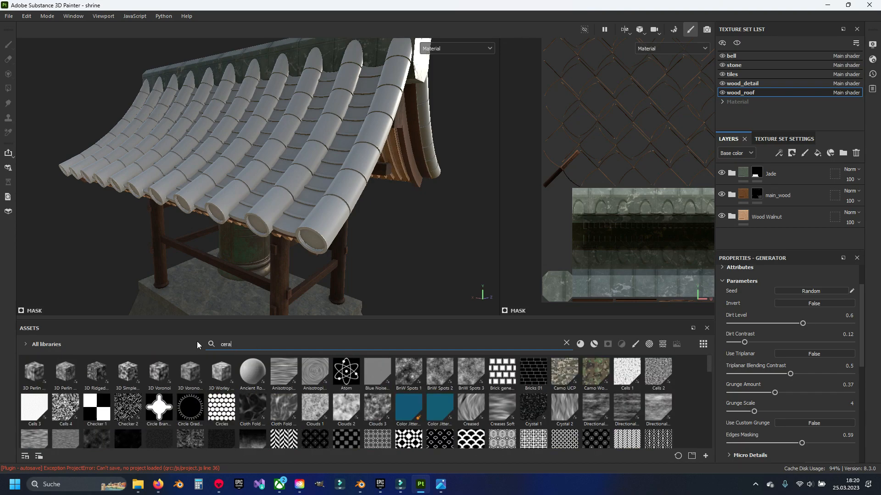
left_click(580, 344)
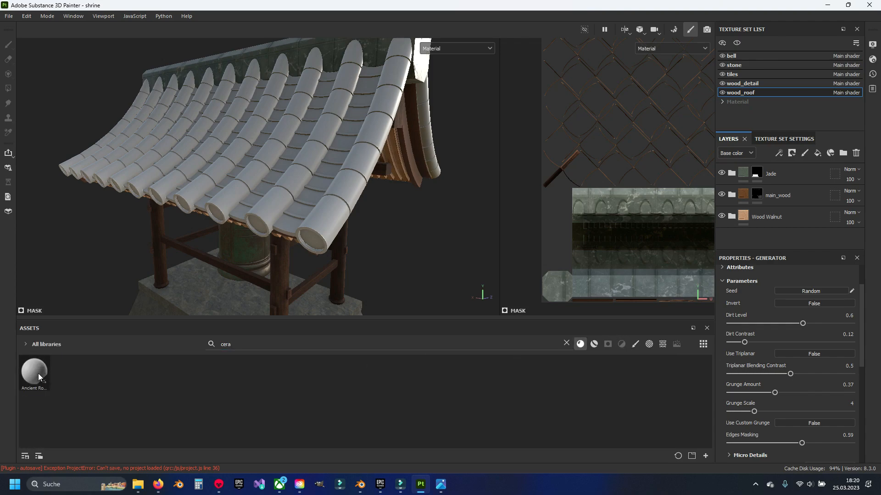
mouse_move(29, 374)
left_click(741, 73)
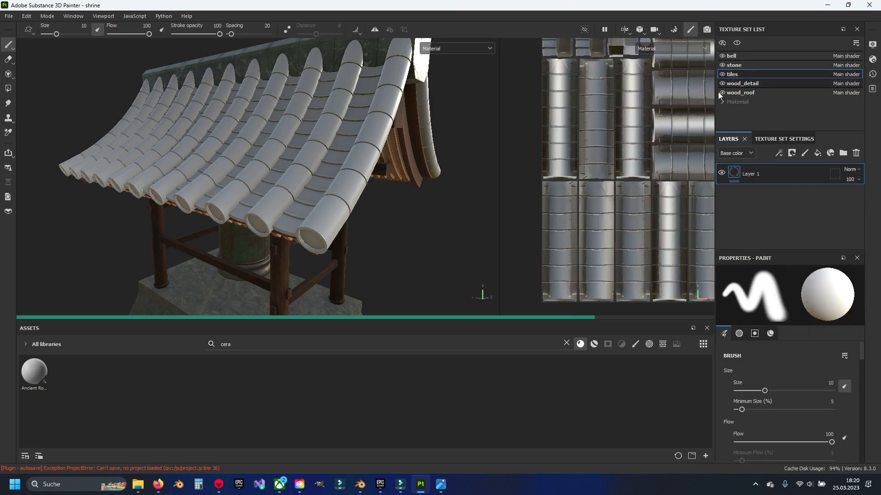
left_click_drag(34, 372, 753, 197)
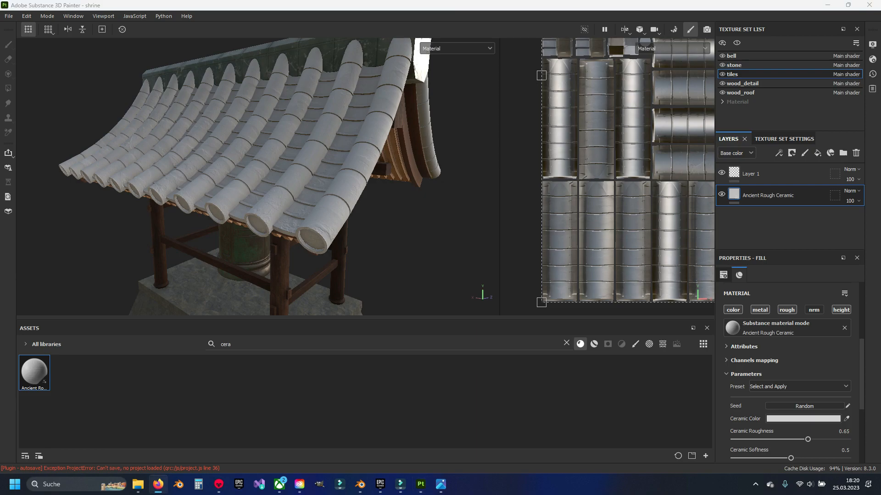
left_click(757, 172)
key("Delete")
Change the Ceramic Color of the tiles' Ancient Rough Ceramic layer to dark grey
left_click_drag(237, 184, 221, 188, "alt")
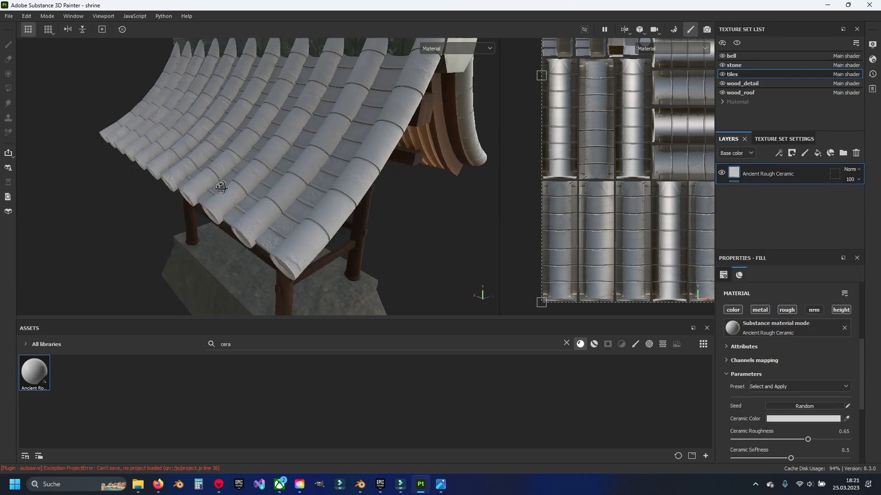
scroll(258, 208, "up", 5)
left_click_drag(259, 211, 323, 207, "alt")
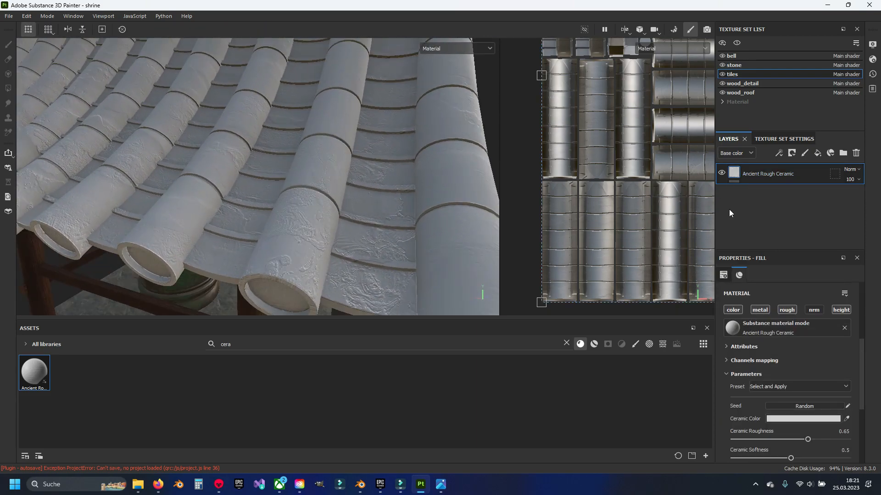
left_click(803, 419)
left_click(805, 419)
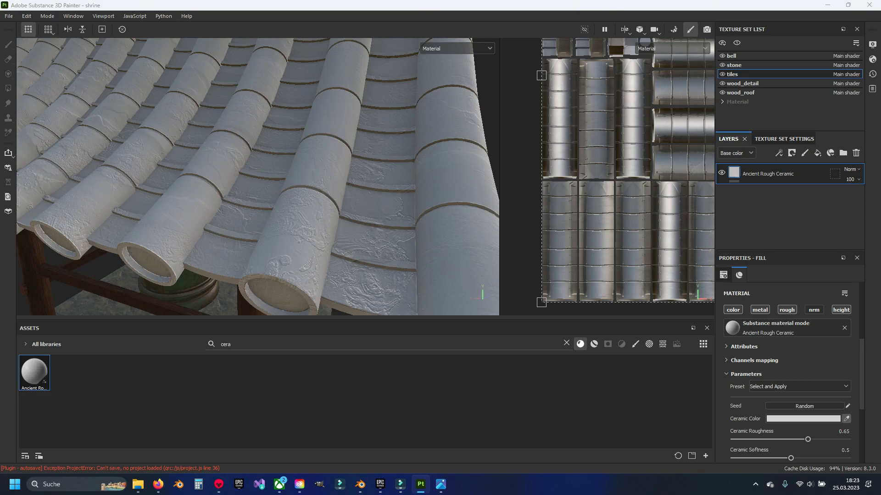
left_click(471, 233)
Examine the dark roof tiles up close and the whole shrine from several angles
scroll(353, 203, "down", 7)
left_click_drag(330, 192, 191, 232, "alt")
scroll(224, 238, "up", 3)
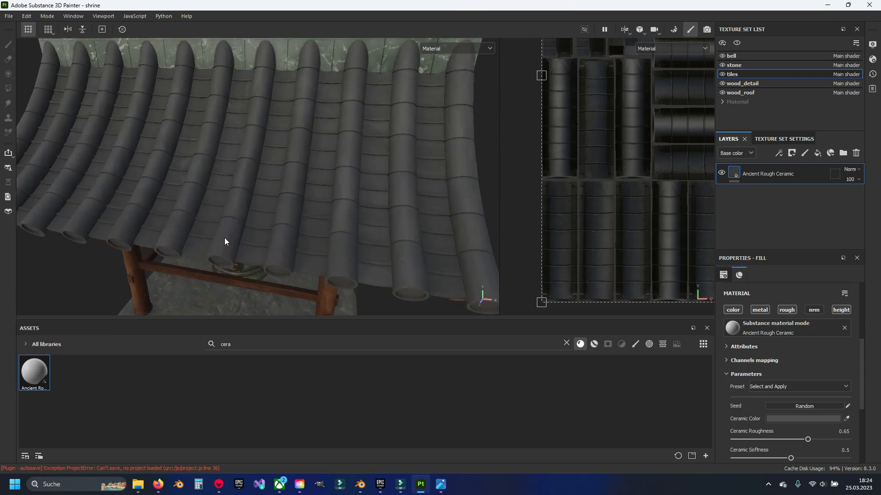
left_click_drag(228, 243, 199, 255, "alt")
scroll(310, 236, "down", 3)
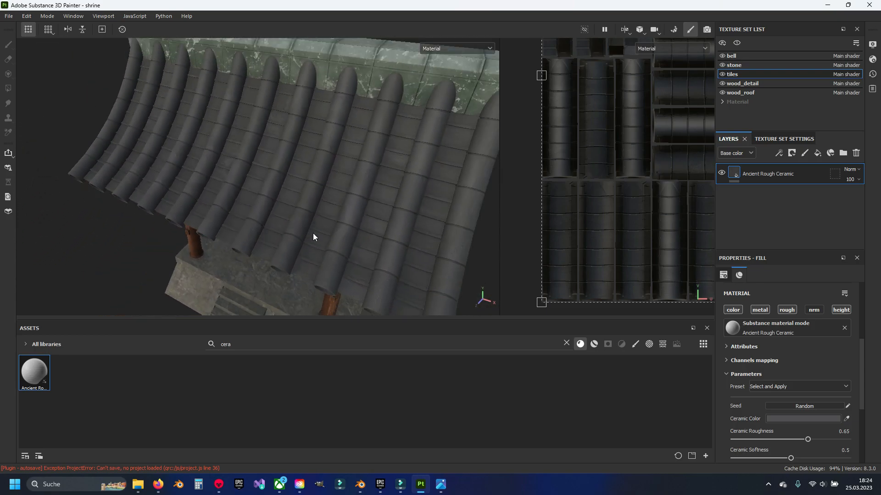
middle_click_drag(311, 235, 309, 179, "alt")
left_click_drag(283, 186, 295, 173, "alt")
scroll(295, 146, "down", 3)
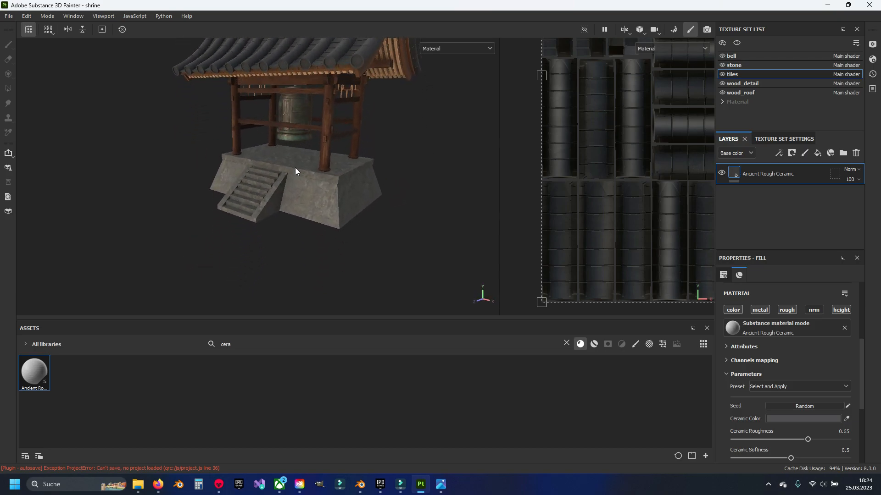
Add a fill layer named dirt above Slick Stone Wall in the stone texture set
left_click(734, 65)
left_click(817, 153)
double_click(759, 174)
type("dirt")
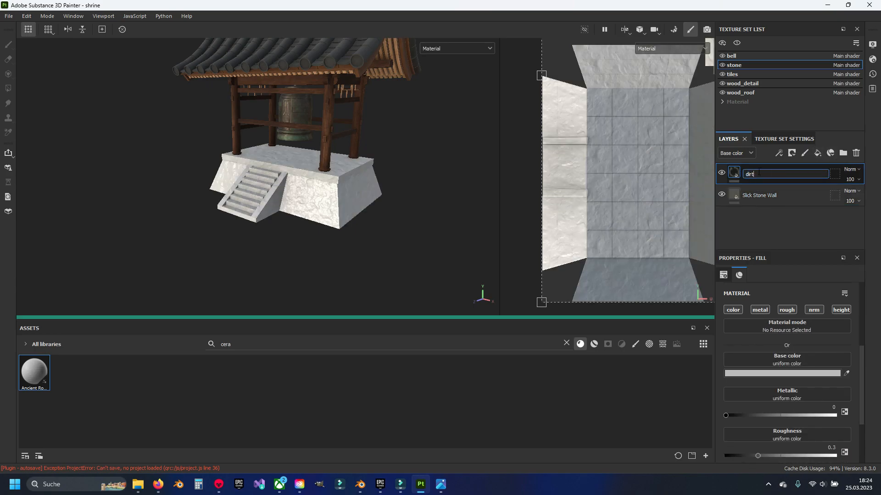
key("Return")
Add a black mask to the dirt layer and drive it with a Dirt generator
right_click(757, 173)
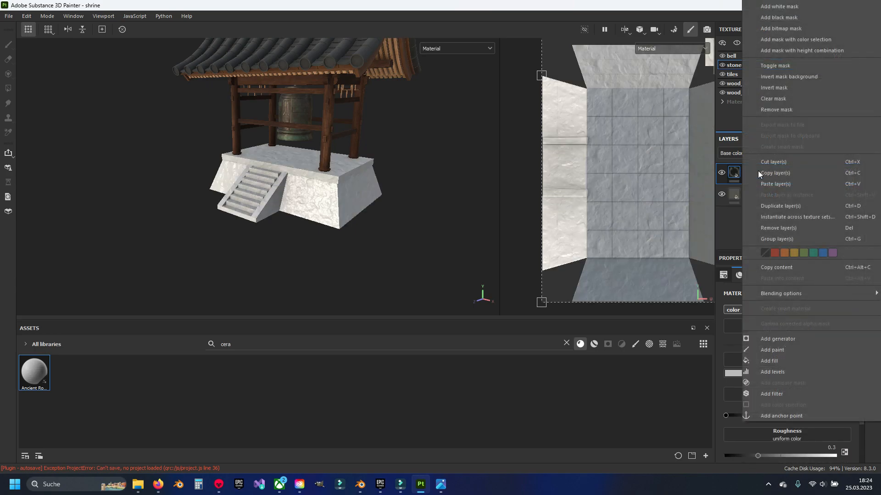
left_click(776, 7)
right_click(752, 172)
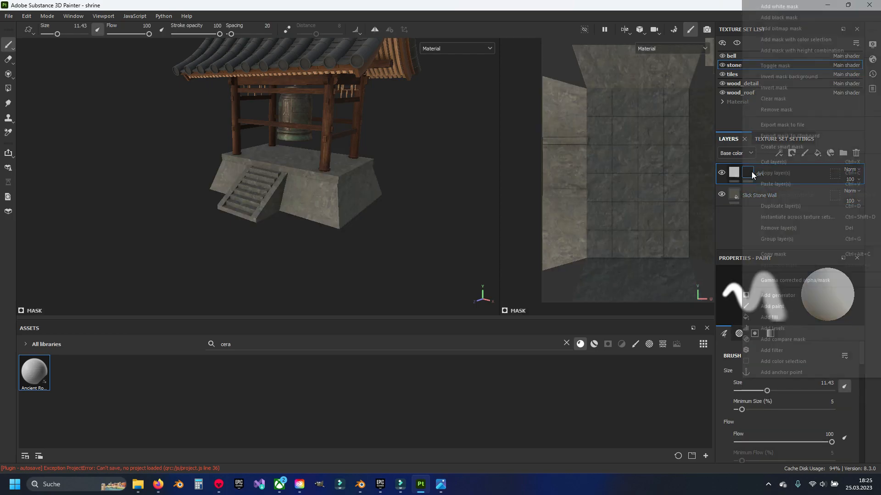
left_click(781, 295)
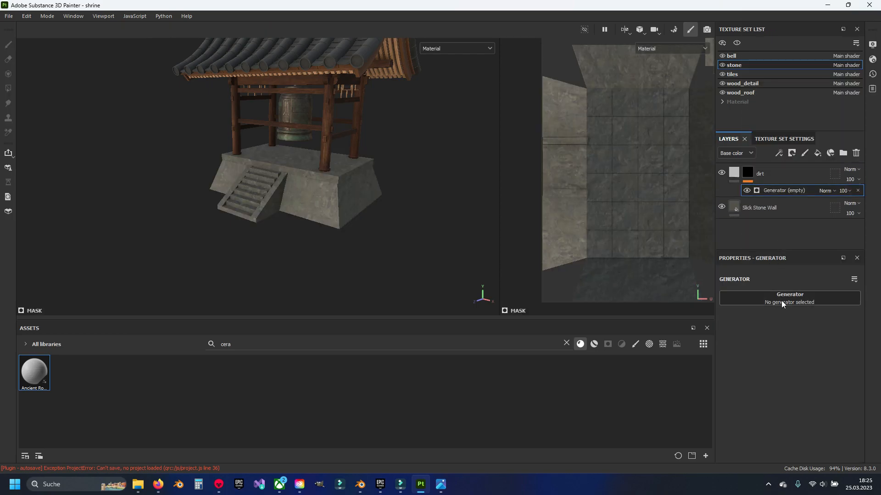
left_click(781, 300)
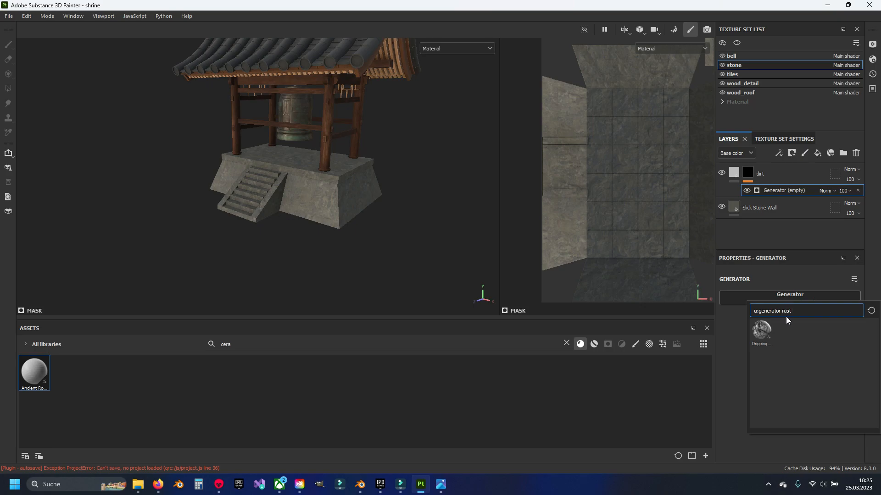
key("BackSpace")
key("BackSpace")
key("BackSpace")
key("BackSpace")
key("BackSpace")
type("dirt")
left_click(765, 332)
Set the dirt layer's base color to dark grey 3E3B3B and its roughness to about 0.86
scroll(344, 234, "down", 4)
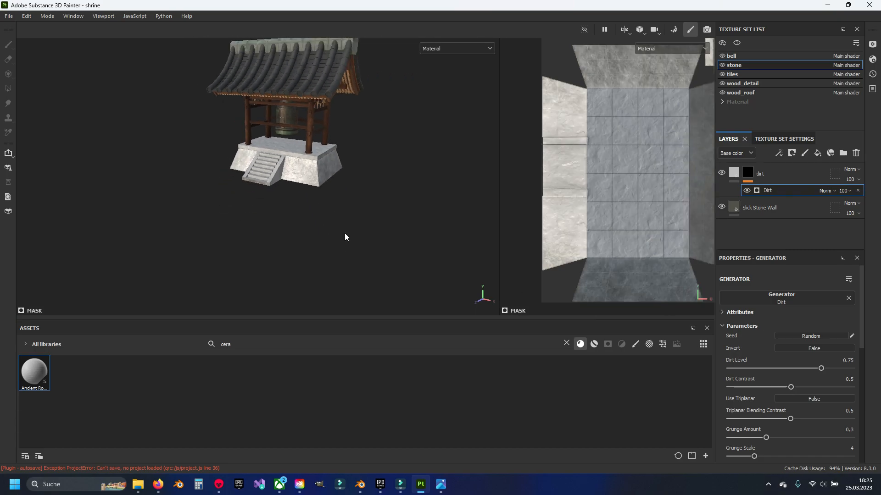
scroll(353, 235, "up", 7)
left_click_drag(372, 240, 328, 245, "alt")
left_click(736, 173)
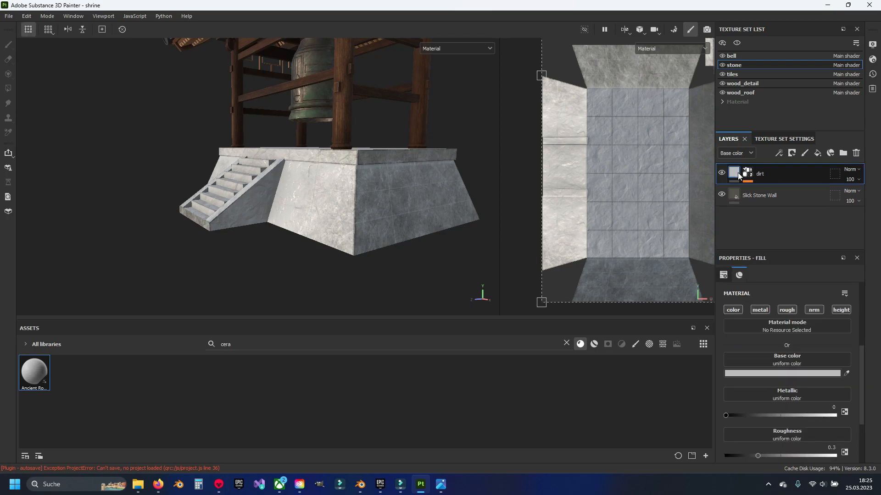
left_click(729, 373)
left_click(680, 395)
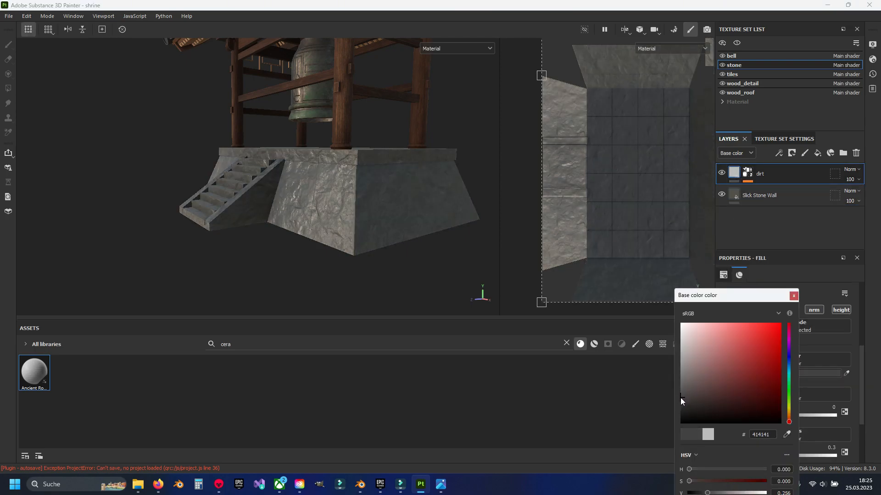
left_click_drag(252, 181, 281, 160, "alt")
scroll(296, 200, "up", 5)
left_click_drag(685, 397, 684, 399)
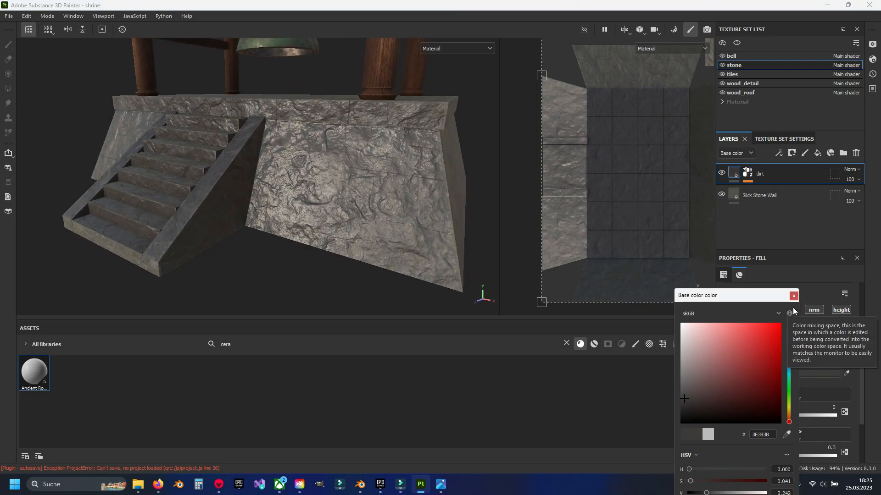
left_click(793, 296)
scroll(763, 383, "down", 3)
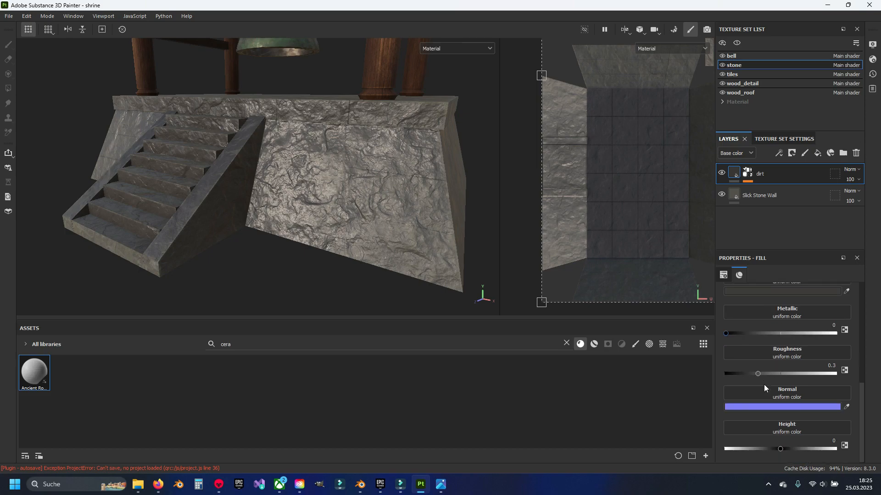
left_click_drag(764, 373, 821, 370)
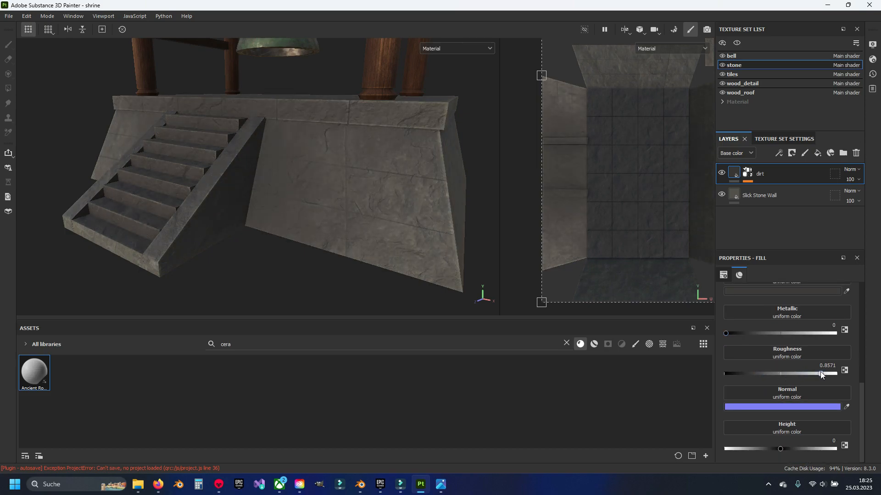
Set the stone dirt mask's Dirt generator to a Dirt Level of 0.58 and a Dirt Contrast of 0.15
left_click(750, 174)
left_click(772, 191)
left_click_drag(790, 387, 747, 388)
left_click_drag(820, 368, 800, 370)
scroll(253, 172, "down", 2)
left_click_drag(252, 172, 222, 189, "alt")
middle_click_drag(292, 122, 290, 243, "alt")
mouse_move(290, 243)
left_mouse_down("alt")
mouse_move(263, 188)
mouse_move(337, 193)
mouse_move(269, 191)
left_mouse_up("alt")
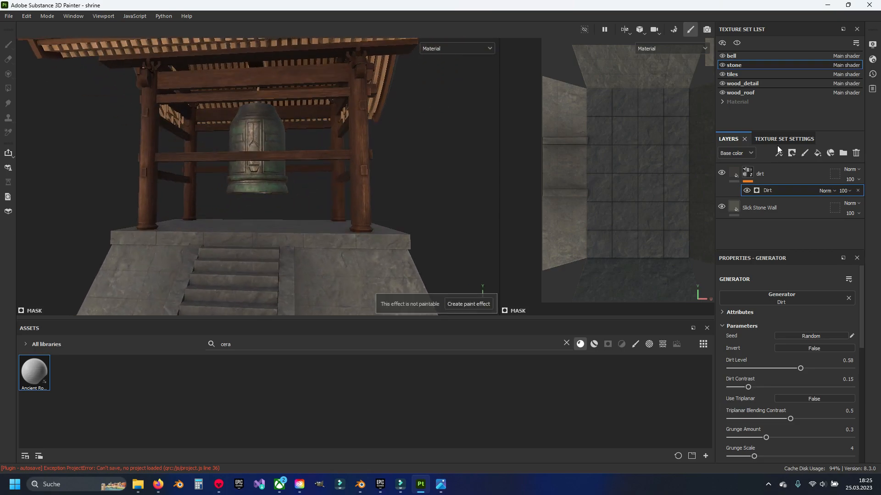
Copy the stone dirt layer into the bell texture set and place it above the Steel Rust Surface folder
left_click(752, 57)
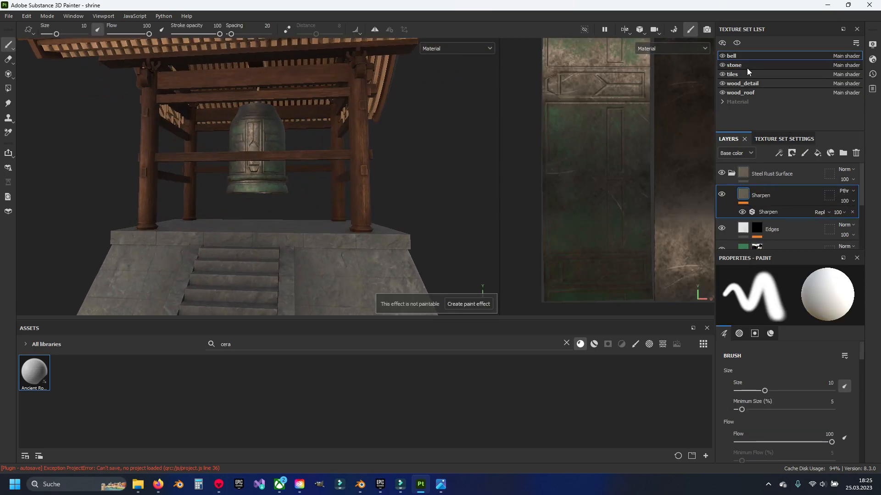
left_click(747, 66)
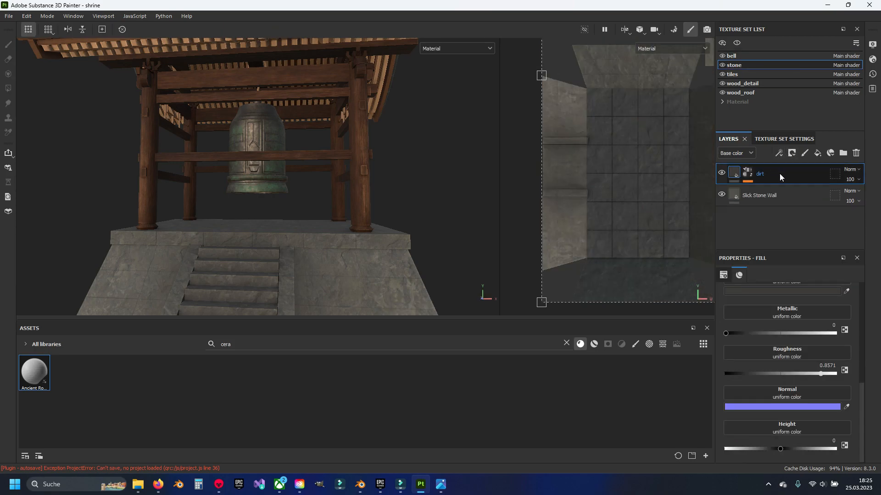
left_click(744, 55)
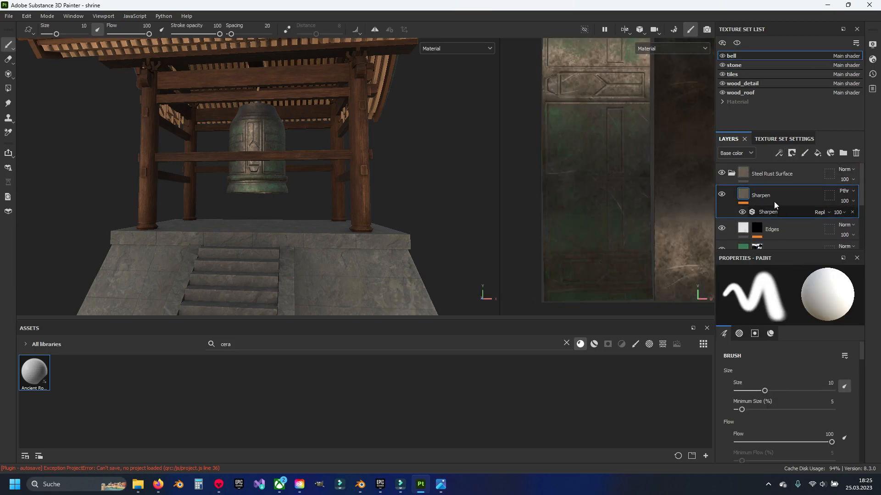
left_click(731, 173)
left_click(731, 174)
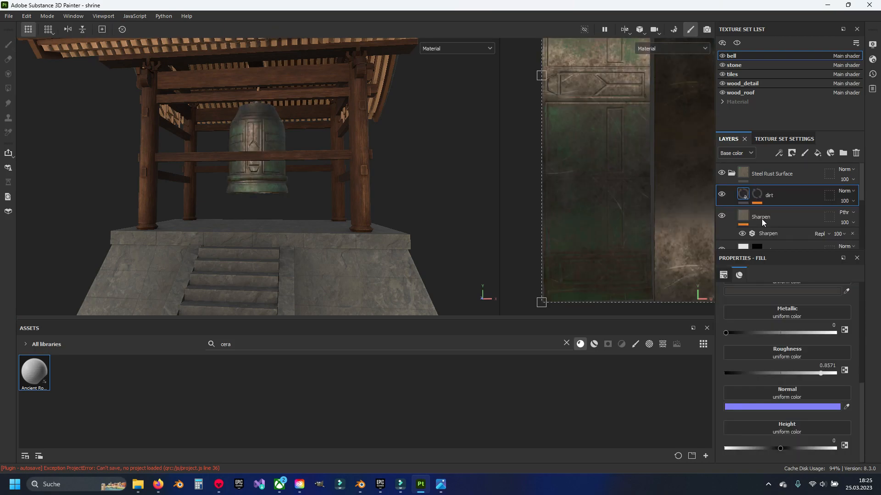
left_click_drag(786, 194, 782, 164)
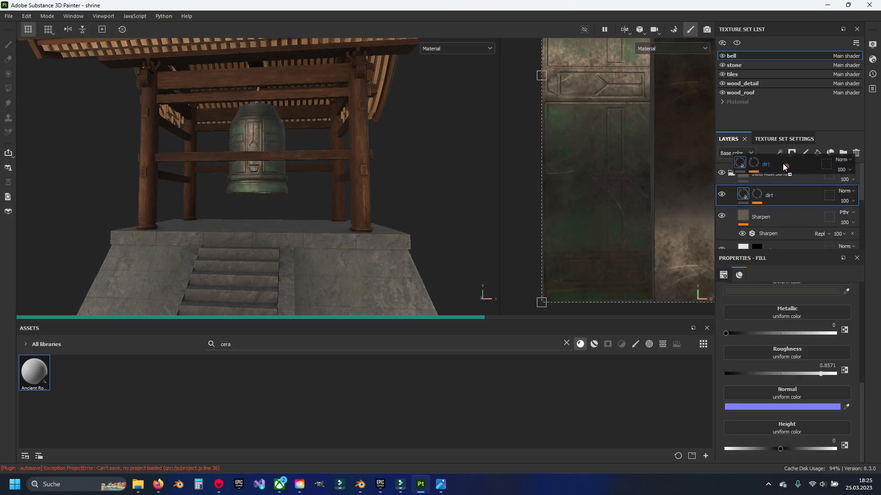
left_click(732, 195)
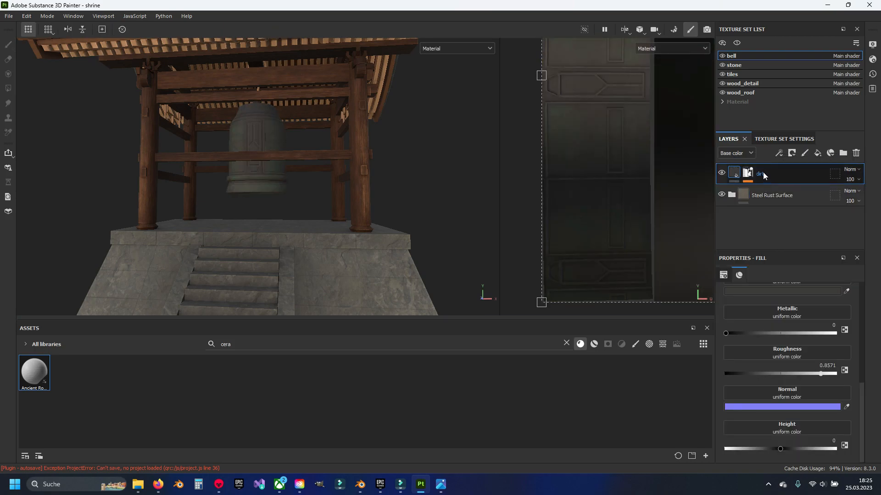
Set the Dirt Level of the bell dirt mask's generator to 0.2 and inspect the bell up close
scroll(327, 146, "up", 3)
scroll(327, 145, "up", 1)
left_click(748, 173)
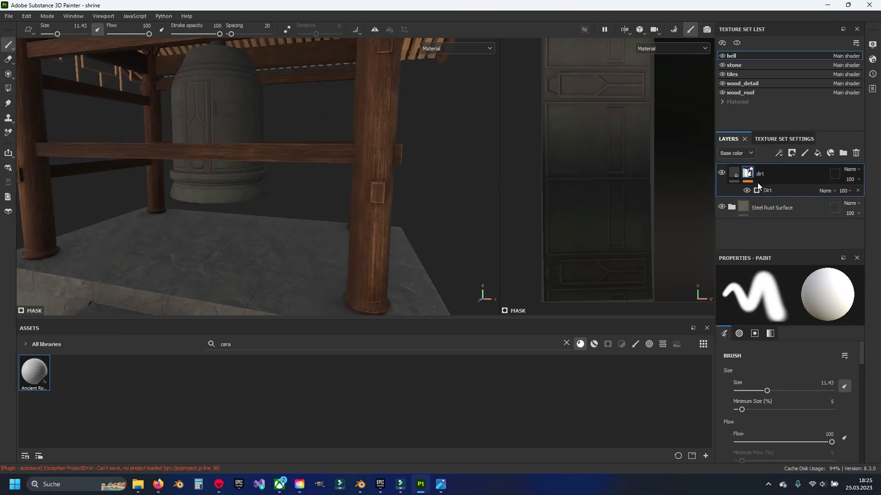
left_click(768, 191)
left_click_drag(781, 373, 753, 367)
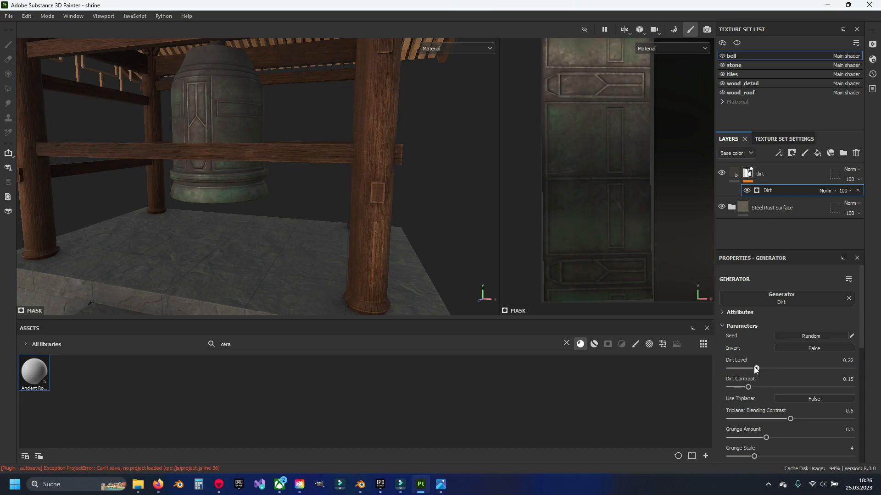
left_click_drag(309, 172, 324, 200, "alt")
scroll(319, 167, "up", 8)
middle_click_drag(324, 200, 336, 163, "alt")
scroll(336, 164, "up", 2)
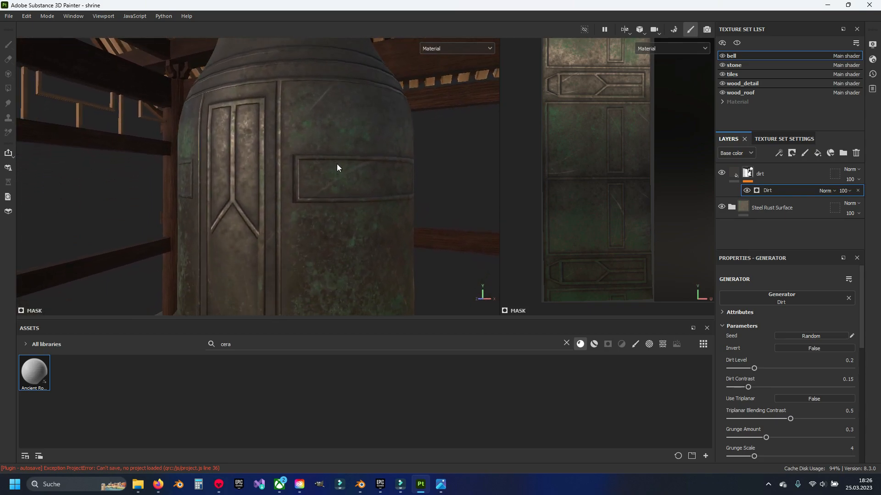
scroll(335, 162, "down", 3)
scroll(339, 180, "down", 3)
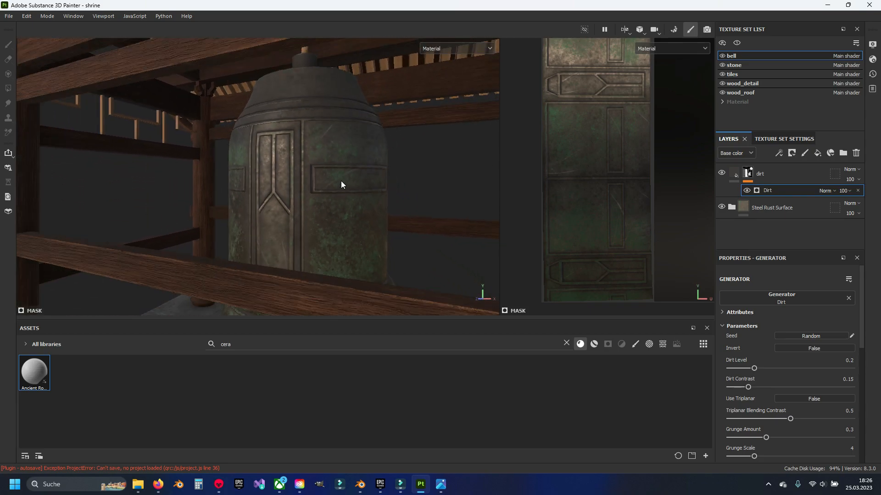
Replace the Dirt generator on the bell's dirt mask with a Dripping Rust generator
left_click(732, 208)
scroll(737, 213, "down", 2)
scroll(739, 213, "up", 3)
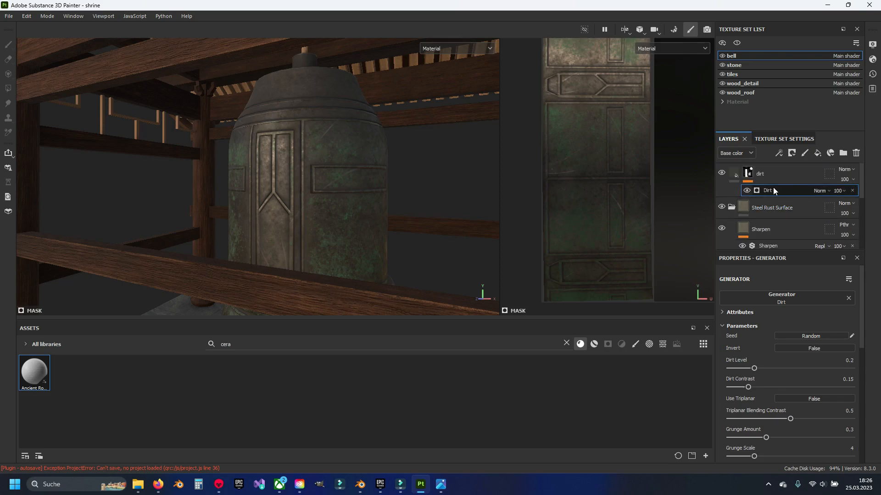
key("Delete")
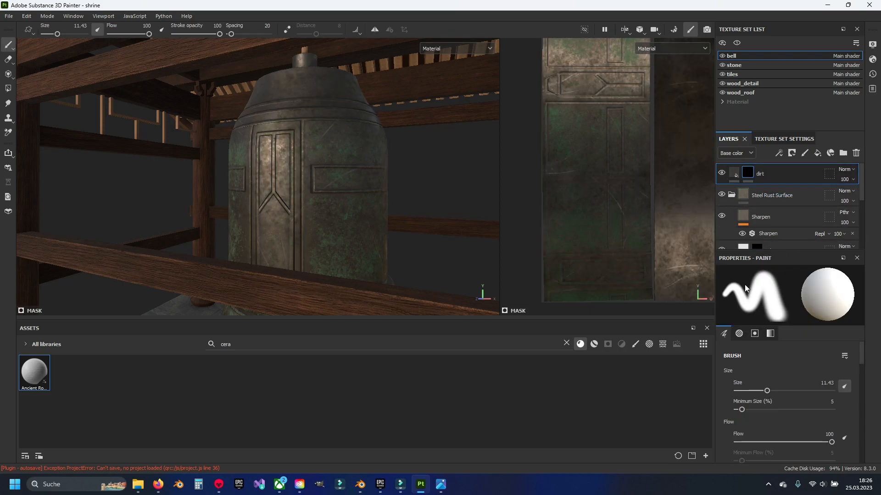
right_click(748, 172)
left_click(778, 299)
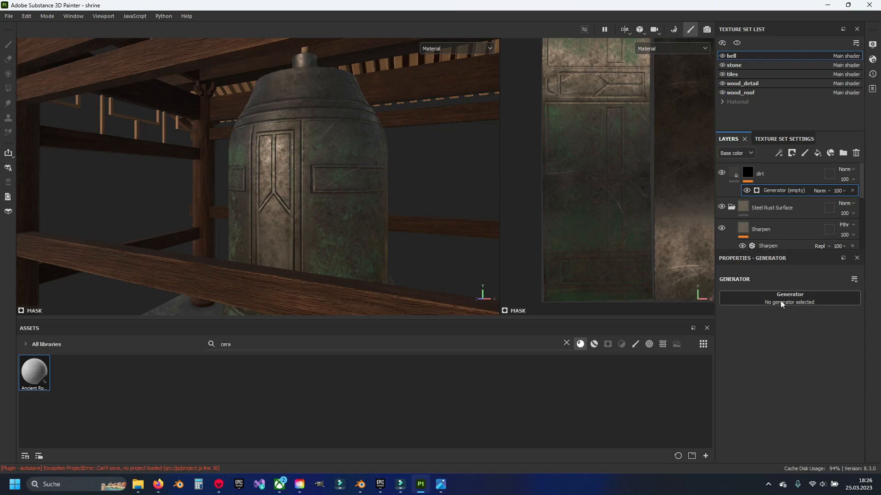
left_click(780, 299)
key("BackSpace")
key("BackSpace")
key("BackSpace")
key("BackSpace")
key("BackSpace")
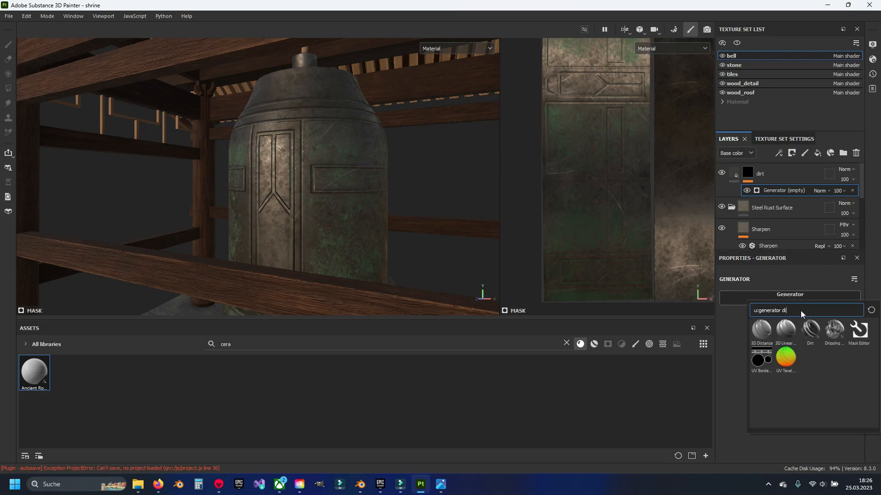
type("dripping")
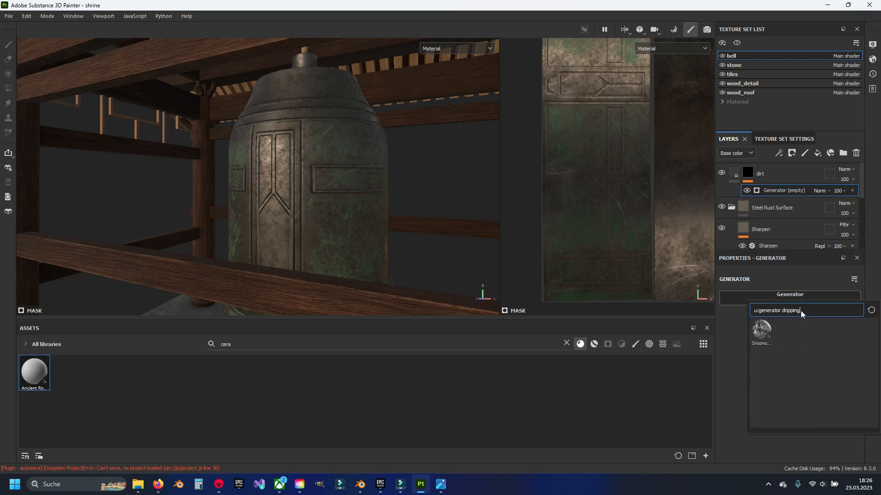
left_click(764, 330)
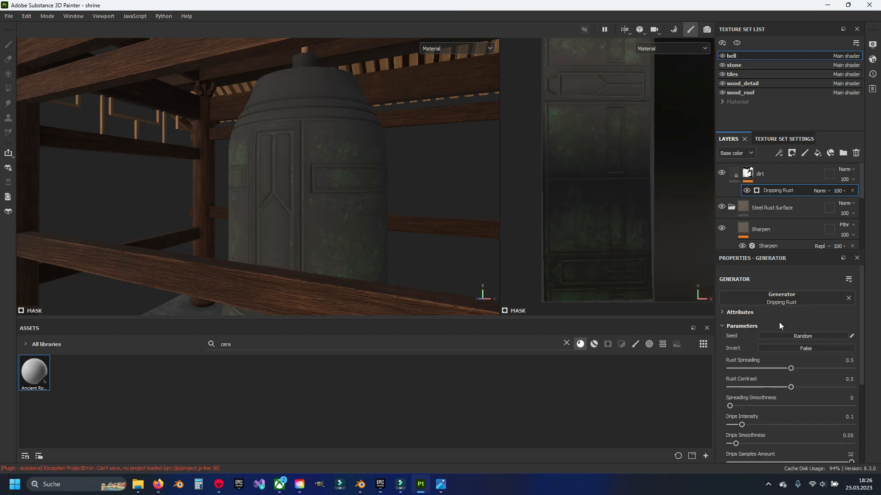
Invert the bell's Dripping Rust generator and set its Rust Spreading to 0.49 and Rust Contrast to 0.06
left_click_drag(324, 196, 316, 209, "alt")
left_click_drag(790, 387, 737, 388)
left_click(805, 349)
mouse_move(791, 369)
left_mouse_down()
mouse_move(759, 371)
mouse_move(797, 370)
mouse_move(789, 371)
left_mouse_up()
scroll(224, 156, "down", 5)
left_click_drag(225, 155, 272, 188, "alt")
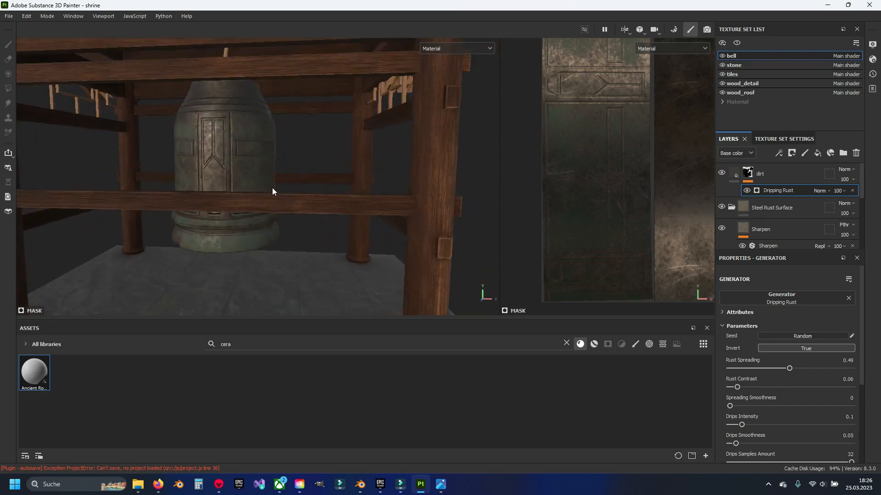
Examine the whole shrine and its roof from several angles and check the wood_detail texture set
scroll(272, 188, "down", 6)
middle_click_drag(303, 156, 326, 133, "alt")
scroll(327, 133, "down", 1)
left_click_drag(327, 133, 238, 133, "alt")
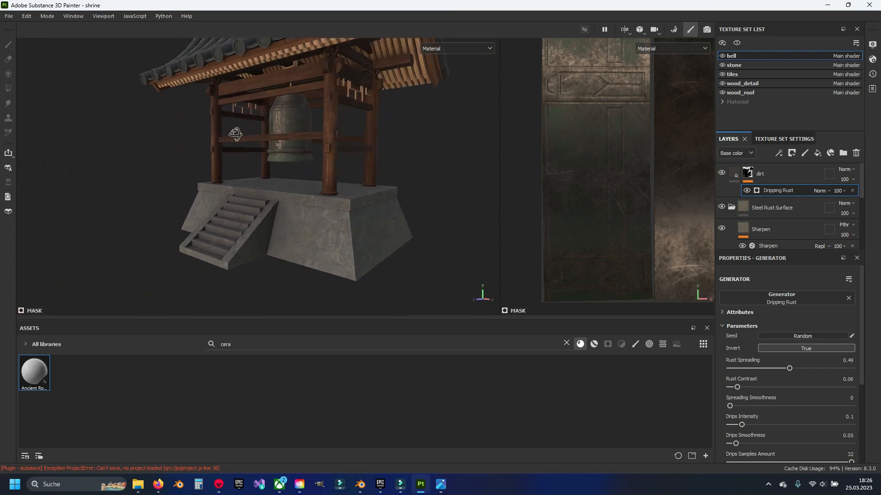
middle_click_drag(238, 133, 268, 188, "alt")
left_click_drag(268, 188, 289, 172, "alt")
scroll(290, 173, "up", 2)
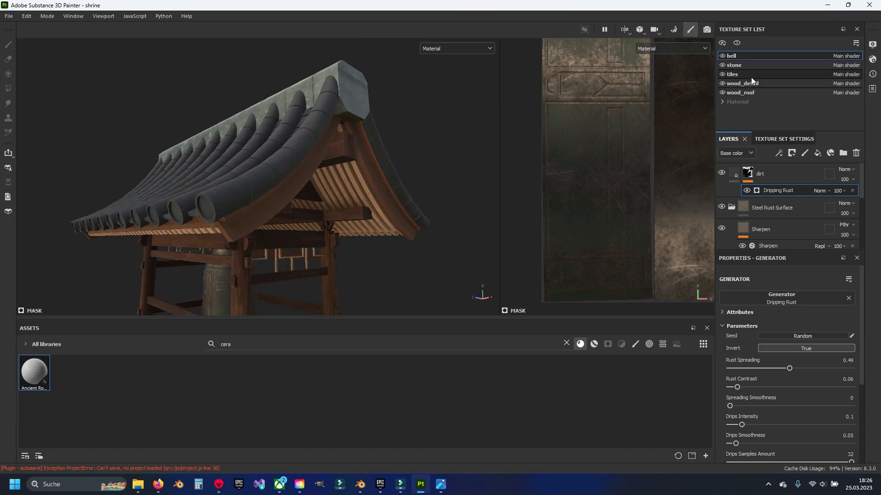
left_click(722, 85)
left_click(723, 84)
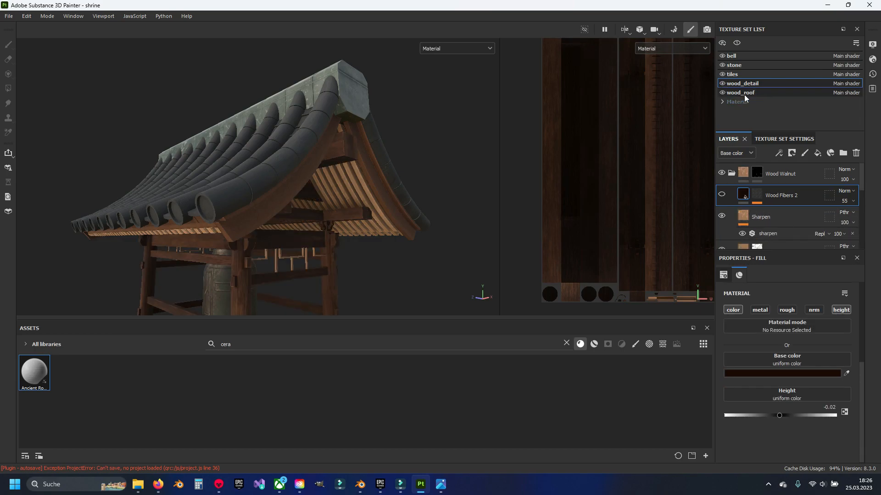
Paste the dirt layer into the wood_roof texture set and place it above the Jade folder
left_click(744, 95)
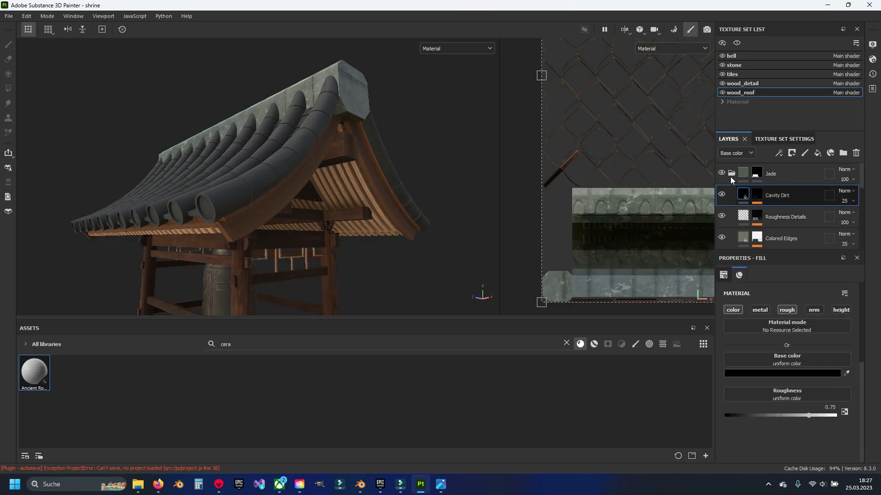
key("ctrl+v")
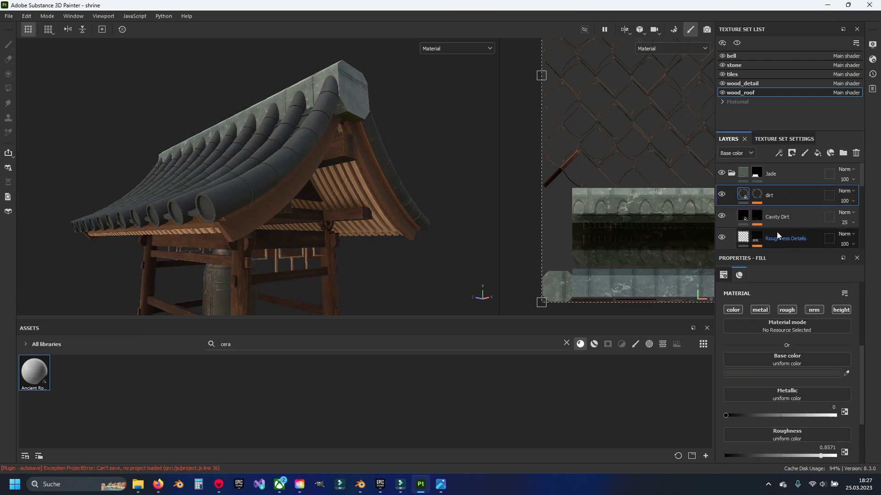
left_click_drag(791, 196, 784, 167)
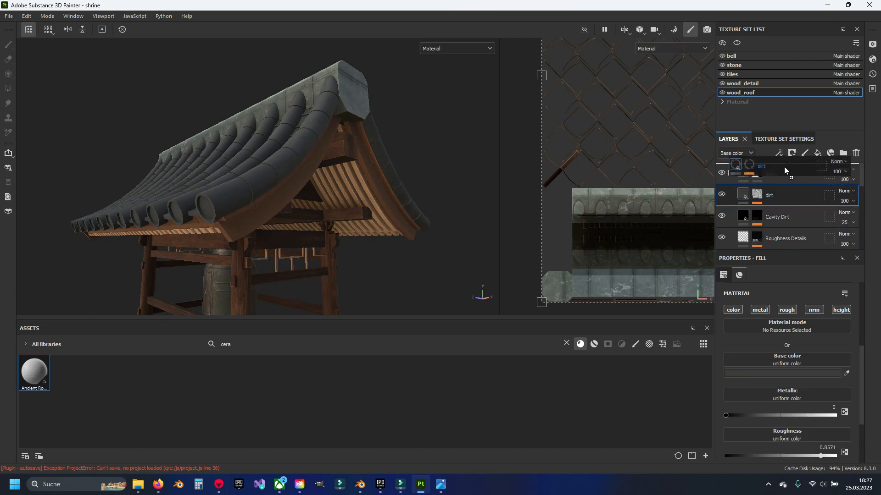
left_click(731, 196)
Set the wood_roof dirt mask's Dirt Level to 0.6 and Dirt Contrast to 0.19, judging it under the eaves
left_click_drag(404, 213, 354, 173, "alt")
scroll(364, 170, "up", 4)
middle_click_drag(292, 154, 327, 140, "alt")
left_click(746, 175)
left_click(769, 190)
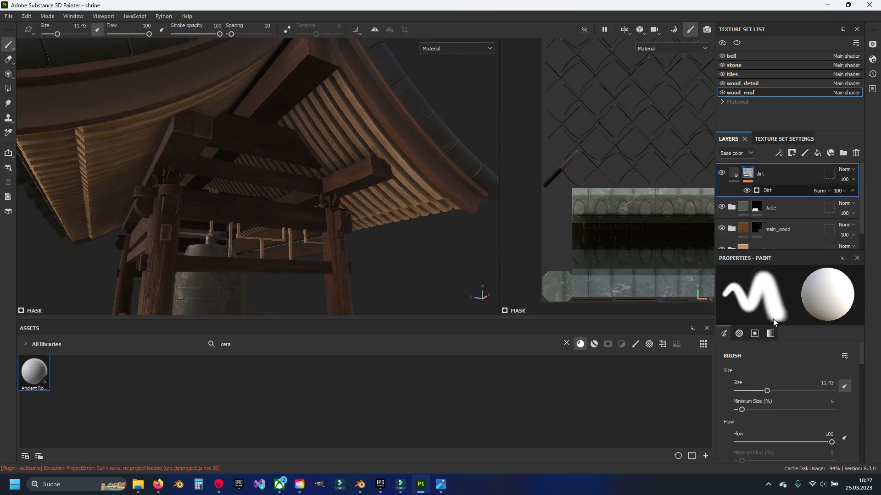
mouse_move(799, 369)
left_mouse_down()
mouse_move(777, 368)
mouse_move(803, 368)
left_mouse_up()
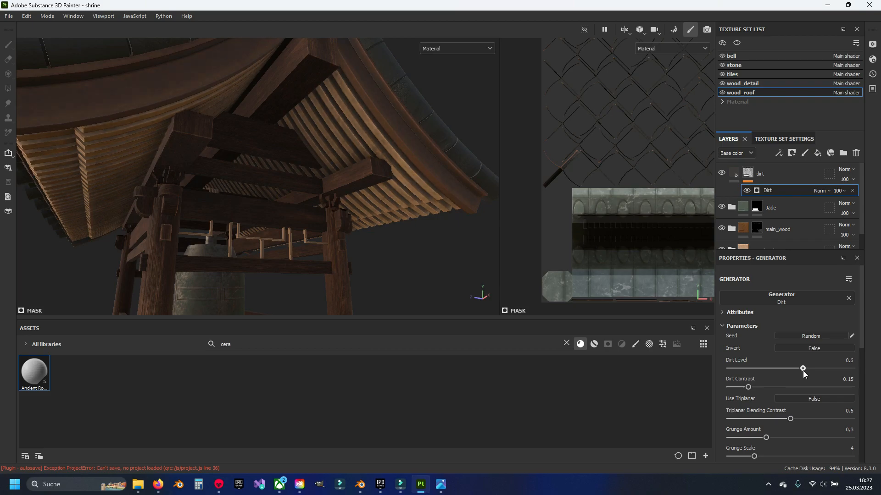
left_click_drag(213, 201, 238, 154, "alt")
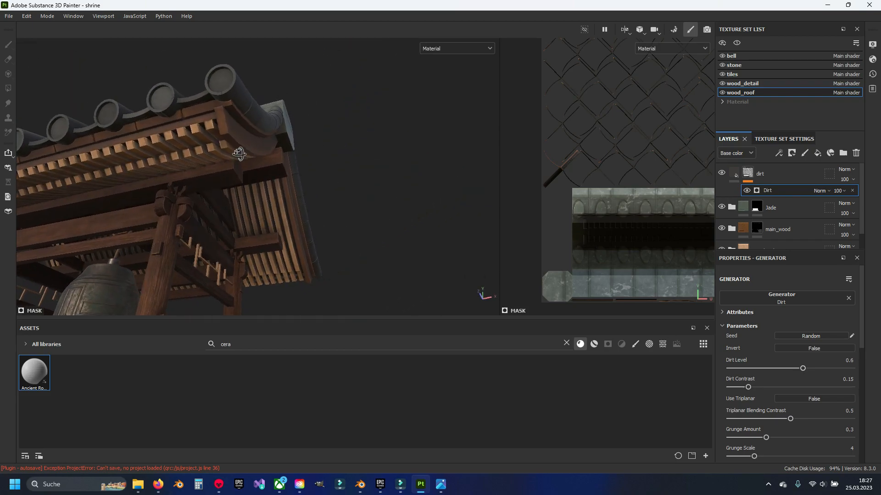
mouse_move(748, 387)
left_mouse_down()
mouse_move(770, 387)
mouse_move(743, 387)
left_mouse_up()
left_click_drag(221, 227, 256, 227, "alt")
scroll(255, 223, "up", 3)
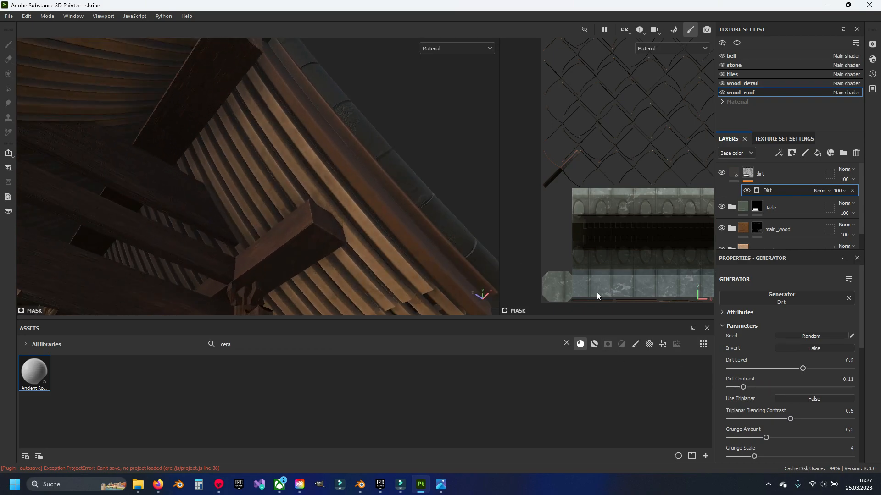
left_click_drag(743, 387, 769, 388)
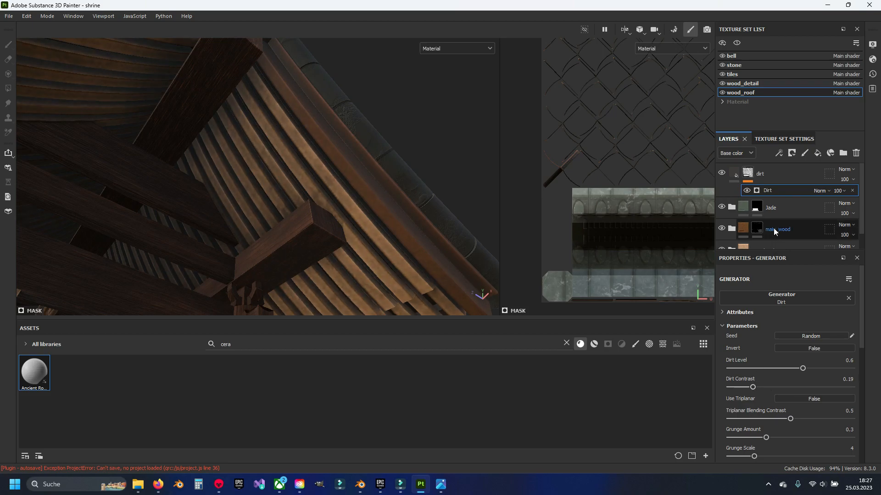
Replace the wood_roof mask generator with Dripping Rust, inverted, with Rust Spreading 0.37 and Rust Contrast 0.35
left_click(785, 299)
left_click(764, 334)
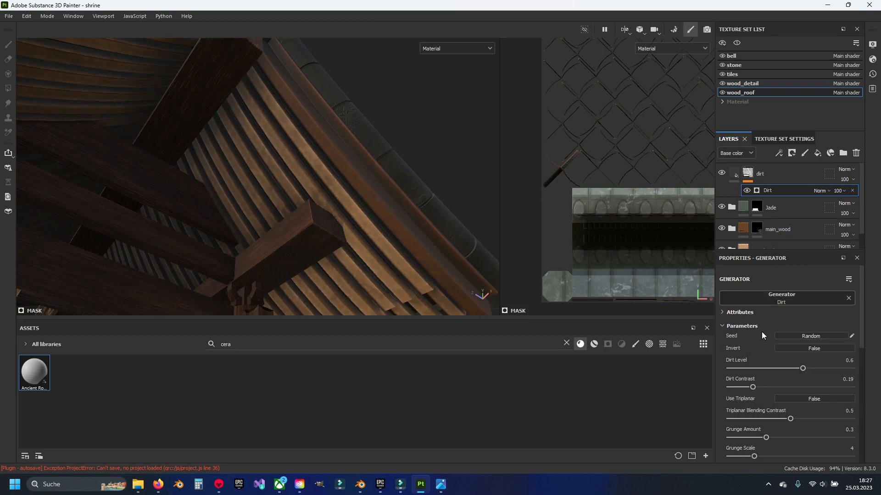
left_click(807, 348)
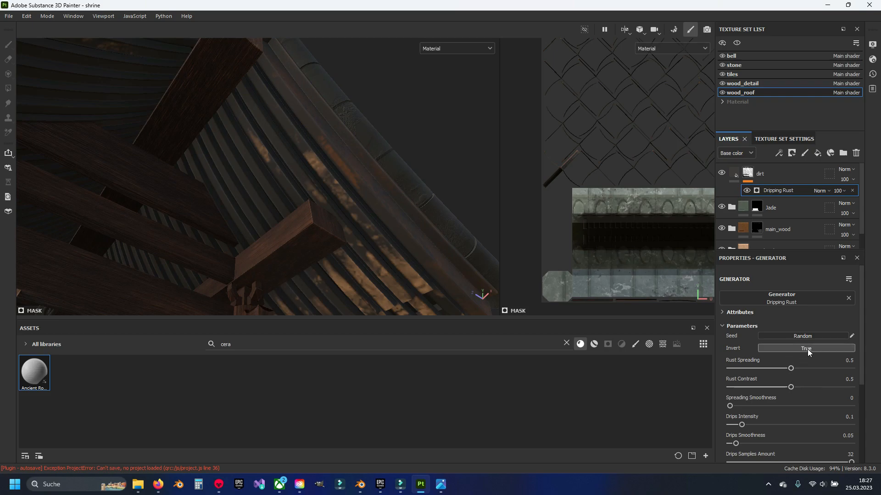
left_click(807, 349)
left_click_drag(790, 387, 737, 388)
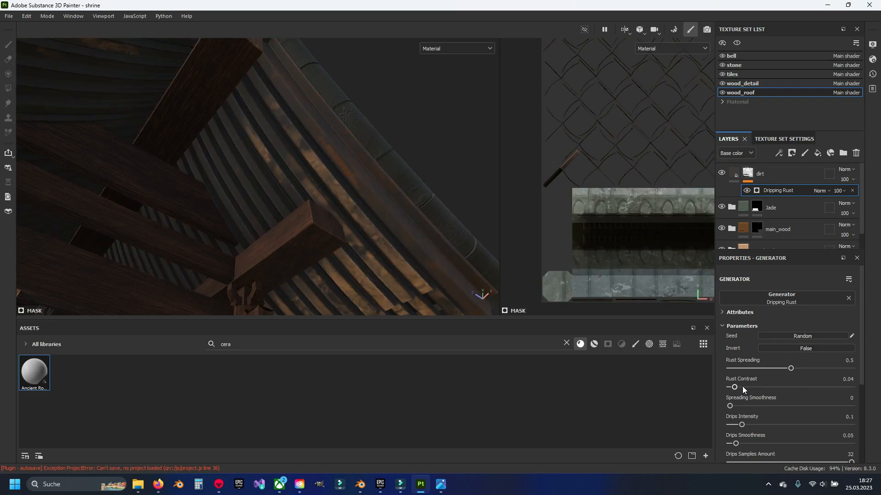
left_click(810, 347)
left_click_drag(802, 368, 764, 386)
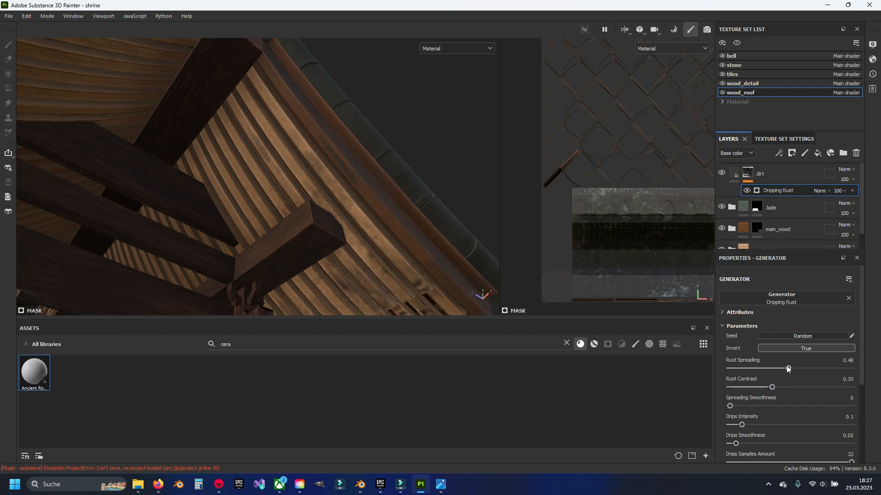
left_click_drag(792, 371, 775, 374)
scroll(271, 186, "down", 5)
middle_click_drag(279, 213, 320, 222, "alt")
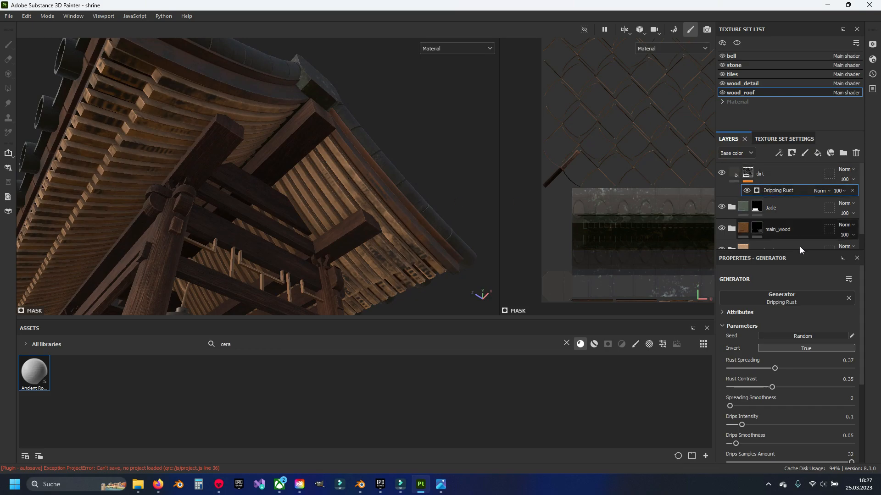
Replace the Dripping Rust generator on the wood_roof dirt mask with the Dirt generator
left_click(789, 300)
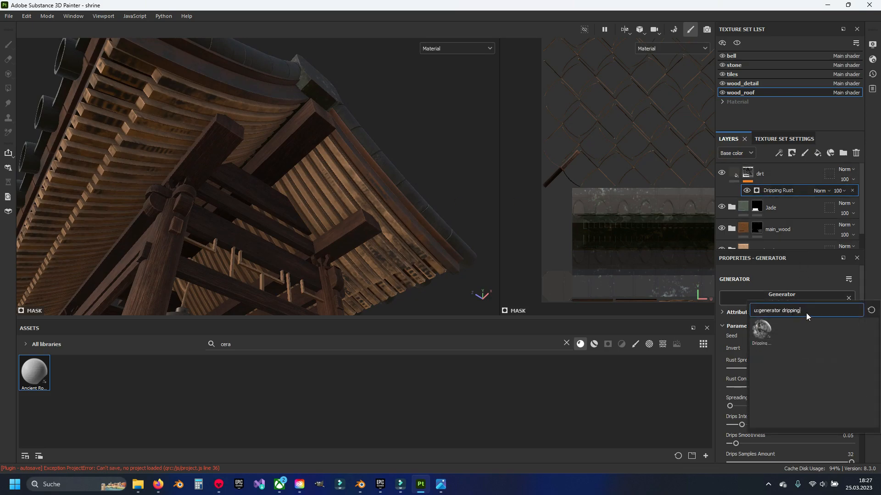
key("BackSpace")
key("BackSpace")
key("BackSpace")
key("BackSpace")
key("BackSpace")
key("BackSpace")
key("BackSpace")
key("BackSpace")
type("dirt")
left_click(762, 330)
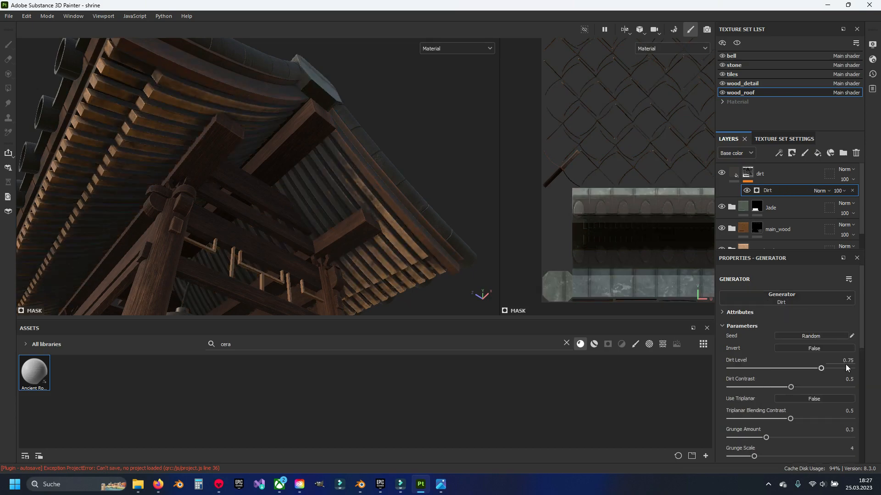
Set the wood_roof Dirt generator to Dirt Level 0.6, Dirt Contrast 0.12 and Grunge Amount 0.36
left_click_drag(758, 388, 744, 386)
mouse_move(811, 369)
left_mouse_down()
mouse_move(791, 371)
mouse_move(802, 371)
left_mouse_up()
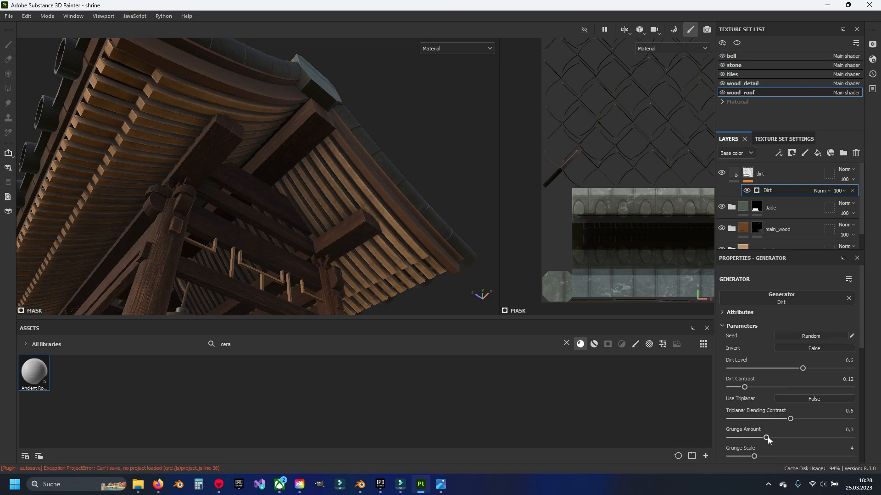
left_click_drag(790, 437, 784, 440)
Set the stone texture set's dirt mask generator to Dirt Level 0.47 and Dirt Contrast 0.09, checking the base and stairs
left_click_drag(370, 250, 325, 190, "alt")
left_click_drag(339, 229, 301, 178, "alt")
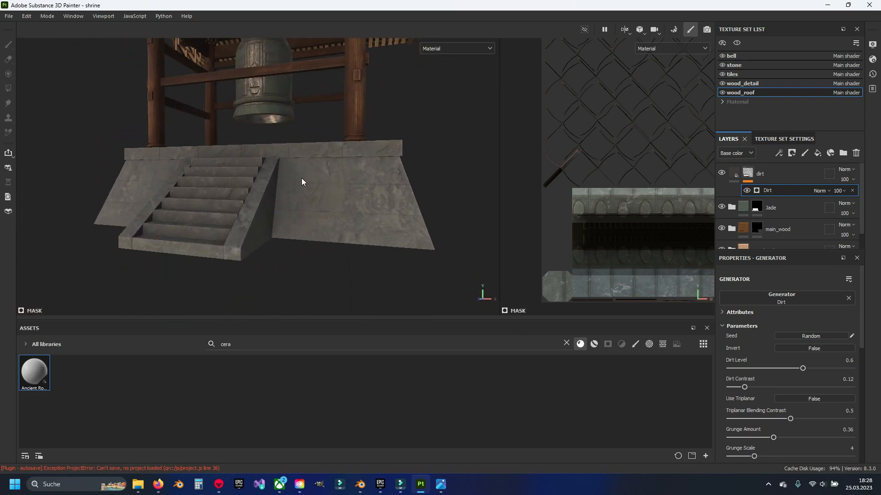
left_click(747, 66)
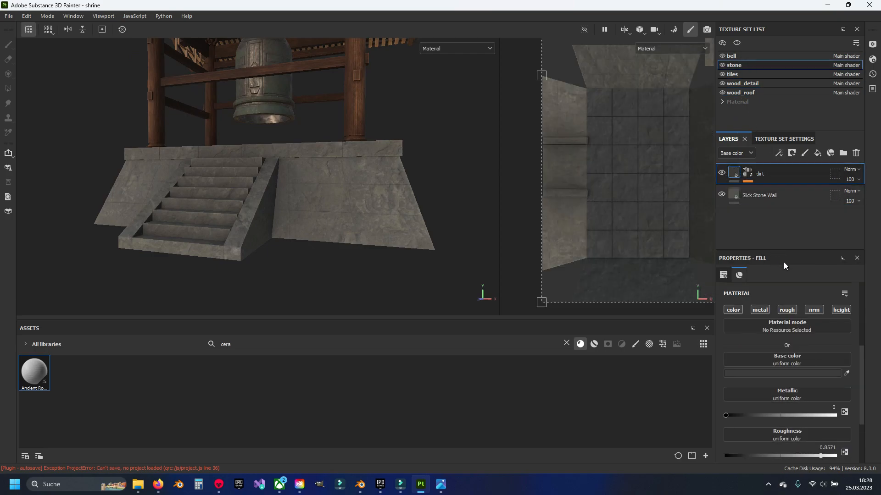
scroll(773, 418, "up", 2)
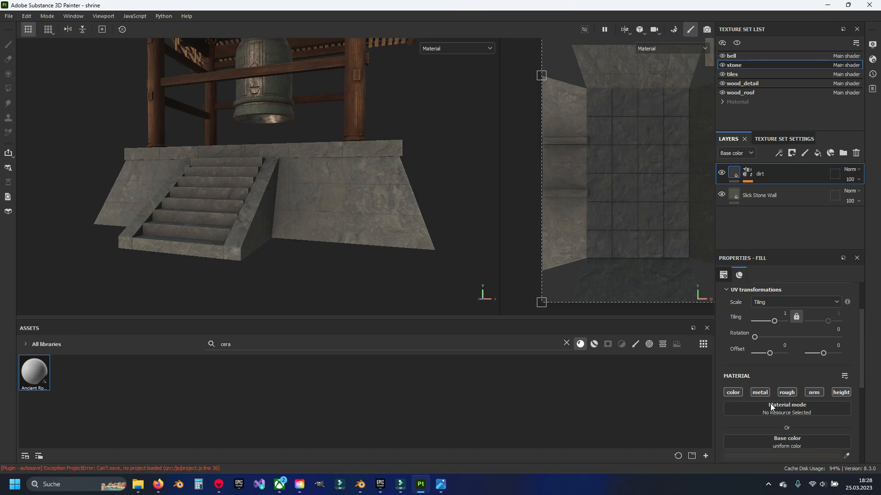
scroll(764, 344, "down", 2)
left_click(749, 174)
left_click(764, 189)
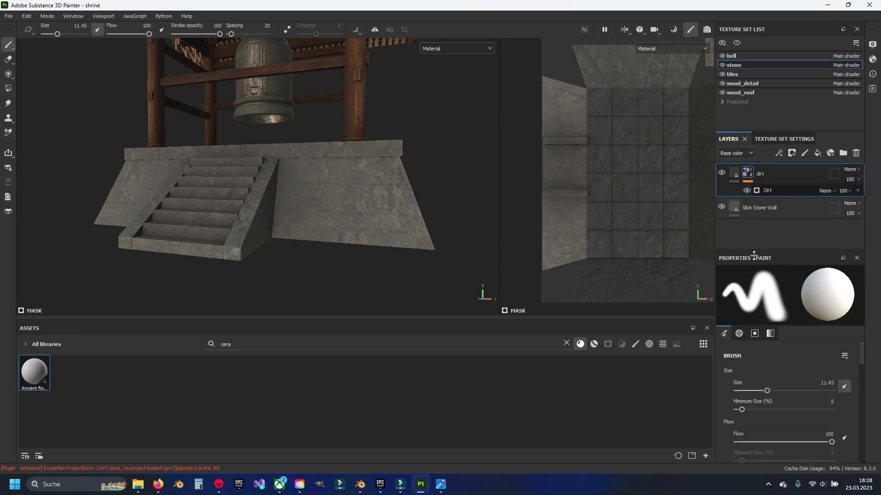
scroll(765, 409, "down", 1)
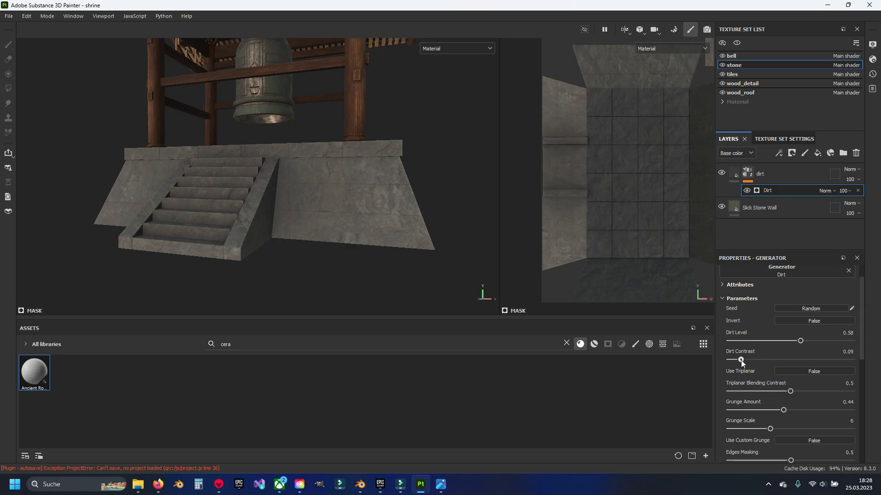
mouse_move(801, 342)
left_mouse_down()
mouse_move(778, 342)
mouse_move(787, 344)
left_mouse_up()
left_click_drag(204, 134, 251, 161, "alt")
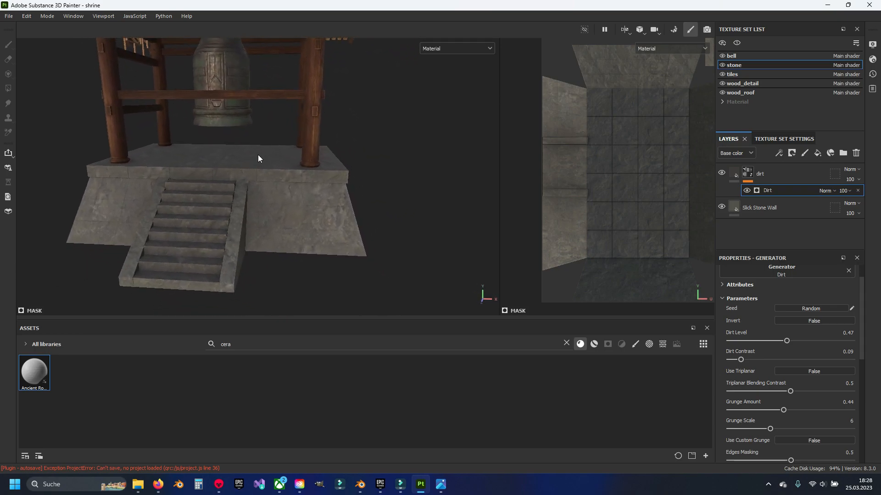
left_click_drag(336, 181, 279, 165, "alt")
Set the roughness of the bell's Base metal layer, inside the Steel Rust Surface folder, to 0.6449
left_click(740, 56)
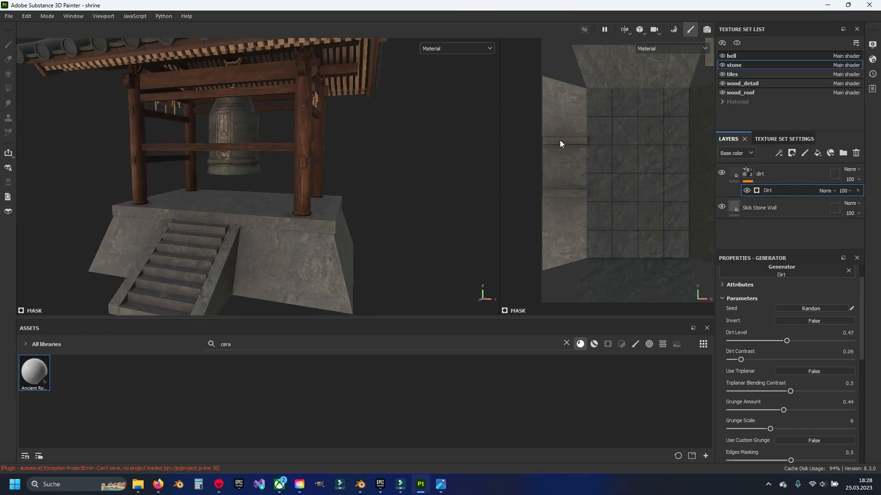
scroll(303, 195, "up", 5)
scroll(303, 196, "up", 4)
left_click_drag(303, 195, 251, 195, "alt")
scroll(798, 440, "down", 3)
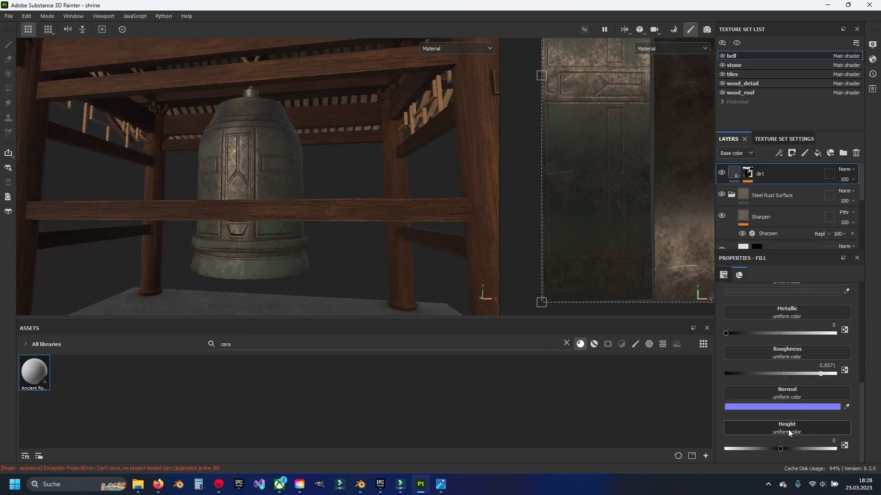
left_click_drag(321, 190, 311, 205, "alt")
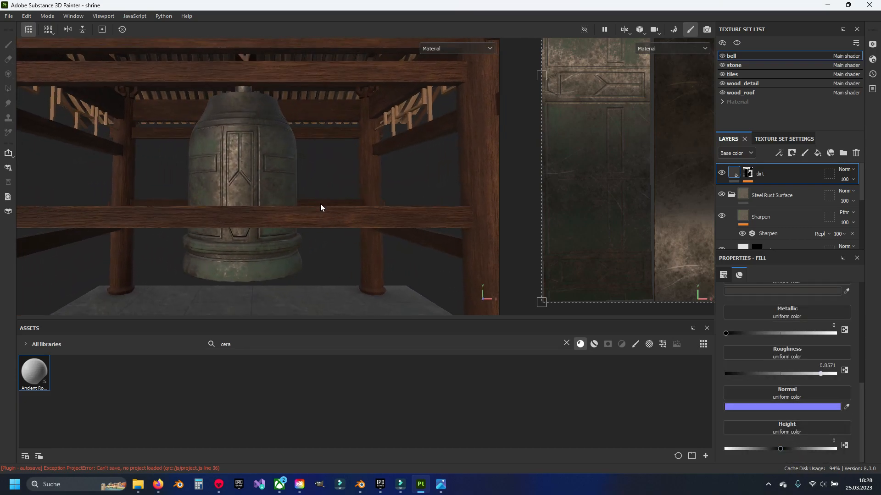
left_click(731, 194)
left_click(782, 195)
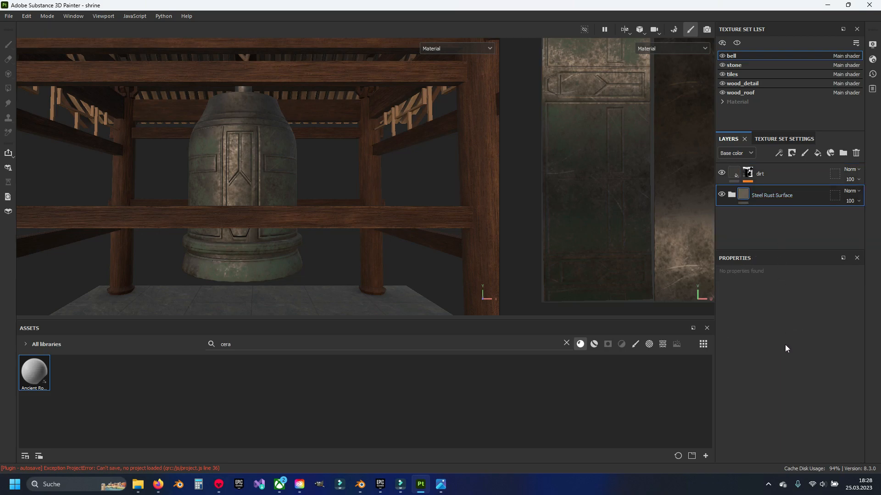
left_click(731, 196)
left_click(744, 235)
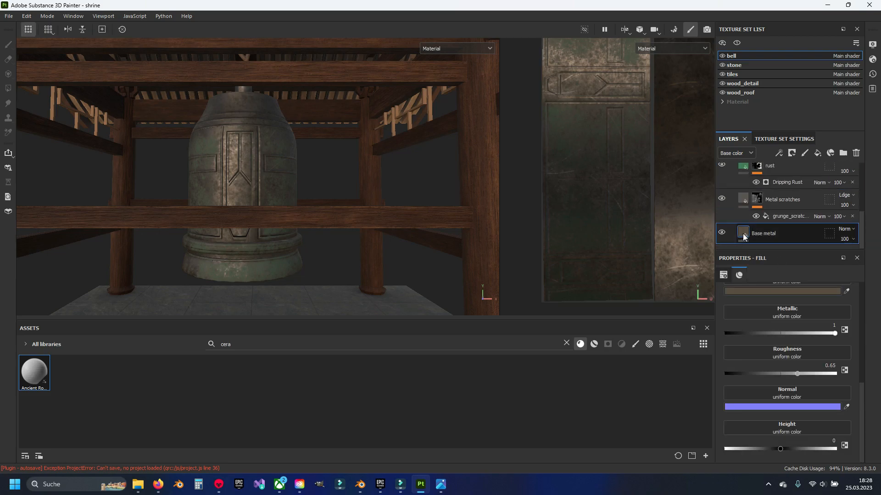
mouse_move(795, 372)
left_mouse_down()
mouse_move(775, 375)
mouse_move(797, 377)
left_mouse_up()
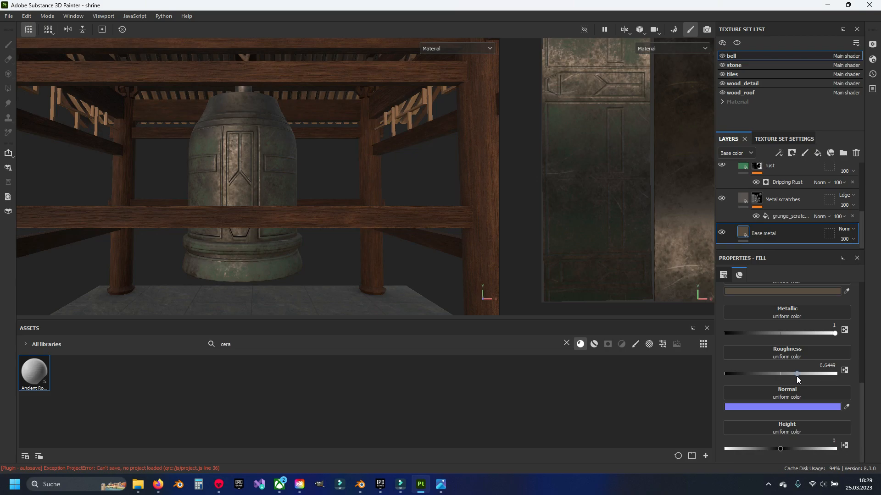
left_click_drag(422, 207, 310, 216, "alt")
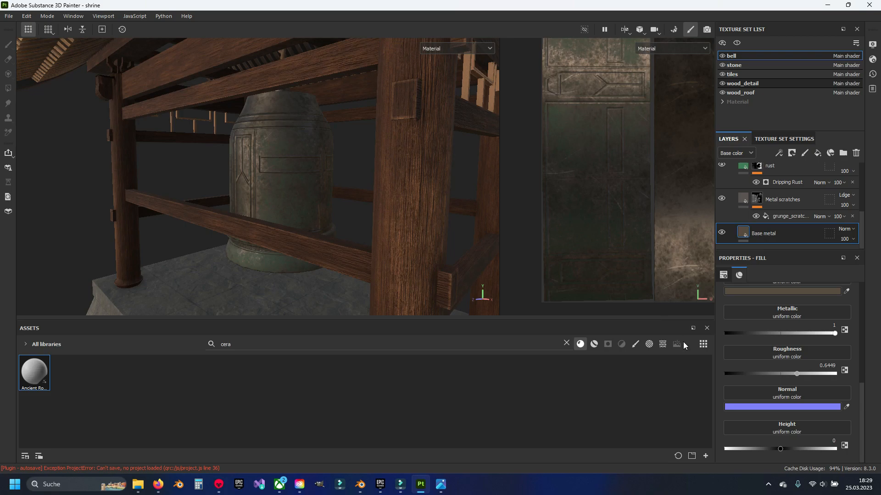
Switch to the wood_detail texture set and collapse its Wood Walnut folder
scroll(744, 203, "up", 10)
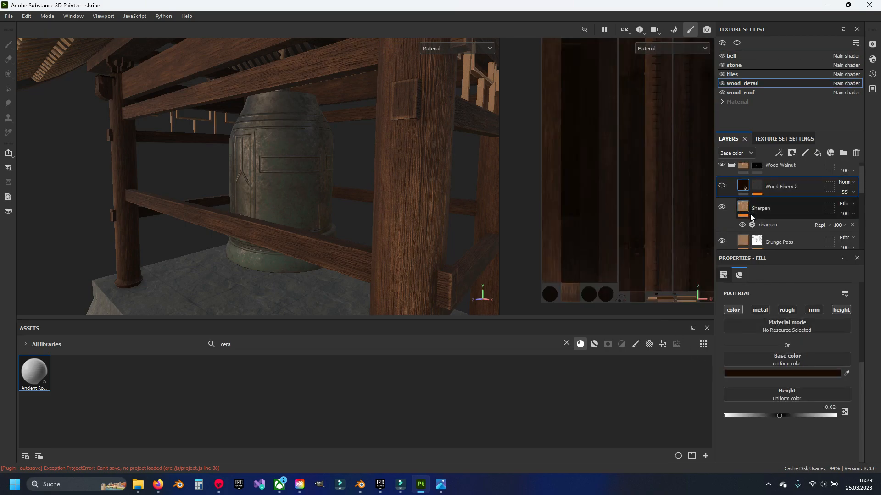
scroll(726, 189, "up", 1)
left_click(732, 173)
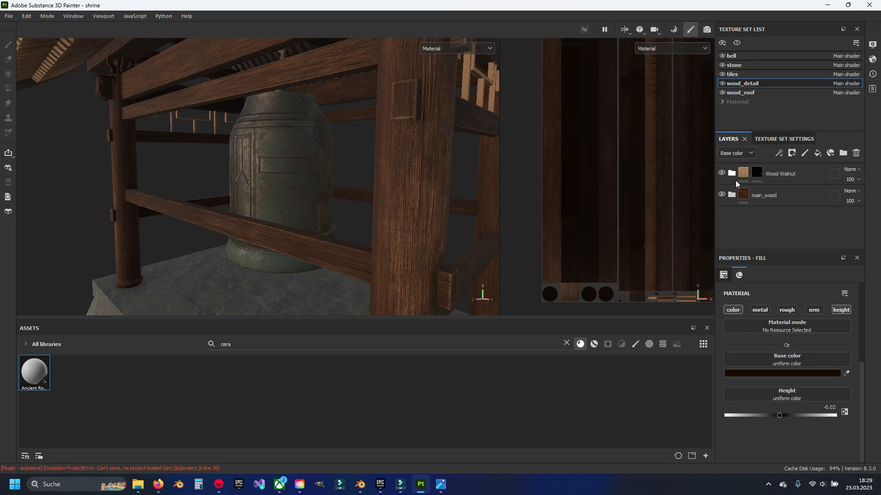
Lower the wood_roof dirt mask to Dirt Level 0.29 and Dirt Contrast 0.08, judging it on the roof ridge
scroll(324, 185, "down", 6)
left_click_drag(323, 191, 347, 226, "alt")
scroll(343, 207, "down", 3)
scroll(332, 210, "up", 5)
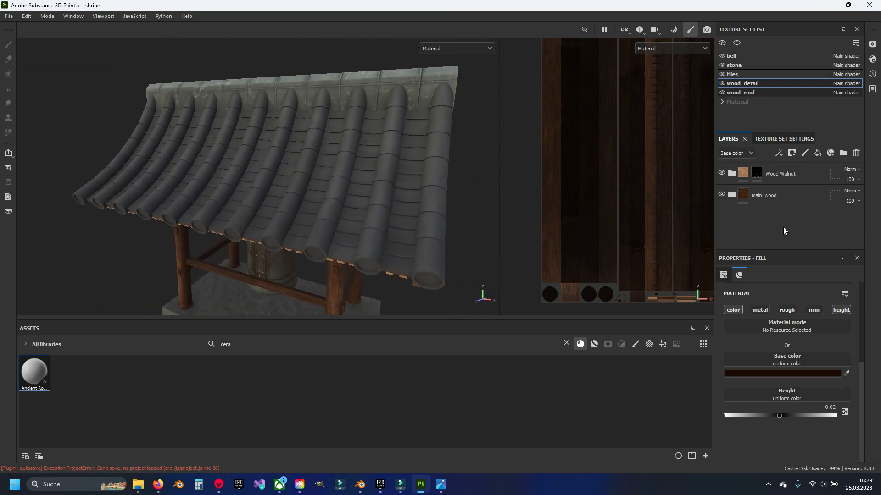
left_click(755, 176)
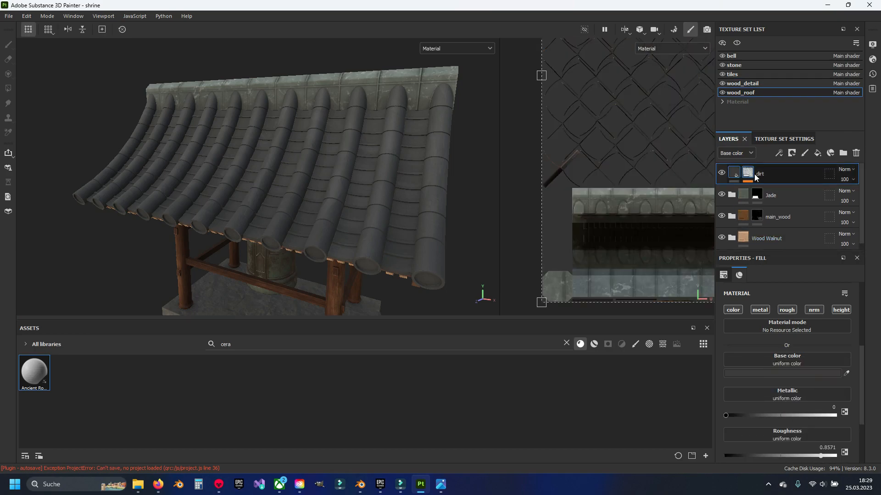
left_click(748, 182)
left_click(770, 190)
scroll(771, 366, "down", 1)
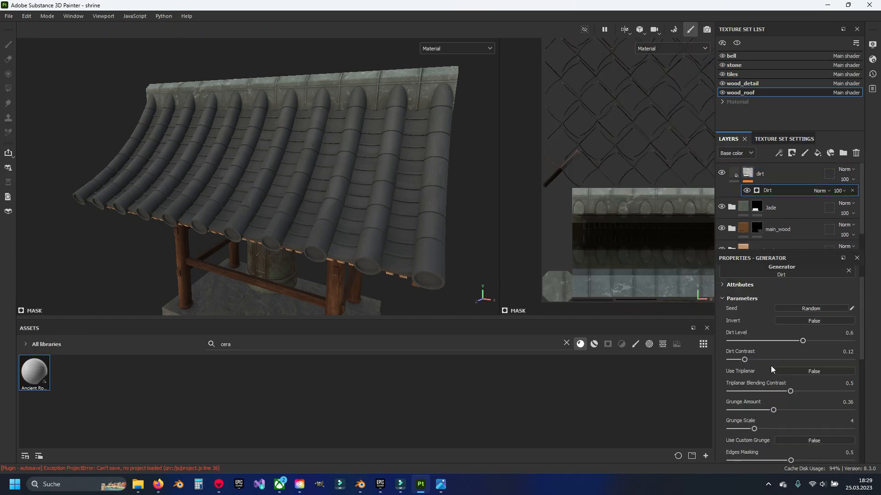
left_click_drag(802, 342, 759, 342)
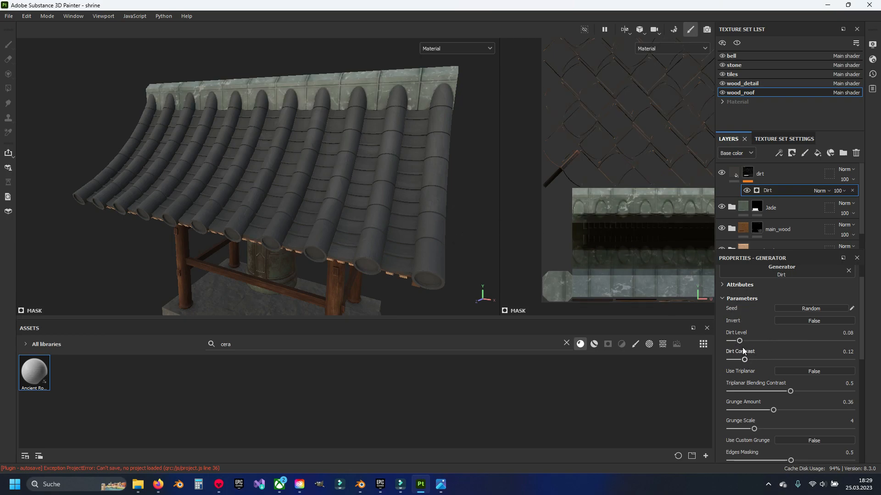
left_click_drag(741, 341, 765, 340)
left_click_drag(436, 162, 349, 154, "alt")
scroll(348, 154, "up", 1)
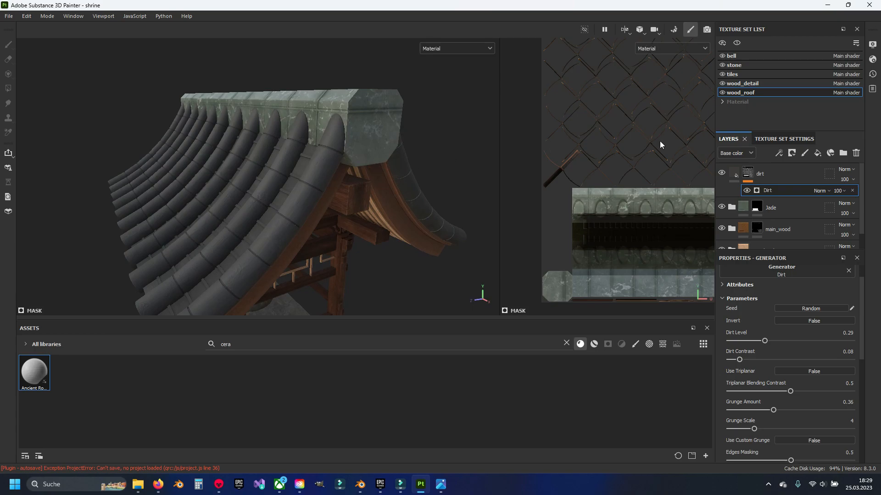
Set the Ceramic Color of the tiles' Ancient Rough Ceramic layer to 616161 and check the roof against the whole shrine
left_click(739, 74)
mouse_move(358, 238)
left_mouse_down("alt")
mouse_move(376, 234)
mouse_move(342, 235)
left_mouse_up("alt")
middle_click_drag(342, 235, 404, 156, "alt")
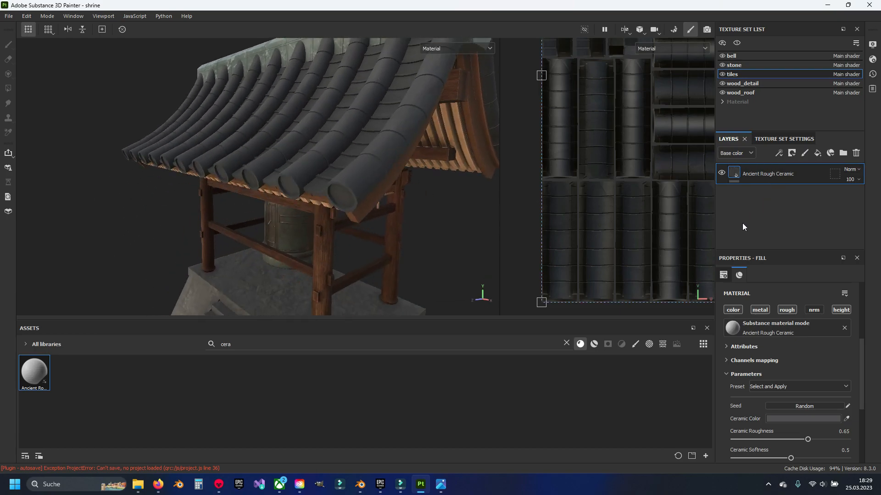
left_click(782, 419)
left_click_drag(682, 390, 680, 384)
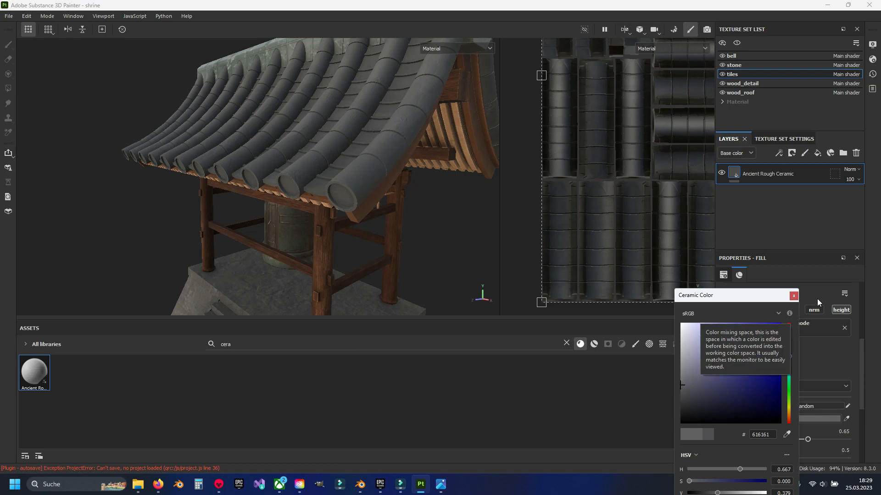
left_click(793, 295)
mouse_move(346, 194)
left_mouse_down("alt")
mouse_move(398, 143)
mouse_move(355, 207)
left_mouse_up("alt")
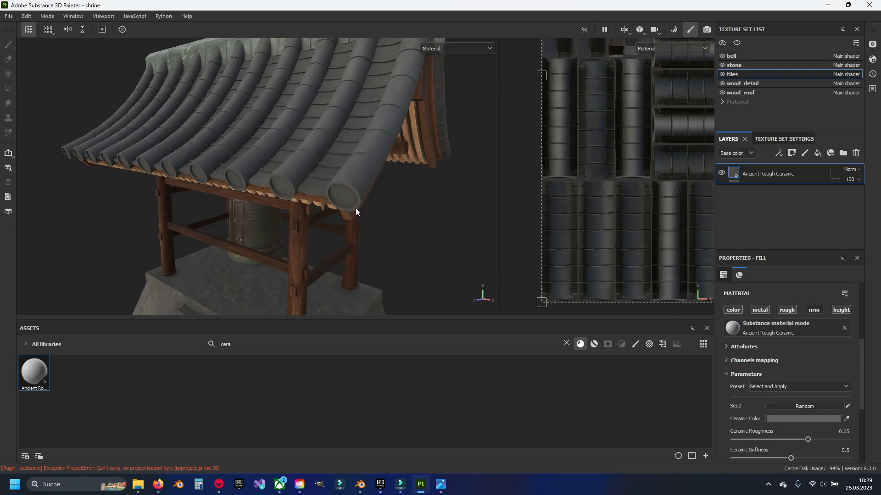
scroll(355, 207, "down", 3)
middle_click_drag(355, 206, 366, 191, "alt")
left_click_drag(366, 191, 290, 208, "alt")
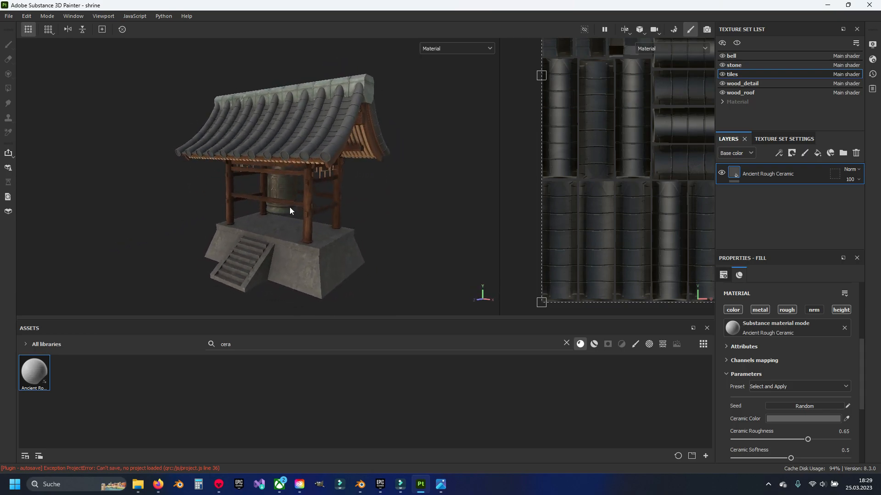
key("ctrl")
left_click(768, 485)
left_click(767, 486)
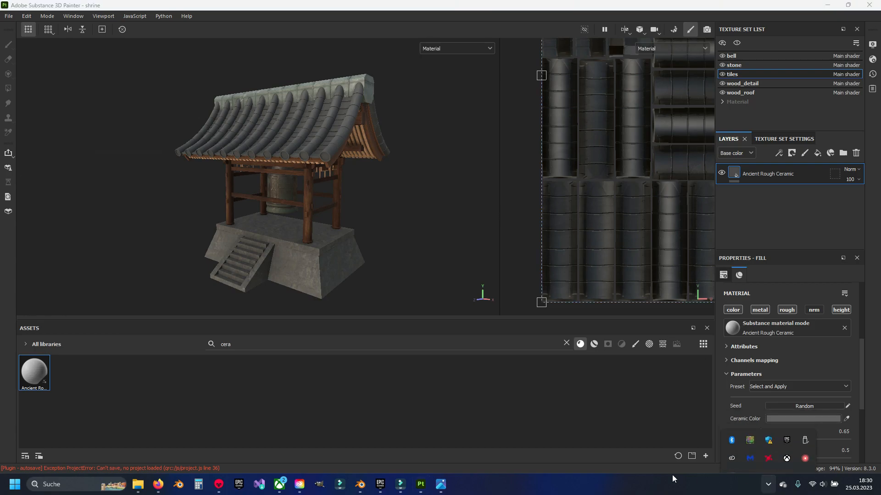
left_click(350, 186)
Open the texture export and set its output directory to Blender/Projekte/Saves/japan/substance/texture
key("ctrl+shift+e")
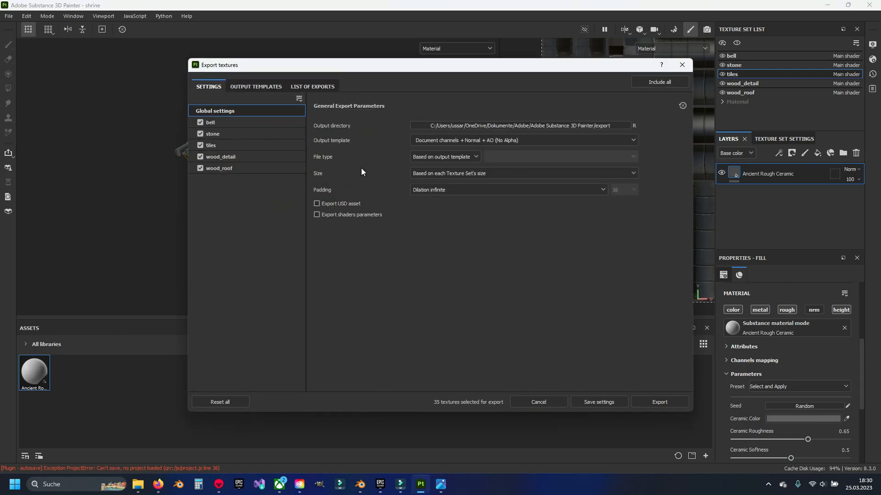
left_click(574, 123)
scroll(231, 206, "up", 3)
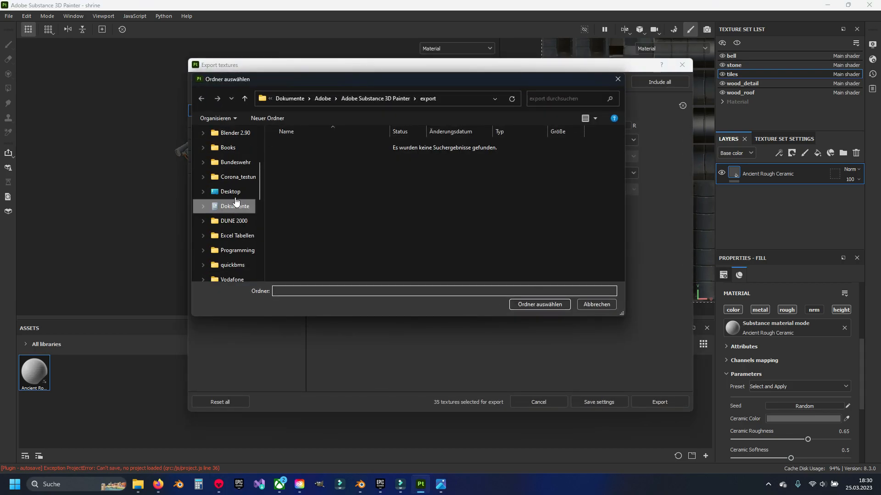
left_click(228, 147)
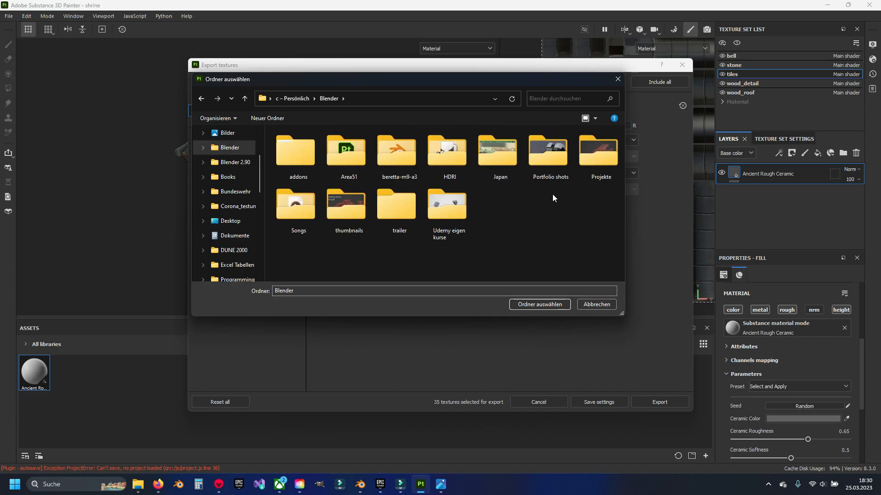
double_click(595, 167)
double_click(297, 170)
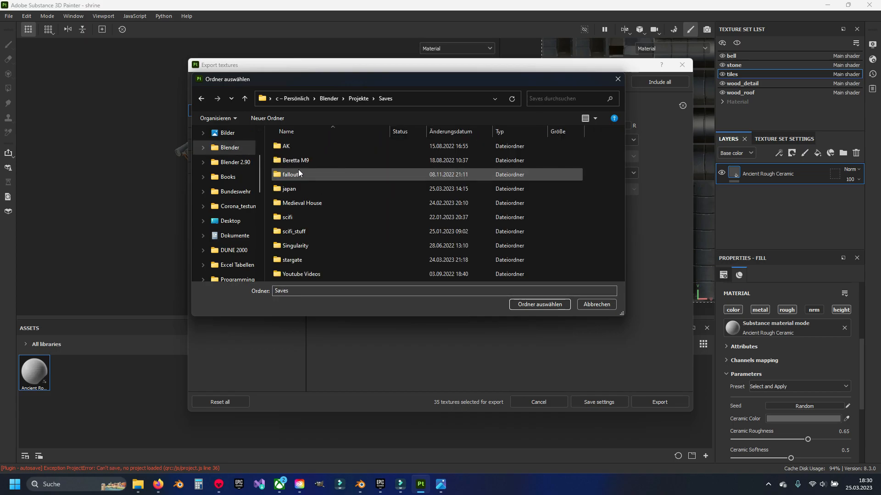
double_click(314, 192)
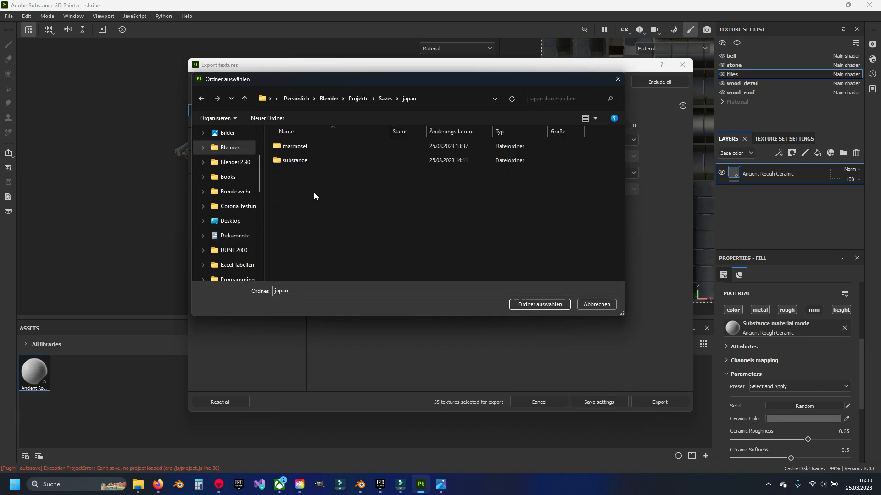
double_click(301, 163)
double_click(305, 166)
left_click(550, 305)
Set the export file type to png and the texture size to 4096
left_click(450, 158)
left_click(431, 237)
left_click(453, 177)
left_click(452, 179)
left_click(452, 176)
left_click(436, 255)
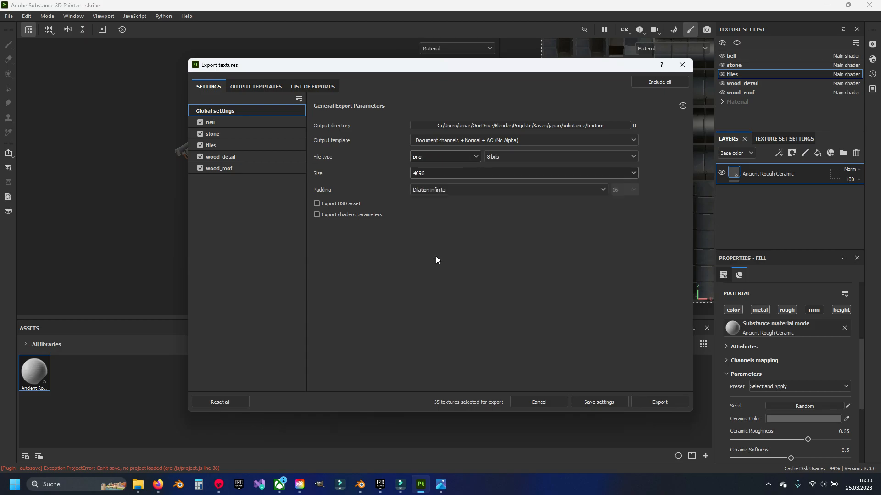
Check which maps the PBR Metallic Roughness output template contains, and return to the general export parameters
left_click(256, 87)
left_click(241, 221)
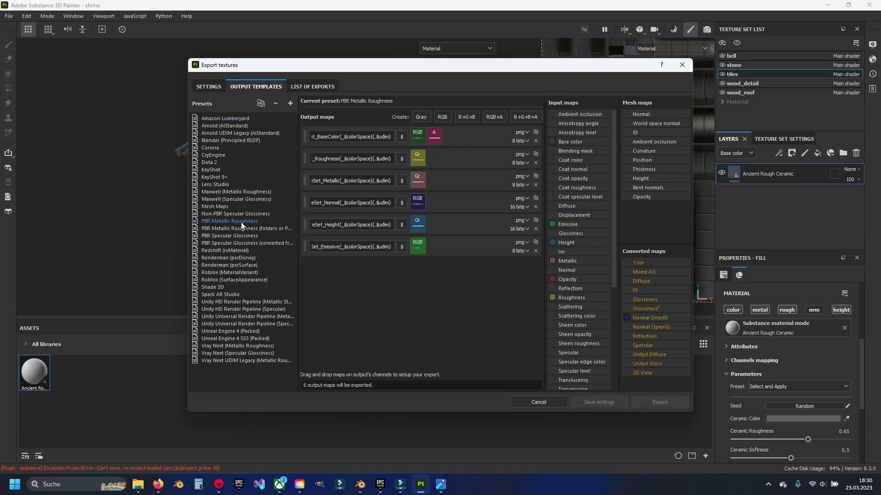
left_click(209, 86)
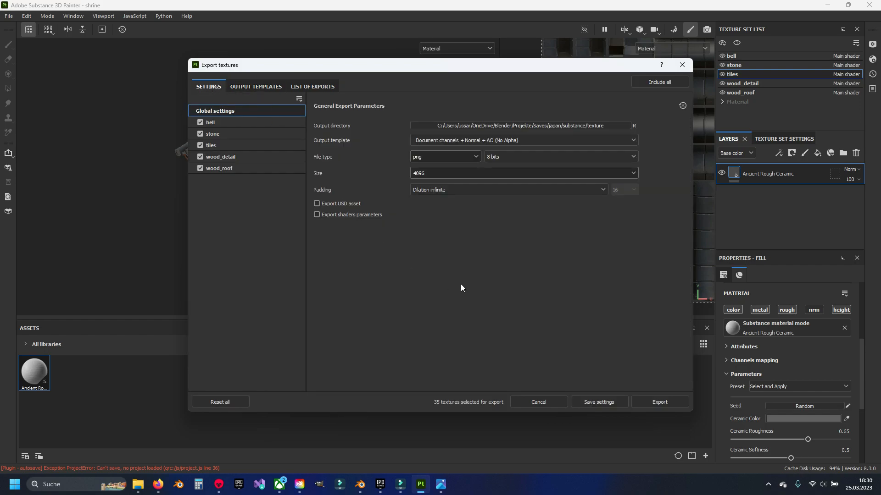
Create two new folders named 4k and 2k inside the texture output directory
left_click(533, 125)
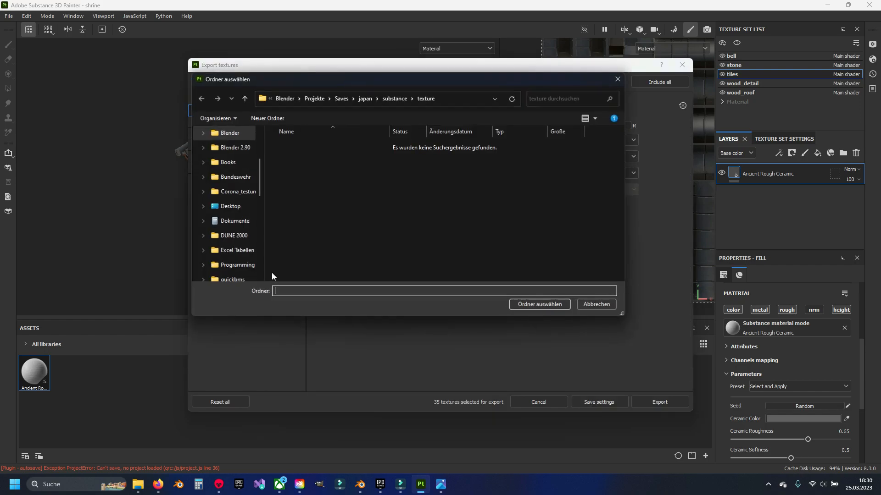
key("ctrl+shift+n")
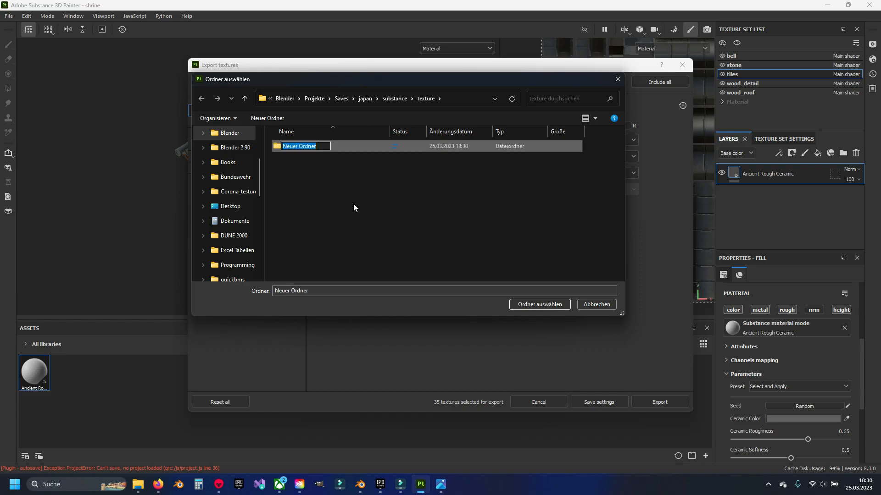
type("4k")
key("Return")
key("ctrl+shift+n")
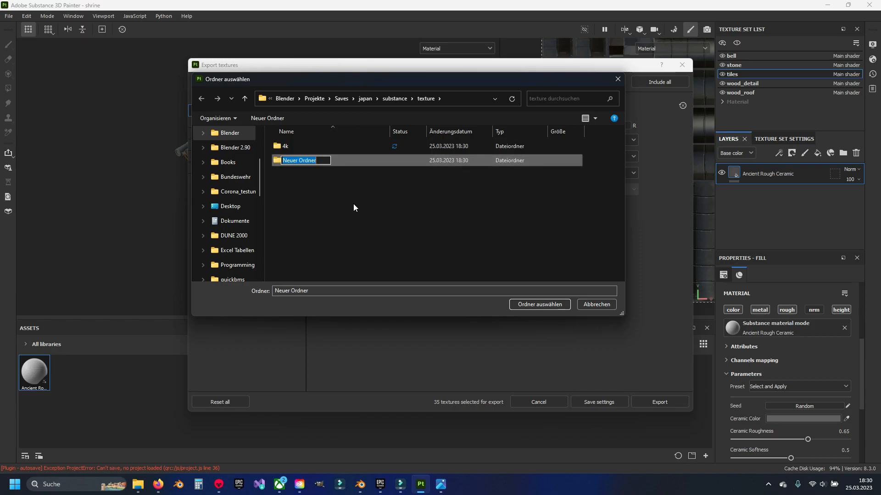
type("2k")
key("Return")
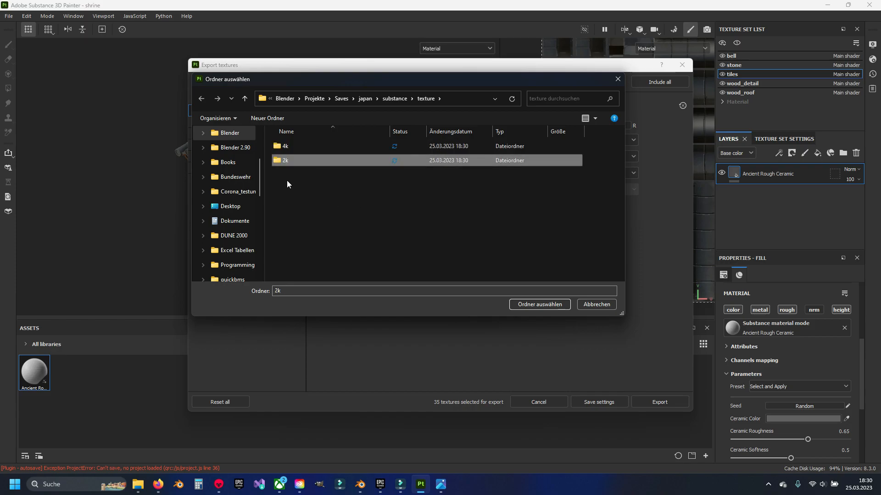
Choose the 4k folder as output directory, export all texture sets, and close the export window once finished
left_click(302, 147)
double_click(302, 147)
left_click(535, 305)
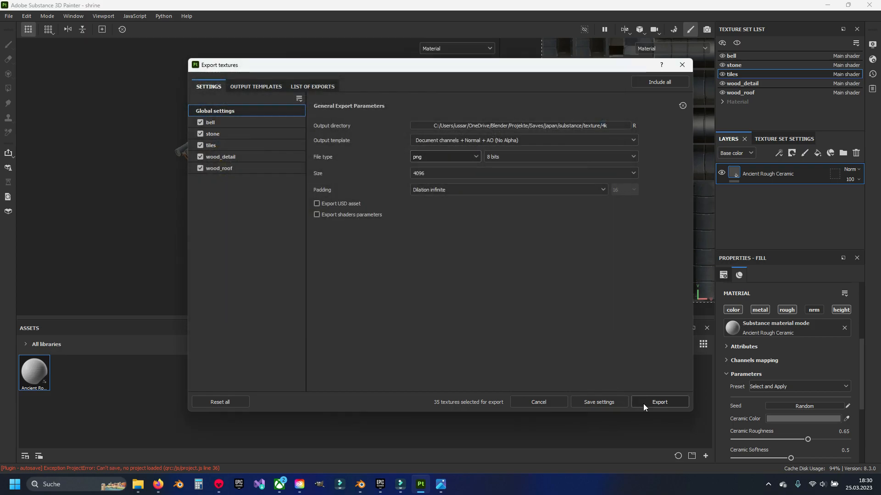
left_click(655, 402)
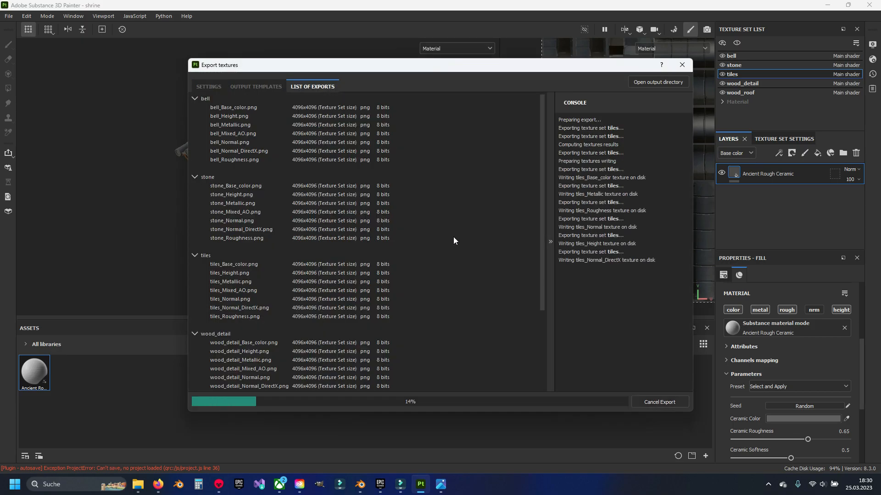
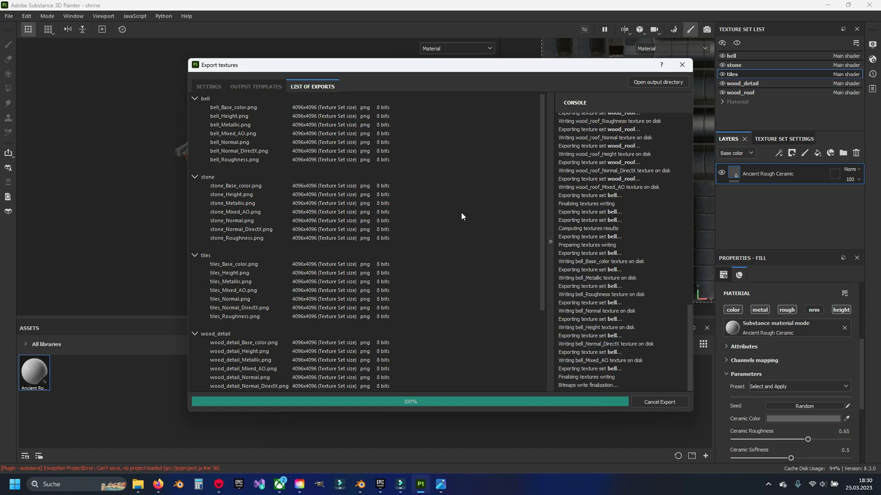
left_click(682, 65)
Switch to Blender, widen the 3D viewport, select the wood_roof object and save the shrine file
key("alt+Tab")
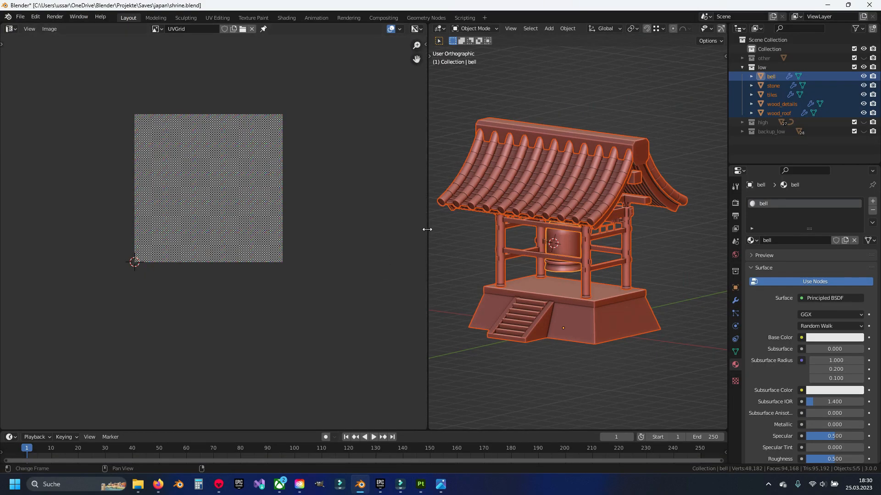
left_click_drag(428, 229, 291, 230)
middle_click_drag(390, 243, 490, 248)
left_click(439, 127)
key("ctrl+s")
middle_click_drag(425, 152, 461, 189)
scroll(461, 189, "up", 1)
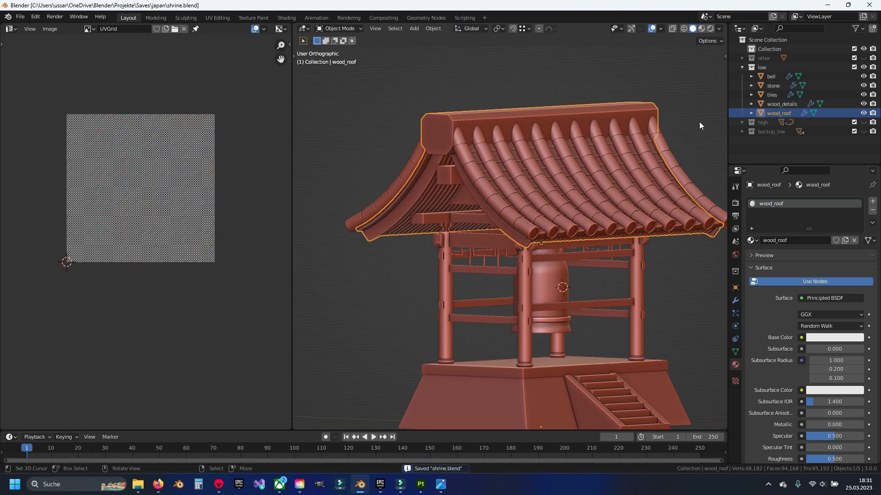
mouse_move(514, 167)
middle_mouse_down()
mouse_move(416, 180)
mouse_move(519, 165)
middle_mouse_up()
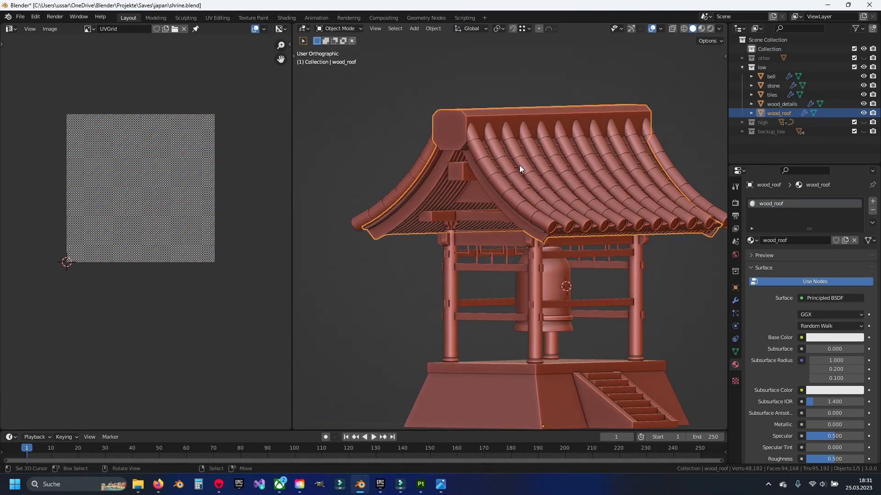
Change the UV grid image area to the Shader Editor, hide its sidebar and frame the wood_roof Principled BSDF node
left_click(10, 29)
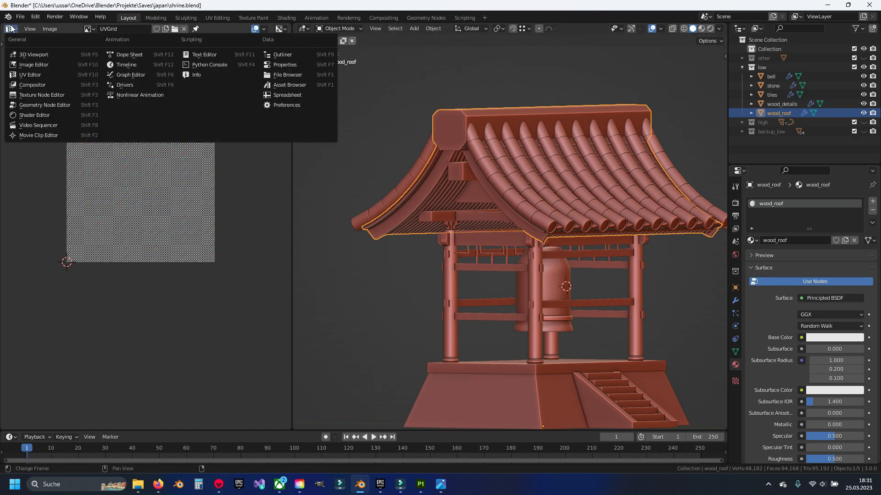
left_click(40, 116)
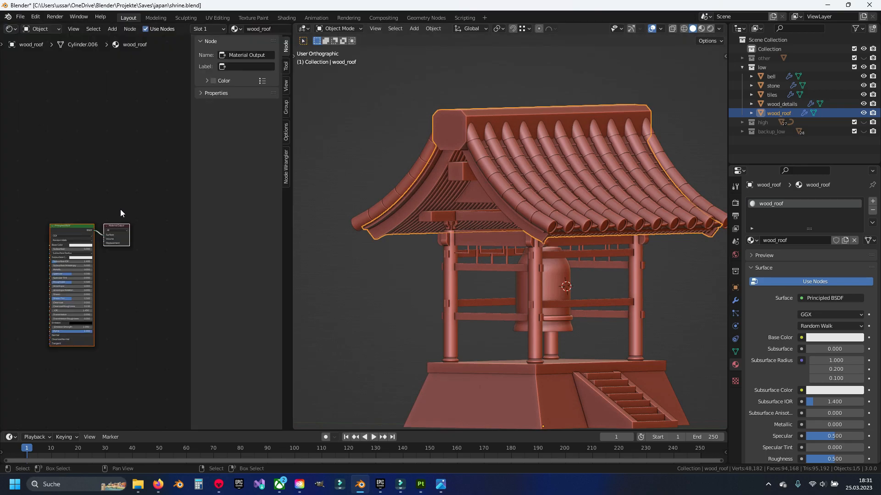
key("n")
scroll(153, 198, "up", 1)
scroll(153, 199, "up", 2)
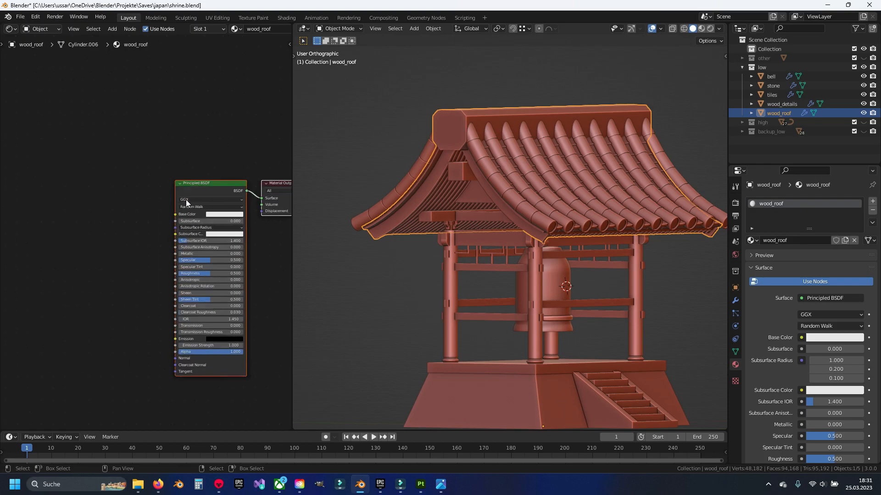
middle_click_drag(190, 197, 134, 174)
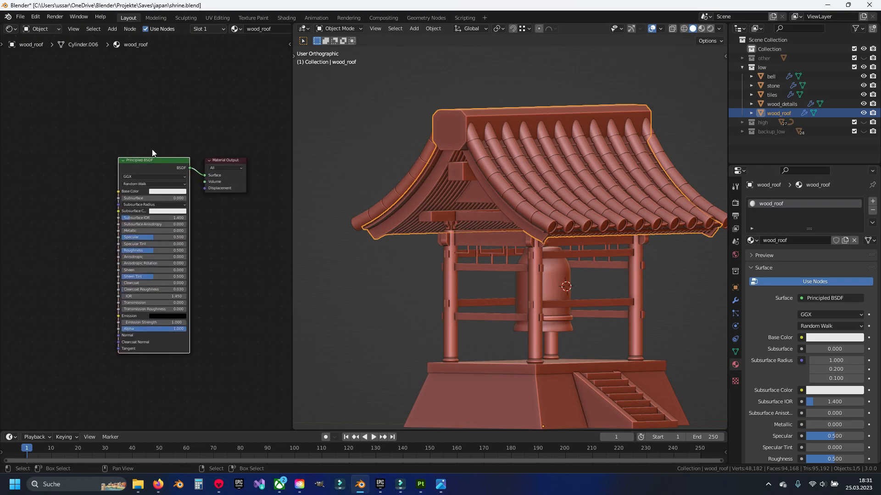
Run Principled Texture Setup on the wood_roof material with all wood_roof maps, Base_color through Roughness, from substance/texture/4k
key("ctrl+shift+t")
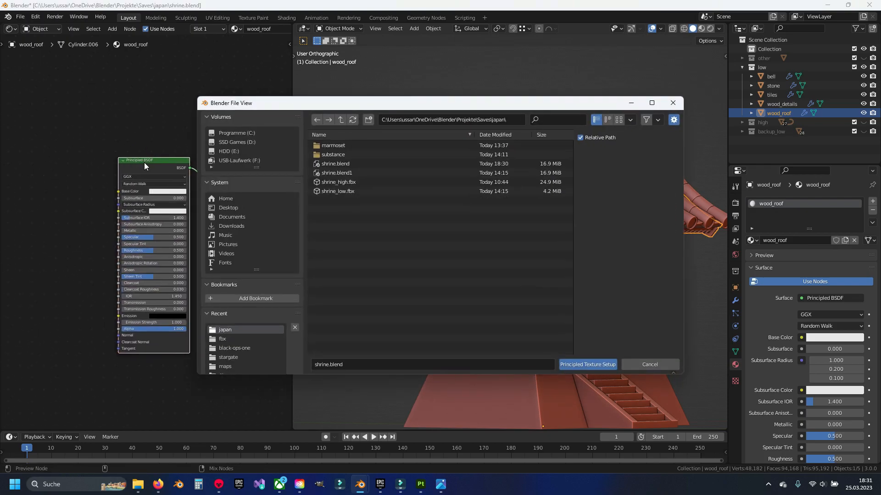
double_click(366, 154)
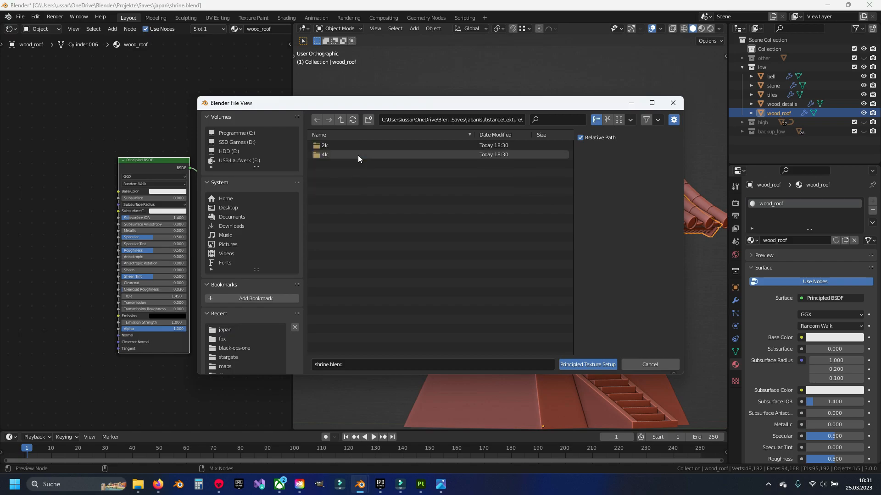
double_click(358, 152)
left_click(346, 145)
scroll(363, 213, "down", 2)
scroll(363, 212, "down", 4)
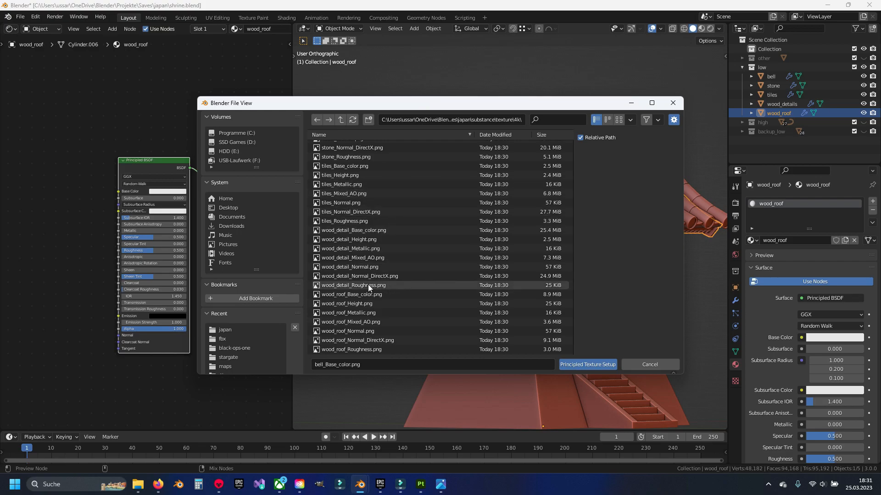
left_click(374, 351)
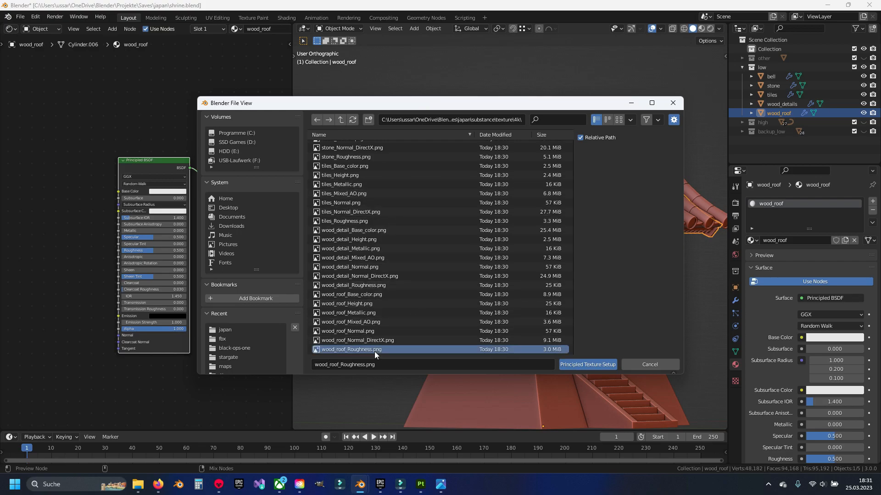
left_click(367, 294, "shift")
left_click(589, 365)
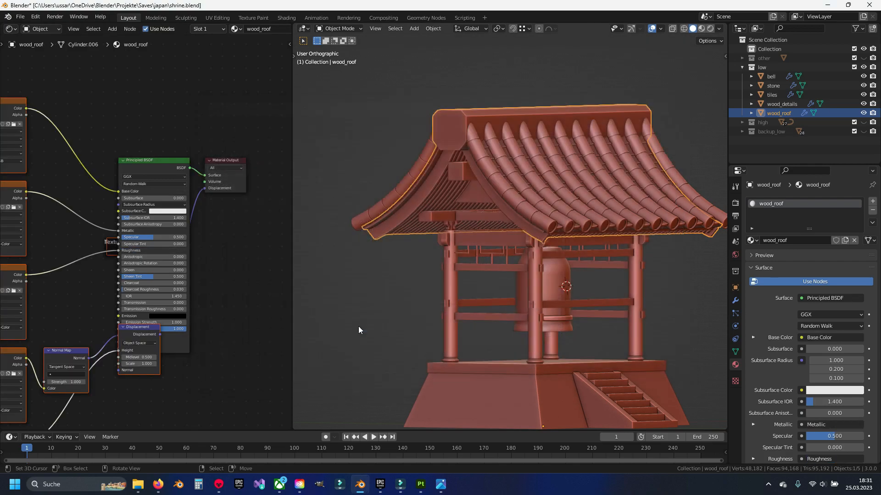
Delete the mapping nodes that feed the Vector inputs of the wood_roof texture nodes
middle_click_drag(134, 205, 173, 204)
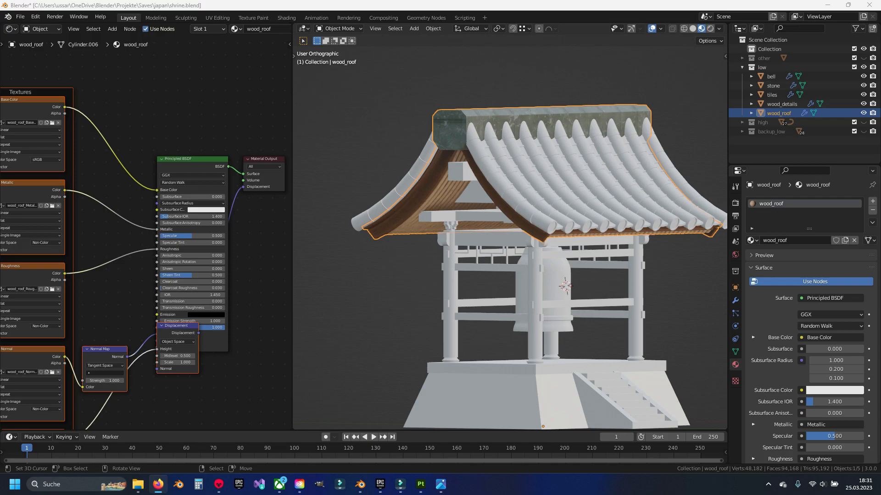
scroll(131, 220, "down", 4)
middle_click_drag(130, 220, 251, 196)
middle_click_drag(92, 179, 135, 195)
left_click_drag(2, 126, 185, 308)
key("x")
Duplicate the Base Color image node, place the copy above the Textures frame and unlink its image
middle_click_drag(183, 107, 146, 148)
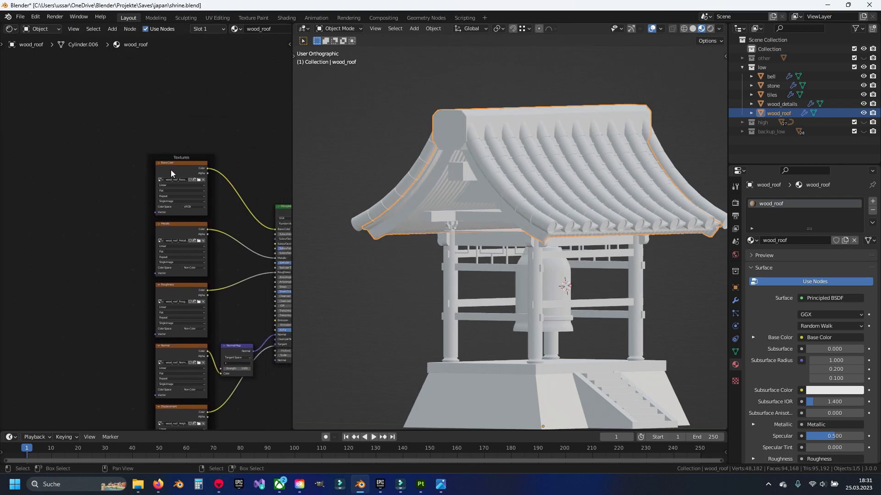
left_click(189, 173)
scroll(189, 173, "up", 3)
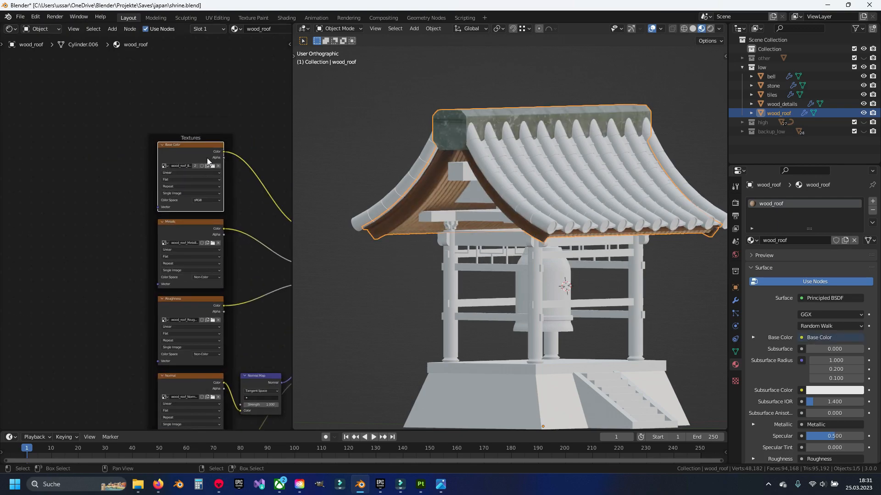
middle_click_drag(207, 158, 145, 199)
key("shift+d")
left_click(140, 112)
left_click(160, 129)
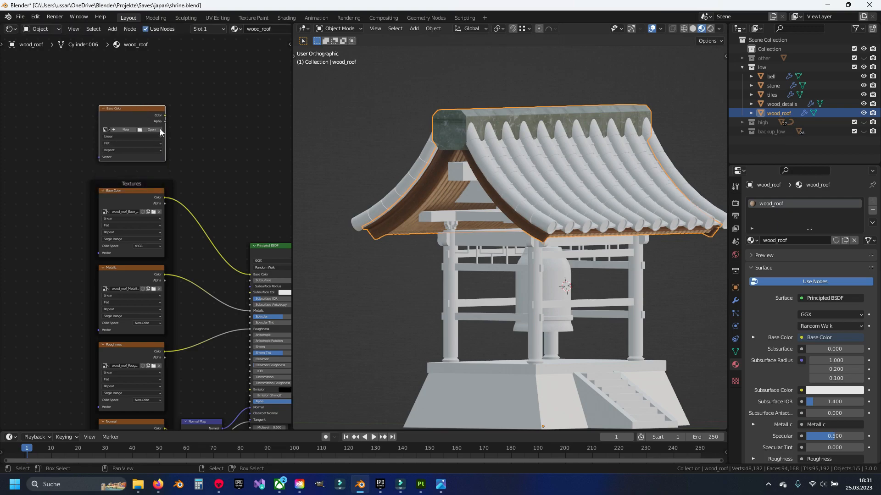
Load shrine_wood_roof_ao.psd from the marmoset/maps folder into the duplicated image node
scroll(136, 91, "up", 2)
left_click(160, 161)
double_click(371, 156)
left_click(353, 147)
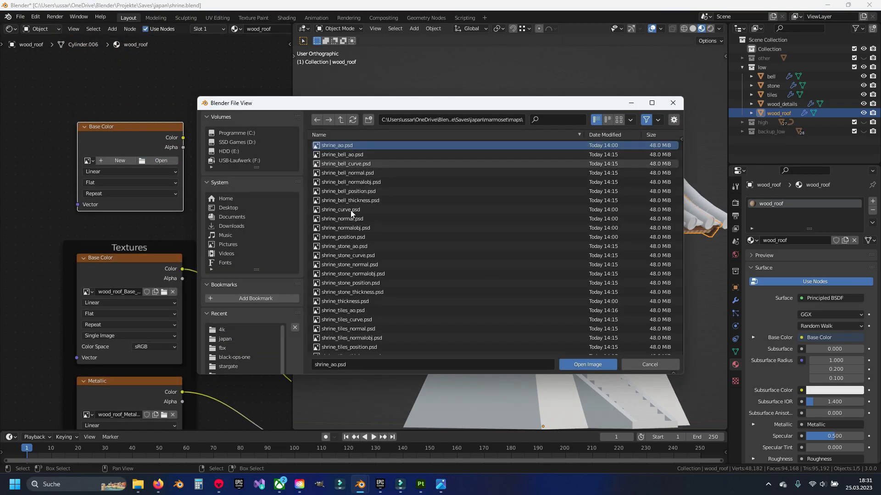
scroll(356, 251, "down", 5)
scroll(355, 253, "down", 3)
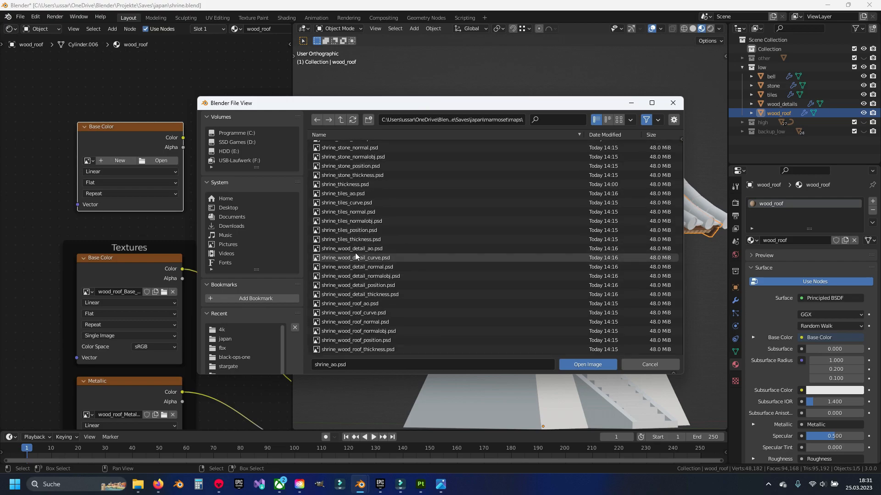
left_click(376, 303)
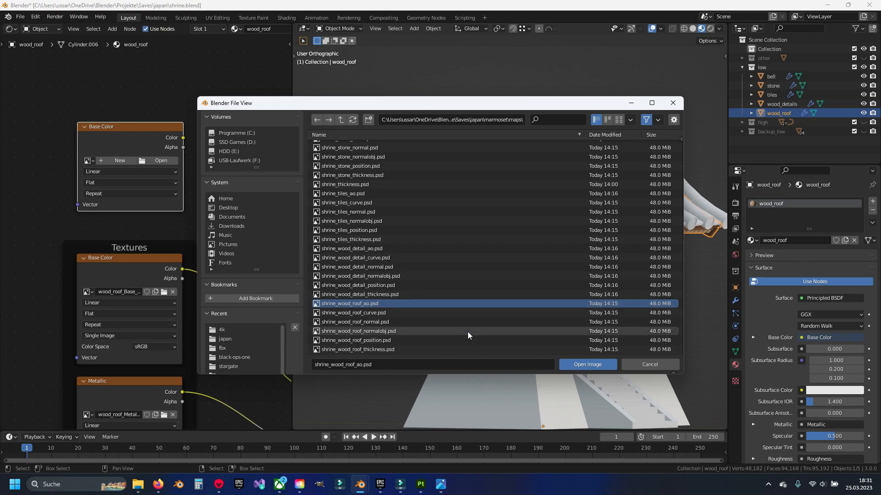
left_click(573, 364)
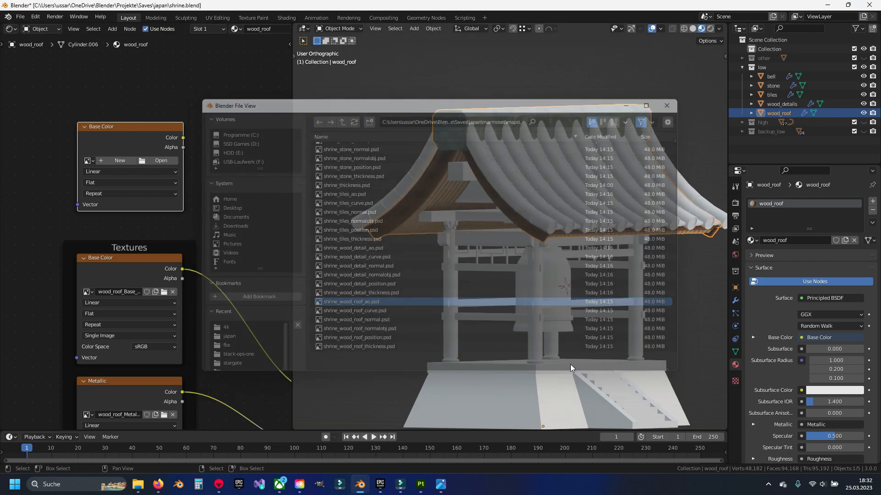
Add a MixRGB node beside the ambient occlusion image node
key("shift+a")
left_click(227, 170)
type("mix")
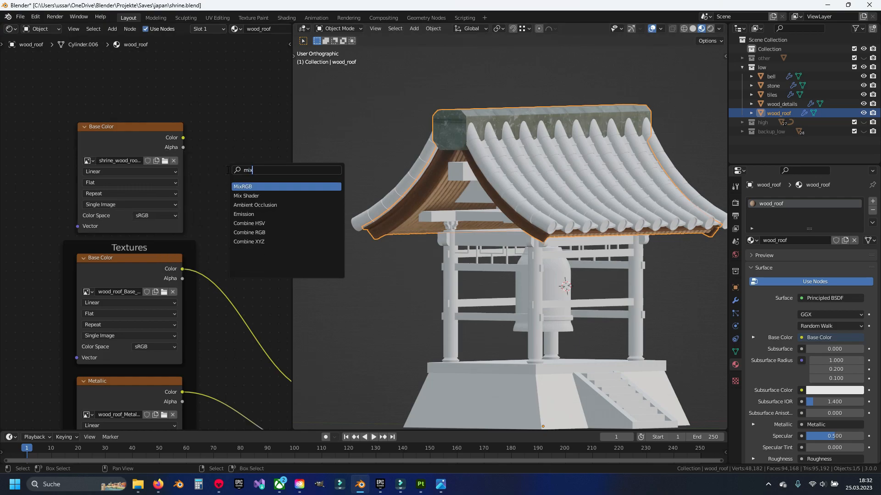
key("Return")
left_click(228, 170)
Connect the base colour map to Color1 and the ambient occlusion map to Color2, and feed the mix into the Principled Base Color
middle_click_drag(205, 158, 143, 128)
left_click_drag(126, 111, 170, 210)
left_click_drag(125, 241, 169, 201)
middle_click_drag(231, 161, 175, 131)
left_click_drag(175, 128, 204, 343)
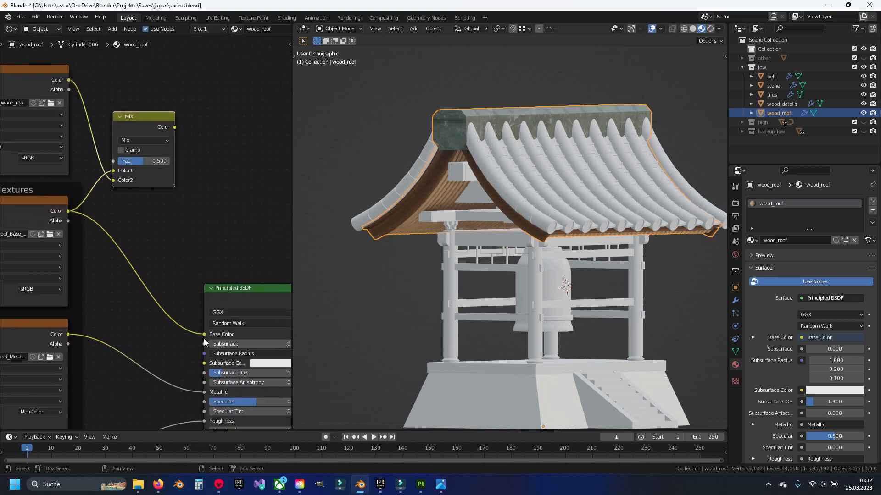
mouse_move(175, 127)
left_mouse_down()
mouse_move(204, 355)
mouse_move(204, 335)
left_mouse_up()
scroll(169, 230, "up", 2)
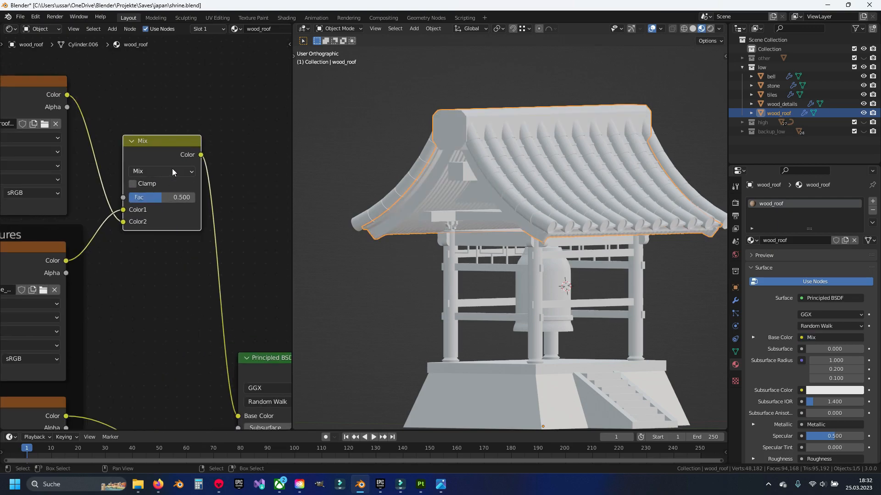
Set the mix node's blend mode to Multiply and its factor to 0.733, judging the effect on the roof ridge
left_click(172, 170)
left_click(156, 213)
scroll(158, 204, "up", 3)
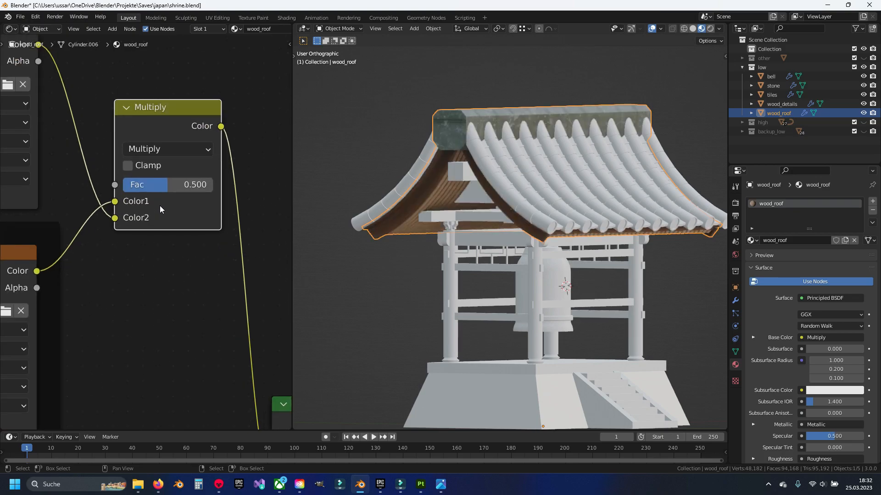
scroll(441, 195, "up", 6)
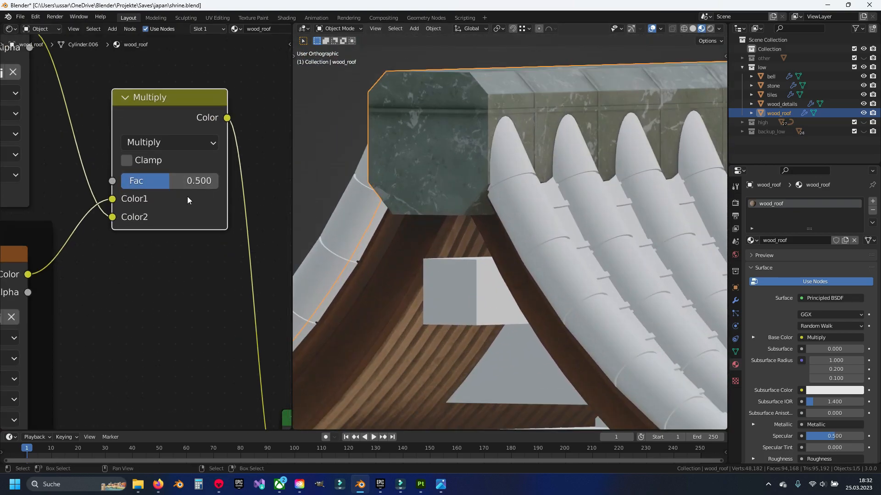
left_click_drag(185, 181, 204, 181)
scroll(359, 229, "down", 5)
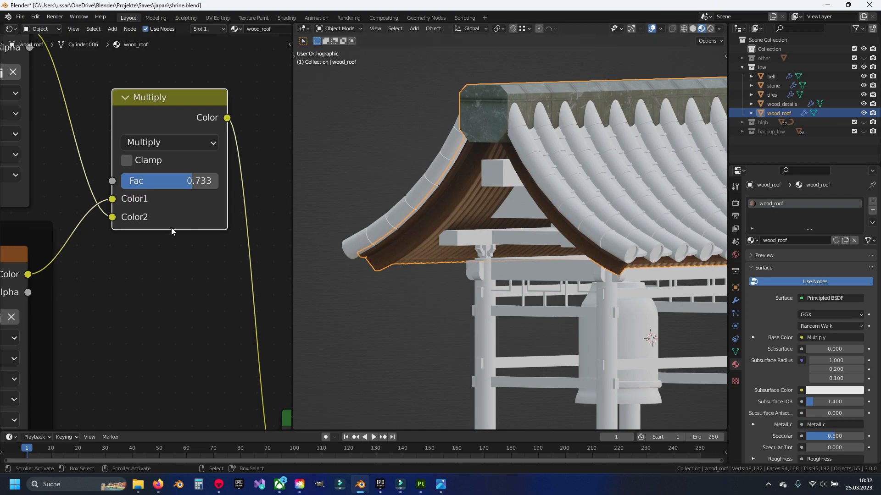
Copy the ambient occlusion image node together with its Multiply node from the wood_roof material
scroll(170, 227, "down", 6)
middle_click_drag(211, 222, 206, 199)
left_click_drag(65, 109, 193, 188)
left_click(194, 172)
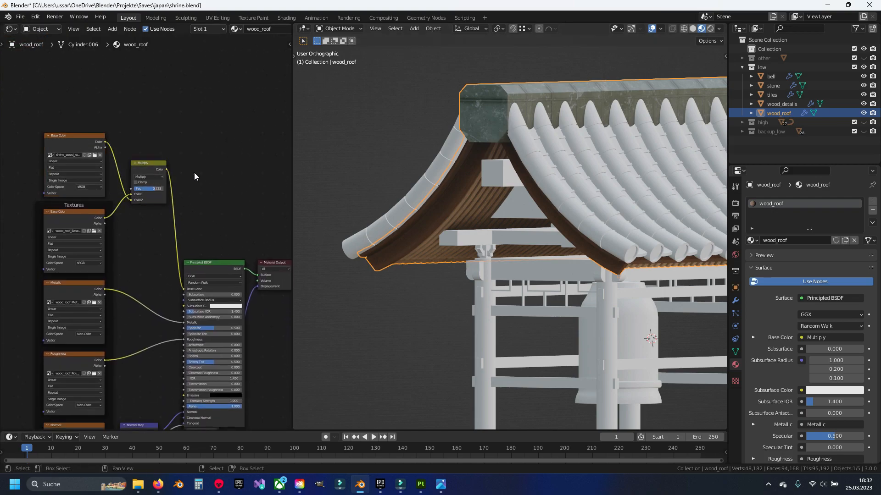
Run the Principled Texture Setup on the tiles material with the tiles maps from the 4k folder, leaving out tiles_Mixed_AO.png
left_click(573, 182)
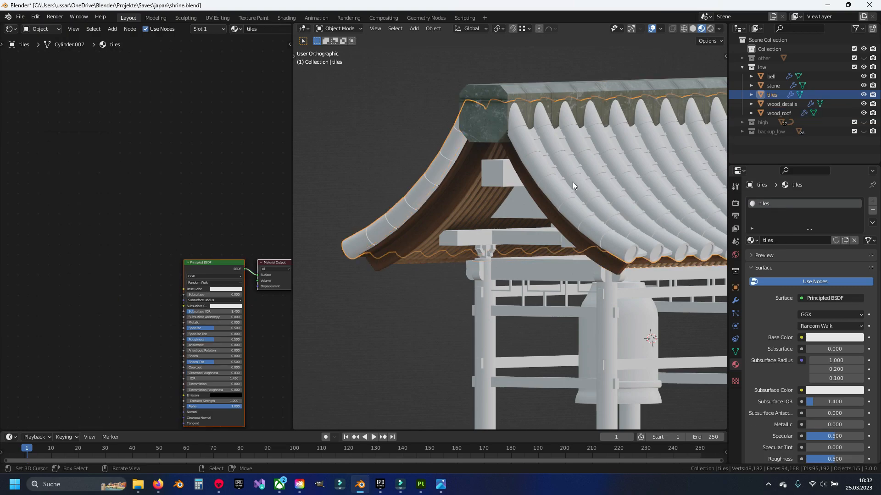
middle_click_drag(161, 235, 145, 188)
left_click(183, 215)
key("ctrl+shift+t")
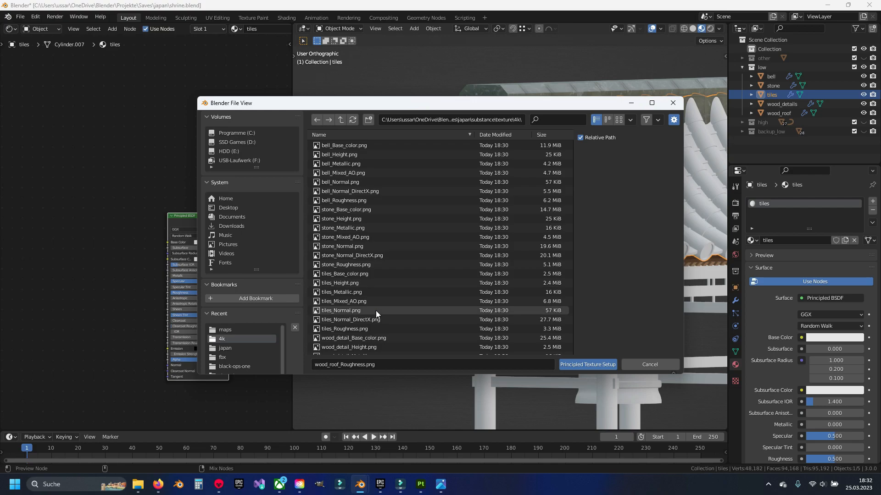
left_click(342, 119)
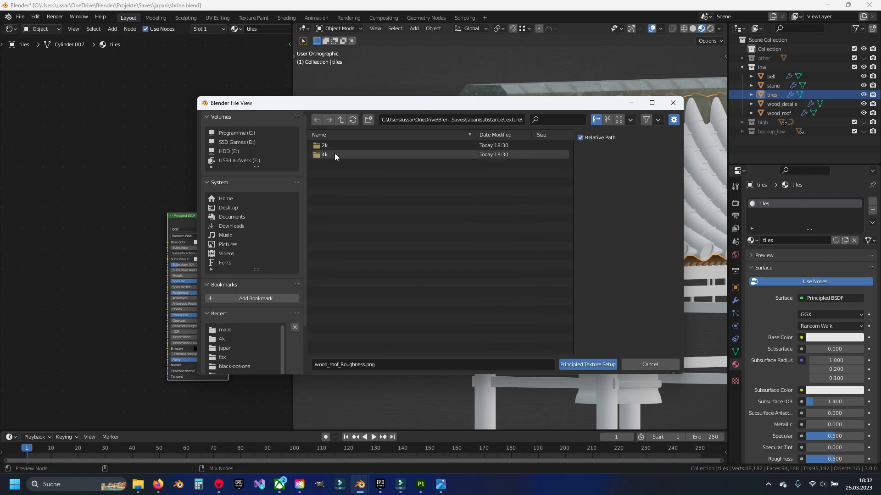
left_click(335, 153)
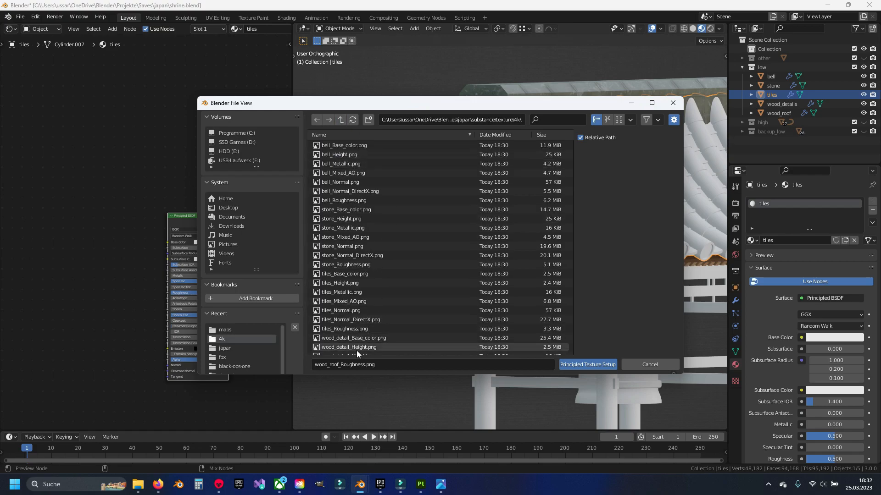
left_click(359, 329)
left_click(351, 274, "shift")
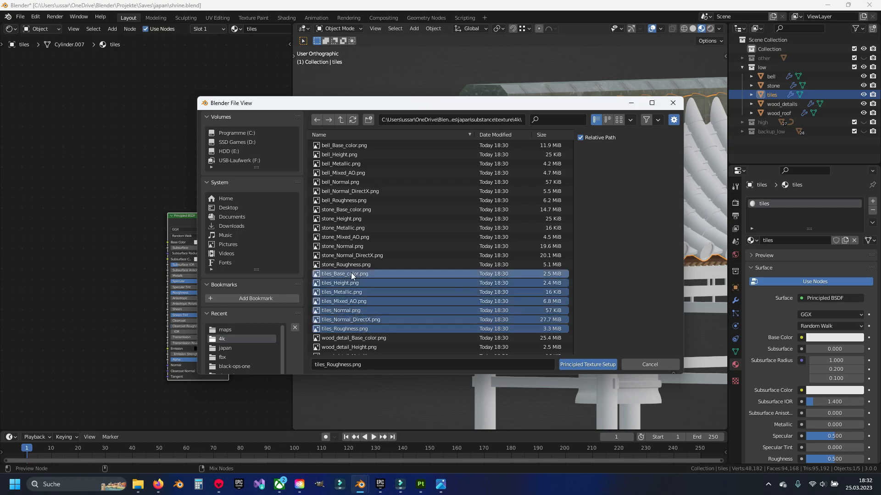
left_click(416, 304, "ctrl")
left_click(587, 364)
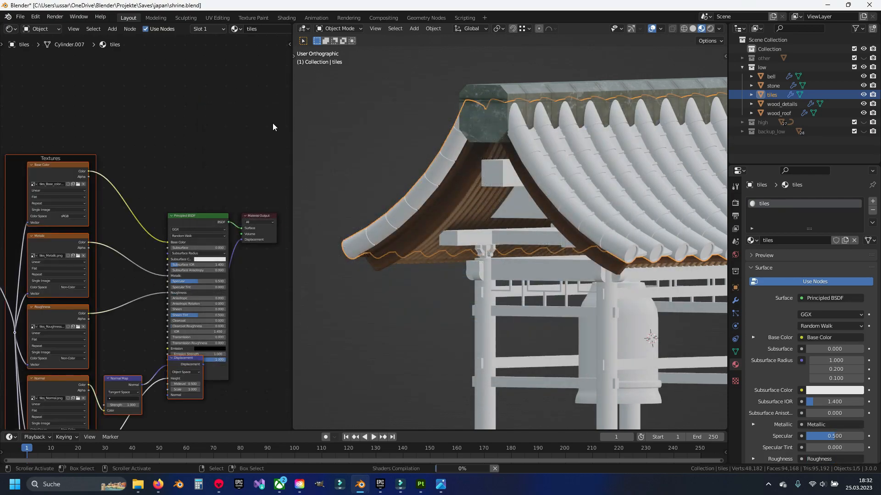
Delete the Mapping frame and its nodes in front of the Textures frame in the tiles material
scroll(187, 133, "down", 4)
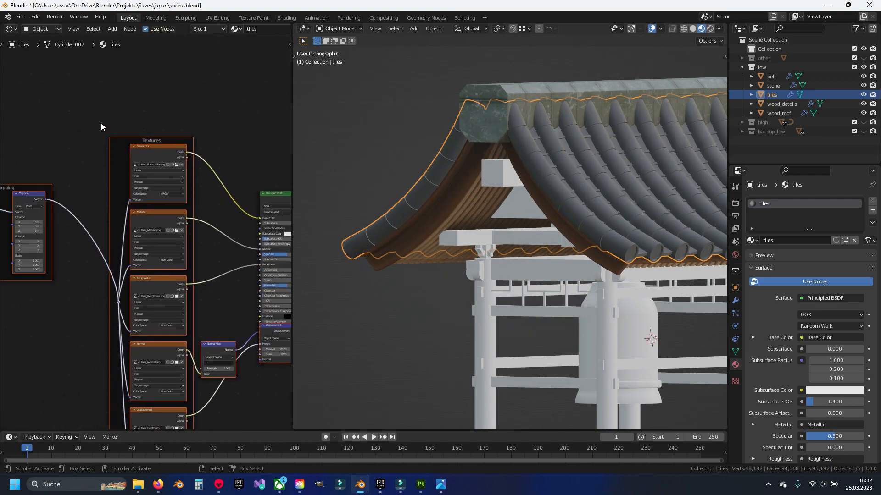
middle_click_drag(98, 132, 206, 96)
left_click_drag(68, 133, 239, 288)
key("Delete")
key("Home")
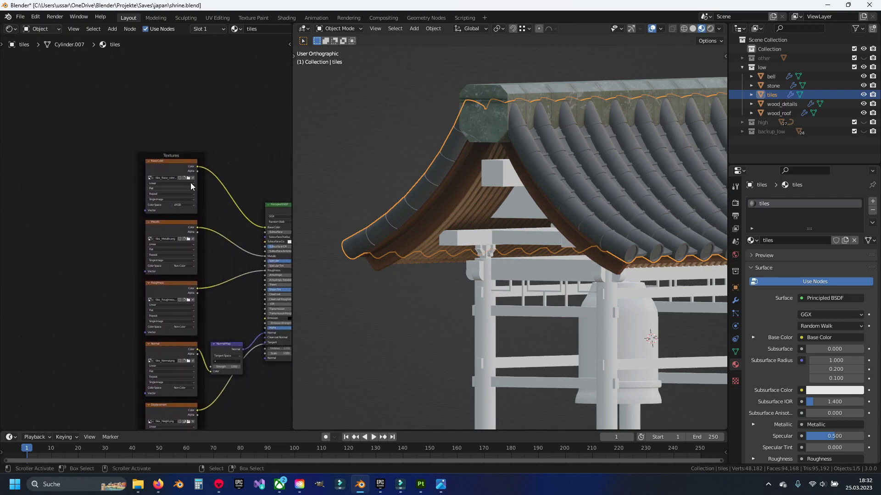
Paste the ambient occlusion and Multiply nodes into the tiles material and load shrine_tiles_ao.psd from marmoset/maps into the image node
key("ctrl+v")
scroll(190, 137, "up", 5)
middle_click_drag(182, 109, 159, 144)
scroll(224, 165, "up", 3)
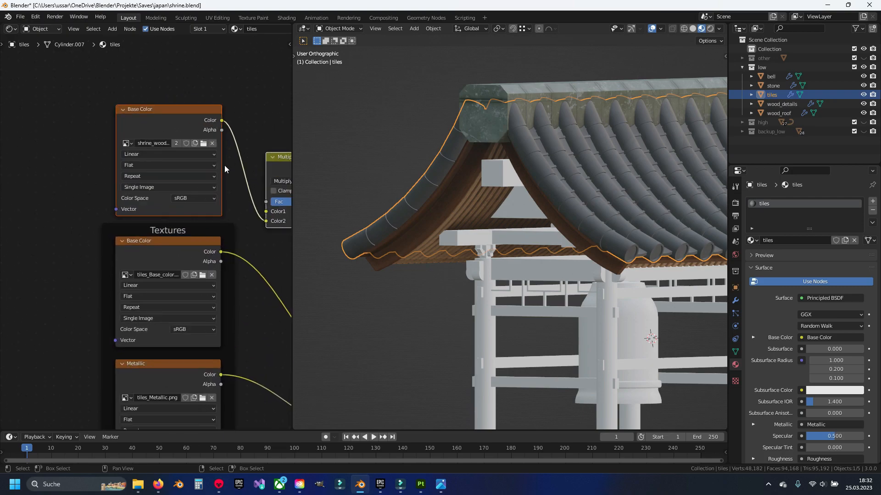
left_click(213, 145)
left_click(206, 143)
left_click(351, 145)
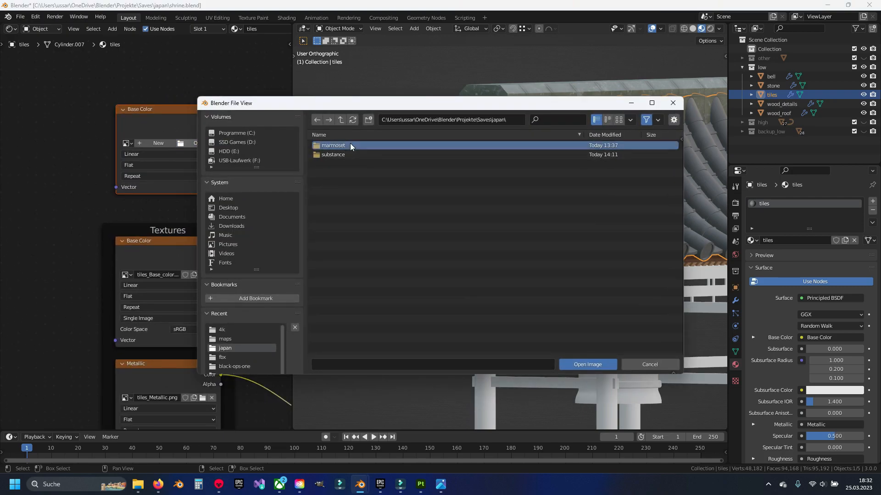
scroll(367, 275, "down", 4)
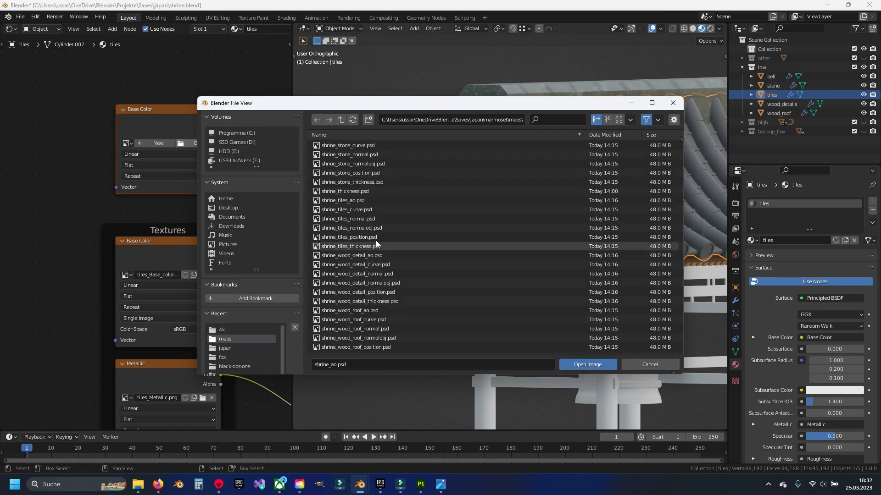
left_click(371, 202)
left_click(588, 364)
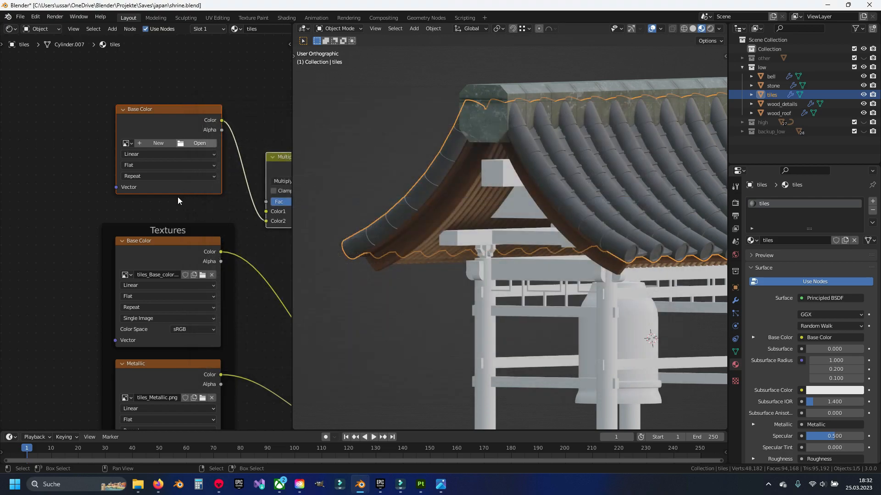
Connect the tiles base colour map to the Multiply node's Color1 and feed its output into the Principled Base Color
middle_click_drag(218, 239, 150, 238)
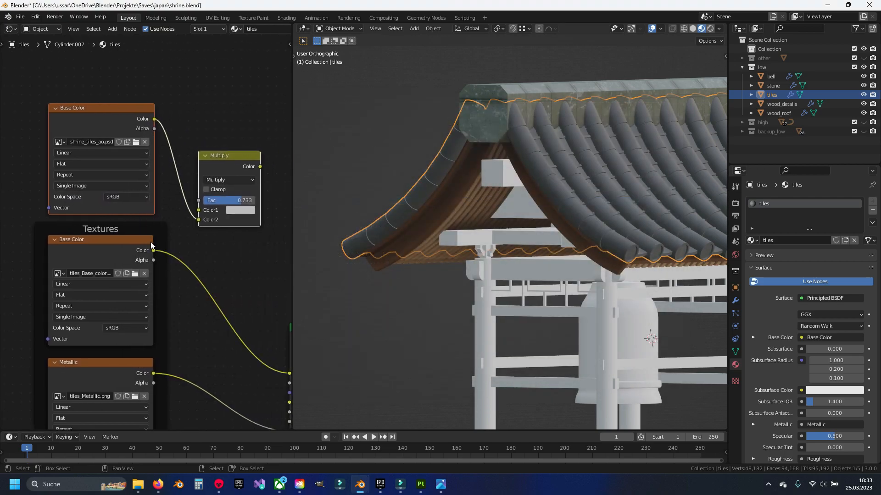
left_click_drag(153, 252, 195, 208)
middle_click_drag(196, 208, 141, 177)
left_click_drag(170, 132, 201, 338)
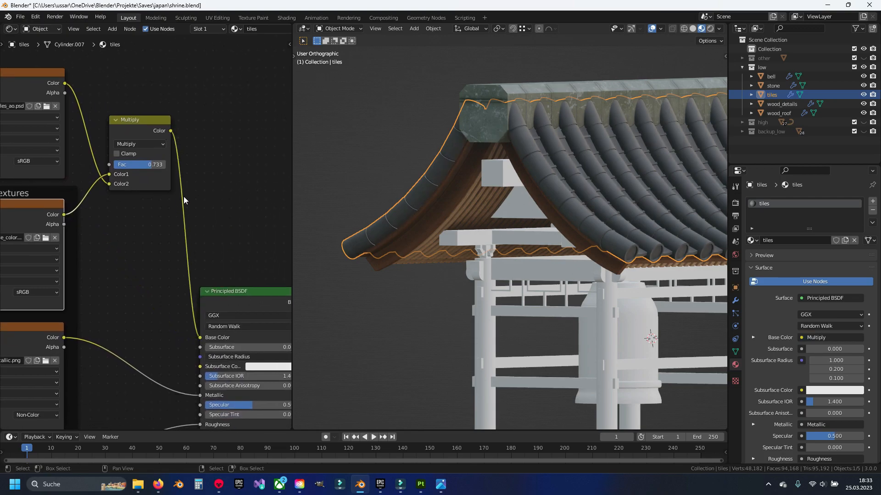
Run the Principled Texture Setup on the wood_detail material with all maps from wood_detail_Base_color.png to wood_detail_Roughness.png
scroll(184, 197, "down", 3)
left_click(508, 172)
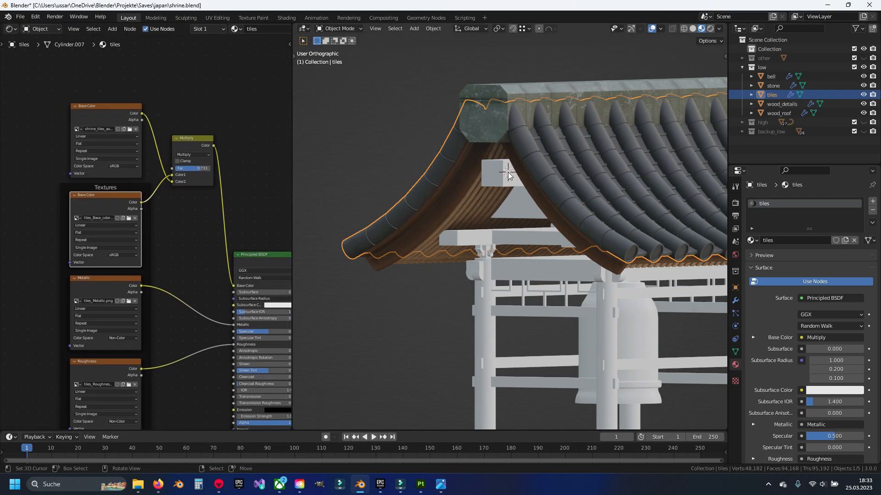
right_click(508, 172)
left_click(208, 229)
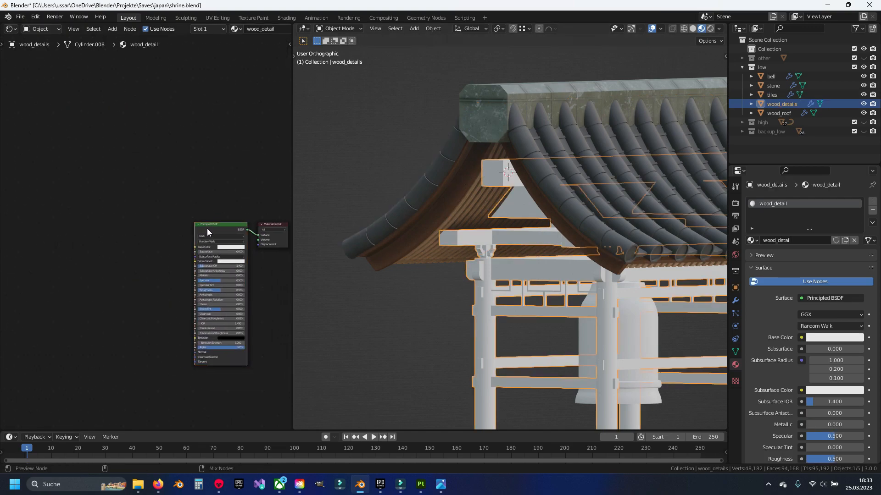
key("ctrl+shift+t")
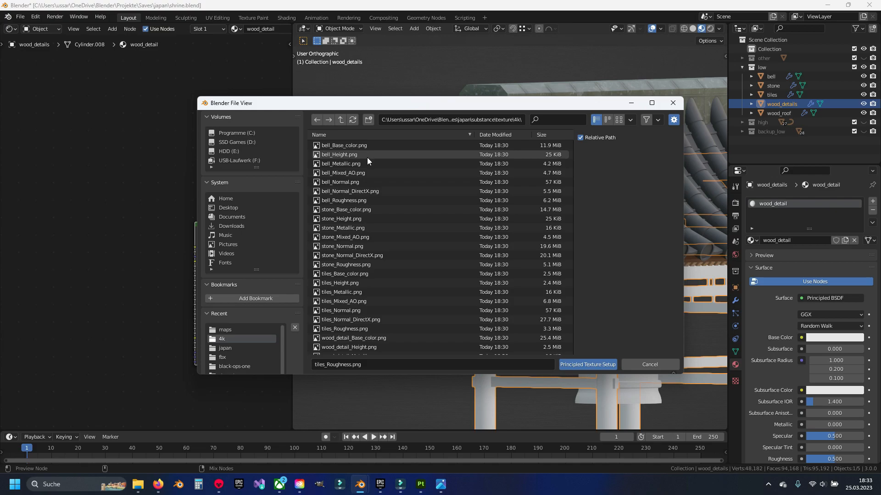
scroll(351, 334, "down", 5)
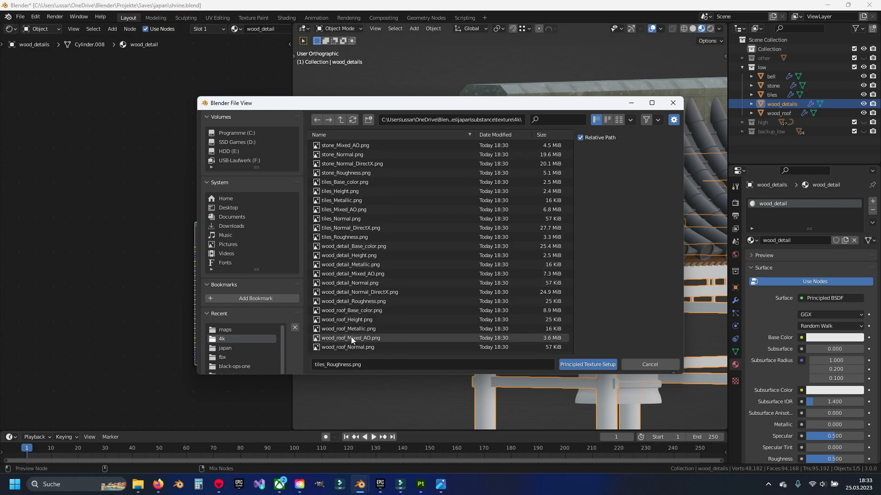
left_click(362, 300)
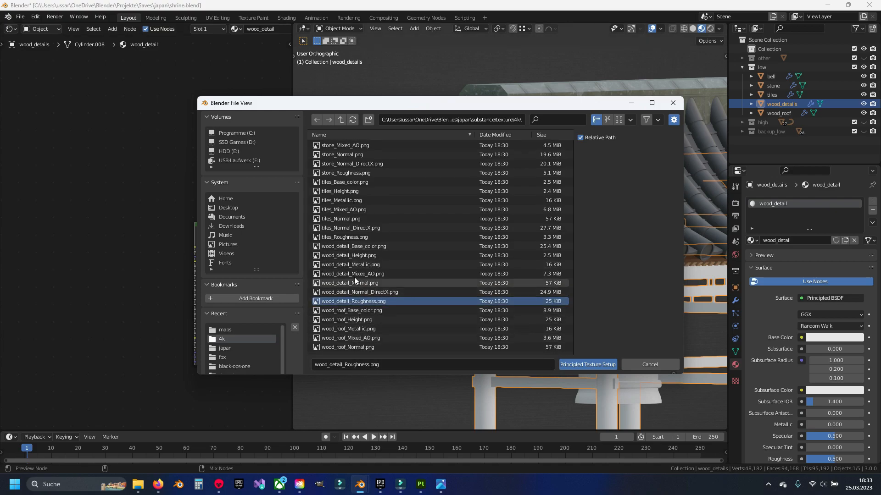
left_click(357, 246, "shift")
left_click(574, 364)
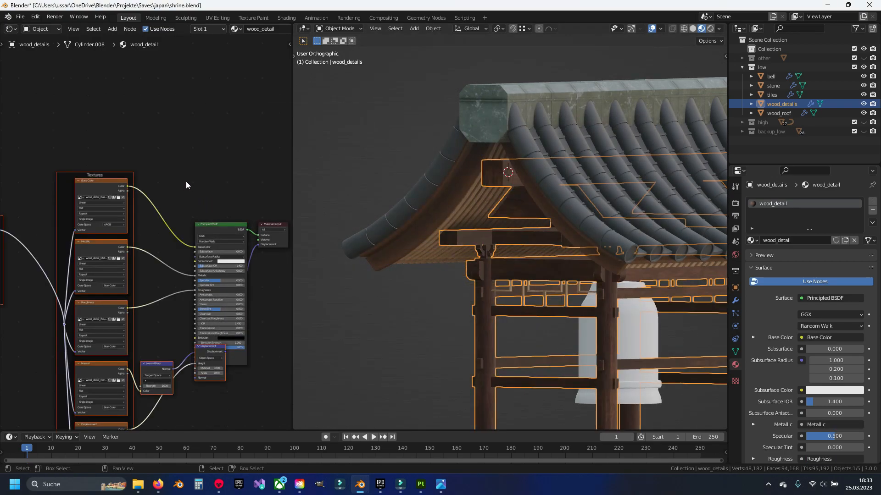
Delete the mapping nodes in front of the Textures frame in the wood_detail material
middle_click_drag(129, 190, 233, 156)
left_click_drag(5, 140, 169, 306)
key("x")
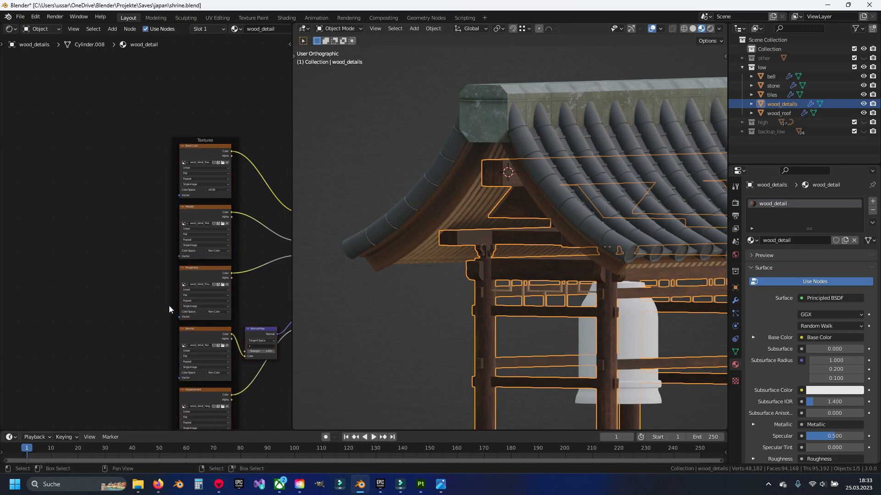
Paste the ambient occlusion and Multiply nodes into the wood_detail material and load shrine_wood_detail_ao.psd into the image node
middle_click_drag(202, 87, 134, 136)
key("ctrl+v")
scroll(134, 136, "up", 3)
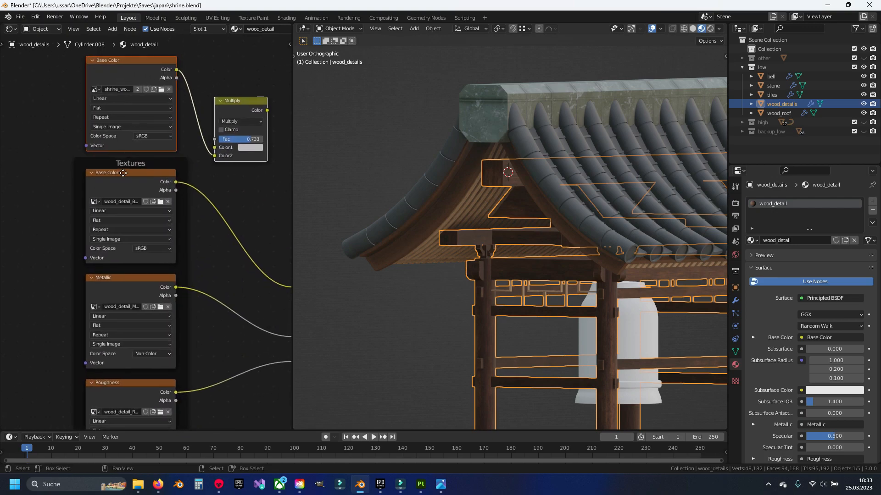
middle_click_drag(169, 69, 152, 151)
left_click(153, 144)
left_click(145, 143)
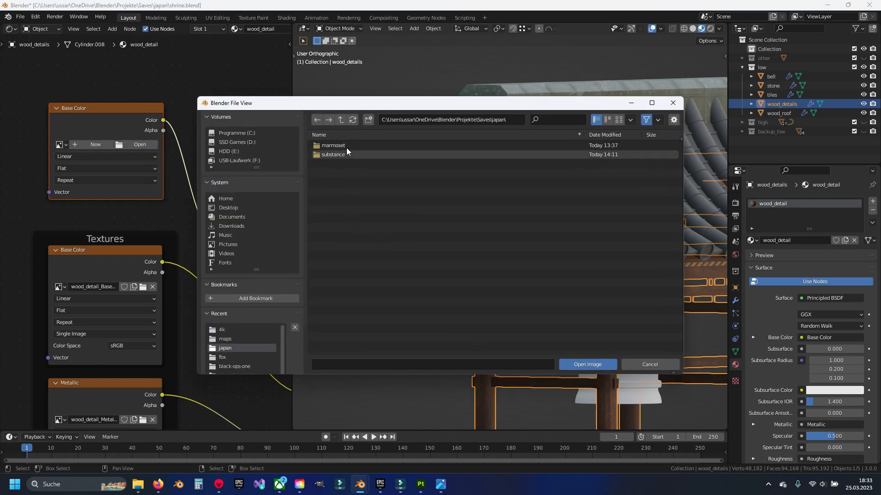
double_click(345, 145)
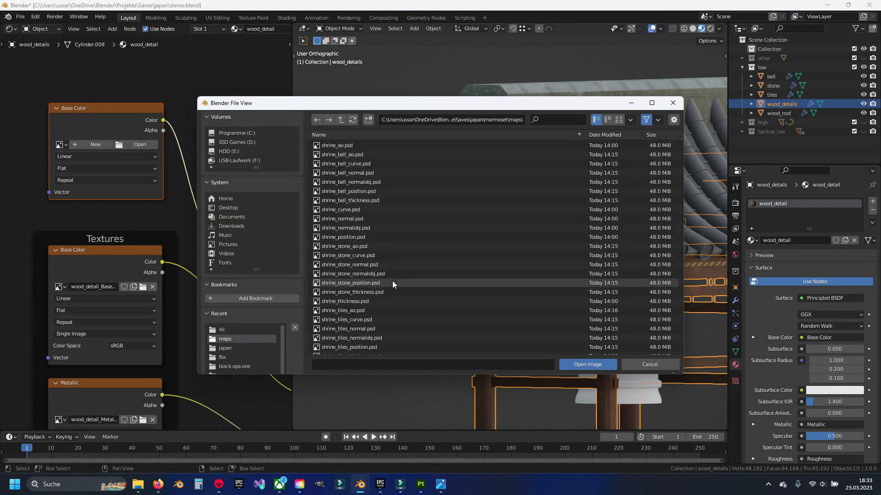
scroll(361, 306, "down", 4)
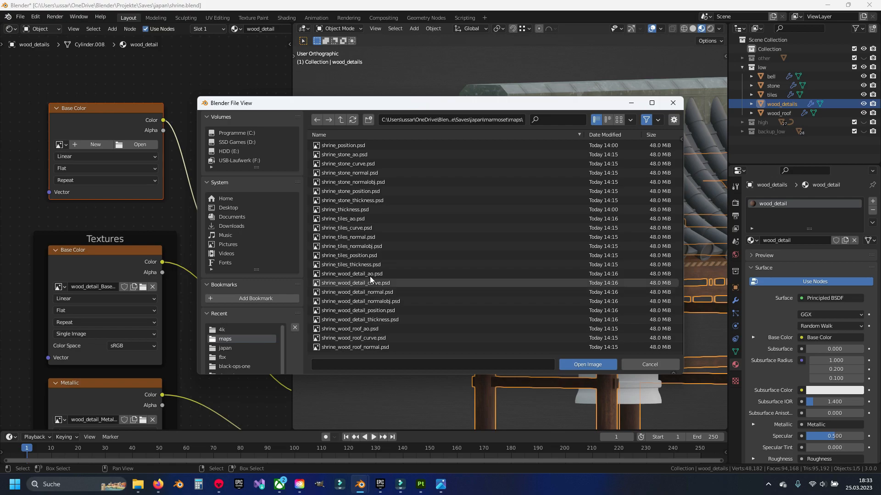
left_click(369, 274)
left_click(604, 364)
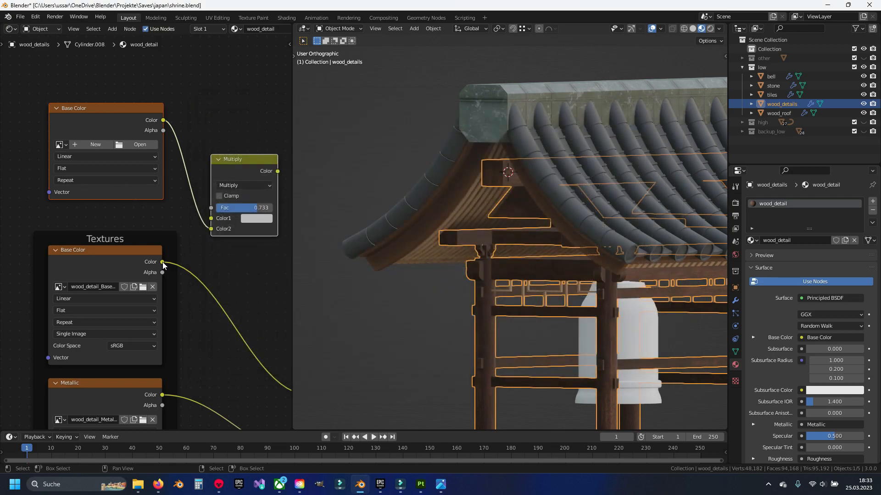
Route the wood_detail base colour map through the Multiply node's Color1 into the Principled Base Color
scroll(199, 233, "down", 1)
left_click_drag(163, 260, 206, 220)
middle_click_drag(164, 237, 69, 224)
left_click_drag(174, 162, 204, 370)
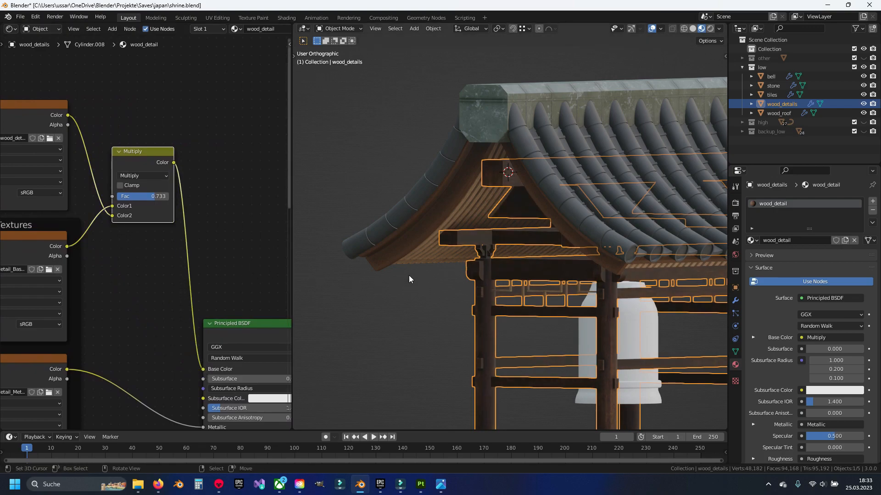
Set the wood_detail Multiply node's factor to 0.633 and check the shading on the beams, posts and railing
scroll(498, 307, "up", 4)
mouse_move(153, 196)
left_mouse_down()
mouse_move(125, 197)
mouse_move(157, 196)
mouse_move(137, 196)
mouse_move(150, 196)
left_mouse_up()
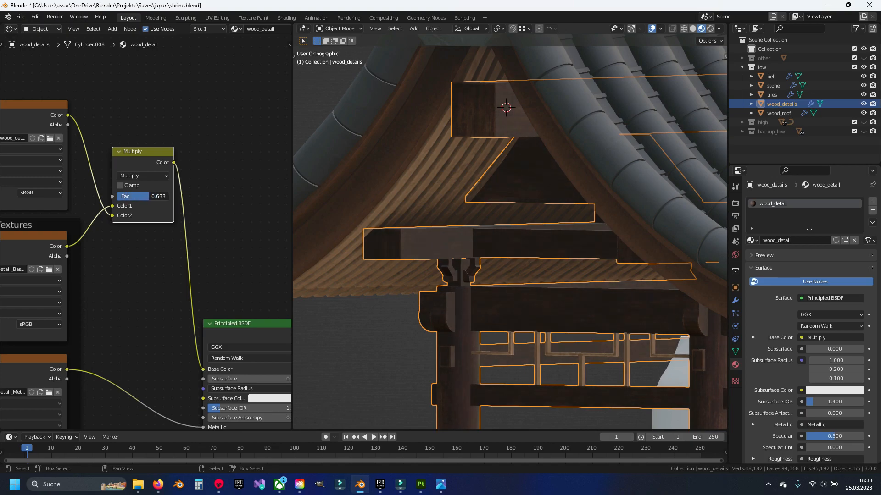
middle_click_drag(429, 245, 483, 332)
scroll(482, 331, "down", 2)
middle_click_drag(482, 331, 468, 219, "shift")
scroll(469, 219, "up", 7)
middle_click_drag(414, 122, 471, 230, "shift")
scroll(471, 231, "down", 1)
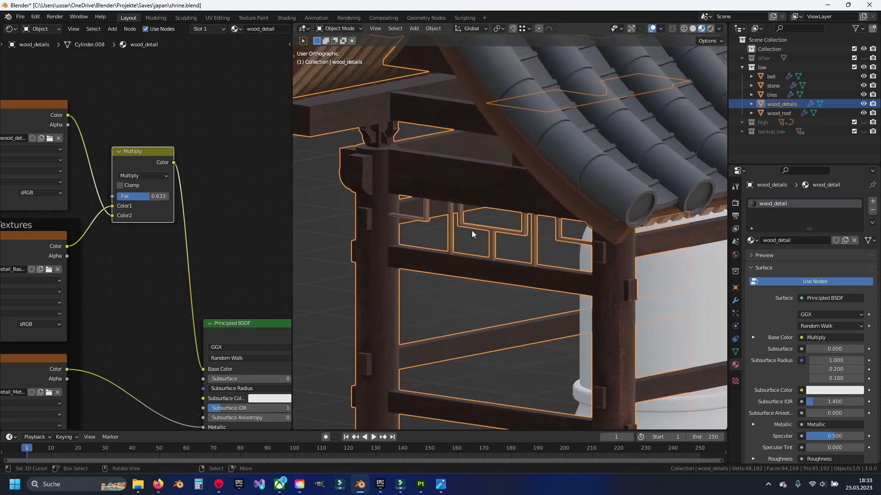
Switch to Substance 3D Painter, examine the wood_detail layers and the beams under the roof for comparison, and return to Blender
left_click(420, 484)
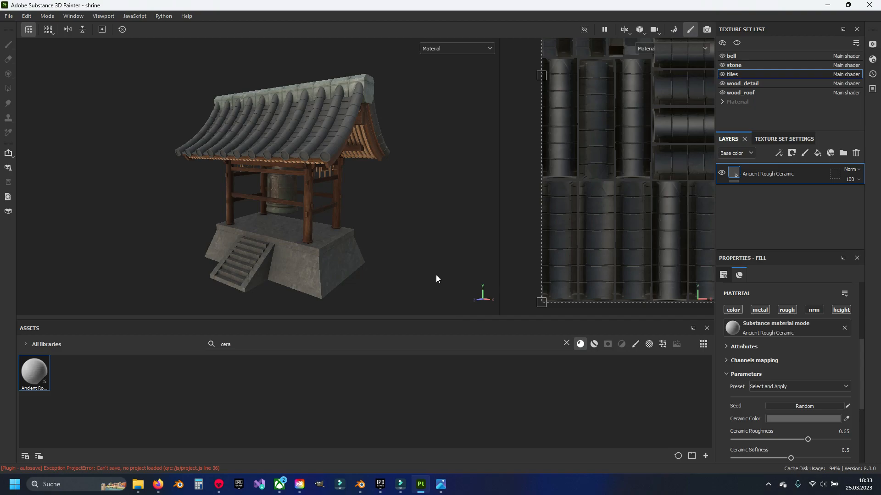
scroll(360, 194, "up", 3)
left_click_drag(354, 196, 240, 228, "alt")
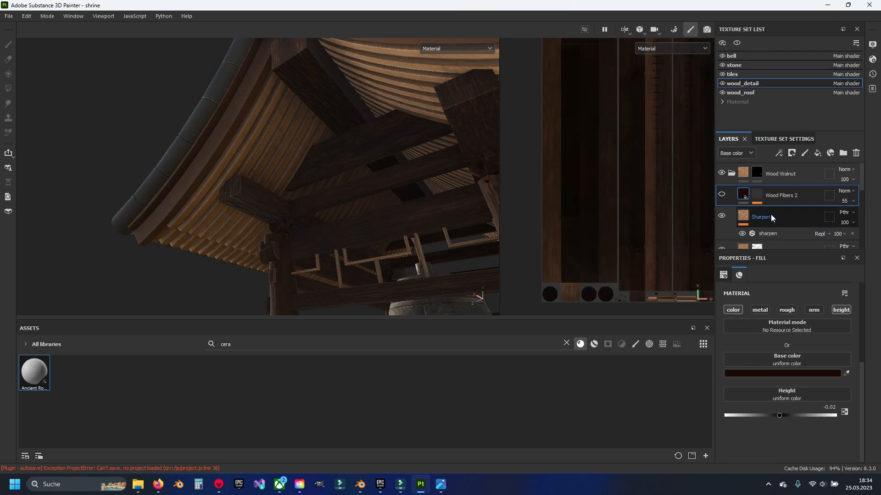
left_click(731, 174)
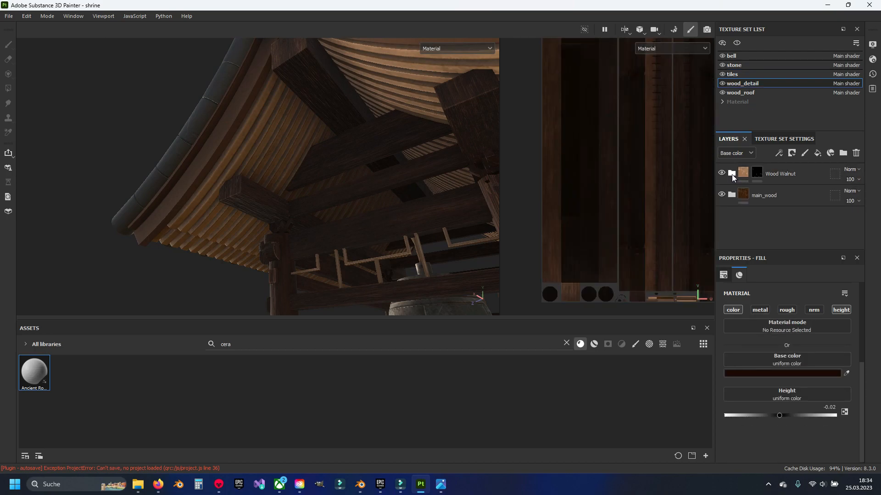
mouse_move(374, 146)
left_mouse_down("alt")
mouse_move(334, 167)
mouse_move(311, 220)
mouse_move(398, 158)
left_mouse_up("alt")
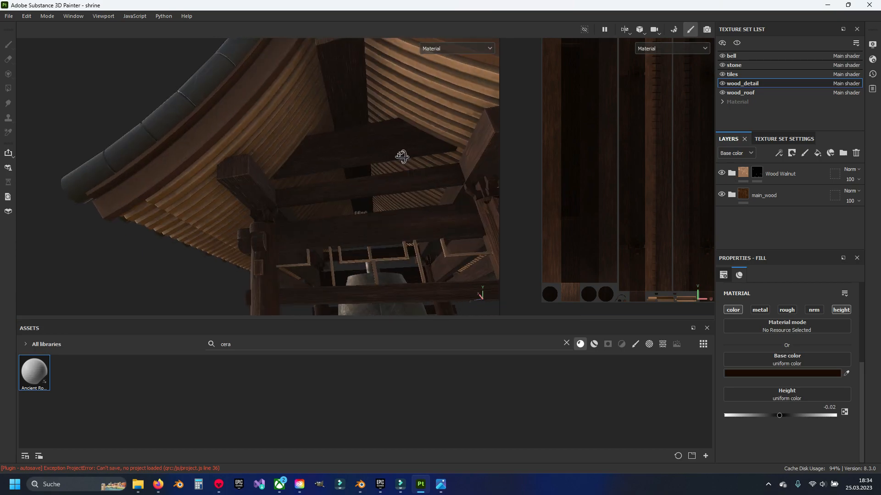
left_click(361, 484)
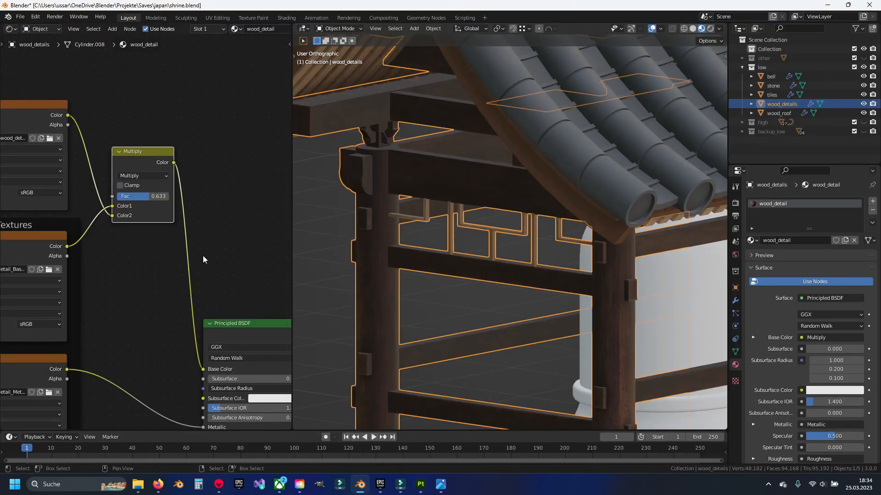
Examine the beams and posts under the roof and set the wood_detail Multiply node's factor to 0.242
scroll(427, 242, "down", 5)
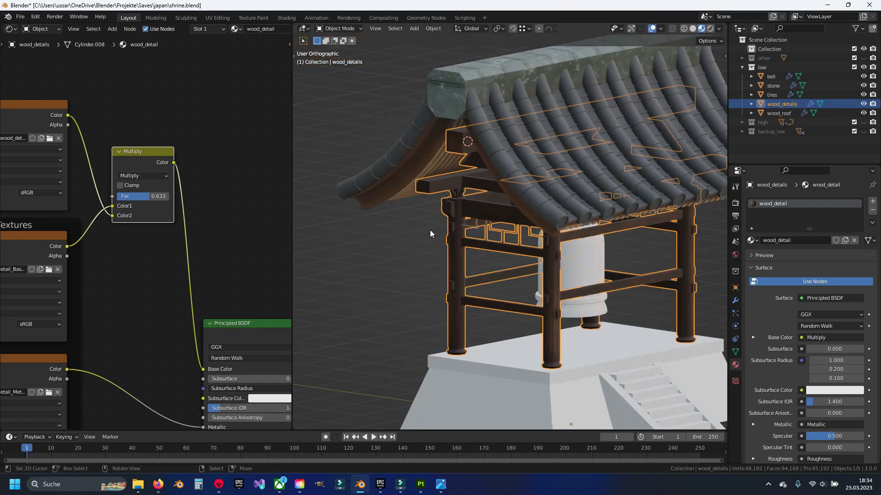
middle_click_drag(428, 230, 491, 176)
scroll(469, 234, "up", 5)
middle_click_drag(469, 234, 697, 40)
scroll(483, 200, "up", 5)
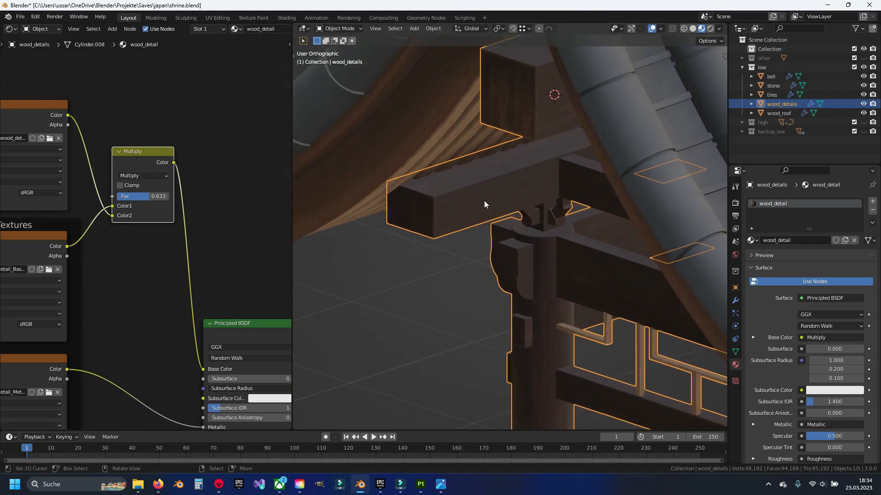
left_click_drag(155, 196, 130, 197)
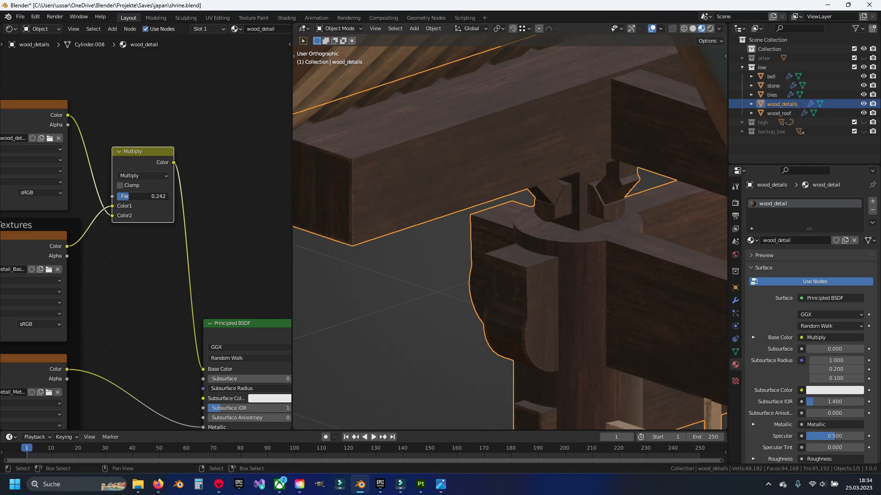
Switch to Substance 3D Painter and toggle the wood_detail texture set's visibility off and on
left_click(421, 484)
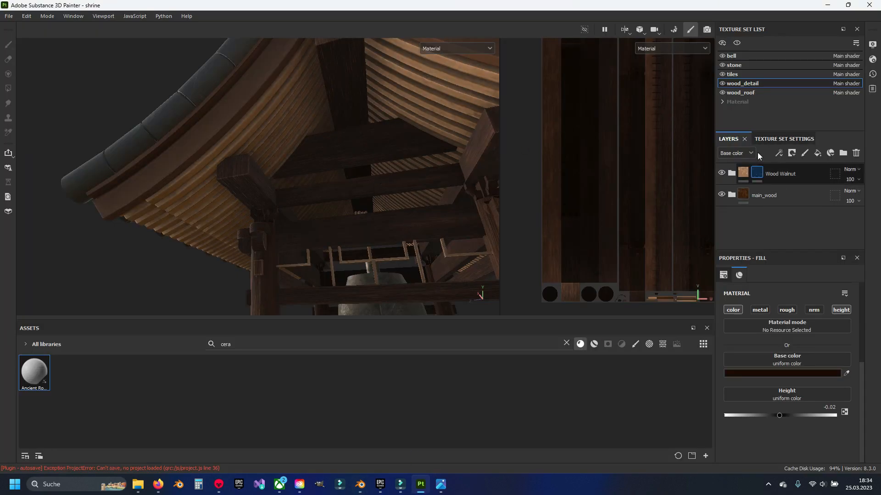
left_click(723, 84)
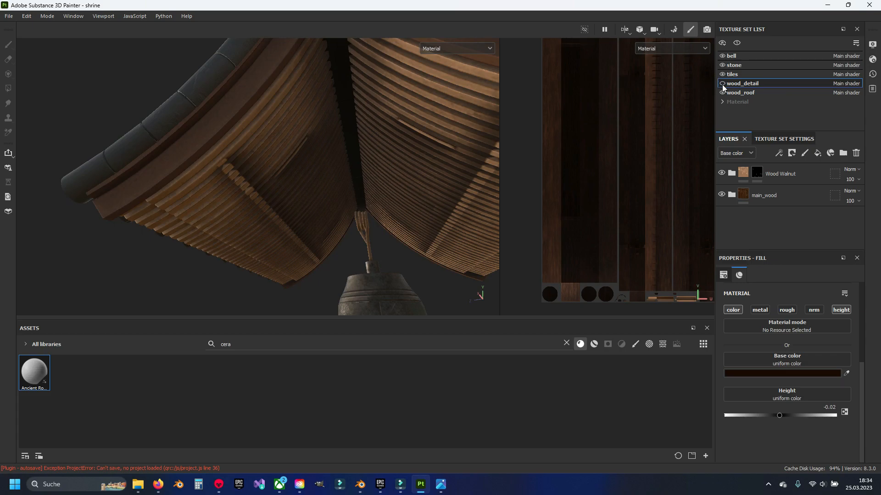
left_click(722, 84)
Examine the layers in the wood_1 and wood_2 folders of main_wood, then return to Blender
left_click(732, 195)
scroll(743, 221, "down", 2)
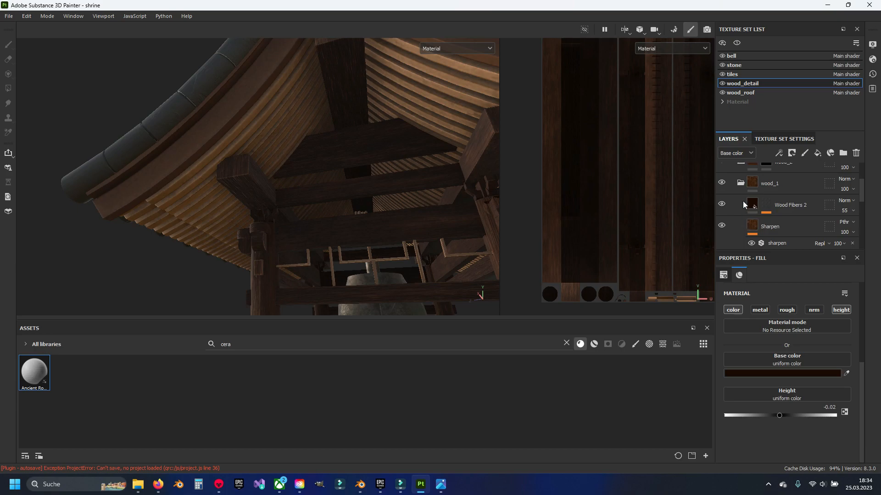
scroll(742, 205, "down", 2)
scroll(741, 200, "down", 3)
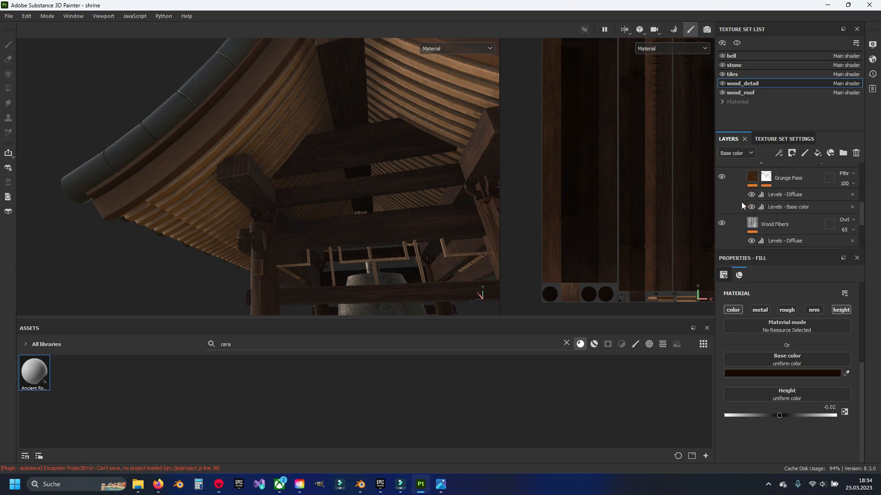
scroll(742, 203, "up", 5)
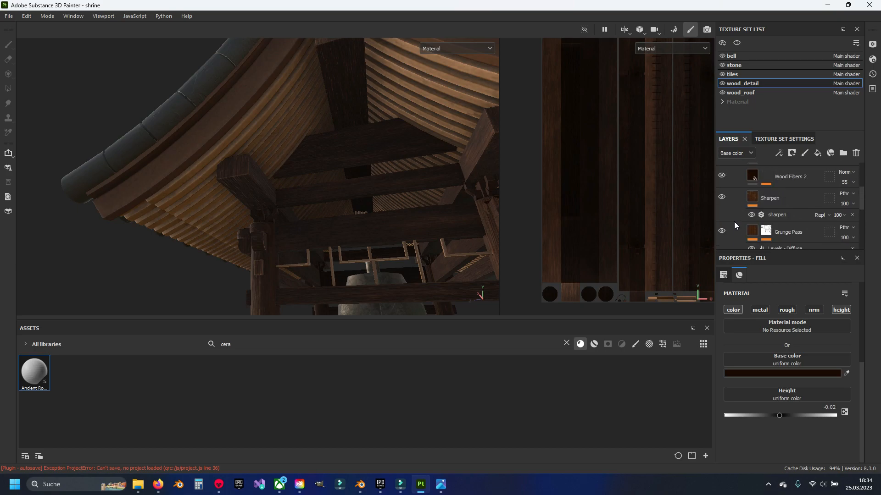
scroll(734, 206, "up", 1)
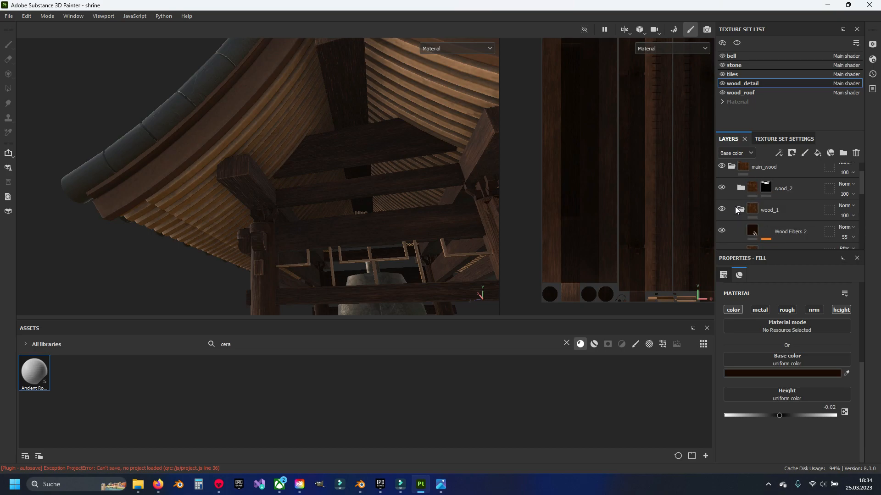
scroll(733, 211, "up", 1)
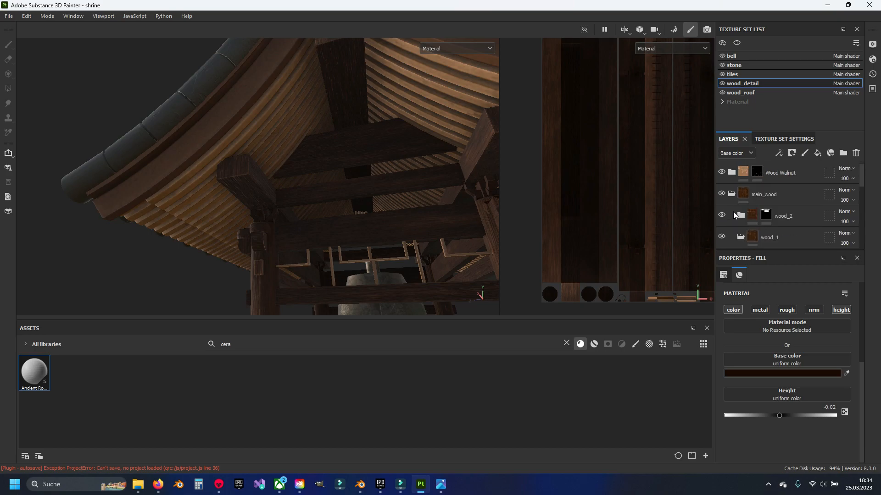
left_click(740, 214)
scroll(740, 214, "down", 1)
scroll(739, 214, "down", 3)
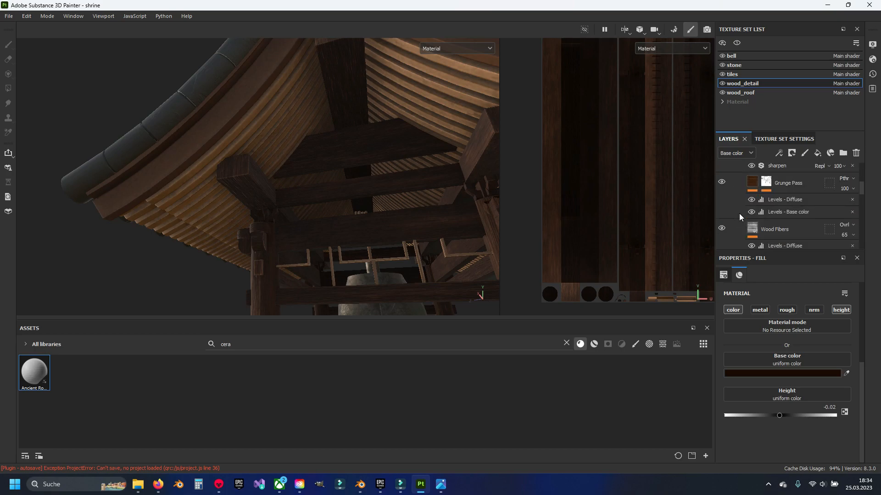
scroll(739, 213, "up", 5)
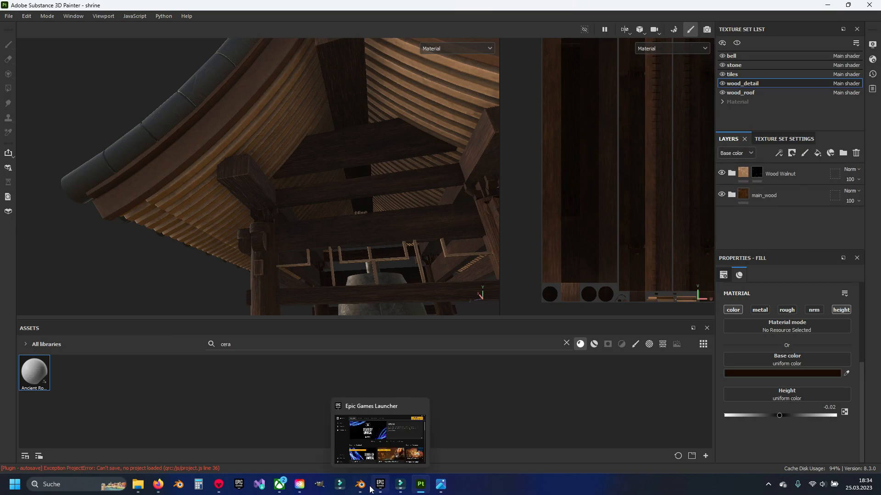
left_click(361, 450)
Select the bell and apply Principled Texture Setup to its material with all bell textures, bell_Base_color.png through bell_Roughness.png
scroll(472, 213, "down", 6)
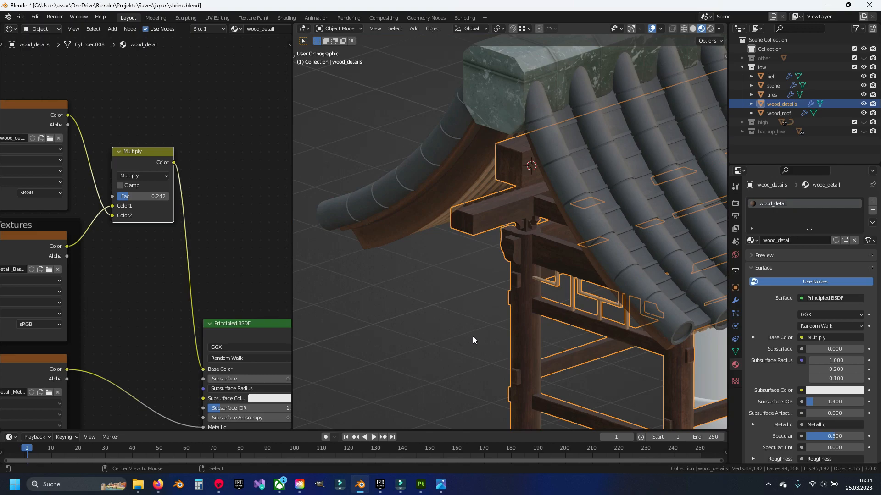
scroll(504, 263, "down", 3)
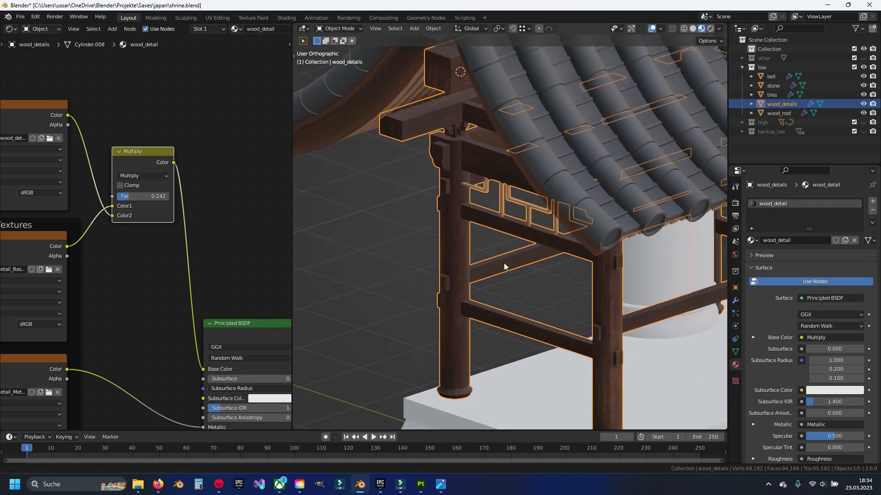
scroll(445, 222, "down", 2)
left_click(445, 221)
middle_click_drag(445, 221, 442, 269)
left_click(563, 227)
scroll(198, 275, "down", 2)
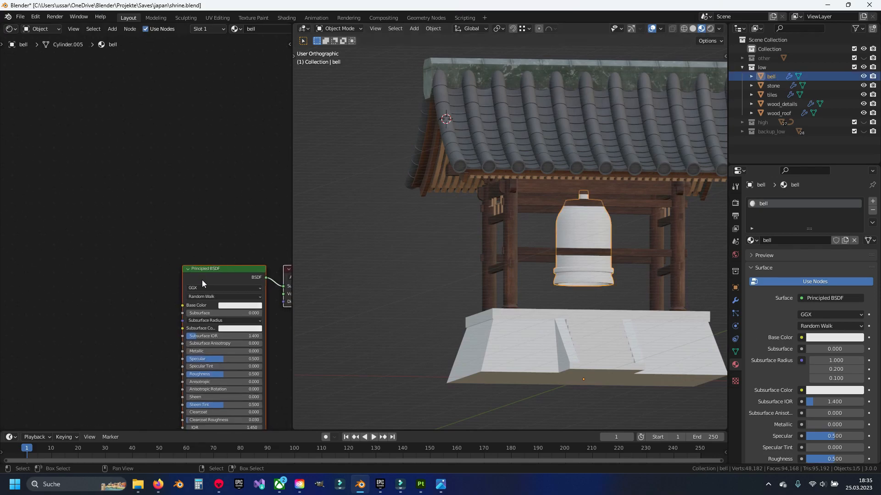
key("ctrl+shift+t")
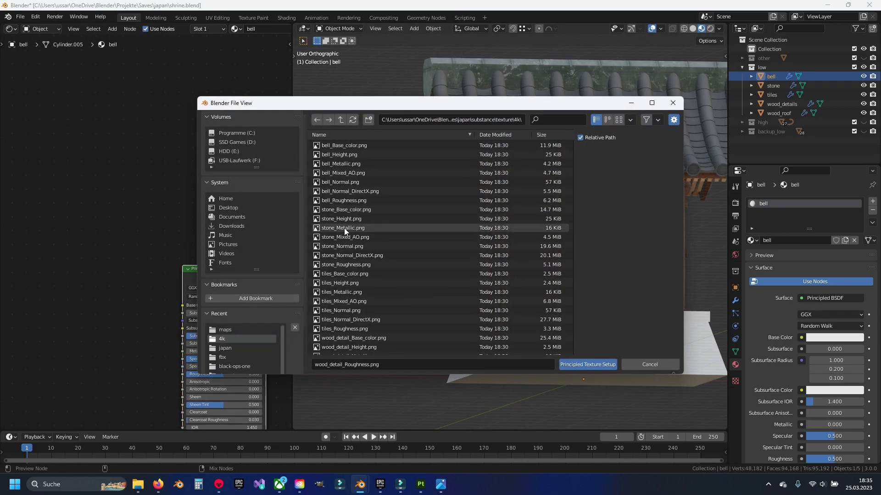
left_click(354, 145)
left_click(359, 200, "shift")
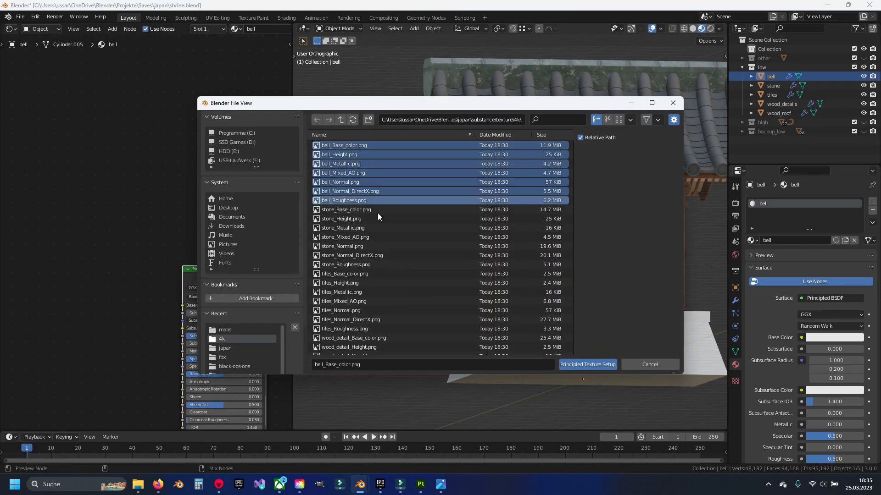
left_click(588, 365)
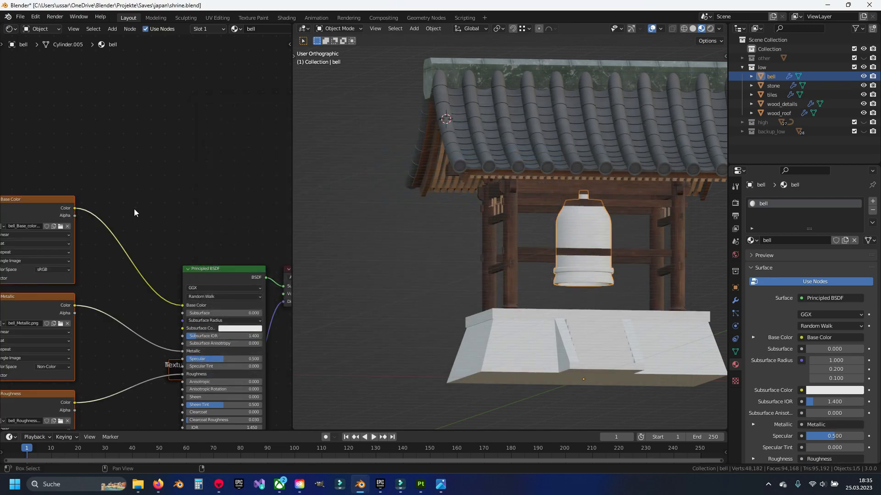
Delete the Texture Coordinate and Mapping nodes with their frame and reroute from the bell material
middle_click_drag(52, 239, 164, 198)
scroll(164, 198, "down", 1)
scroll(108, 212, "down", 3)
middle_click_drag(110, 212, 185, 197)
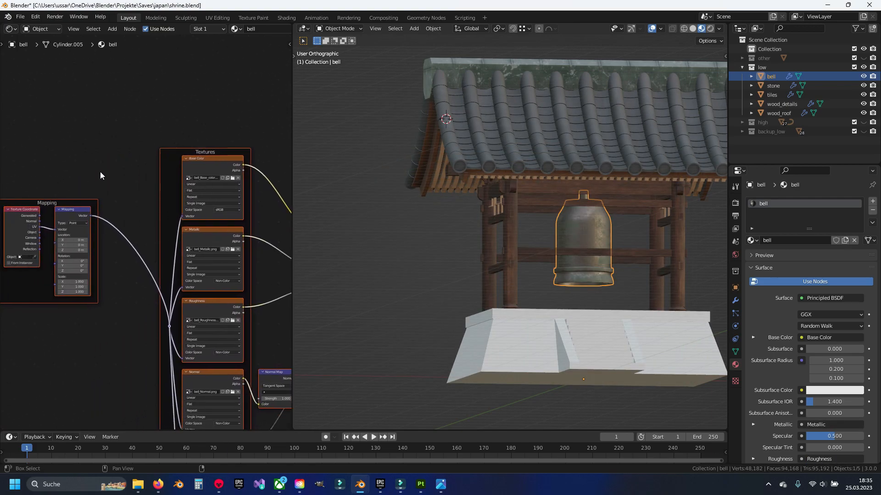
middle_click_drag(101, 175, 140, 159)
left_click_drag(11, 150, 218, 338)
key("x")
Paste the ambient occlusion image and Multiply nodes above the bell material's texture nodes
middle_click_drag(211, 169, 111, 248)
scroll(164, 151, "up", 2)
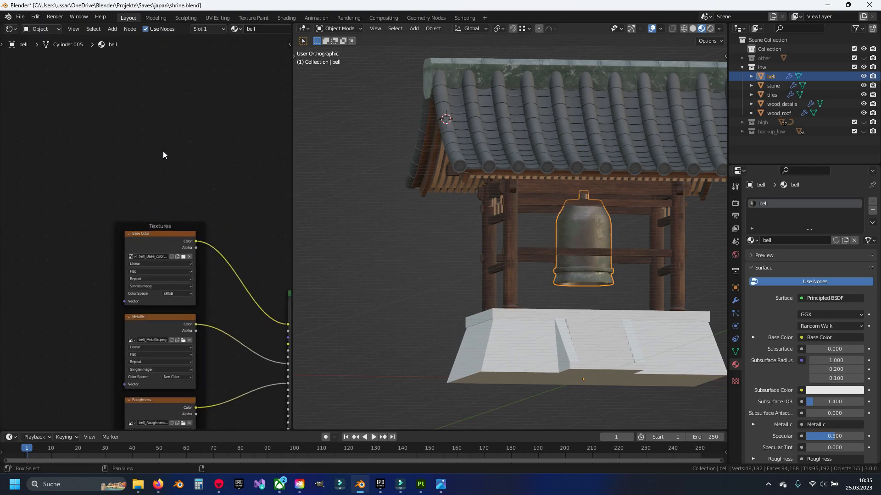
key("ctrl+v")
middle_click_drag(162, 151, 153, 182)
scroll(168, 204, "up", 6)
Replace the image in the bell material's pasted ambient occlusion node with shrine_bell_ao.psd
left_click(190, 193)
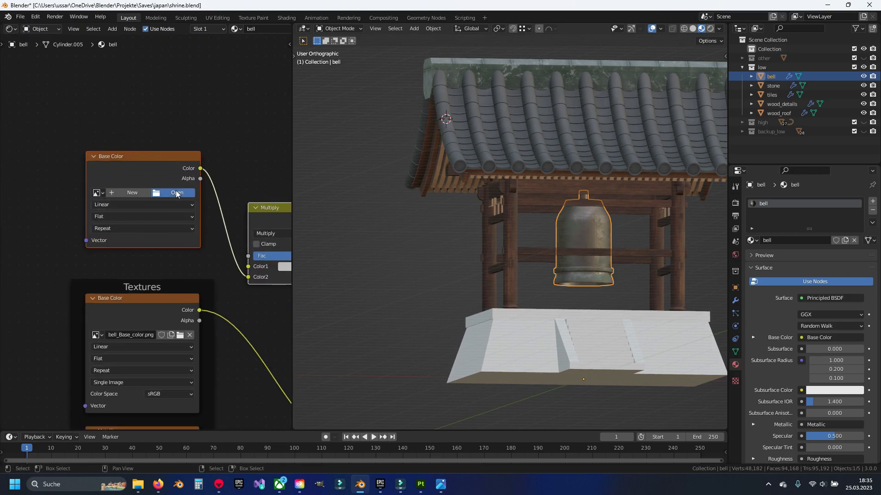
left_click(176, 193)
double_click(348, 147)
double_click(348, 147)
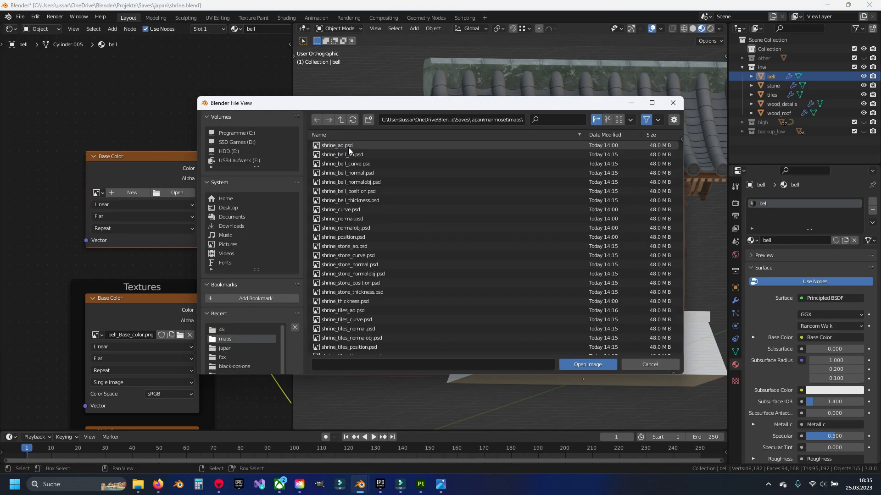
scroll(361, 216, "down", 3)
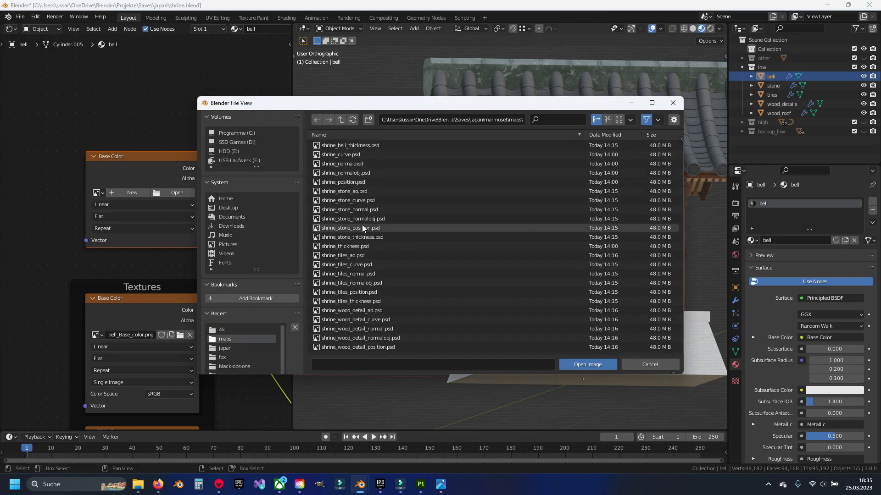
scroll(362, 193, "up", 3)
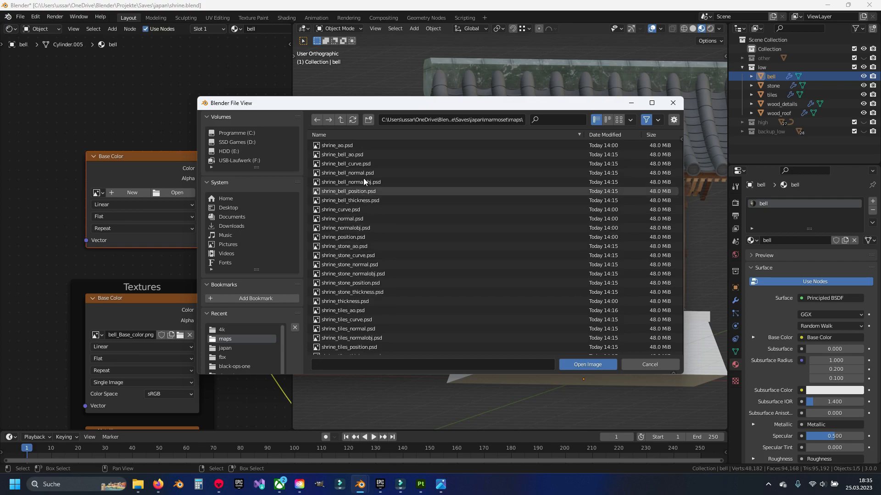
left_click(358, 155)
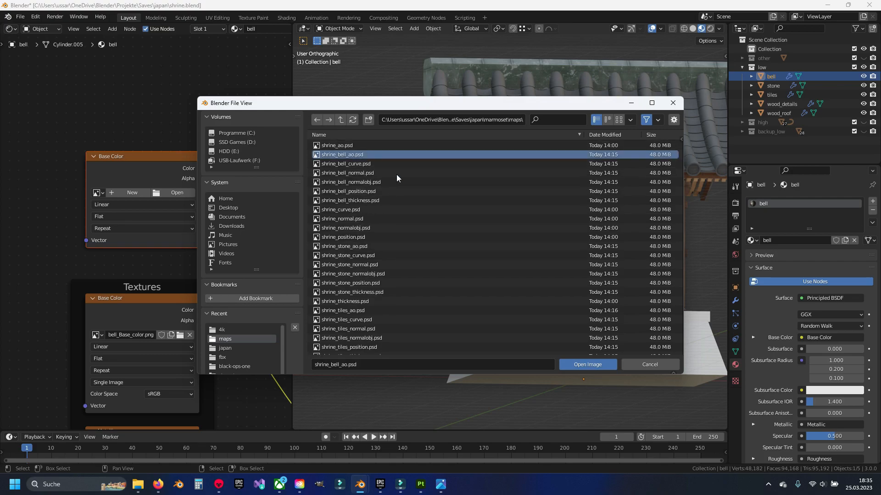
left_click(588, 365)
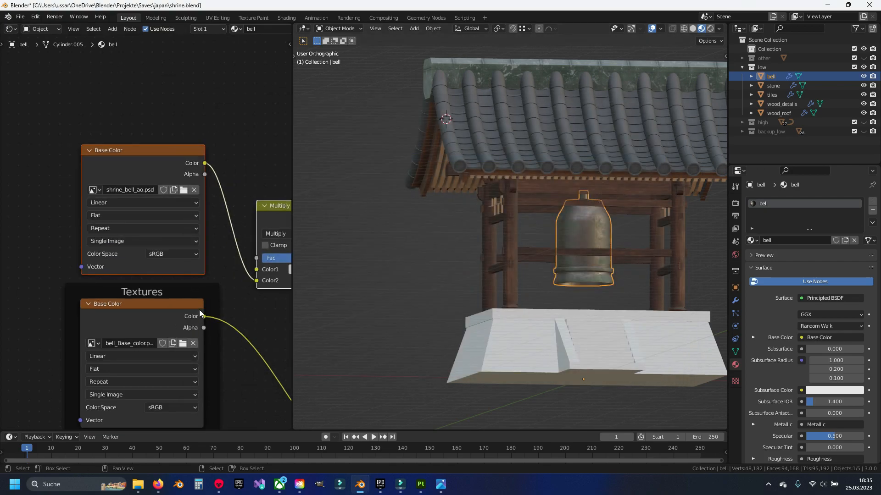
Route the bell base colour map through the Multiply node's Color1 into the Principled Base Color and check the bell's shading
scroll(198, 310, "up", 1)
left_click_drag(188, 313, 241, 266)
middle_click_drag(260, 301, 137, 258)
left_click_drag(190, 173, 225, 413)
middle_click_drag(563, 216, 563, 238)
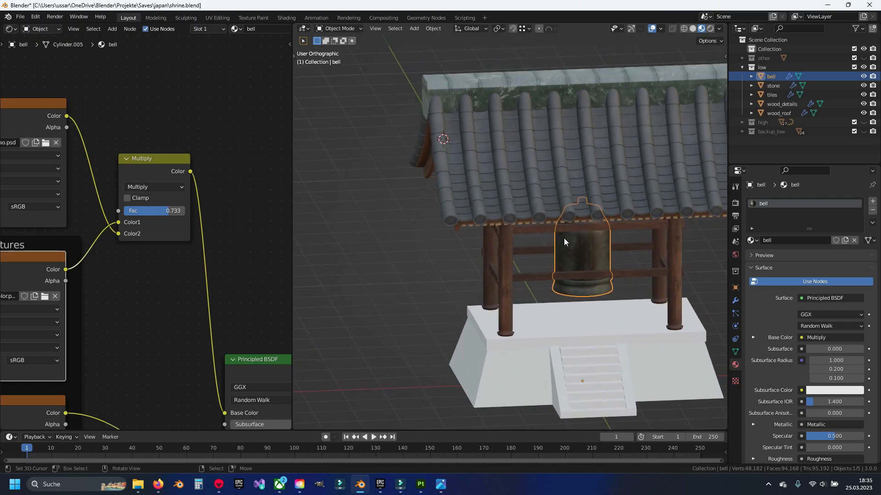
scroll(564, 239, "up", 8)
middle_click_drag(658, 281, 423, 220, "shift")
scroll(423, 219, "down", 1)
scroll(423, 220, "down", 2)
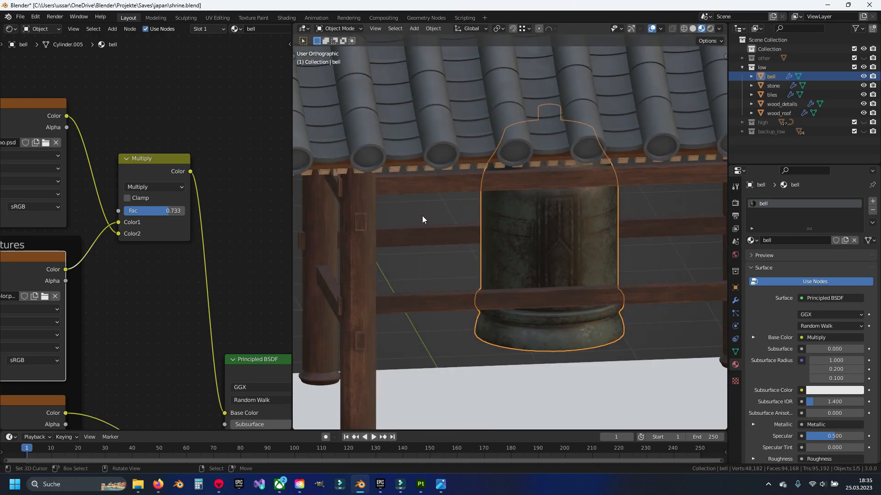
Select the stone base and apply Principled Texture Setup with all stone textures, stone_Base_color.png through stone_Roughness.png
scroll(171, 252, "down", 4)
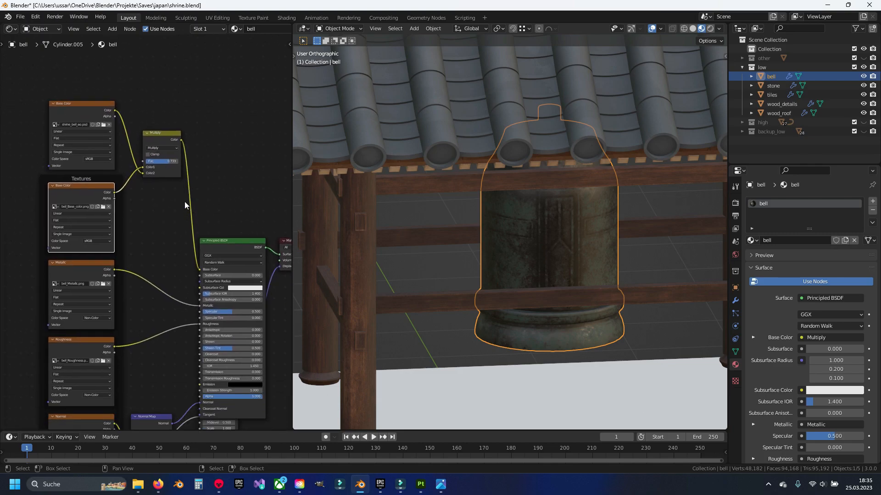
scroll(474, 242, "down", 5)
left_click(463, 274)
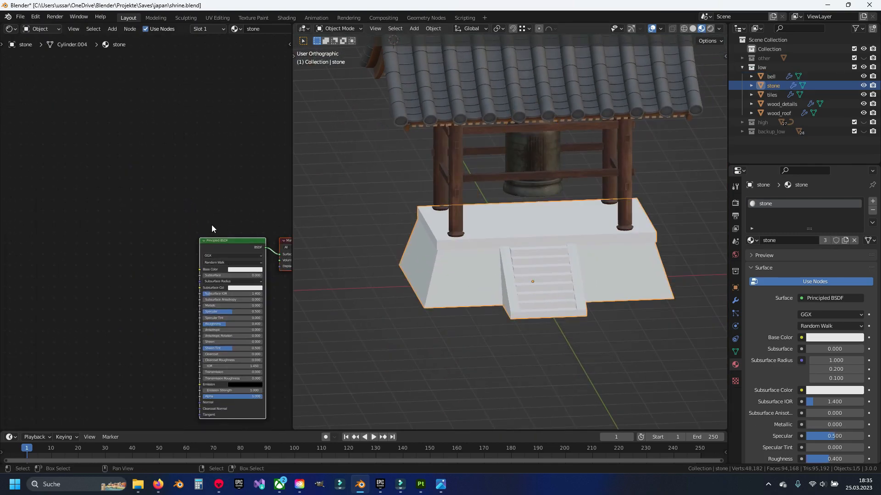
key("ctrl+shift+t")
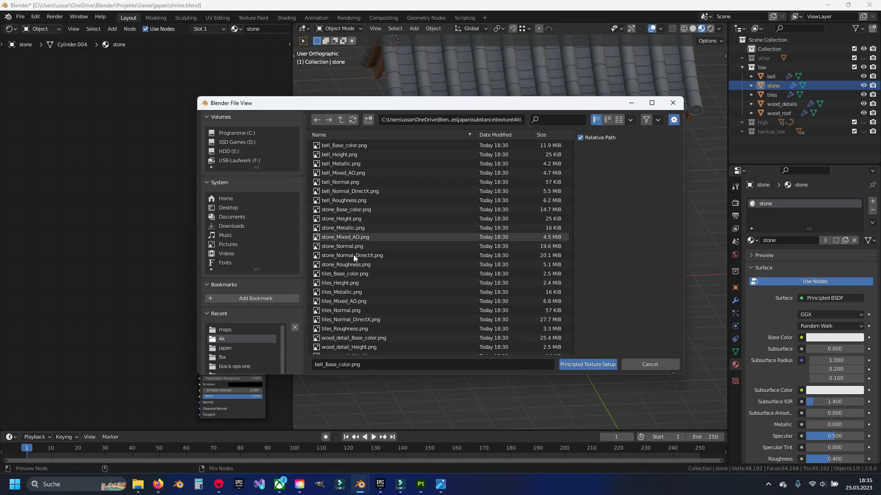
scroll(356, 260, "up", 2)
left_click(348, 210)
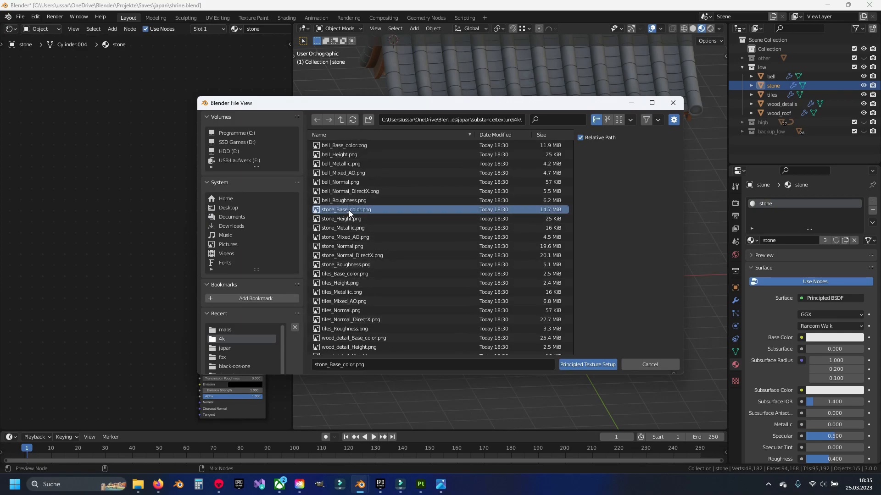
left_click(358, 265, "shift")
left_click(569, 365)
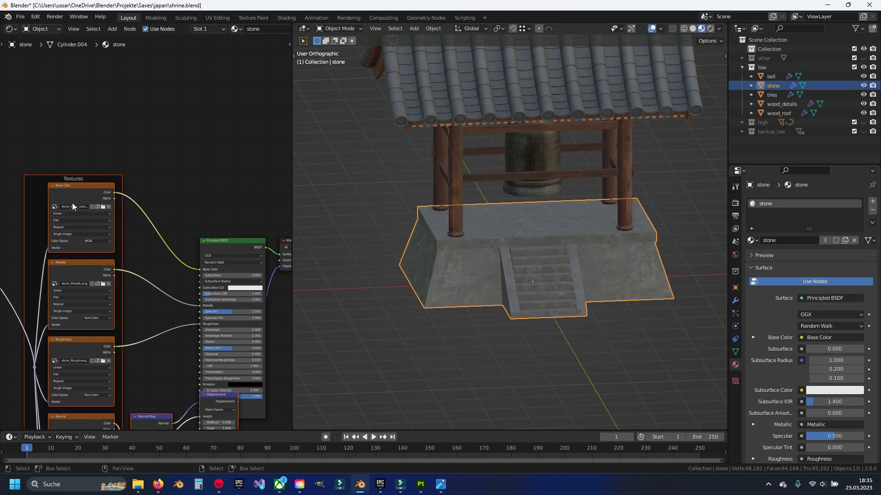
Delete the Texture Coordinate and Mapping nodes with their frame and reroute from the stone material
scroll(75, 192, "down", 2)
left_click_drag(5, 173, 154, 326)
key("x")
Paste the ambient occlusion image and Multiply nodes above the stone material's texture nodes
middle_click_drag(177, 126, 158, 165)
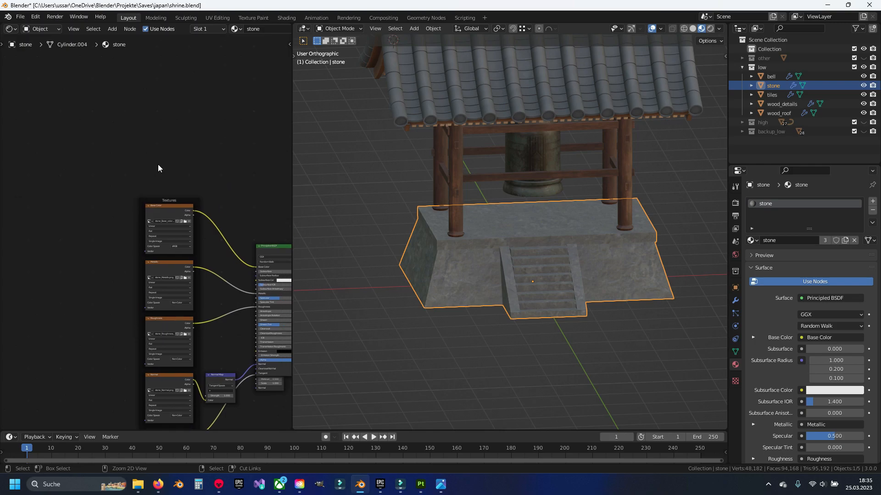
key("ctrl+v")
scroll(158, 165, "up", 7)
middle_click_drag(210, 117, 162, 193)
scroll(162, 193, "up", 6)
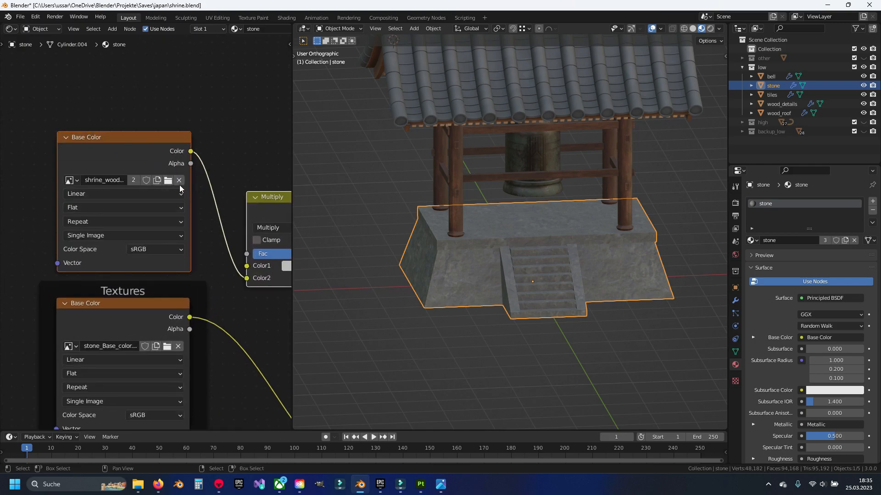
Replace the image in the stone material's pasted ambient occlusion node with shrine_stone_ao.psd from the maps folder
left_click(180, 183)
left_click(169, 182)
left_click(333, 145)
left_click(351, 145)
left_click(351, 145)
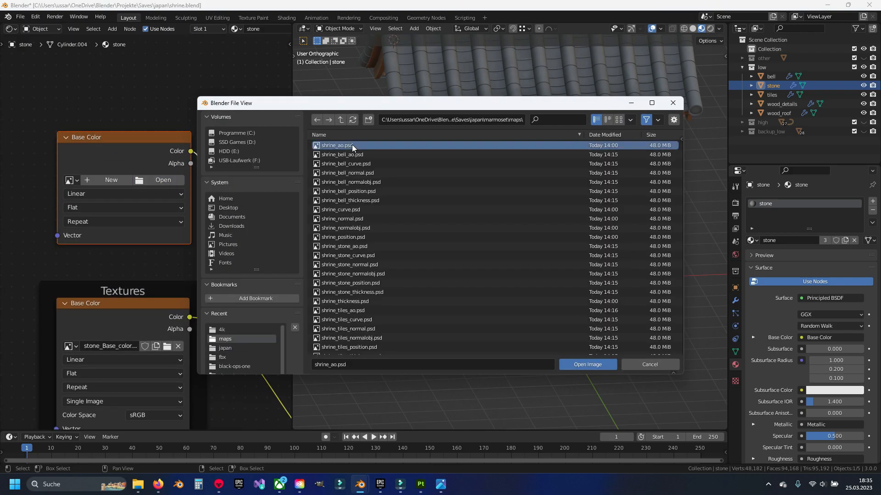
left_click(360, 246)
left_click(585, 363)
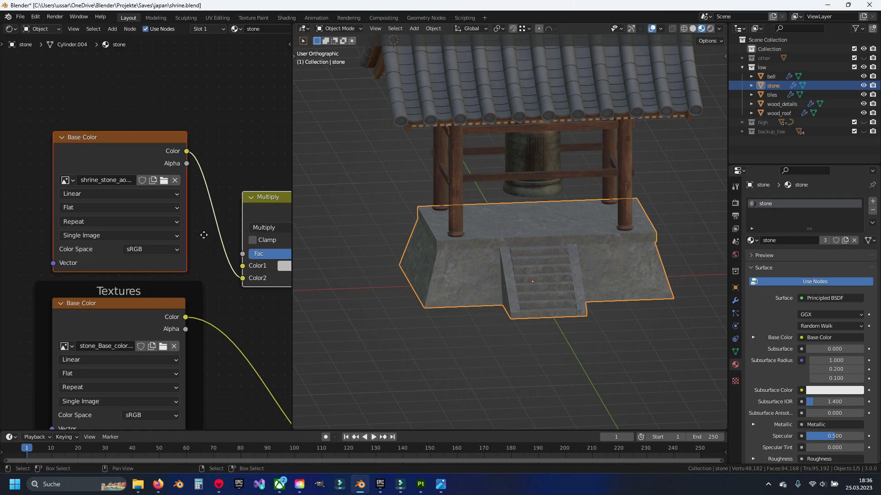
Route the stone base colour map through the Multiply node's Color1 and the Multiply output into the Principled Base Color
middle_click_drag(210, 235, 181, 227)
left_click_drag(161, 308, 218, 257)
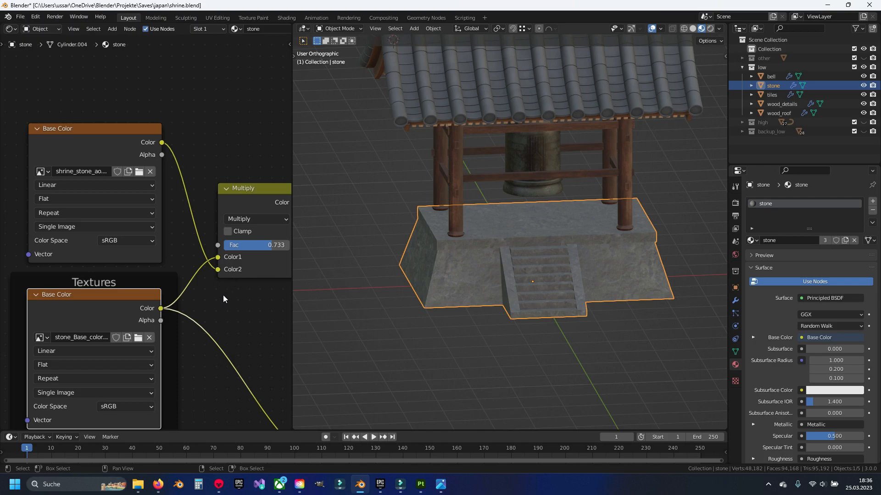
scroll(224, 284, "down", 3)
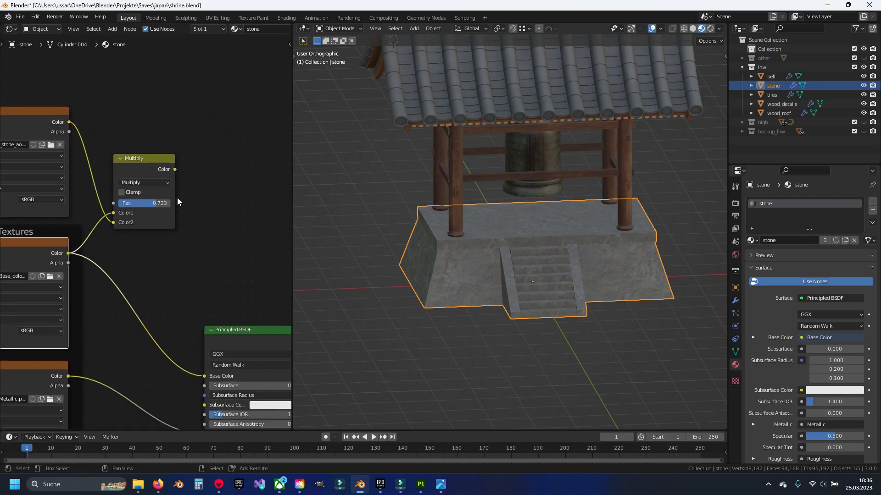
left_click_drag(170, 157, 199, 363)
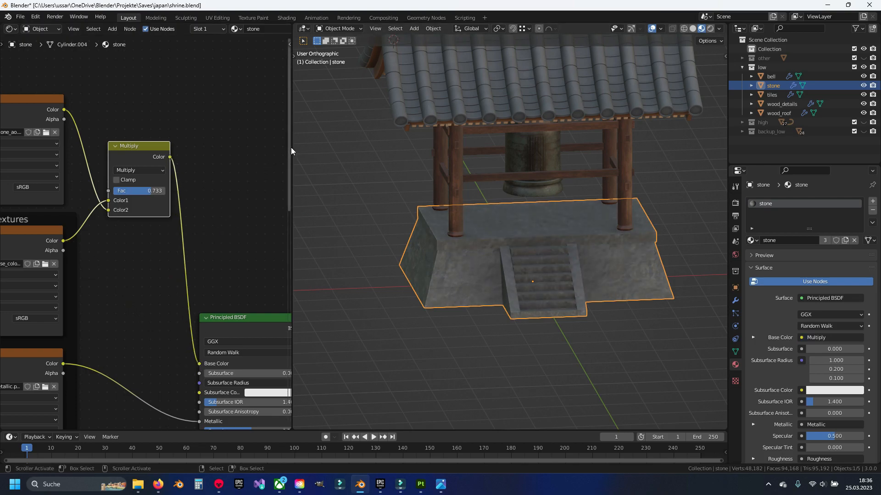
Enlarge the 3D viewport, hide its overlays and set the stone's Multiply factor to 0.558 while checking the shading from several angles
left_click_drag(292, 147, 180, 146)
left_click(652, 29)
middle_click_drag(594, 249, 564, 246)
left_click_drag(99, 191, 84, 191)
middle_click_drag(376, 206, 455, 264)
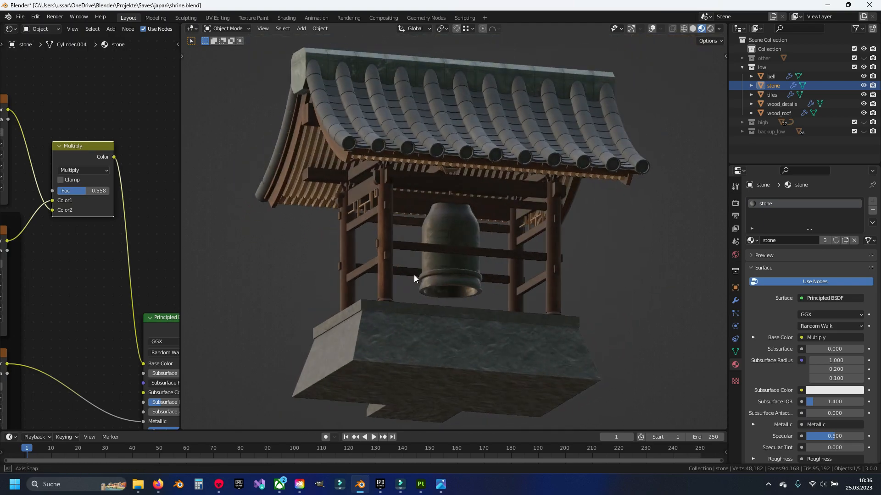